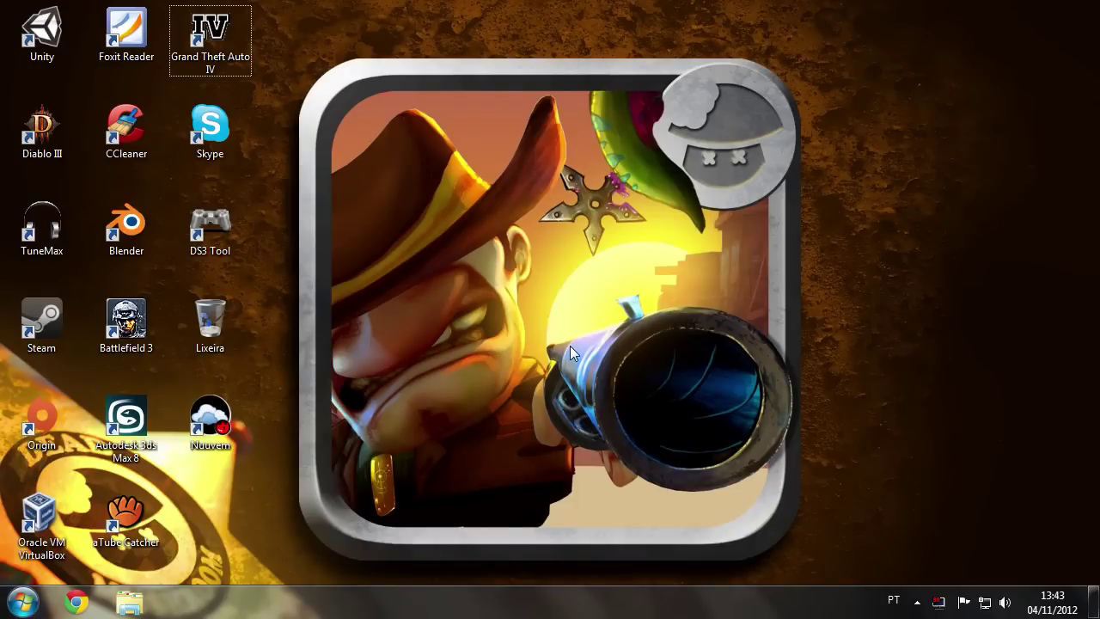
Step: Browse the Start menu's installed programs list, then close it
drag(285, 32, 842, 522)
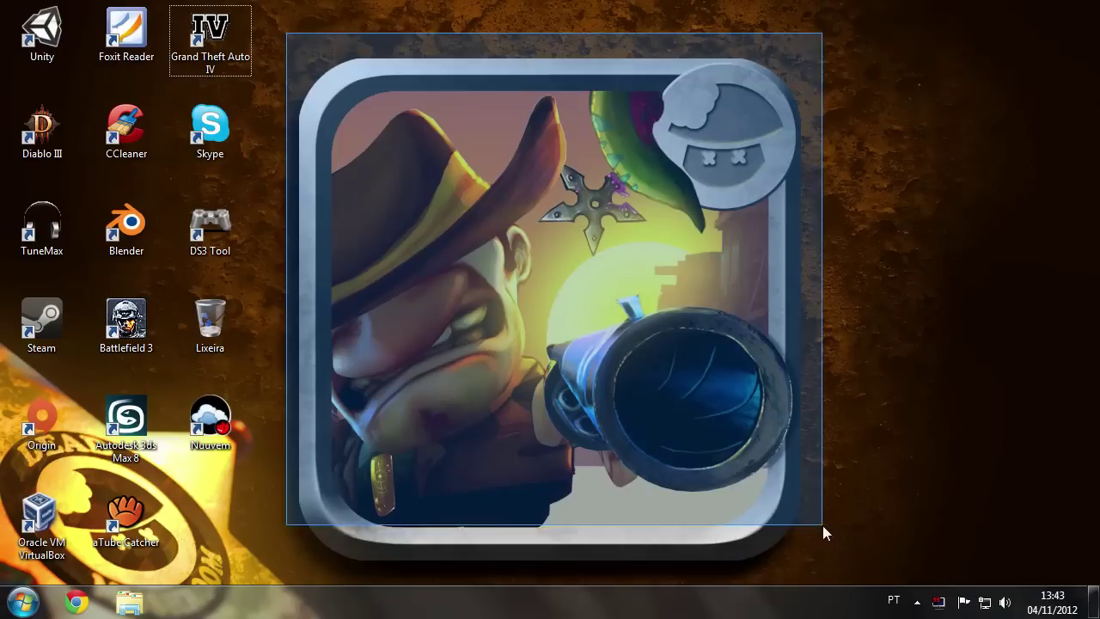
click(22, 601)
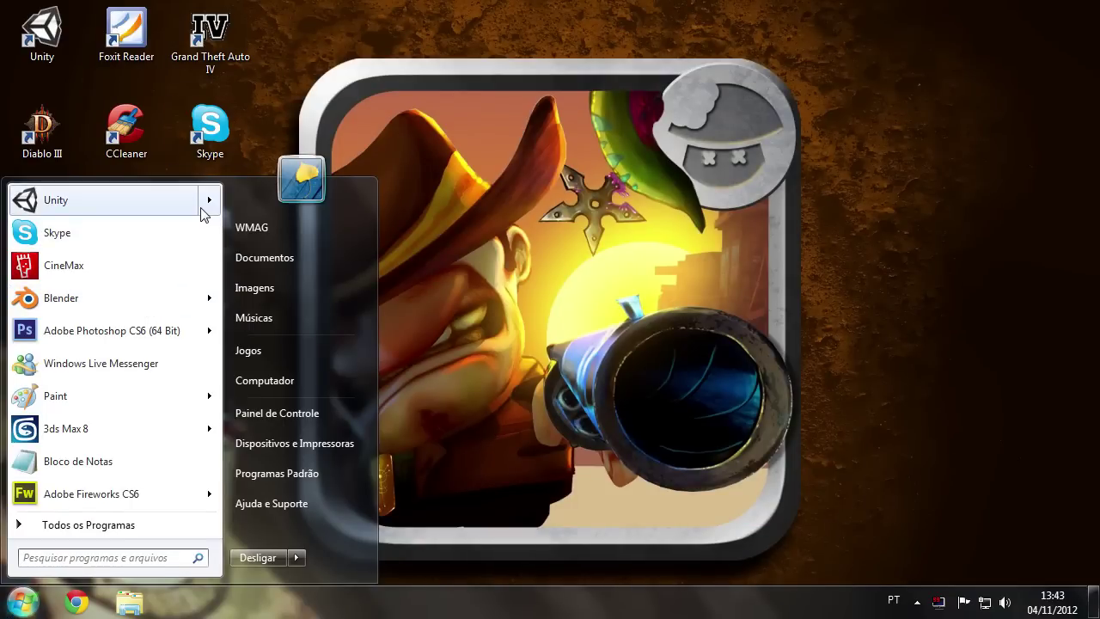
mouse_move(203, 213)
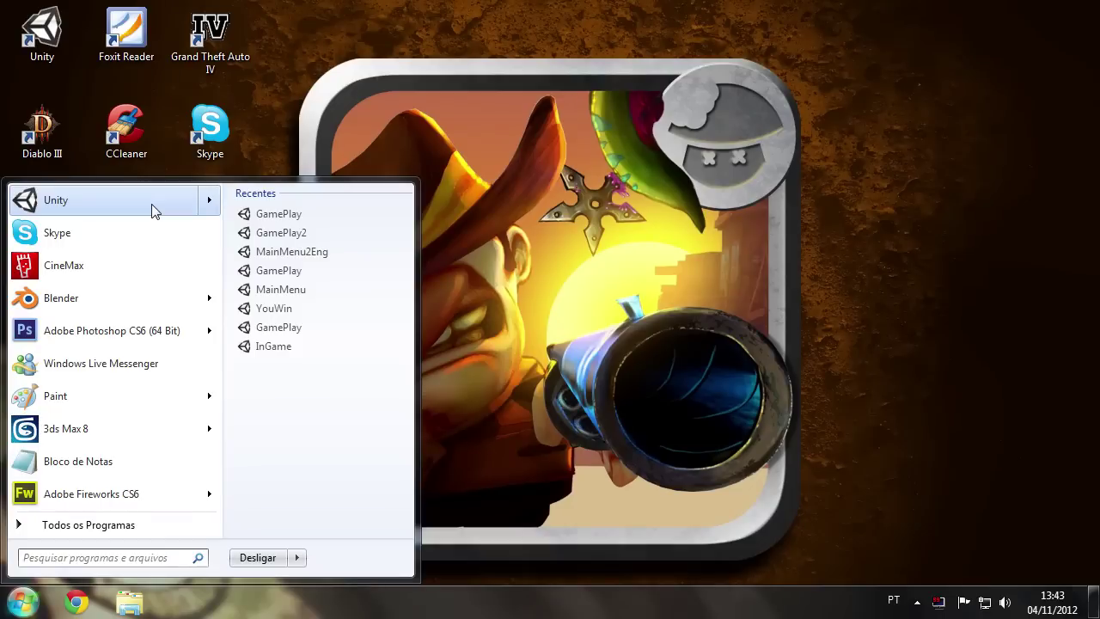
click(614, 251)
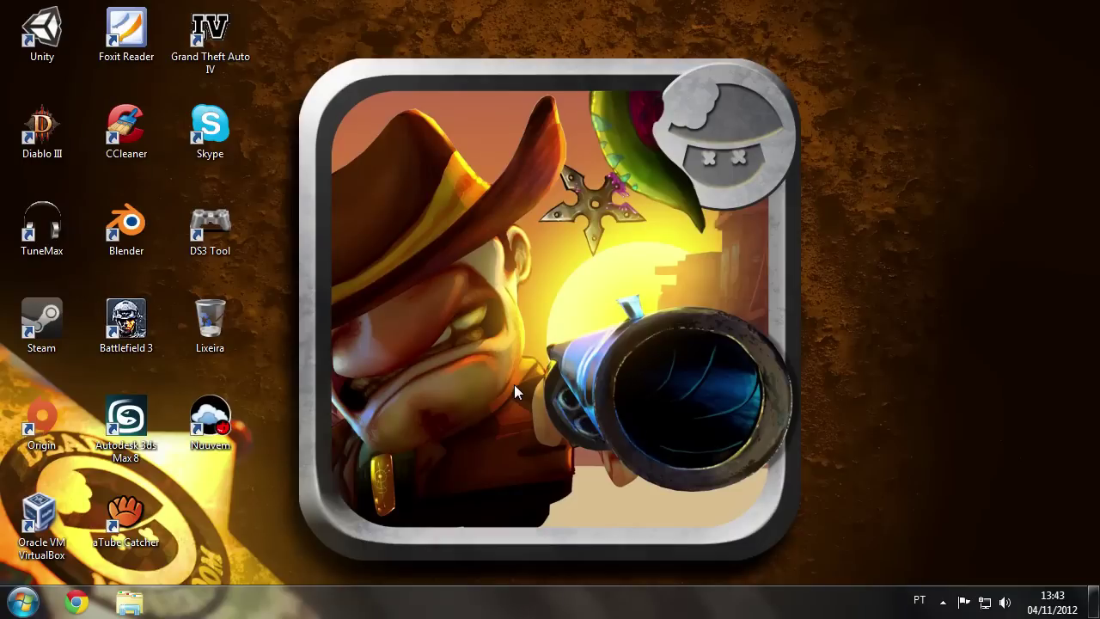
Step: Launch Blender's recent 'gun' project, answering Não to the broken-shortcut prompt and using the other 'gun' entry
click(8, 605)
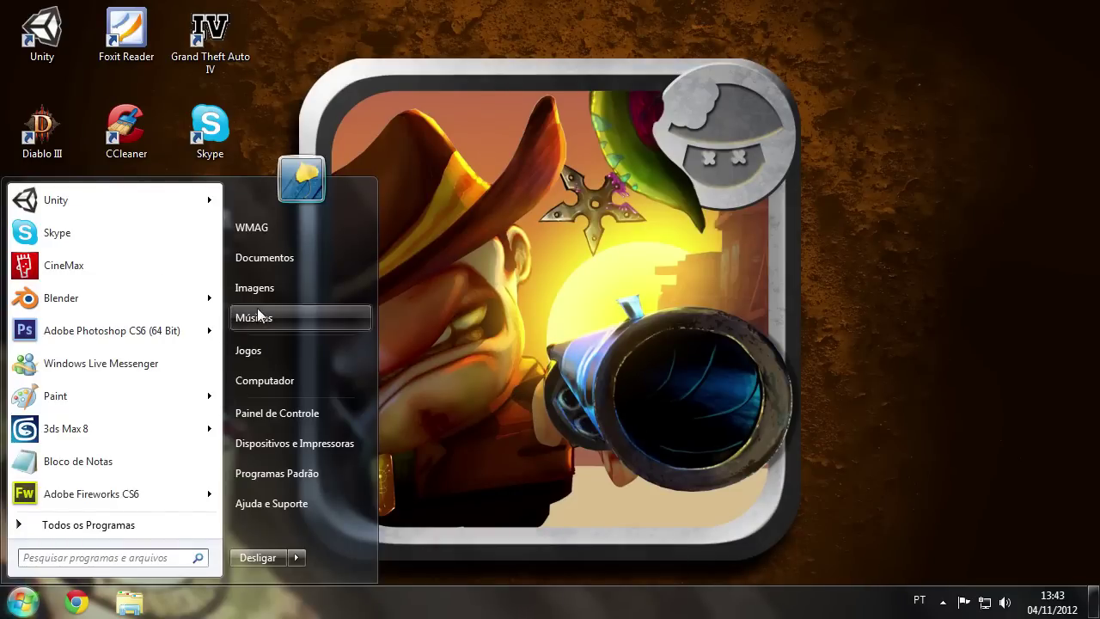
mouse_move(210, 296)
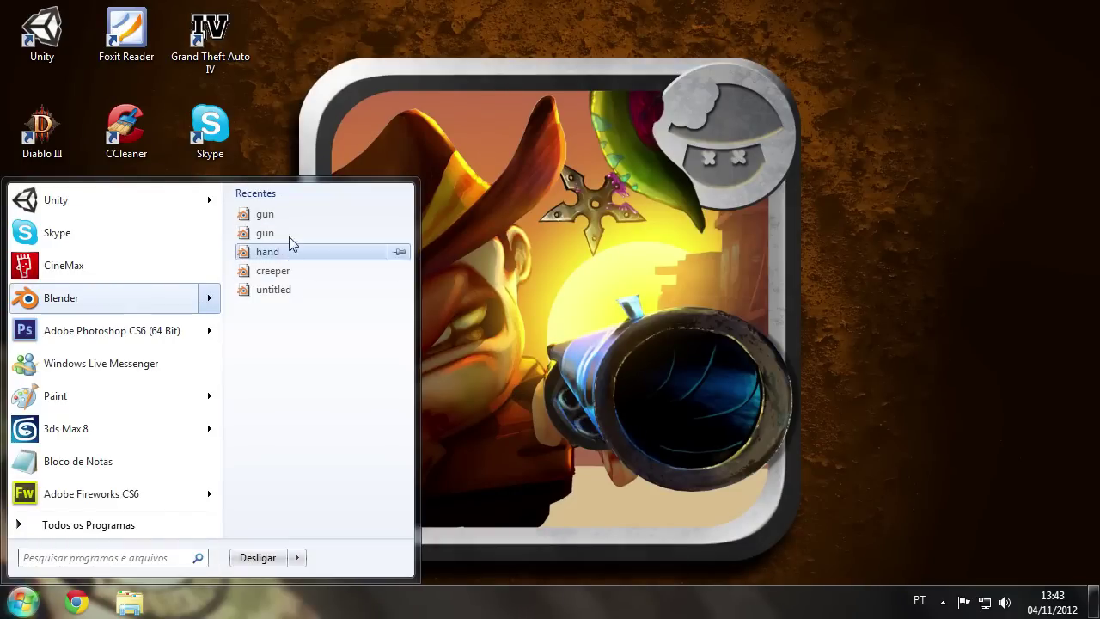
click(297, 215)
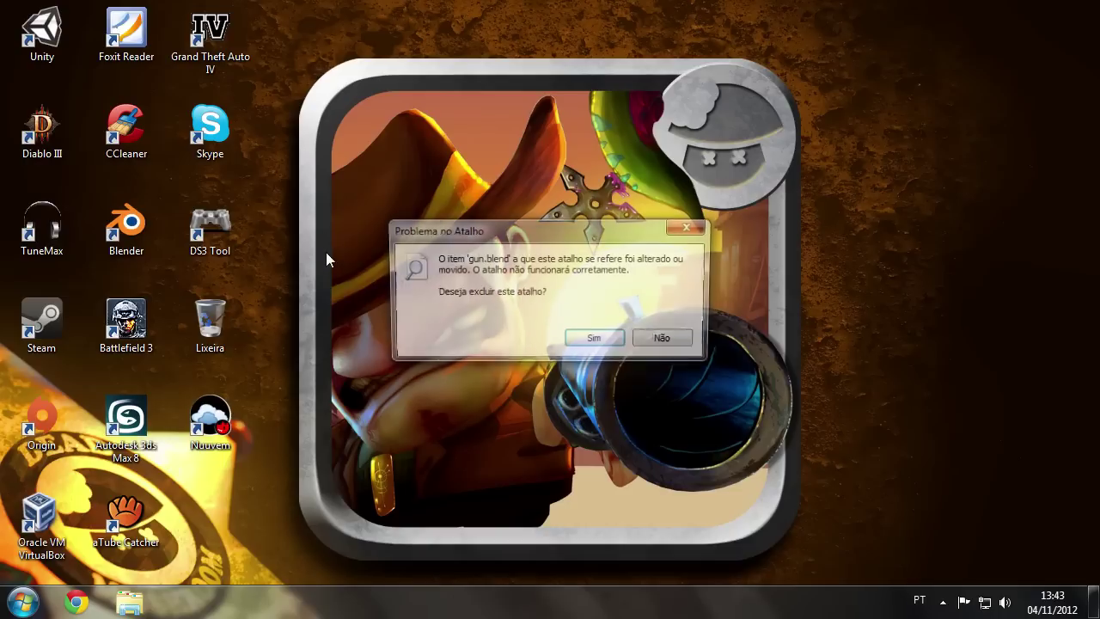
click(679, 344)
click(25, 600)
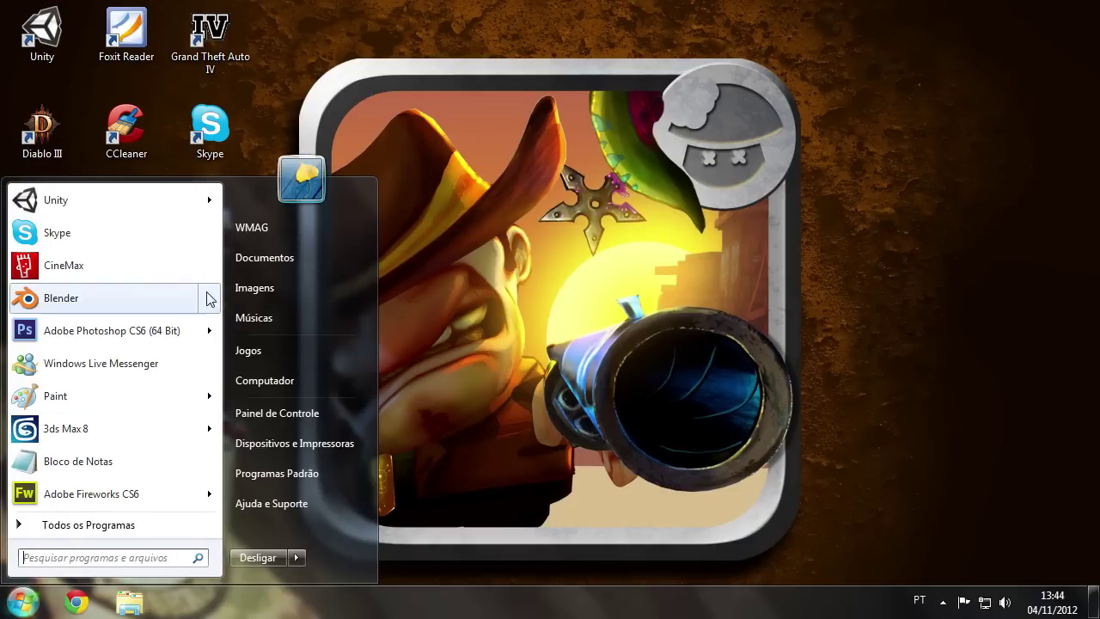
mouse_move(208, 298)
click(306, 232)
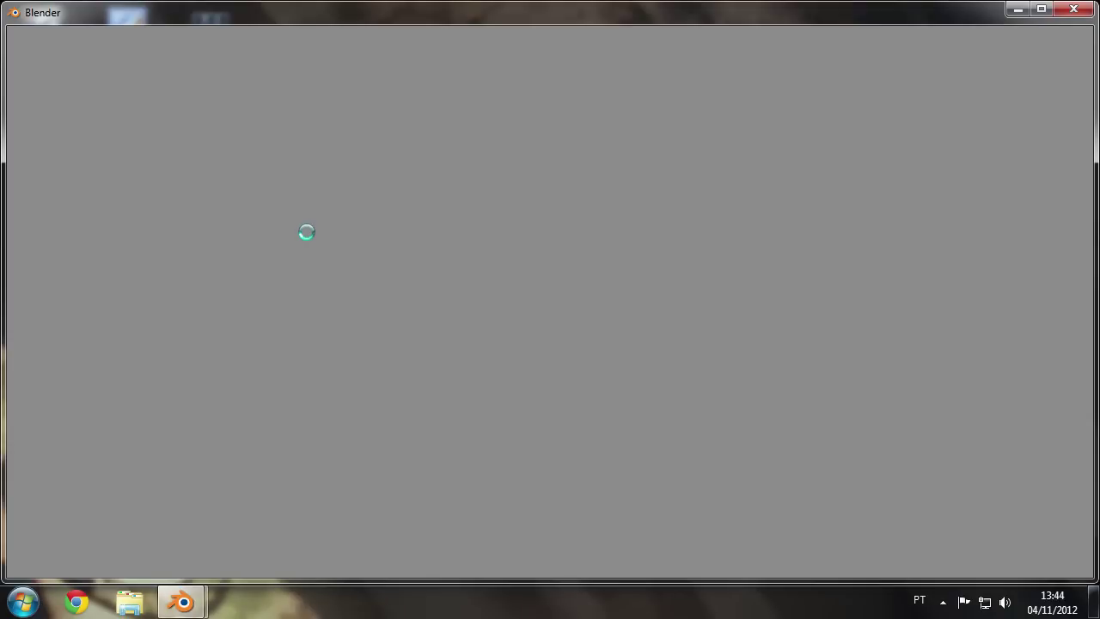
Step: Maximize Blender with gun.blend and orbit the 3D view to inspect the magenta pistol
double_click(553, 17)
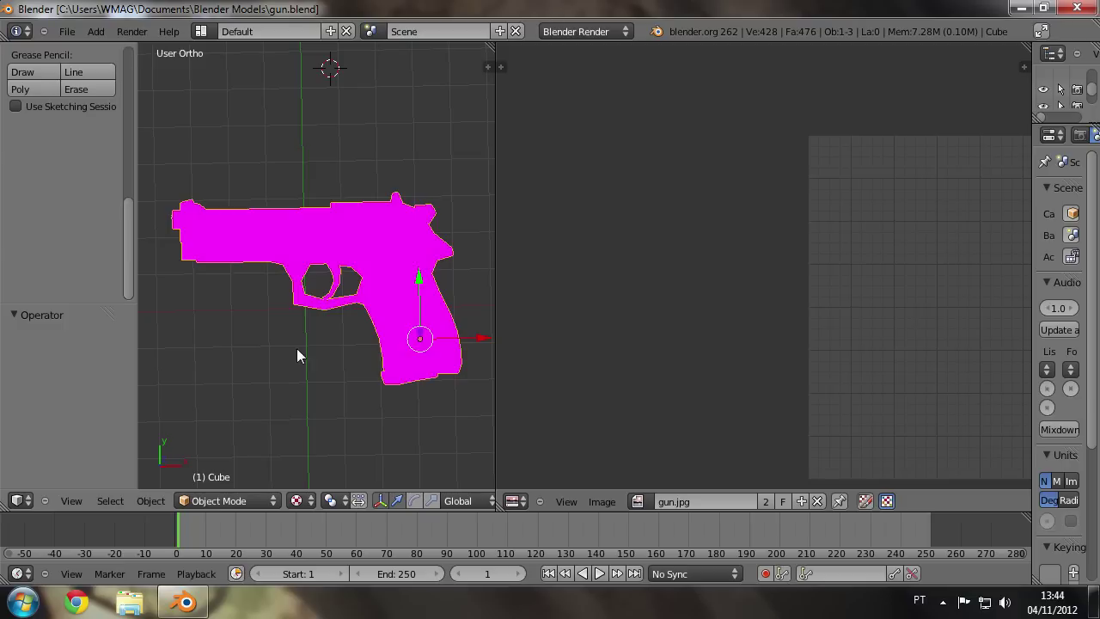
click(1020, 8)
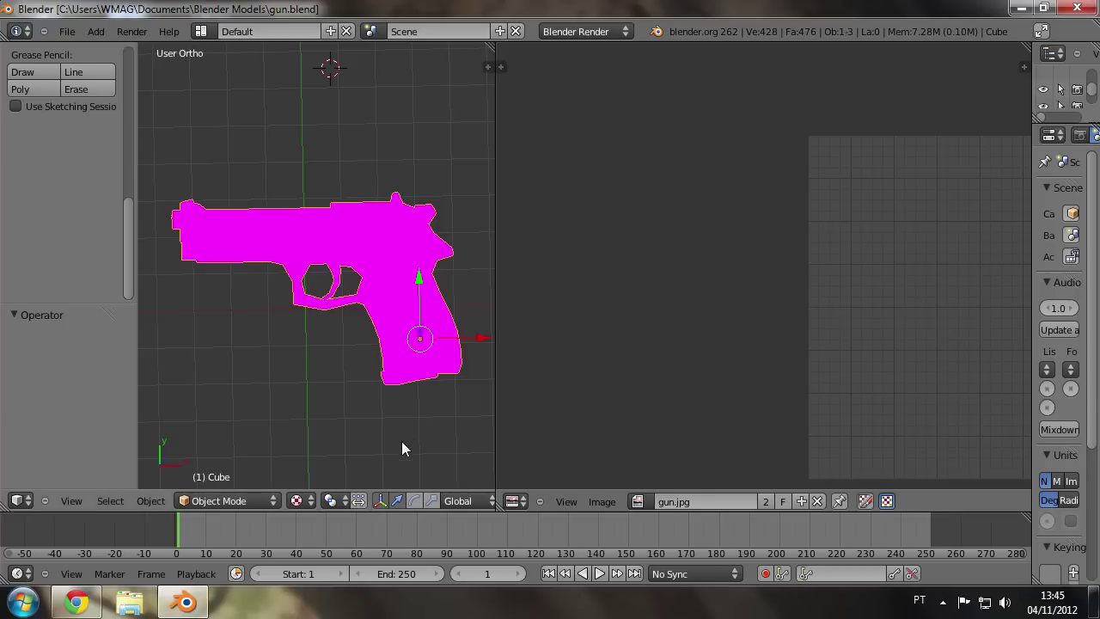
click(401, 442)
scroll(417, 257, up, 3)
scroll(407, 247, down, 3)
mouse_move(314, 275)
middle_down()
mouse_move(270, 289)
mouse_move(319, 266)
mouse_move(376, 301)
middle_up()
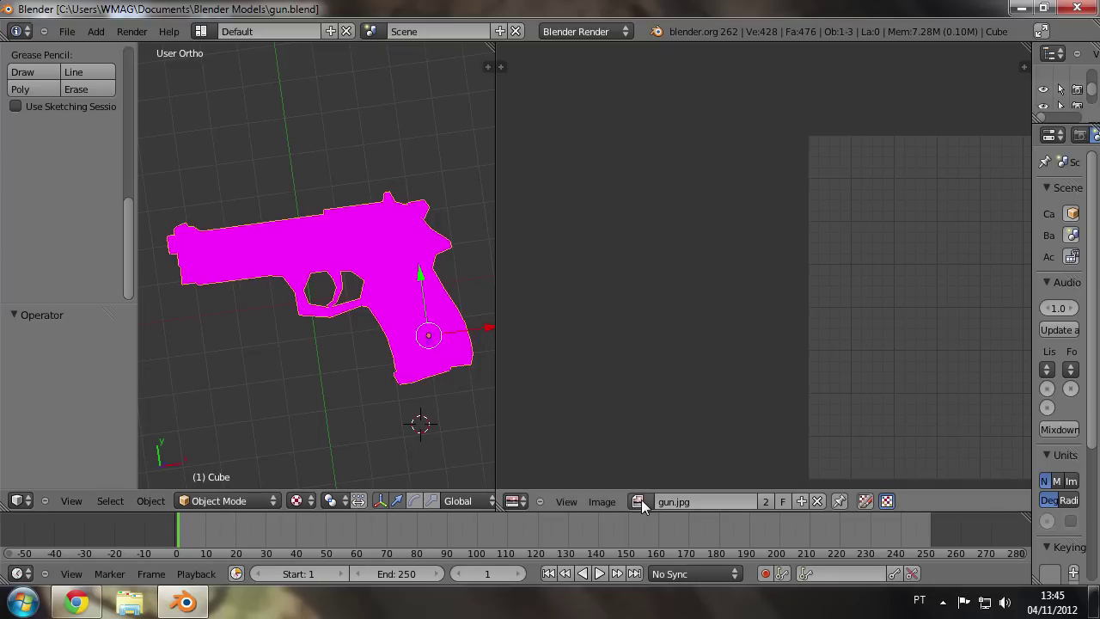
Step: Load gun.jpg from the Desktop into the Image Editor
click(615, 504)
click(621, 466)
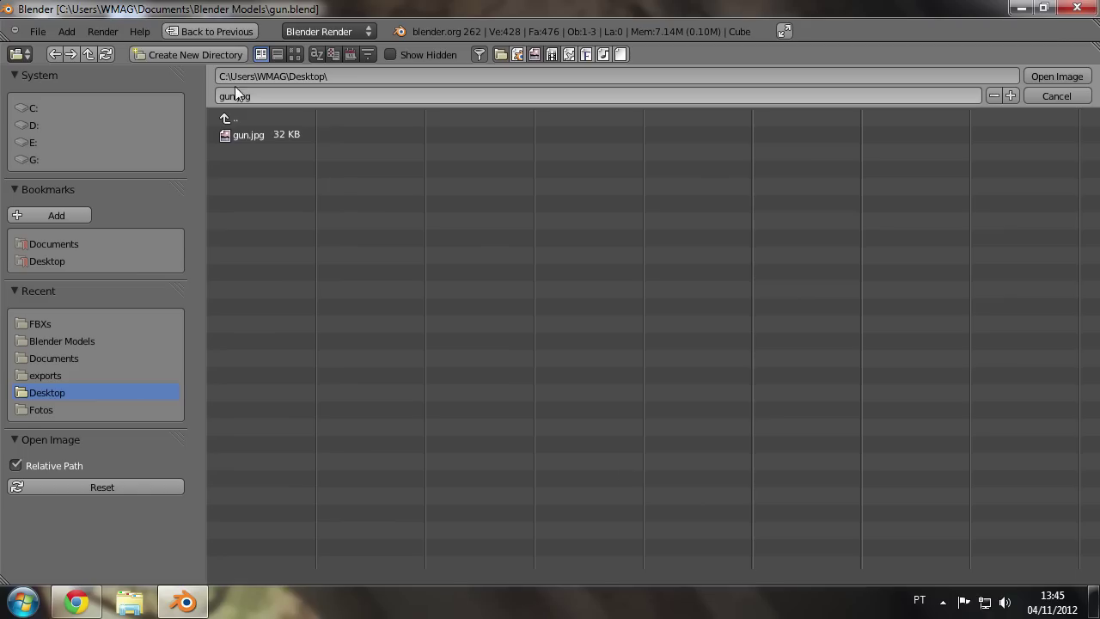
click(249, 136)
double_click(241, 137)
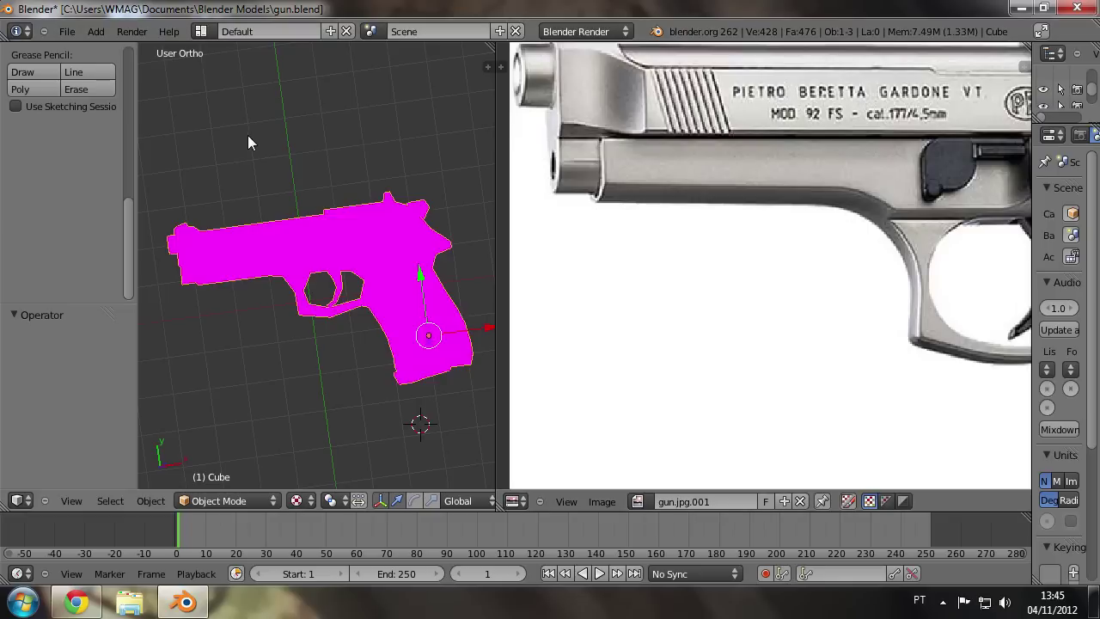
Step: Switch the now-textured pistol mesh into Edit Mode
click(342, 249)
scroll(129, 237, up, 6)
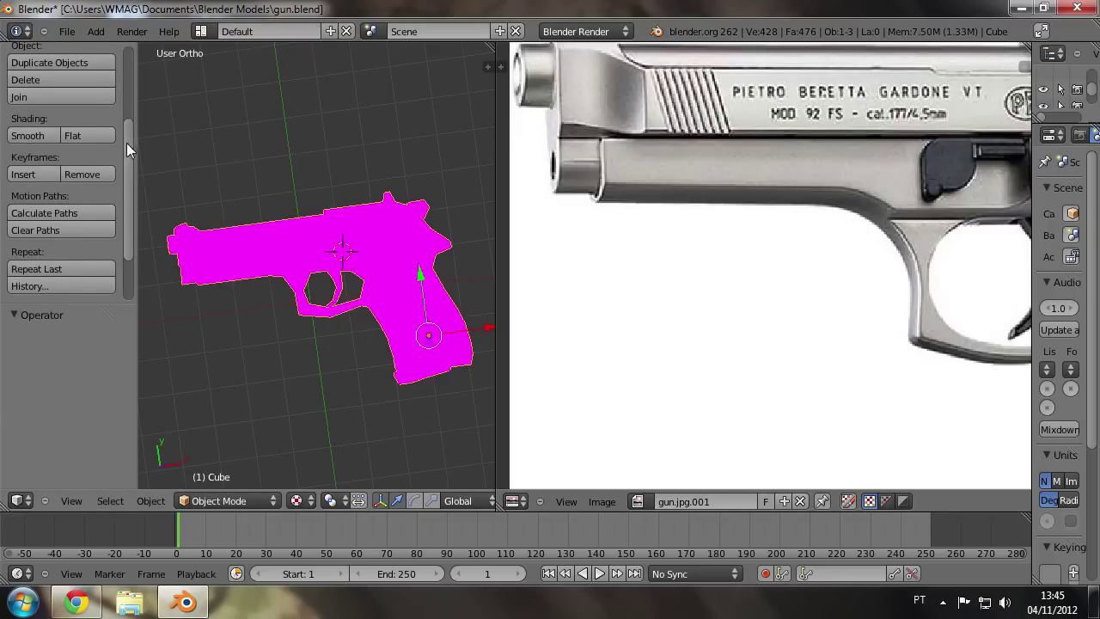
key(Tab)
key(Tab)
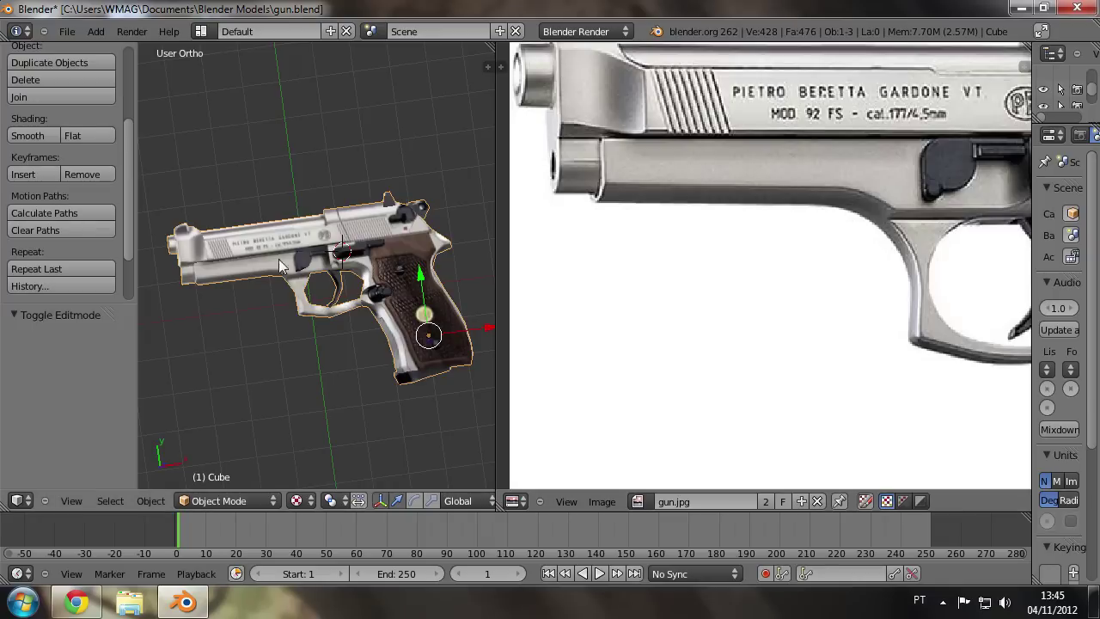
scroll(295, 314, down, 5)
mouse_move(409, 298)
middle_down()
mouse_move(463, 434)
mouse_move(429, 232)
mouse_move(430, 269)
middle_up()
scroll(431, 269, up, 5)
scroll(396, 258, down, 1)
scroll(361, 254, up, 2)
scroll(361, 254, down, 2)
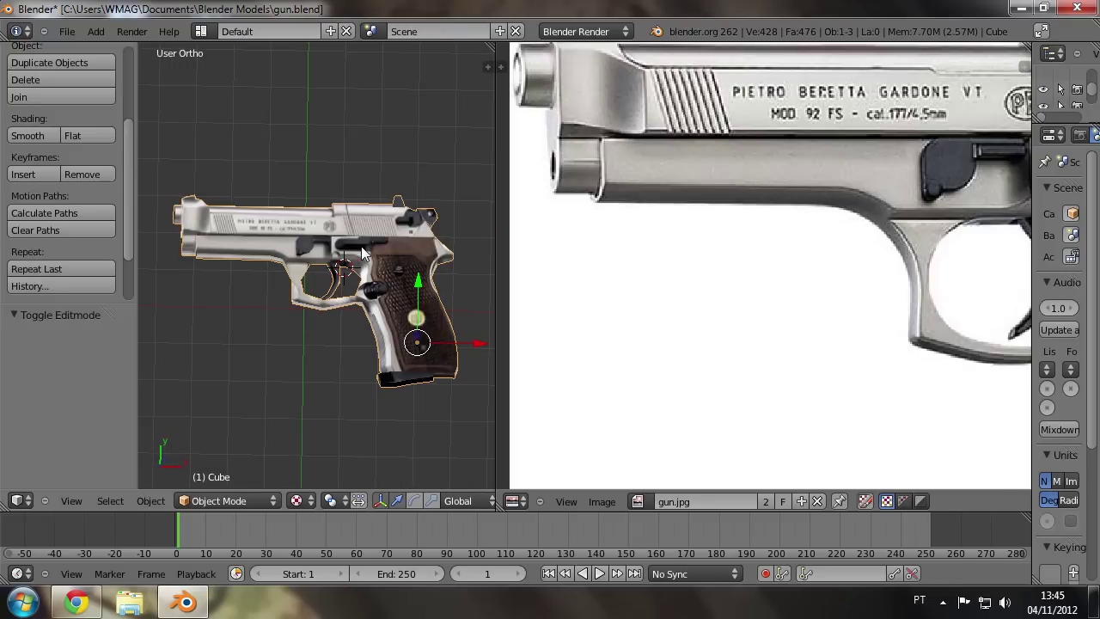
click(202, 219)
click(144, 503)
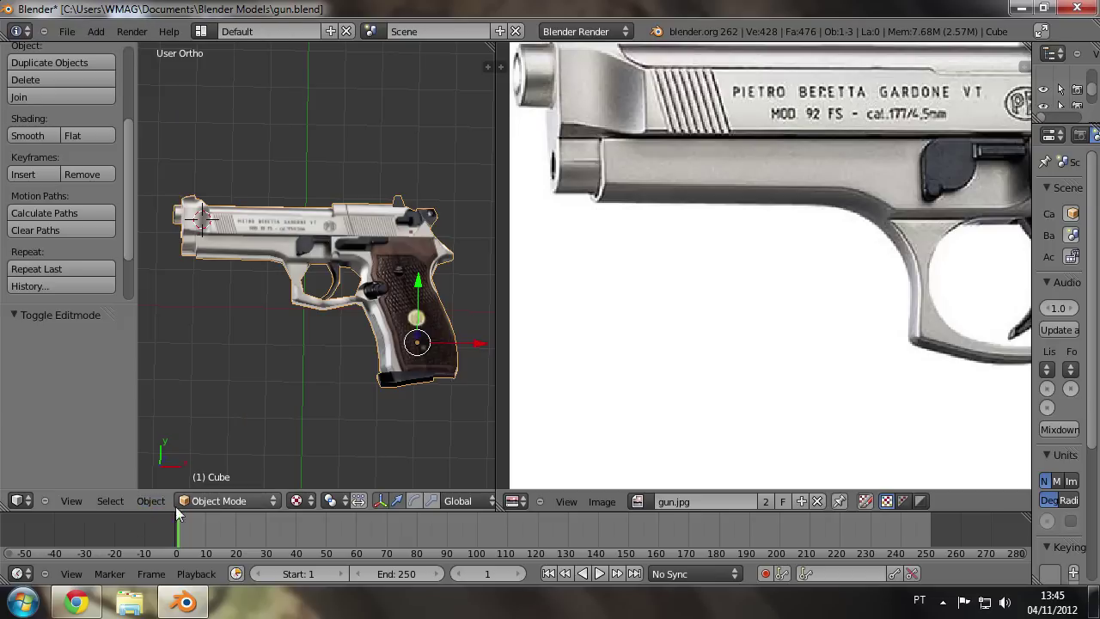
click(221, 382)
key(Tab)
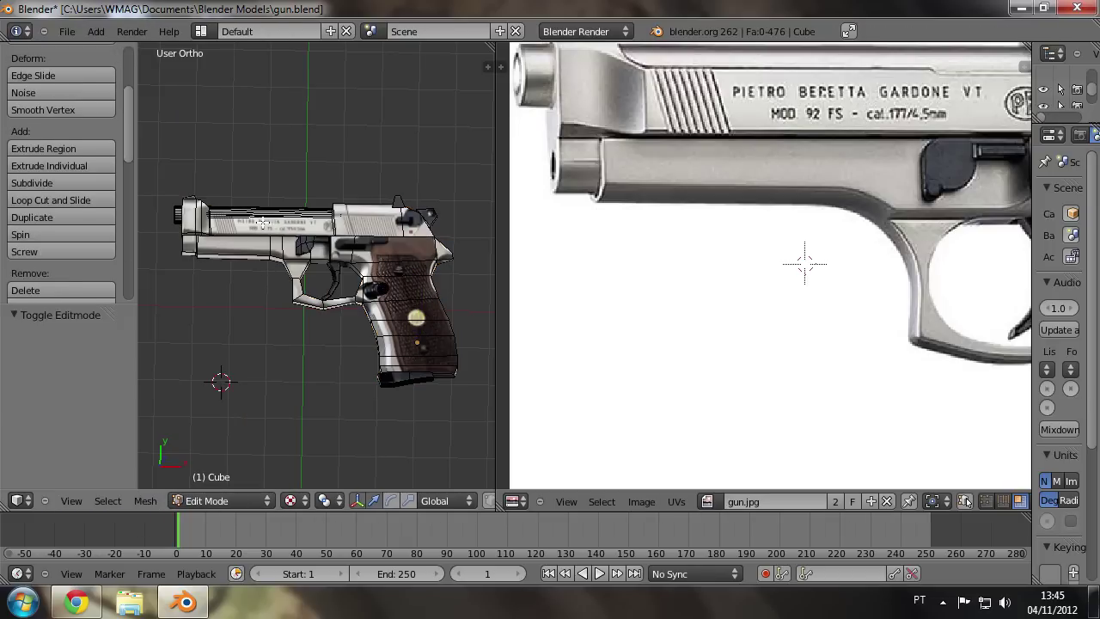
key(ctrl+l)
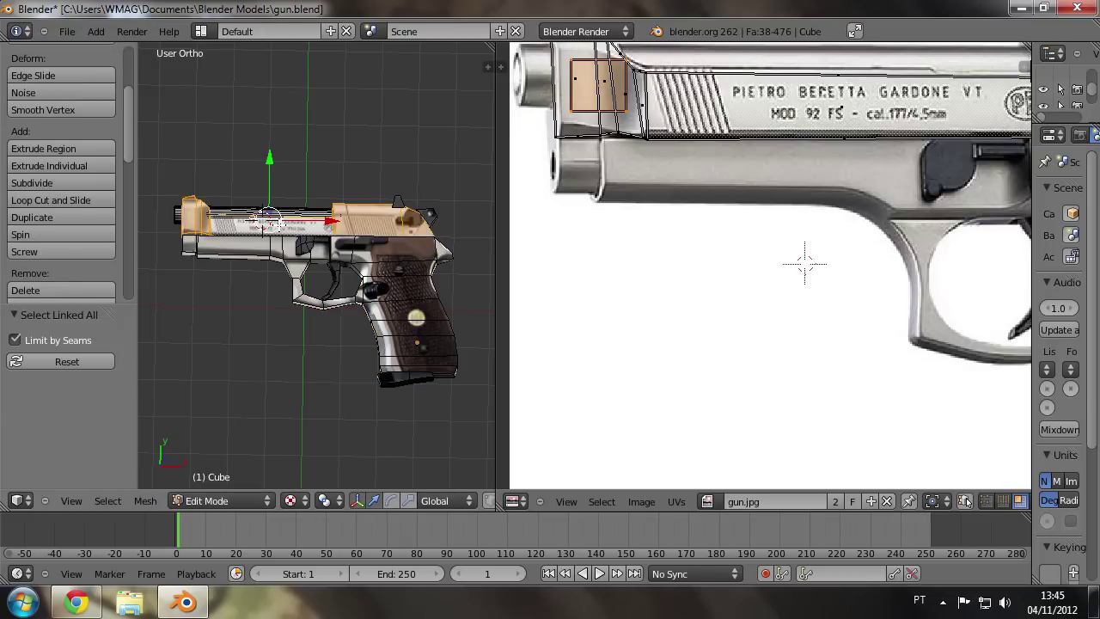
drag(320, 221, 373, 225)
key(Escape)
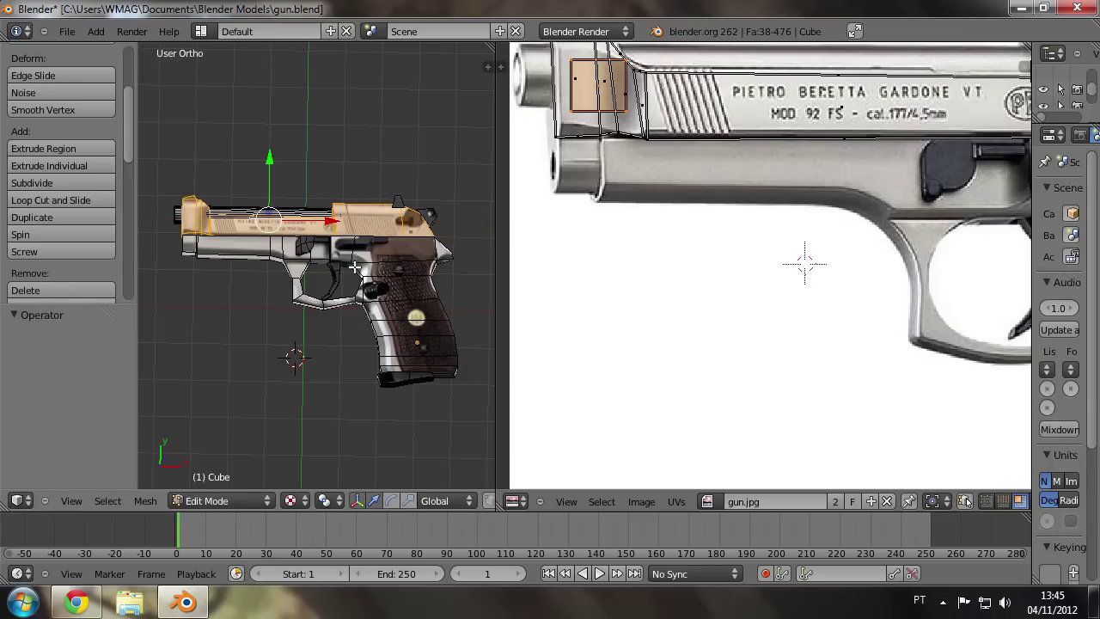
click(316, 409)
key(Tab)
click(310, 395)
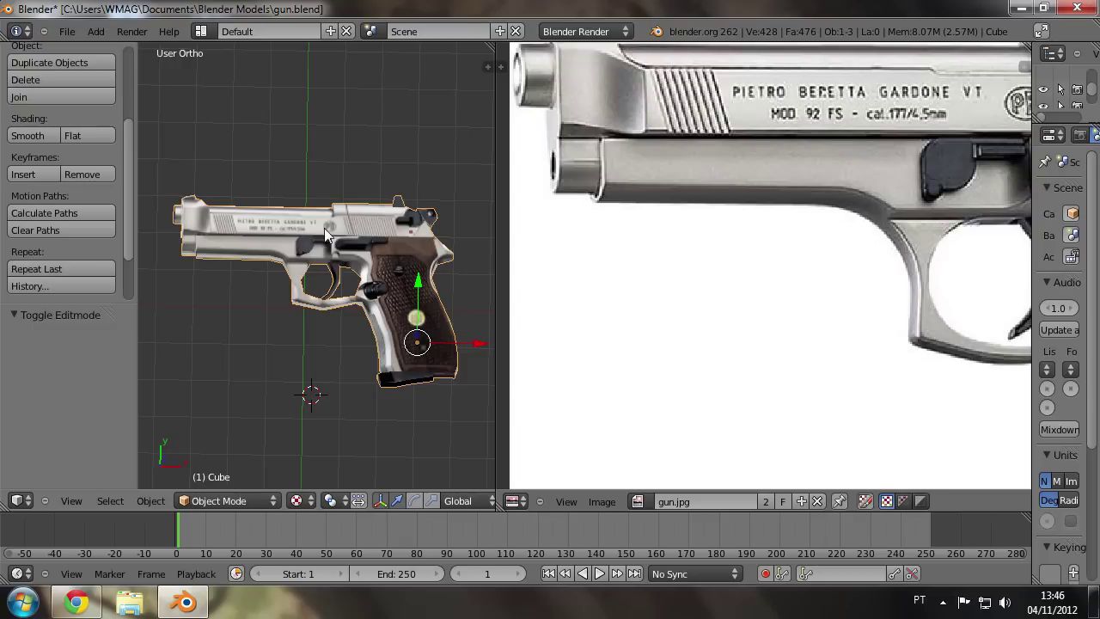
Step: Select the slide and the block beneath it as linked parts and separate them into a new object
scroll(324, 228, up, 3)
scroll(351, 236, up, 1)
scroll(374, 250, down, 3)
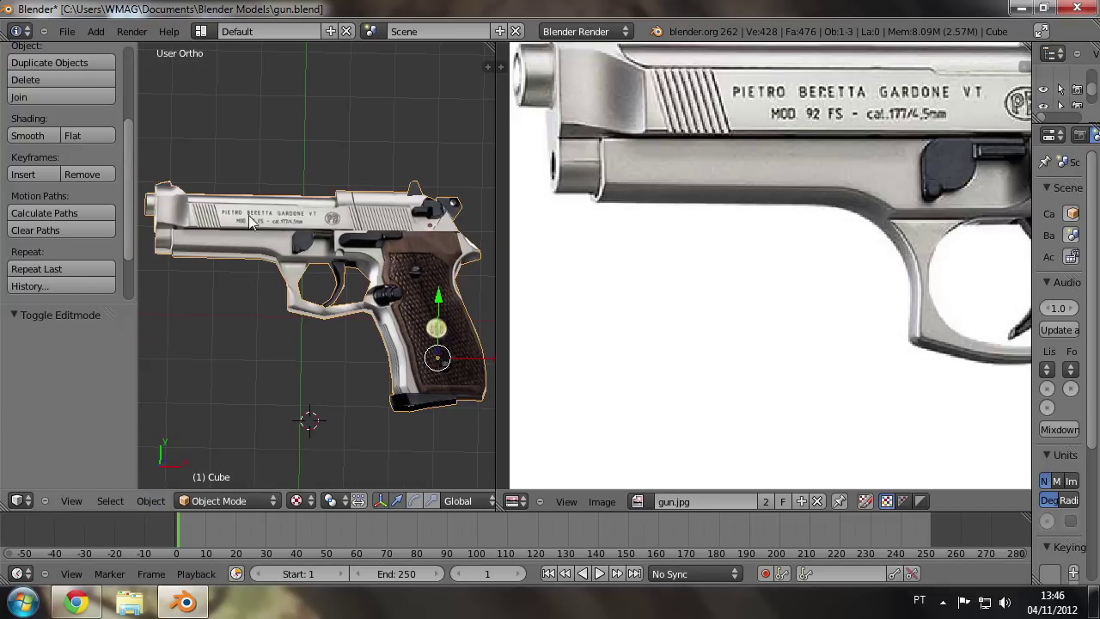
key(Tab)
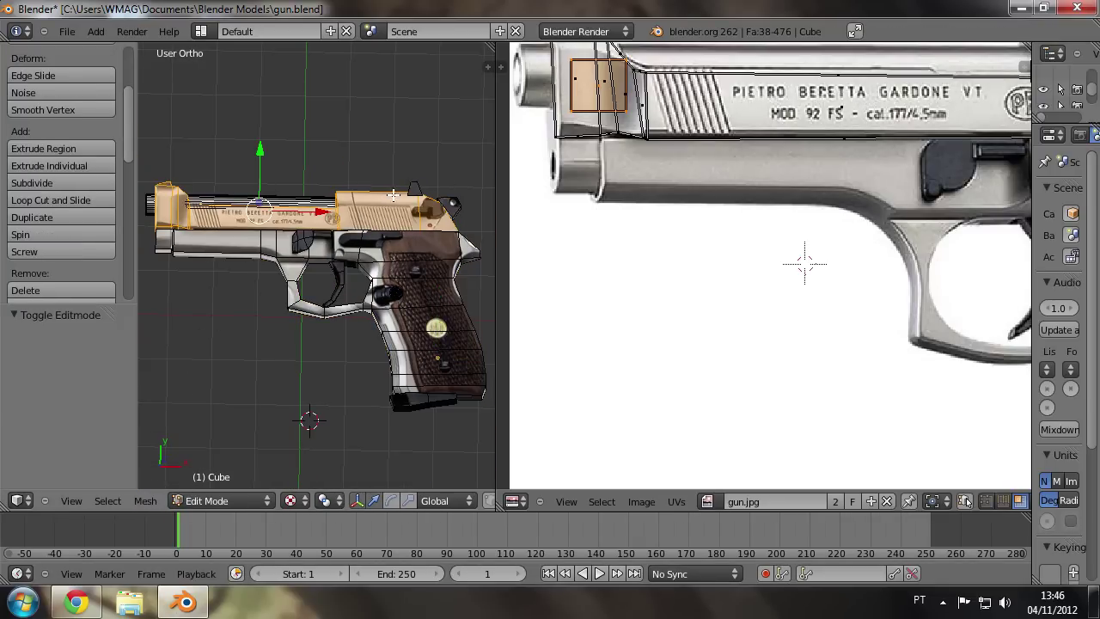
shift+right_click(414, 189)
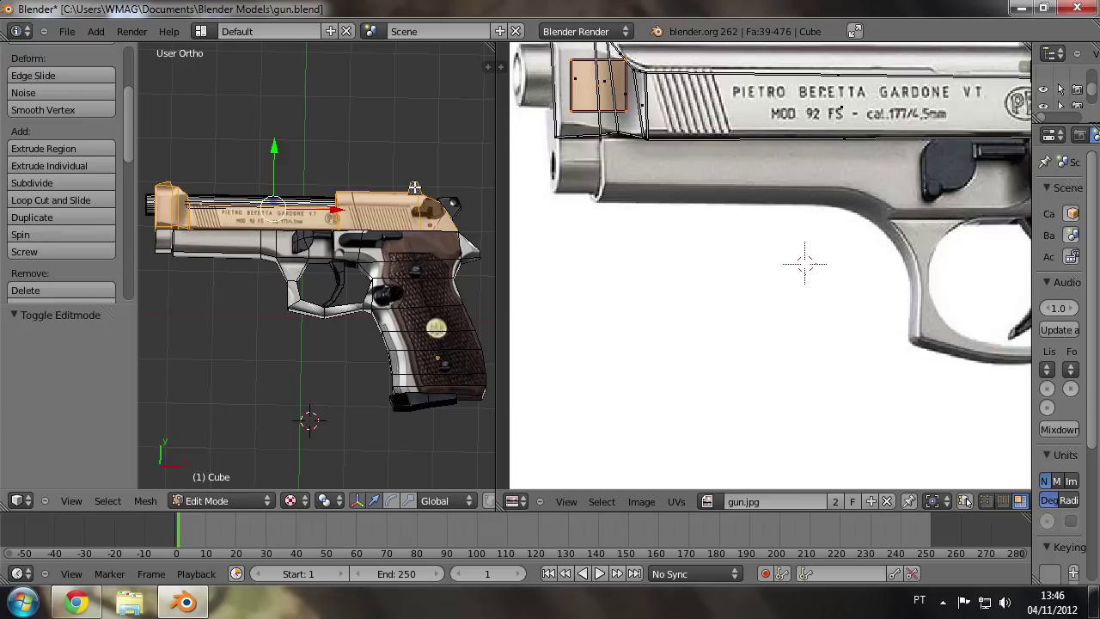
middle_drag(414, 187, 232, 100)
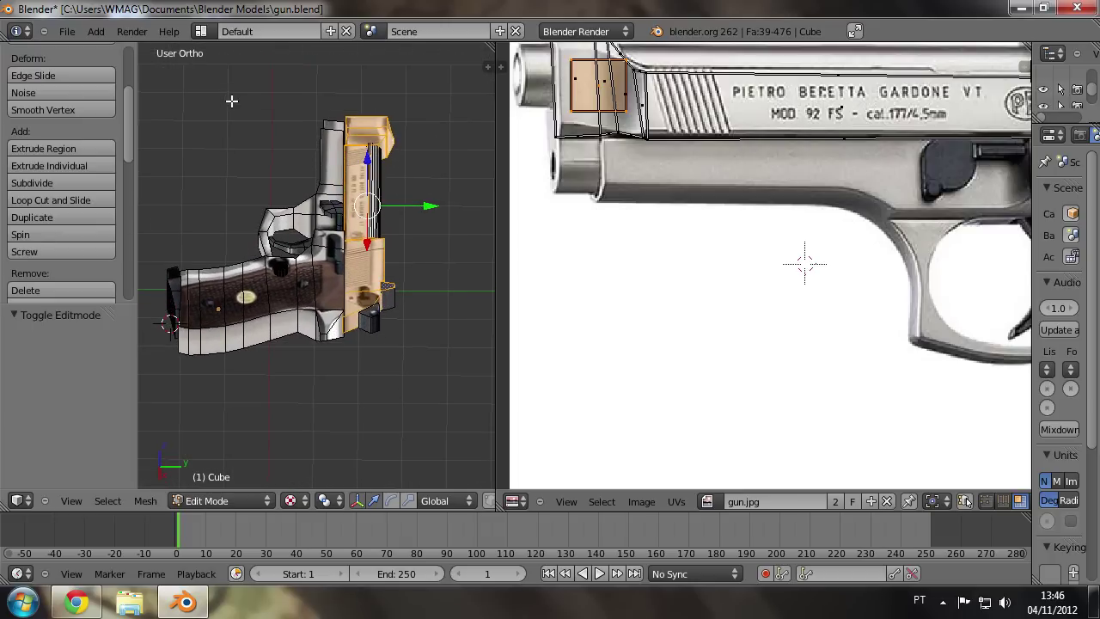
key(ctrl+l)
shift+right_click(372, 318)
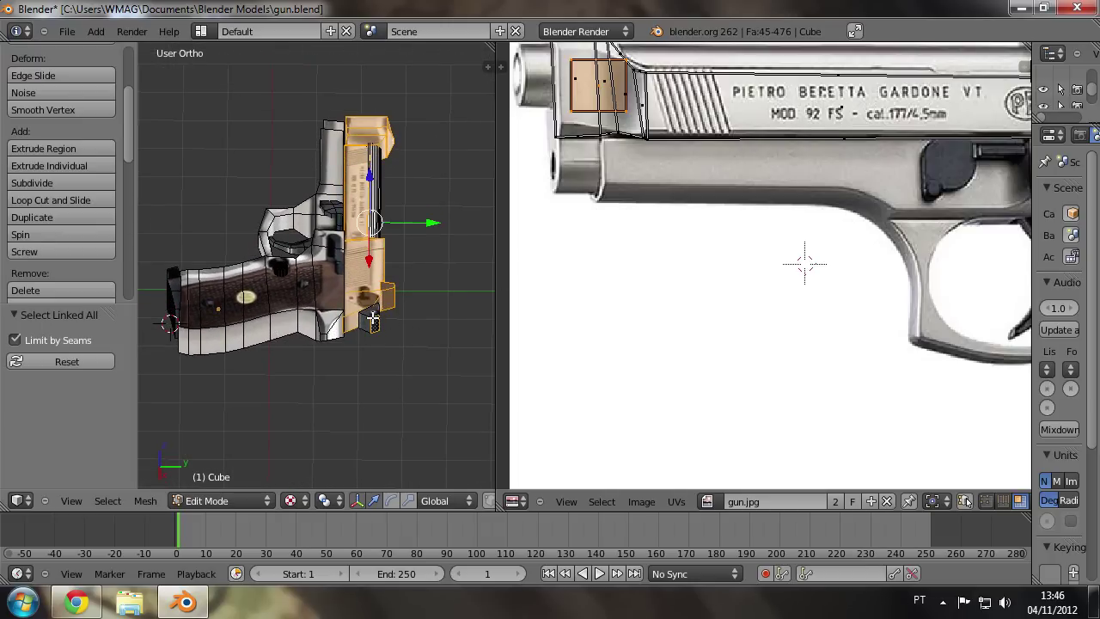
key(ctrl+l)
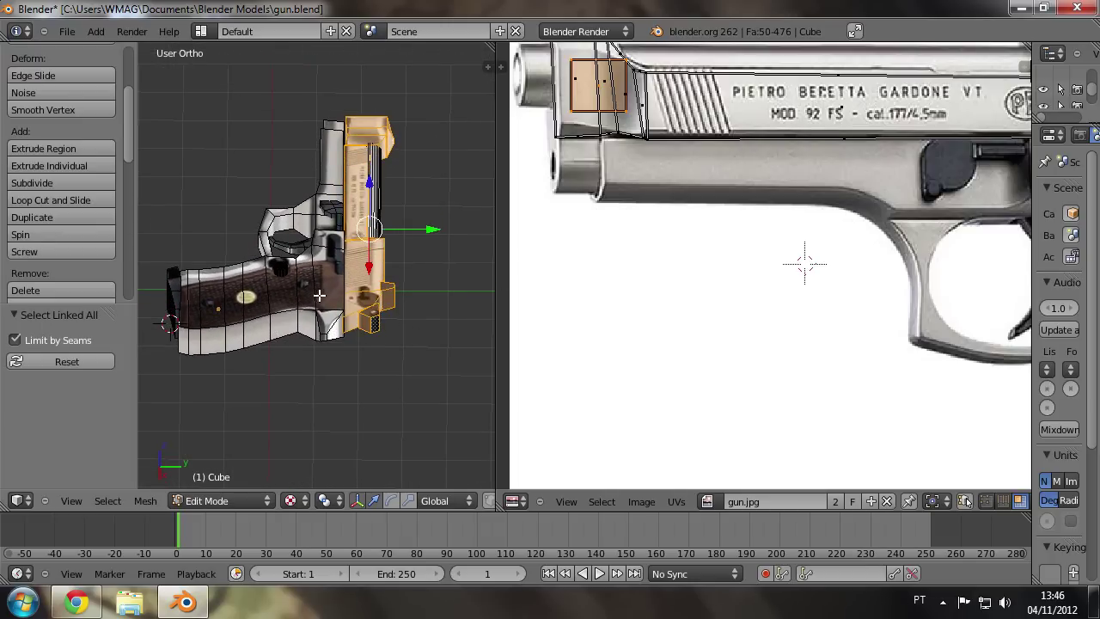
middle_drag(319, 296, 505, 375)
scroll(332, 259, down, 2)
scroll(333, 259, up, 1)
key(p)
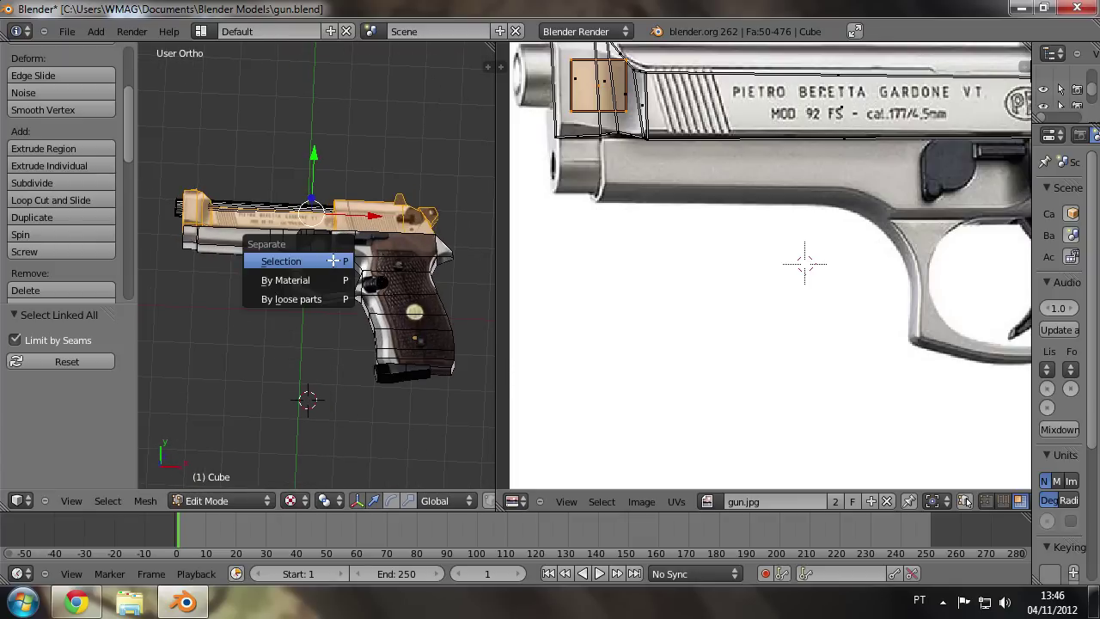
click(333, 259)
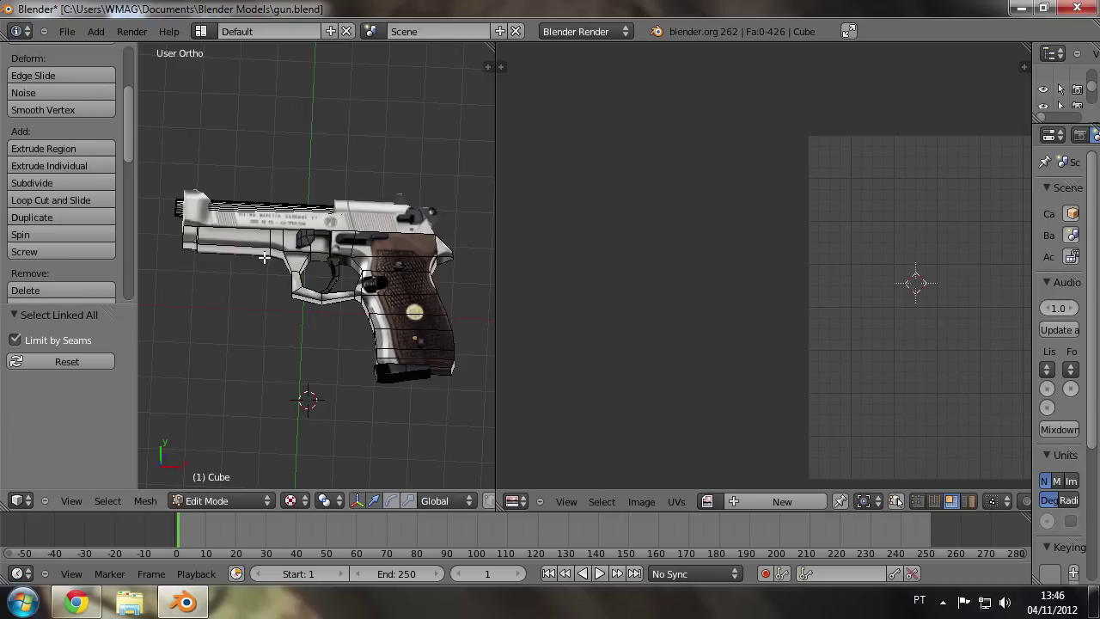
Step: Separate the 22-face trigger piece into its own object
right_click(336, 271)
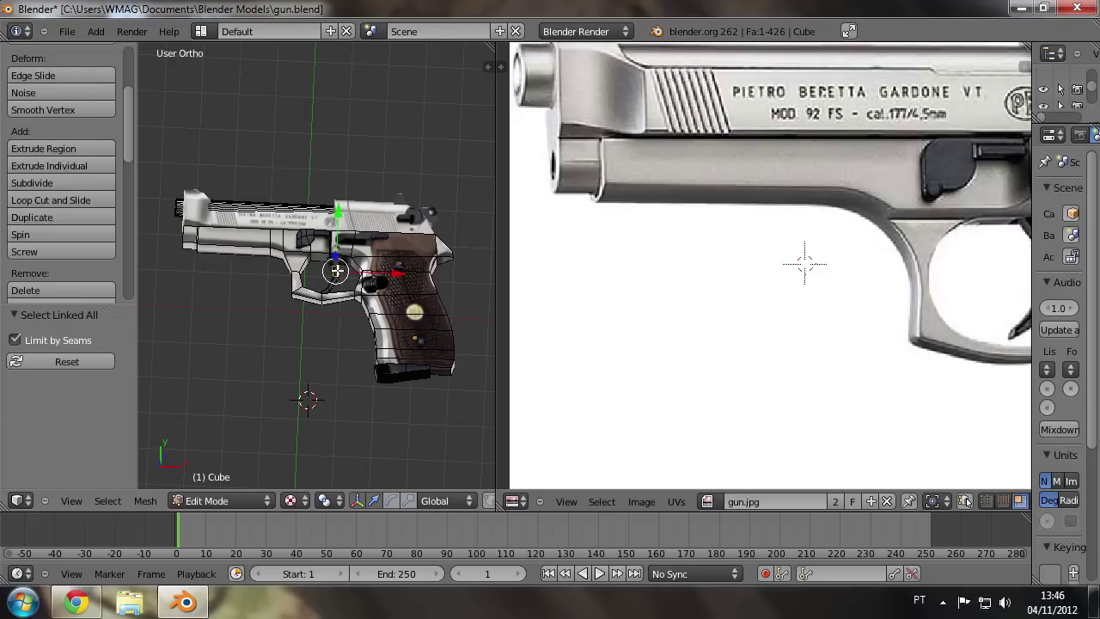
key(ctrl+l)
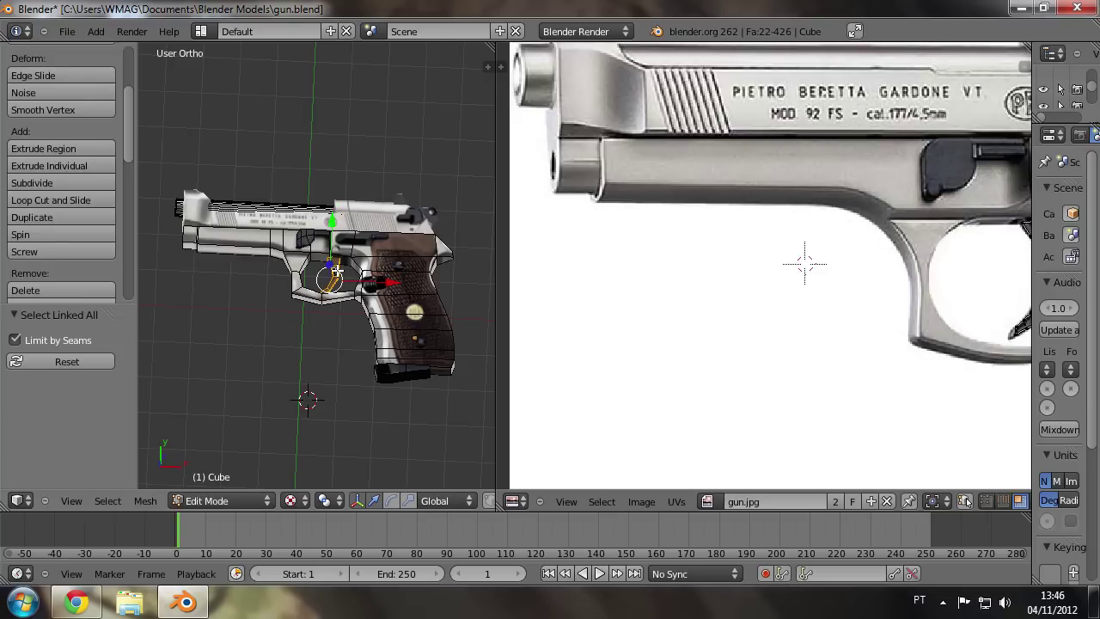
key(p)
click(336, 268)
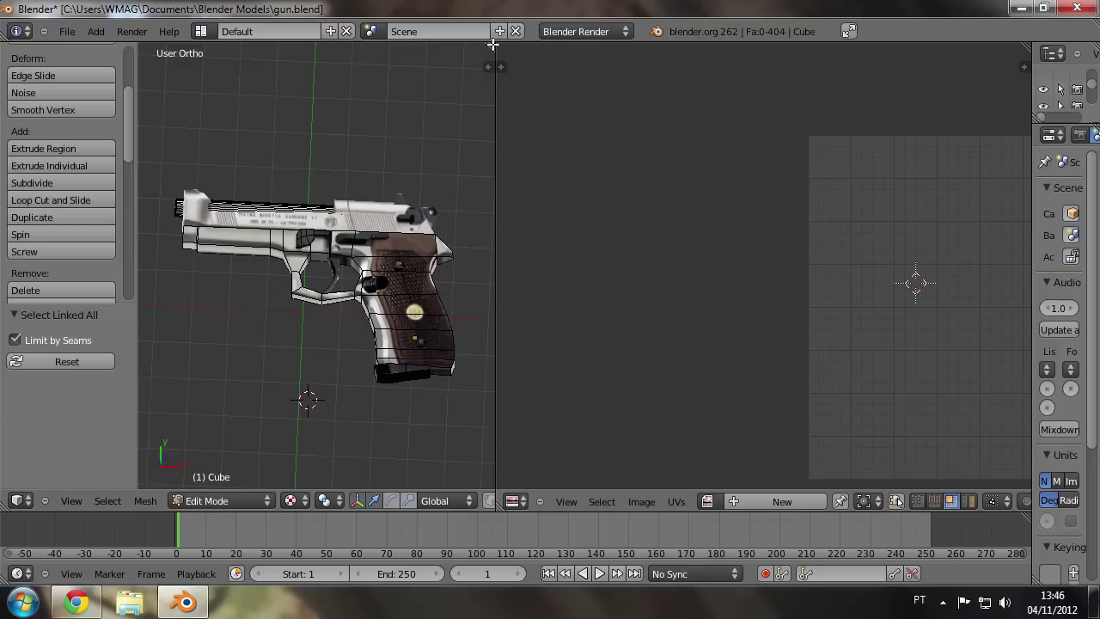
Step: Let the 3D view fill the width, widen Properties, and rename Cube.001 to TopGun
drag(492, 43, 933, 176)
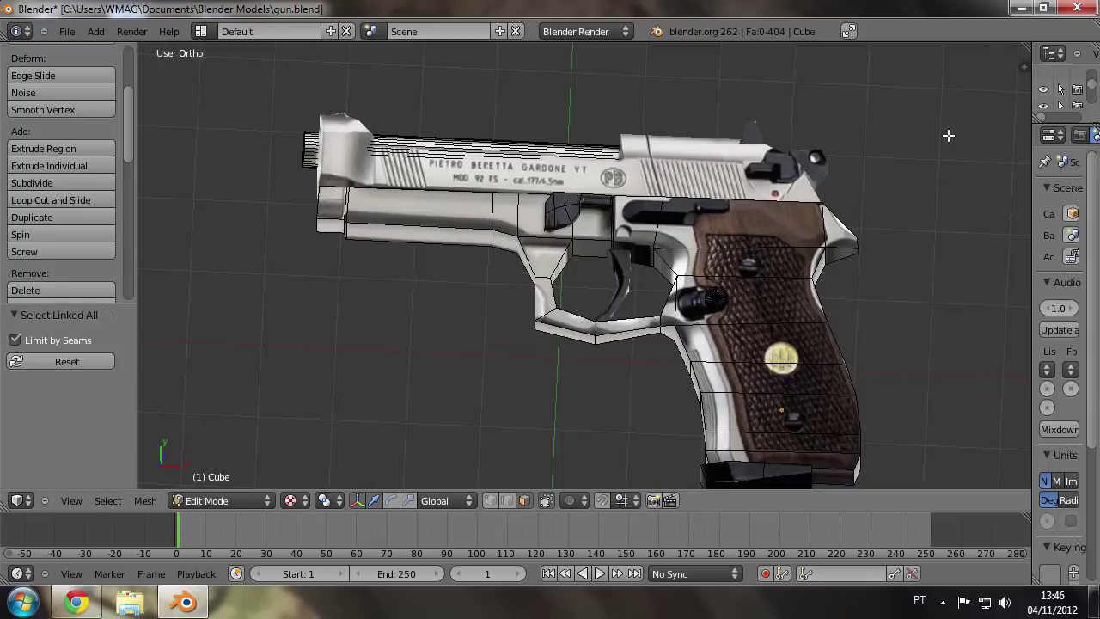
drag(1033, 135, 759, 135)
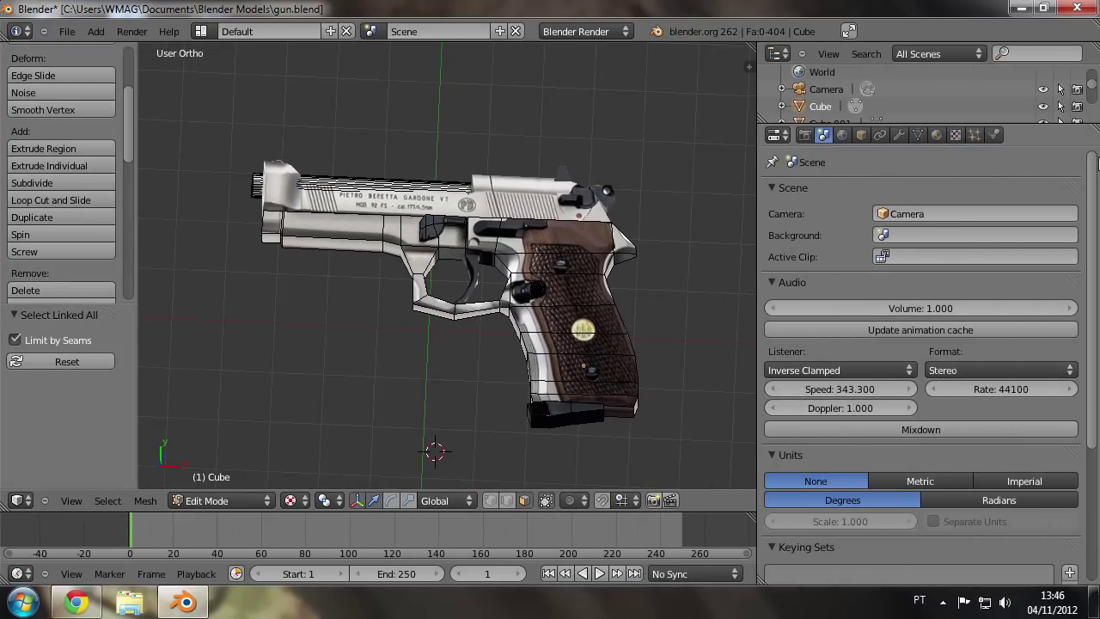
scroll(825, 94, down, 2)
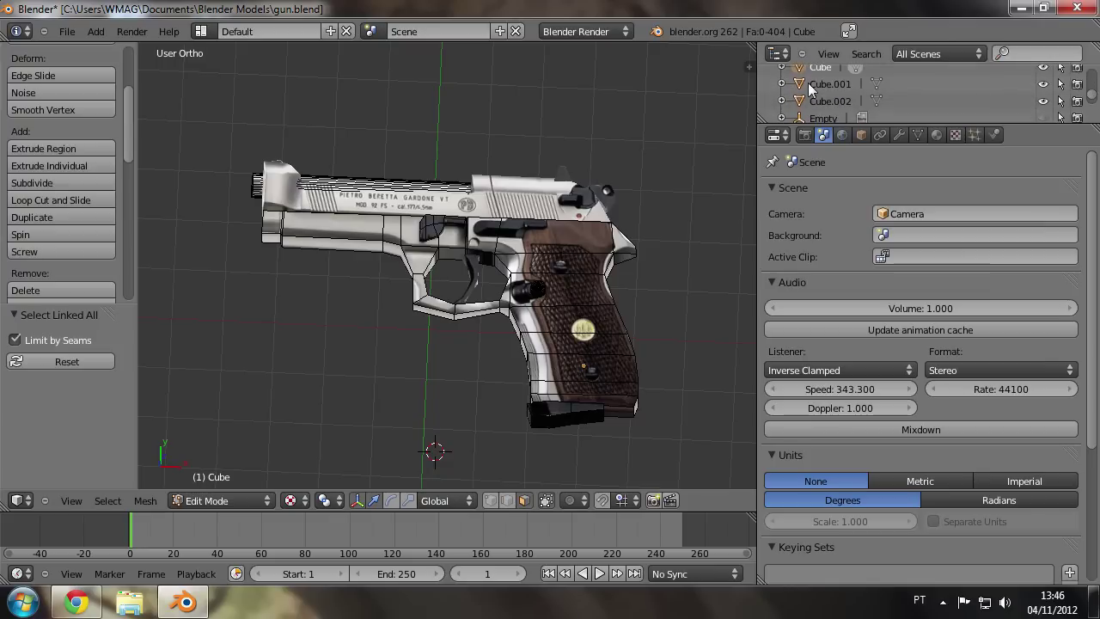
click(818, 84)
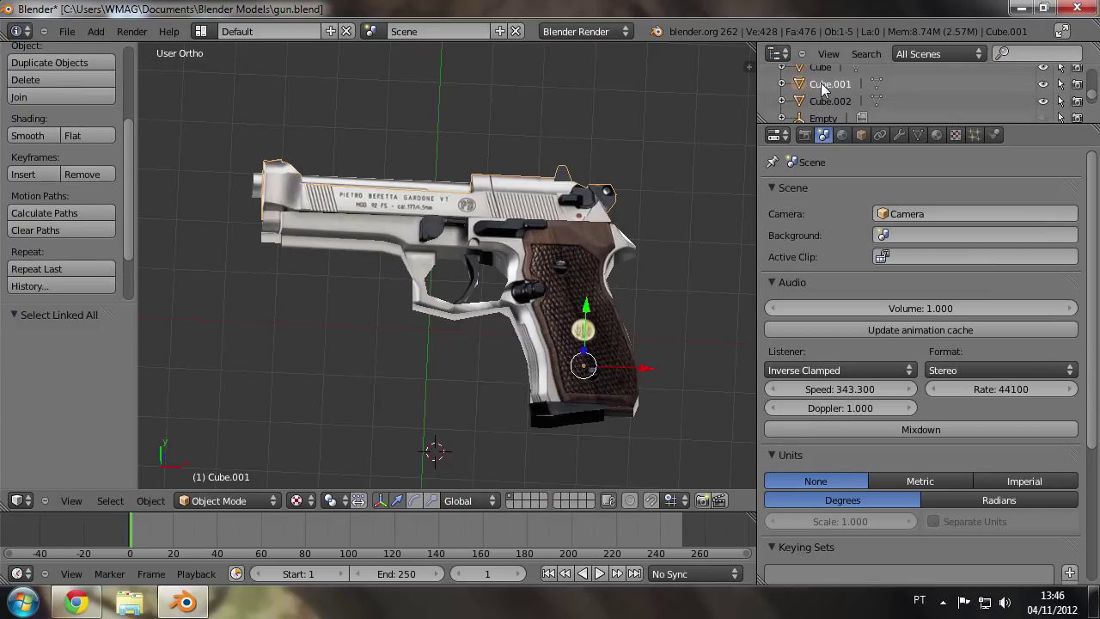
double_click(814, 83)
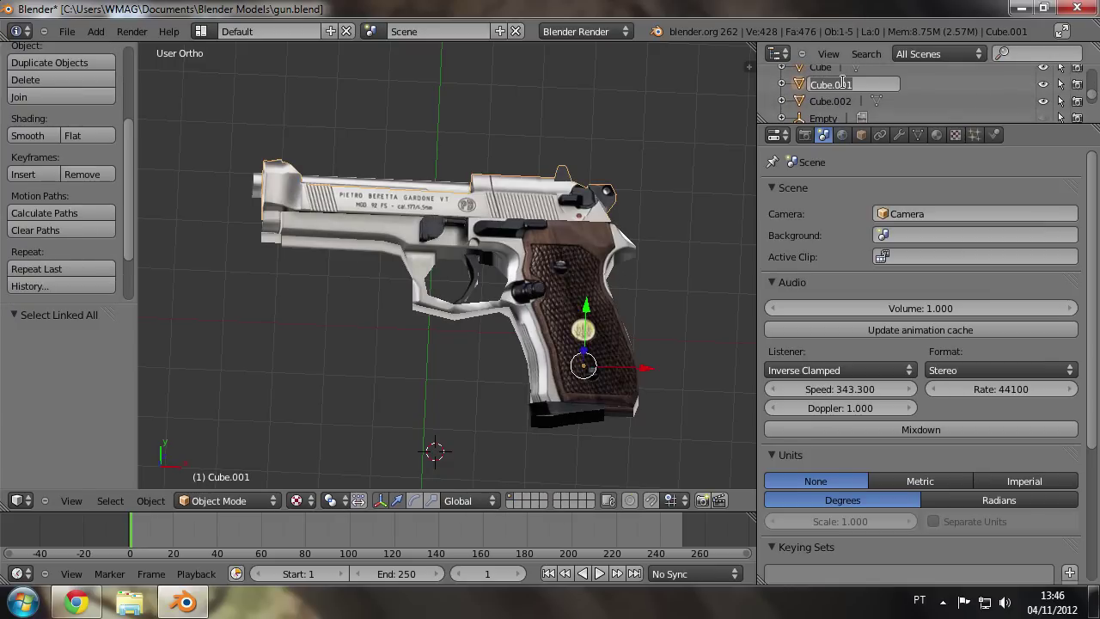
text(TopGu)
text(n)
key(Return)
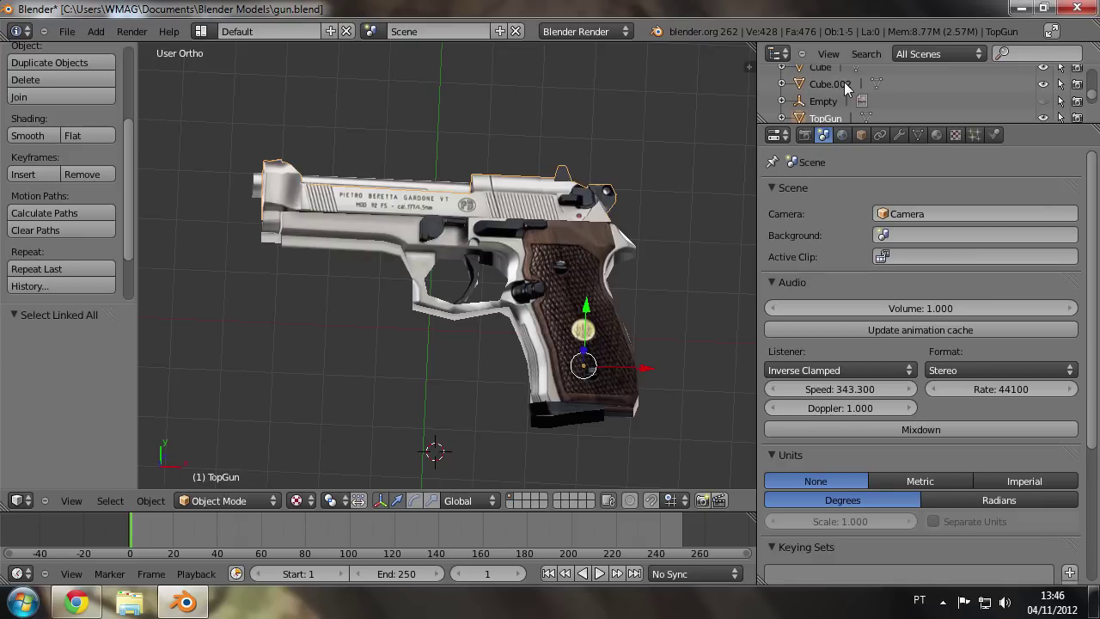
Step: Rename Cube to BodyGun and Cube.002 to Trigger in the Outliner
right_click(384, 240)
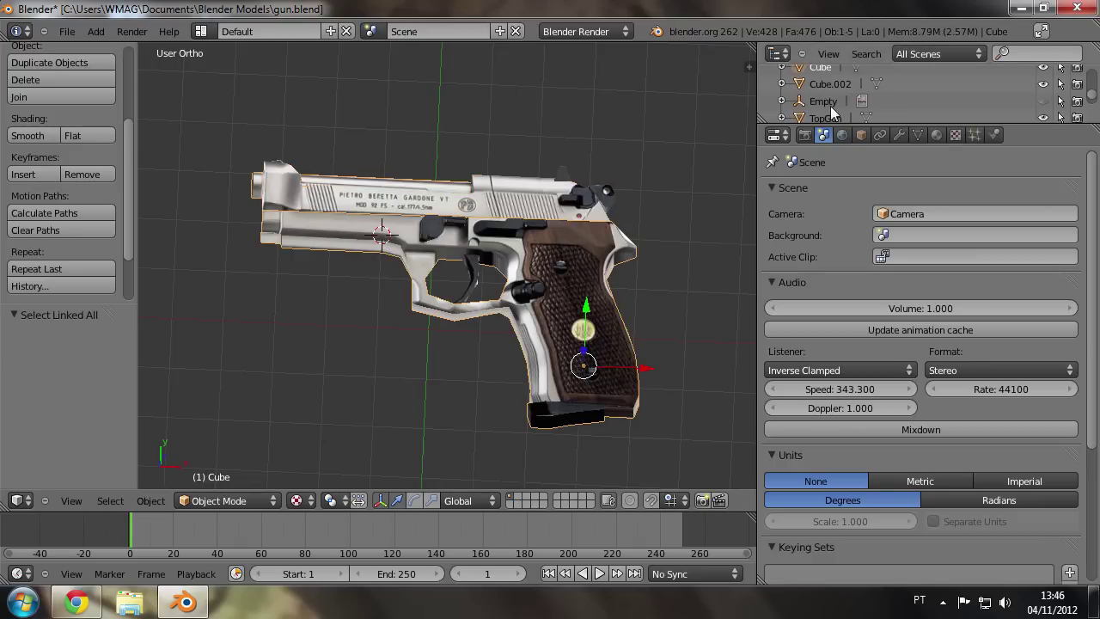
scroll(841, 107, down, 2)
scroll(836, 101, up, 2)
scroll(836, 102, up, 2)
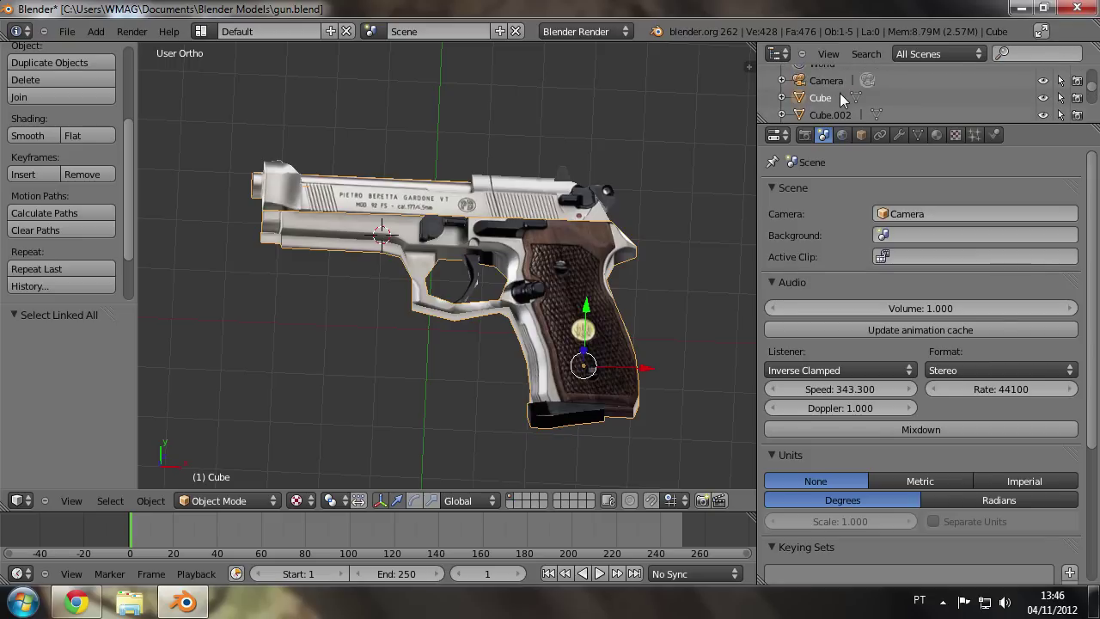
right_click(839, 100)
click(837, 100)
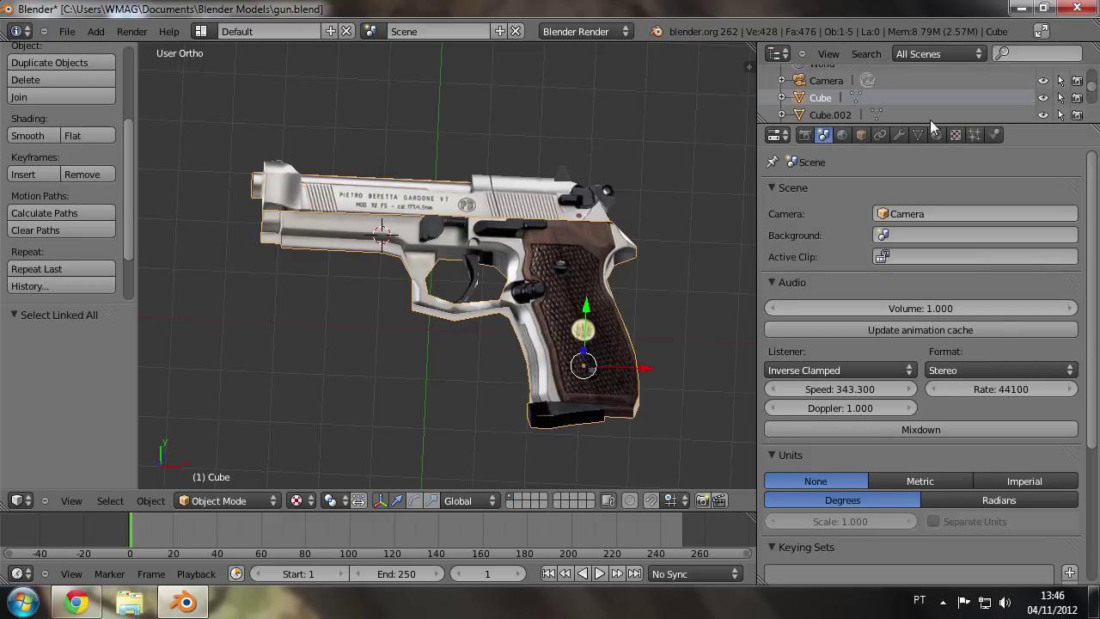
double_click(827, 98)
text(BodyGun)
key(Return)
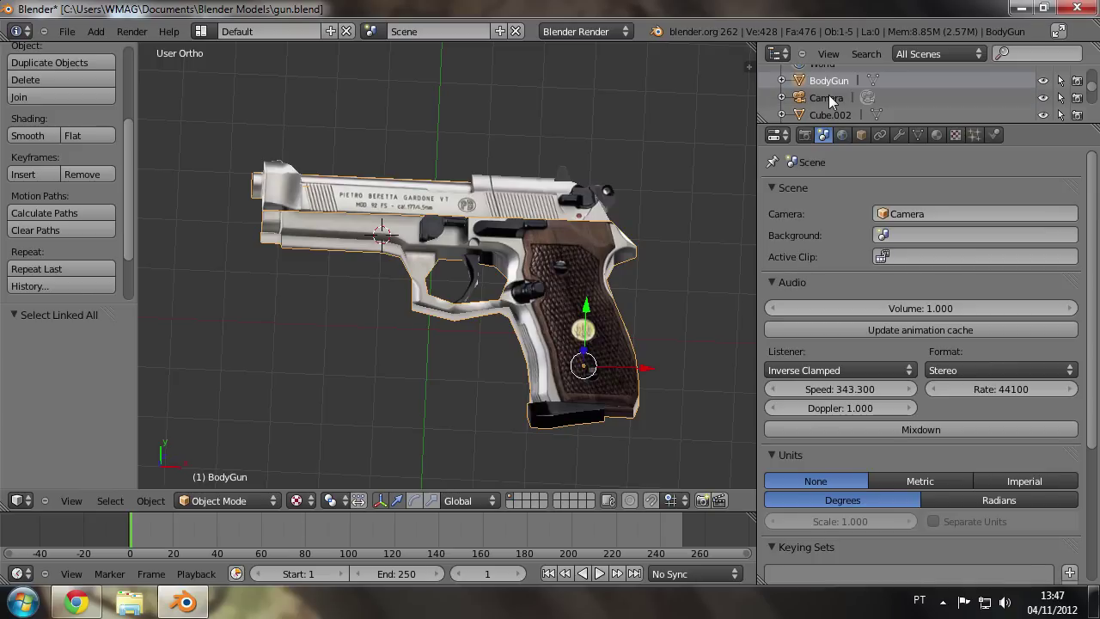
right_click(477, 275)
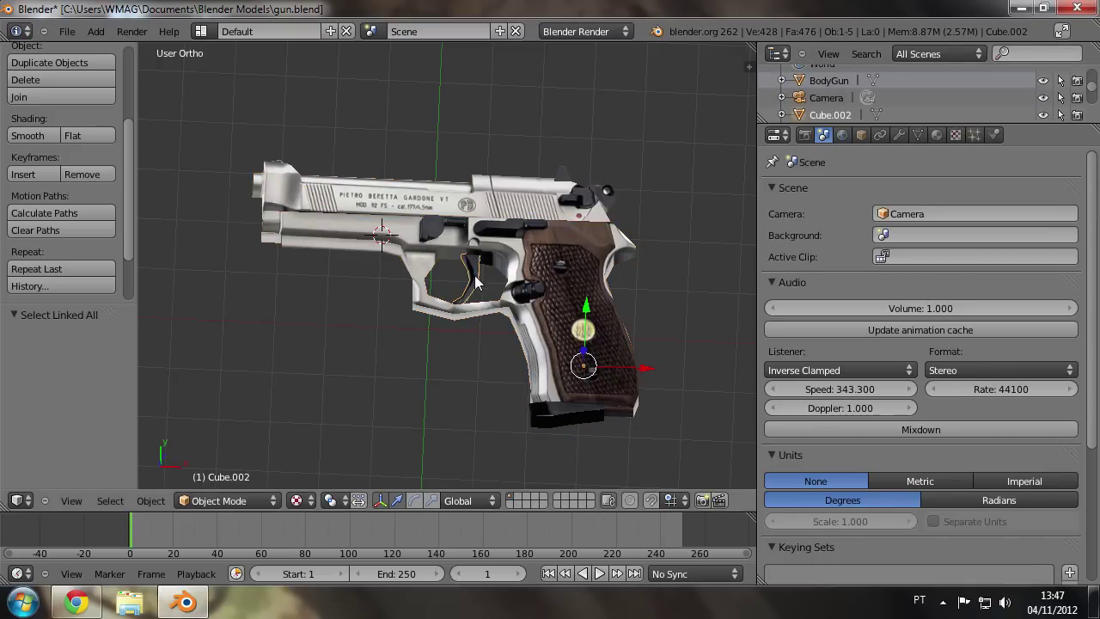
double_click(839, 115)
text(Trigg)
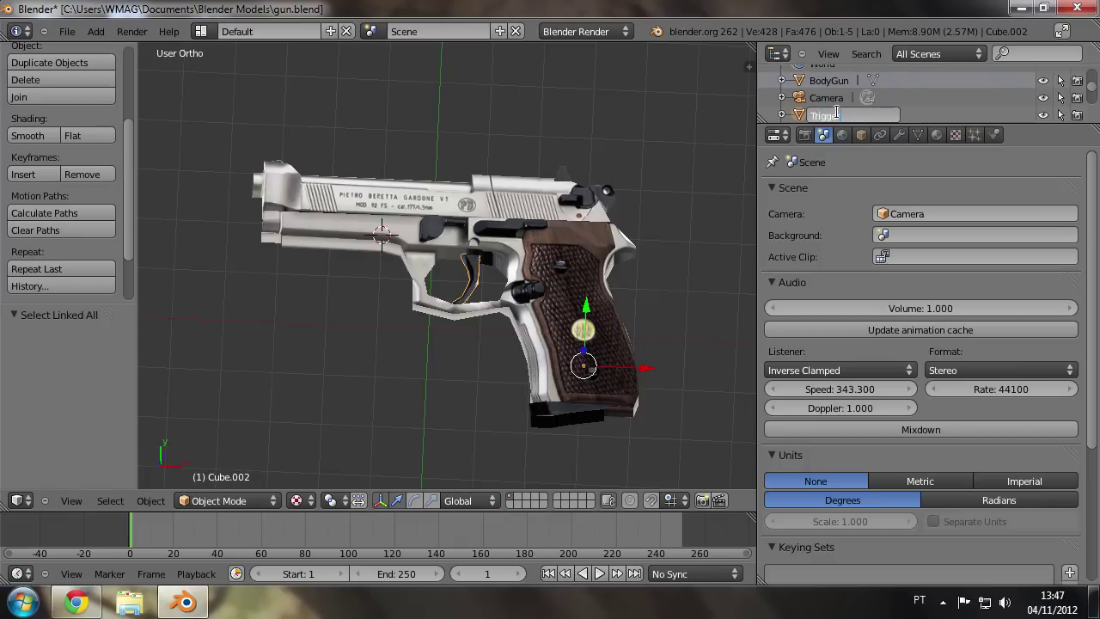
key(Return)
Step: Select the BodyGun object and enter Edit Mode on its mesh
mouse_move(620, 257)
middle_down()
mouse_move(534, 125)
mouse_move(591, 337)
mouse_move(644, 267)
mouse_move(581, 318)
mouse_move(723, 299)
mouse_move(684, 263)
middle_up()
middle_drag(707, 271, 724, 316)
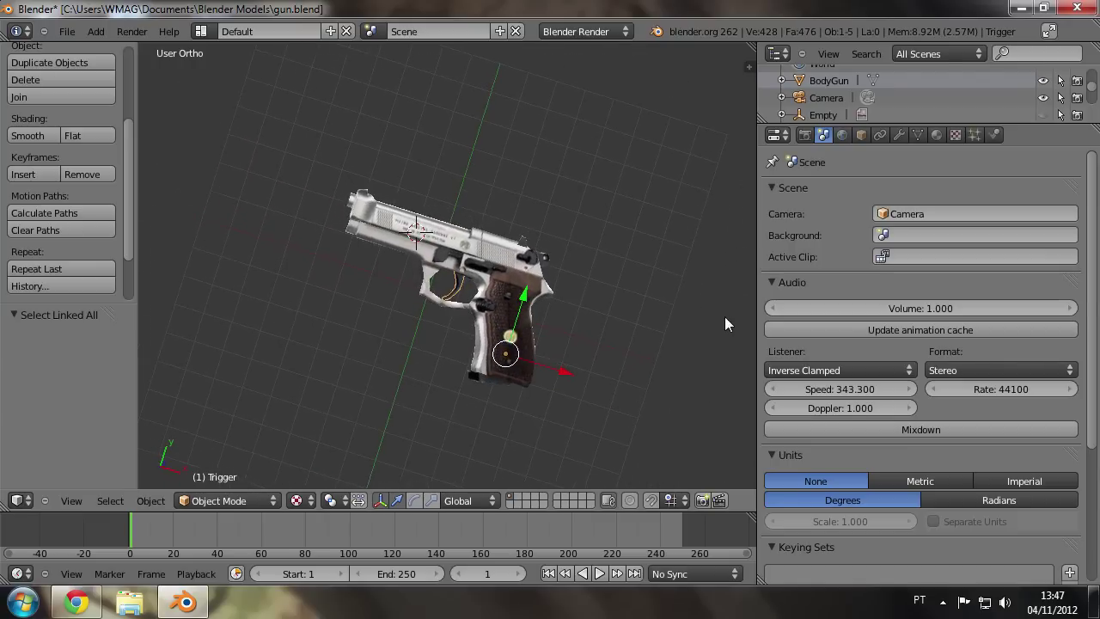
right_click(485, 377)
click(484, 375)
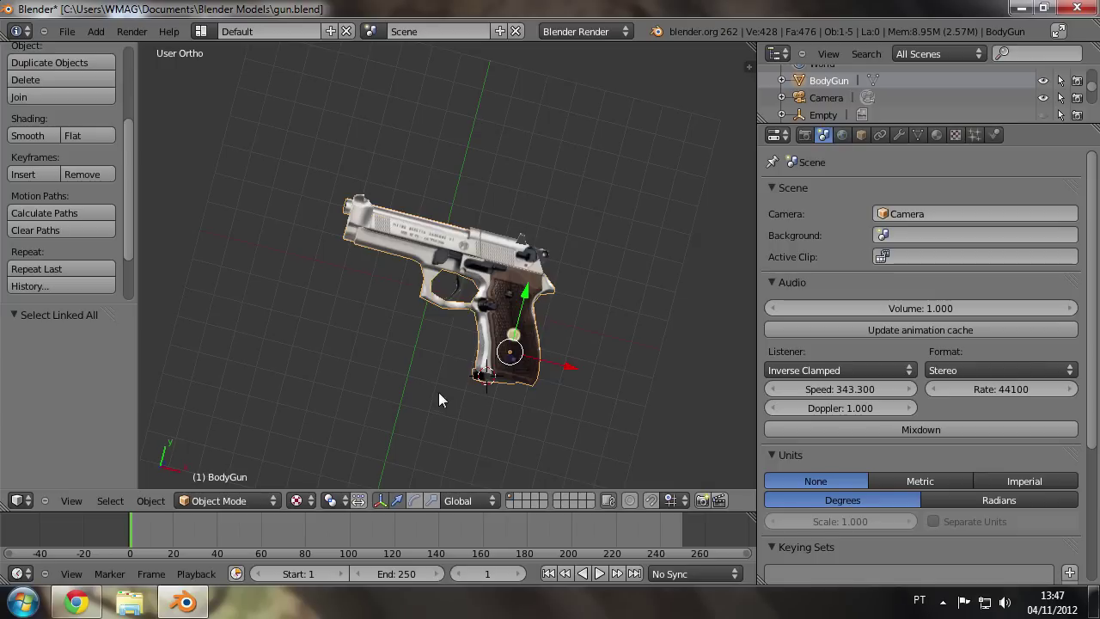
key(Tab)
Step: Select the magazine piece as linked geometry and hide the rest of the mesh
scroll(489, 377, up, 4)
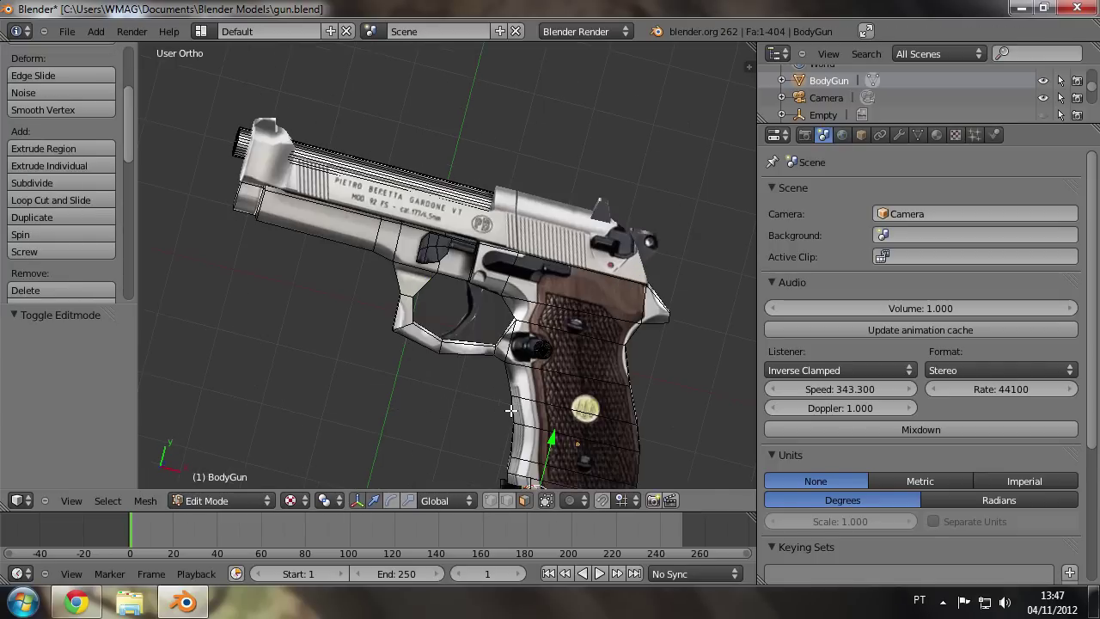
mouse_move(550, 327)
middle_down()
mouse_move(579, 288)
mouse_move(540, 343)
middle_up()
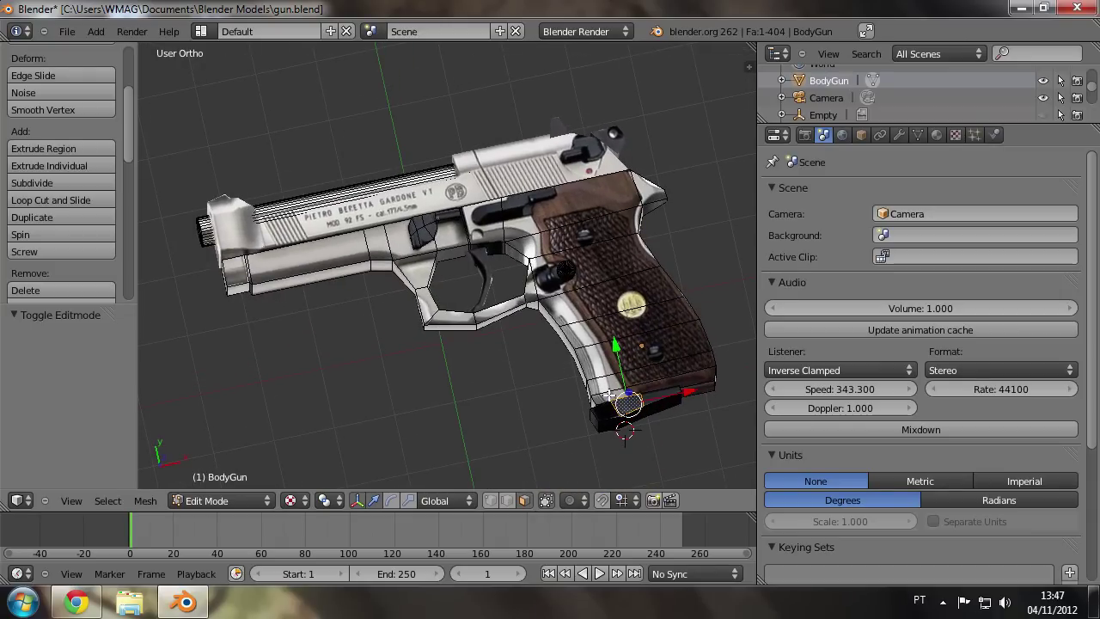
key(ctrl+l)
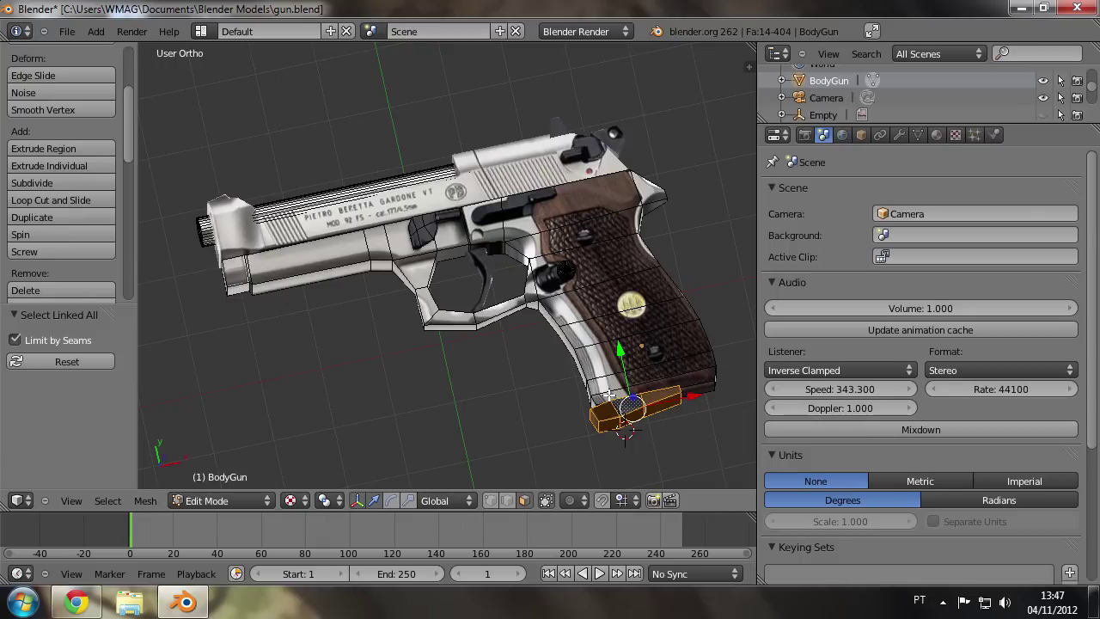
key(shift+h)
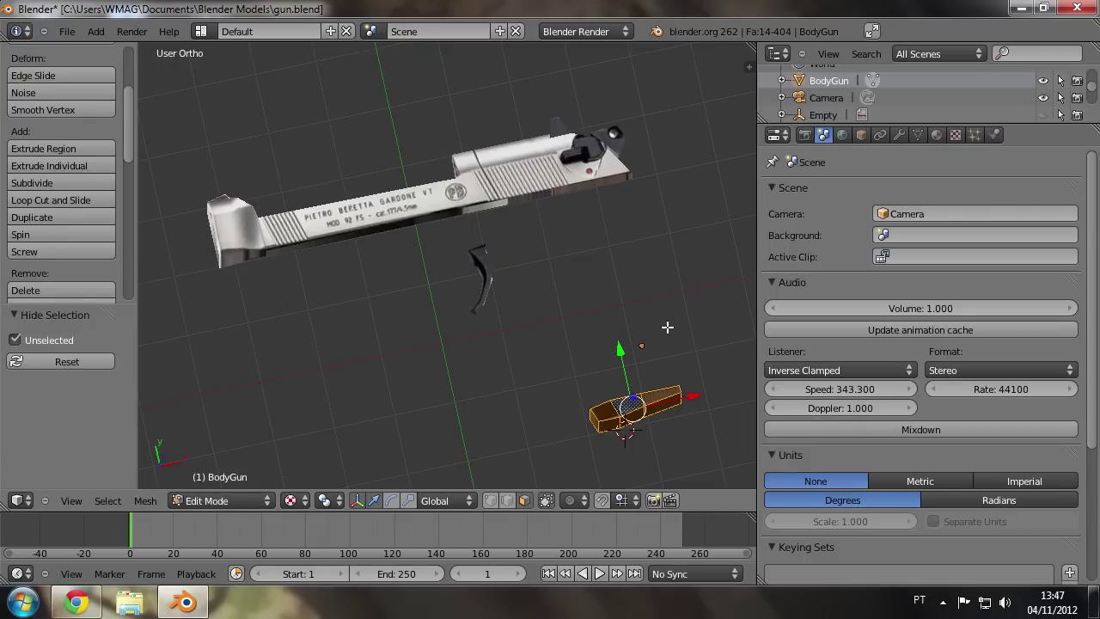
middle_drag(668, 326, 608, 350)
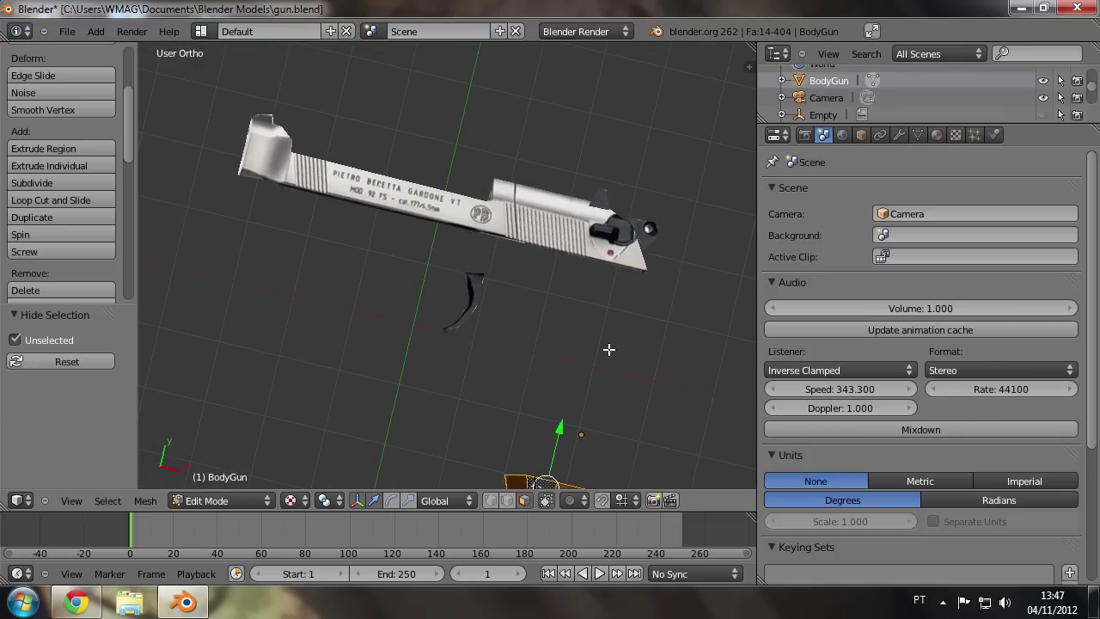
mouse_move(593, 391)
shift+middle_down()
mouse_move(541, 220)
mouse_move(395, 211)
shift+middle_up()
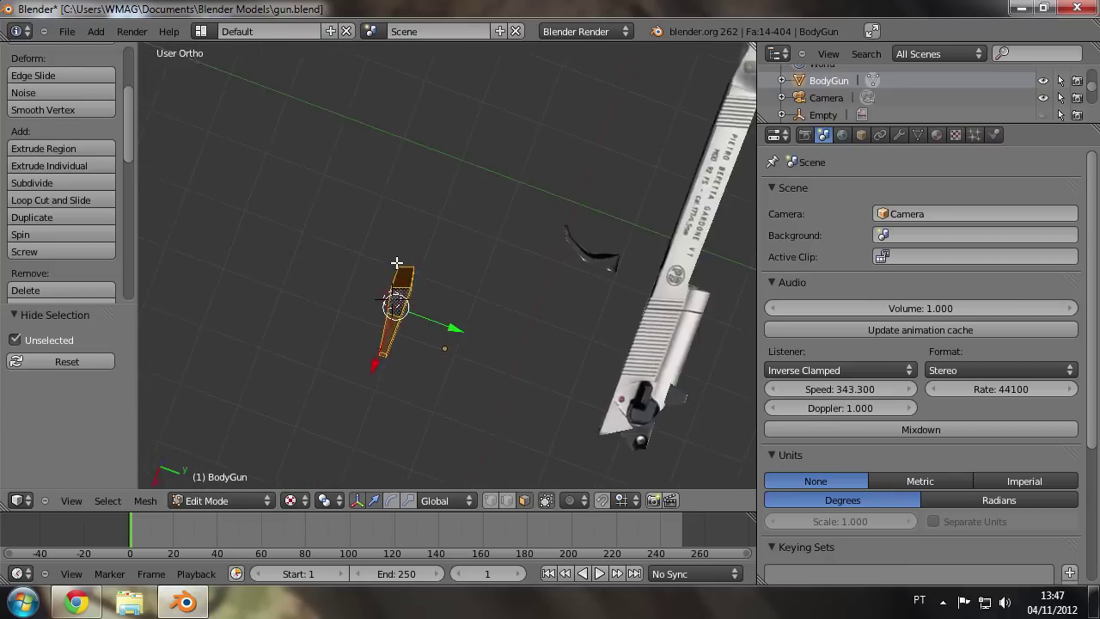
Step: Extrude the magazine's bottom faces, shrink them to about 0.82, then extrude them outward again
right_click(409, 227)
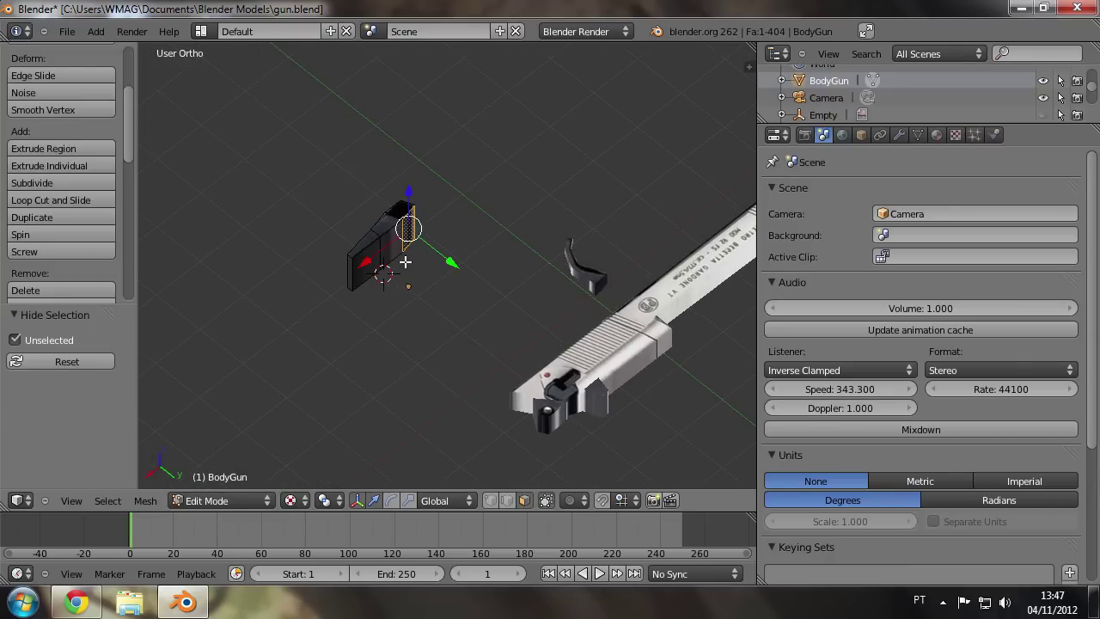
shift+right_click(389, 243)
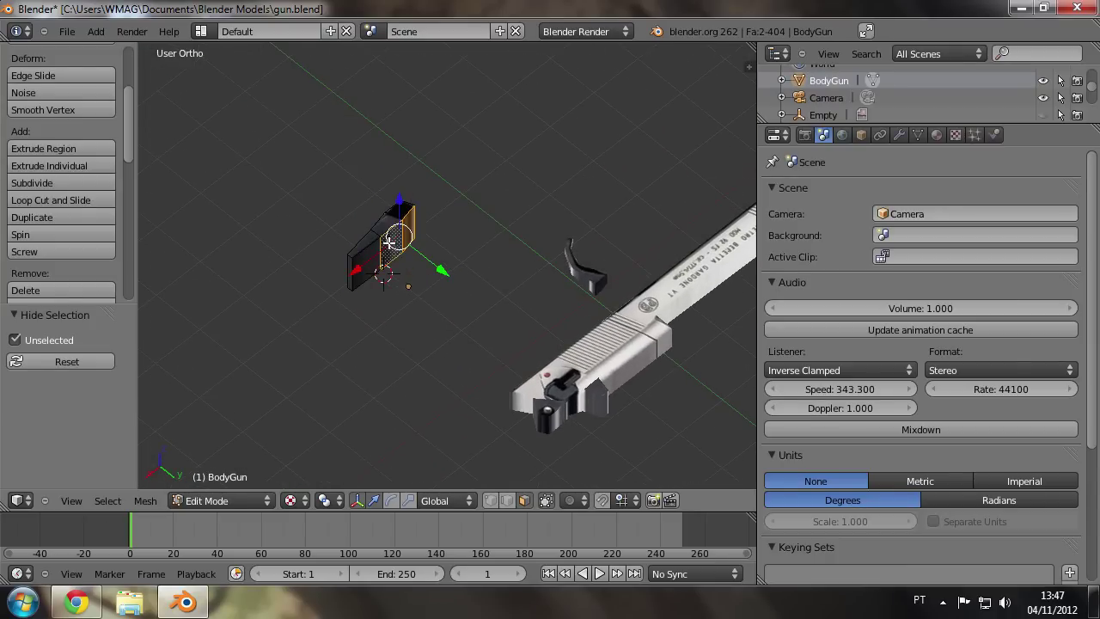
shift+right_click(372, 258)
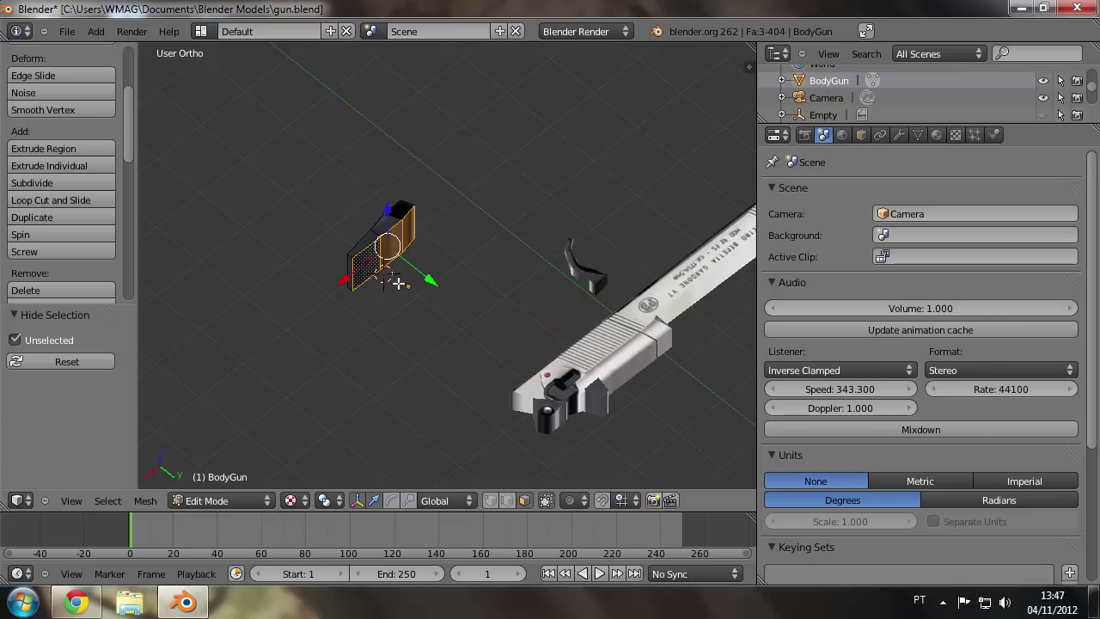
key(e)
click(400, 282)
key(s)
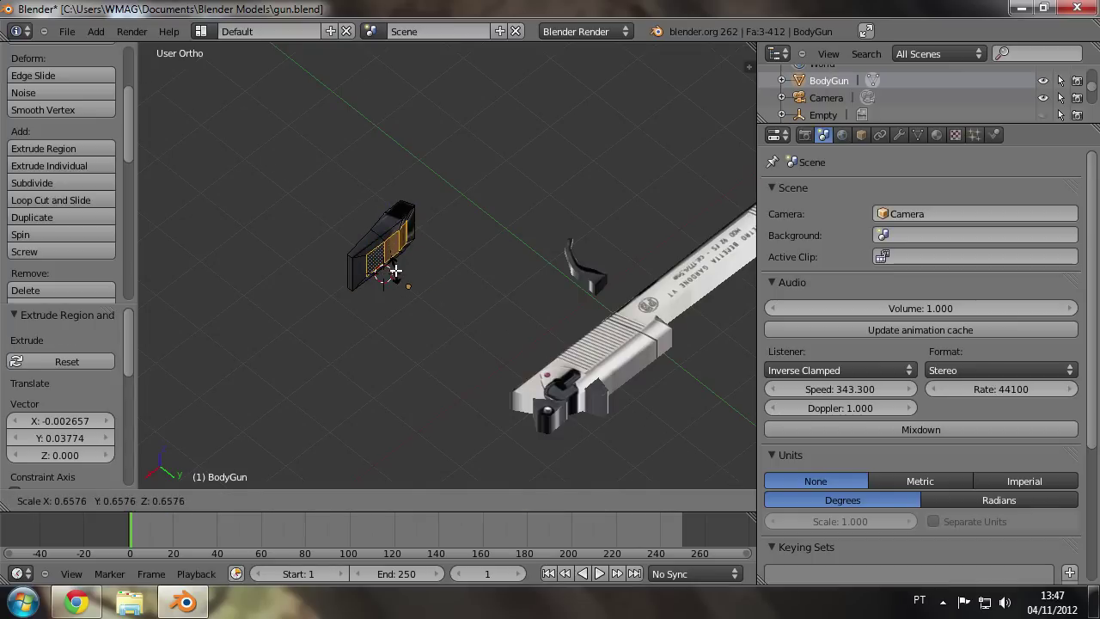
click(401, 275)
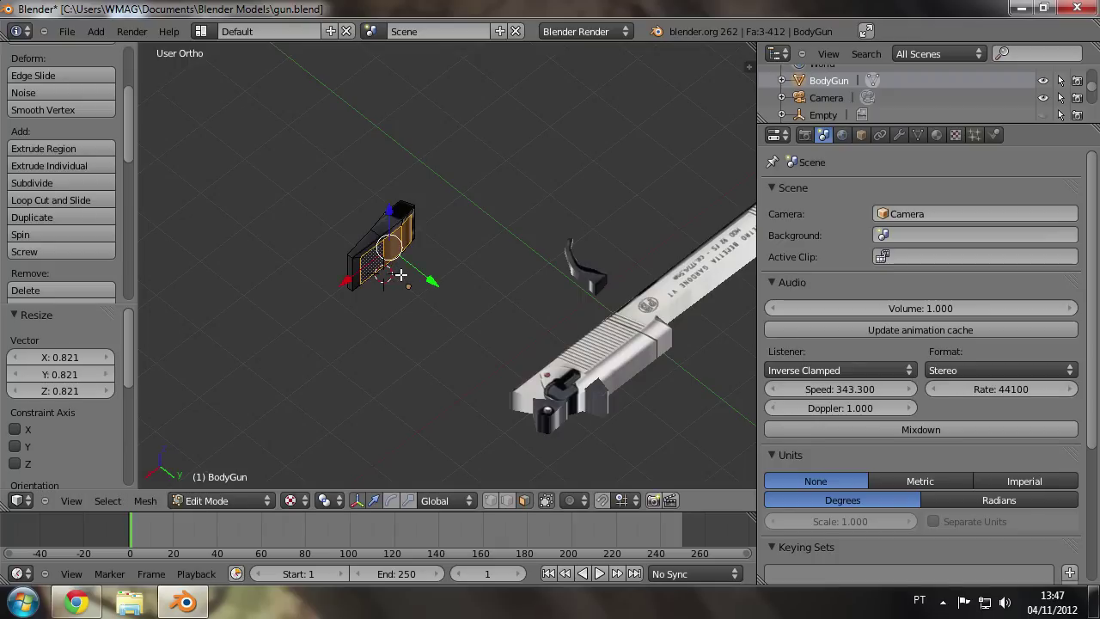
key(e)
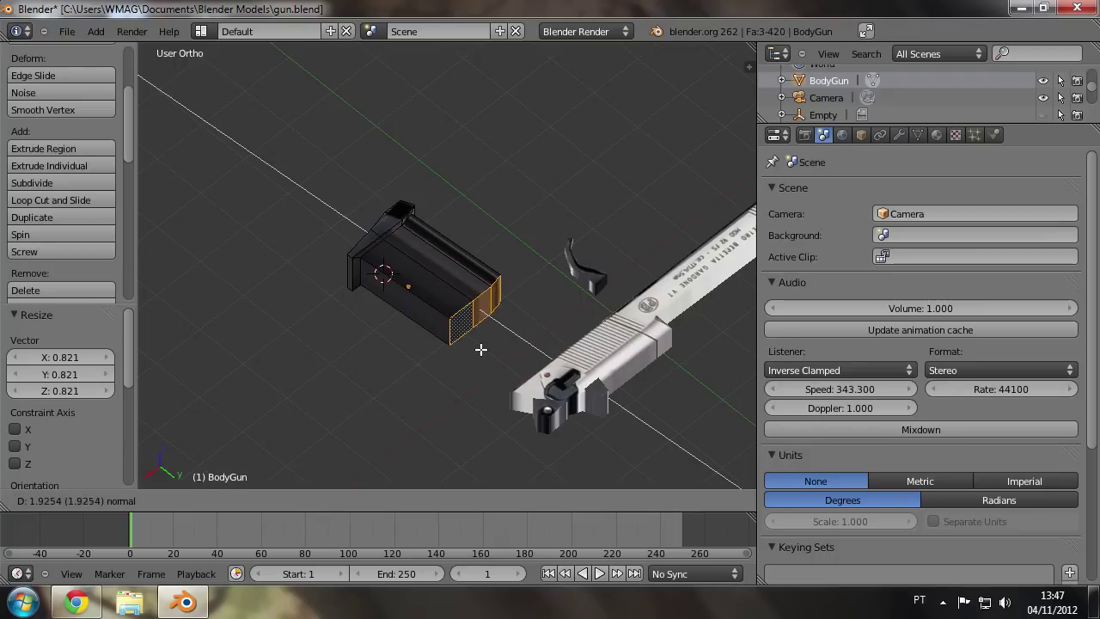
click(505, 372)
Step: Reveal the hidden geometry with Alt+H and orbit around the whole pistol
mouse_move(434, 372)
middle_down()
mouse_move(624, 415)
mouse_move(644, 371)
mouse_move(668, 385)
mouse_move(656, 411)
middle_up()
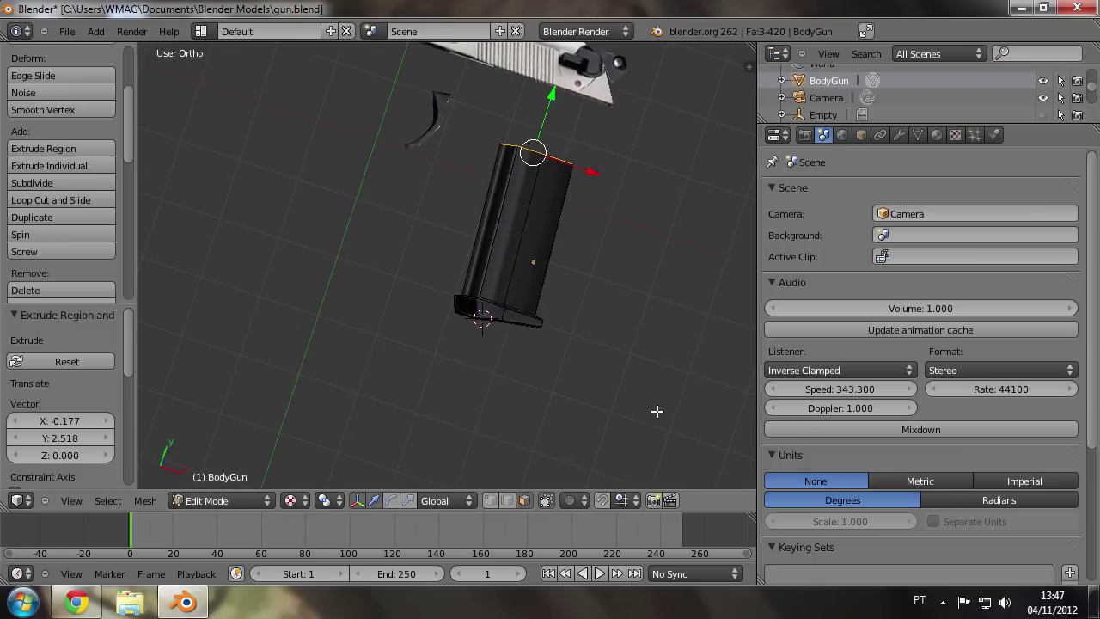
scroll(597, 309, down, 1)
scroll(595, 308, up, 1)
key(alt+h)
mouse_move(591, 311)
middle_down()
mouse_move(525, 290)
mouse_move(688, 324)
mouse_move(523, 291)
middle_up()
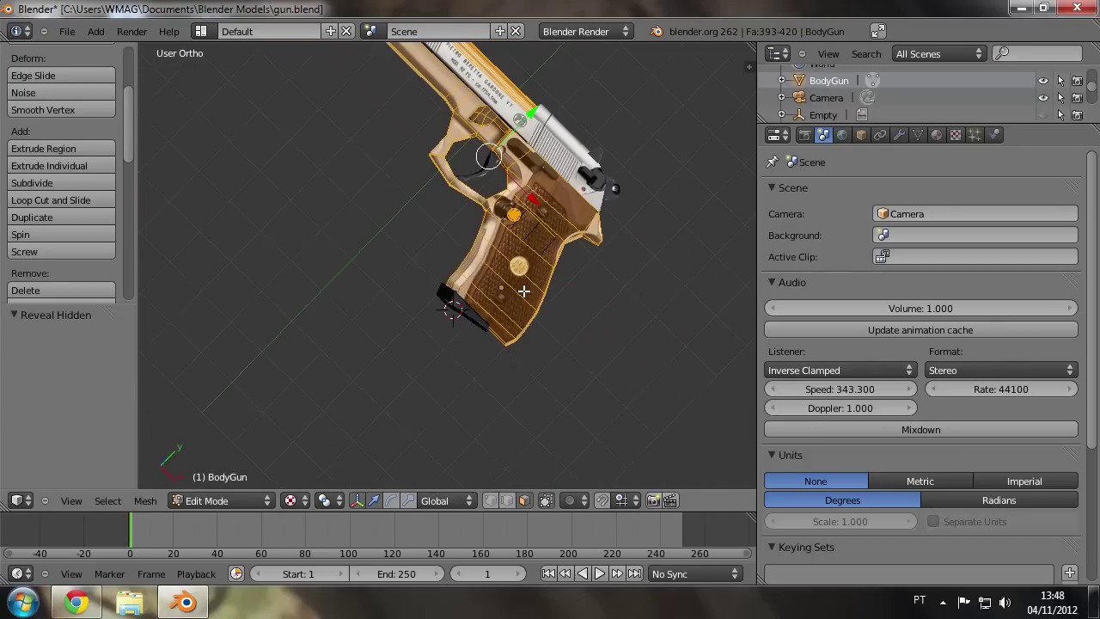
Step: Select the whole magazine and scale it vertically to 0.924
key(a)
right_click(446, 292)
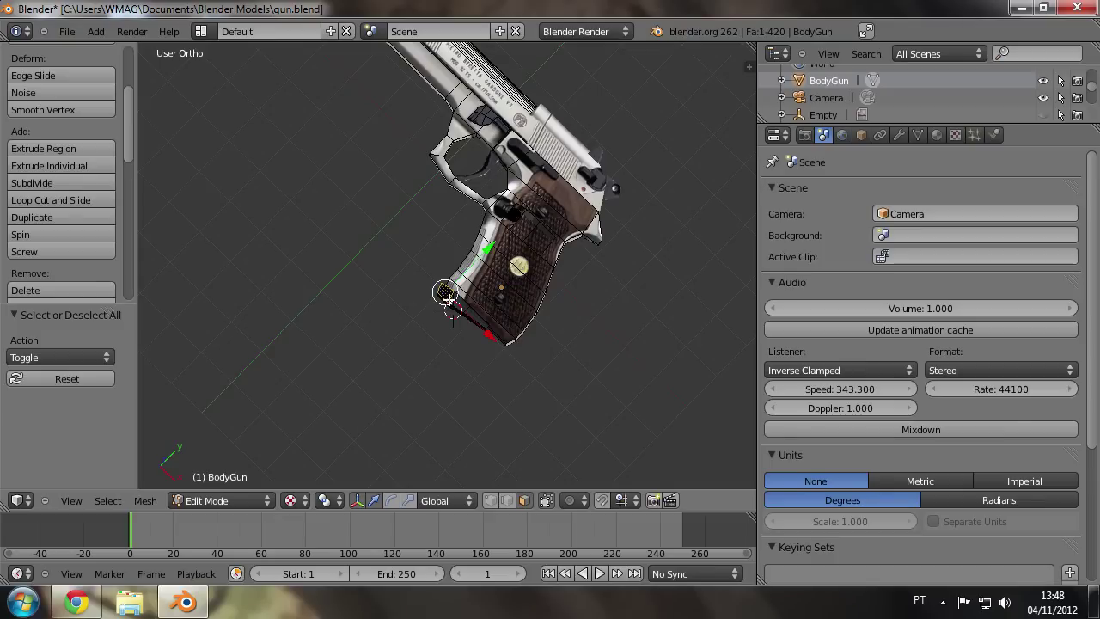
key(ctrl+l)
mouse_move(615, 262)
middle_down()
mouse_move(504, 170)
mouse_move(528, 103)
mouse_move(563, 93)
mouse_move(558, 106)
middle_up()
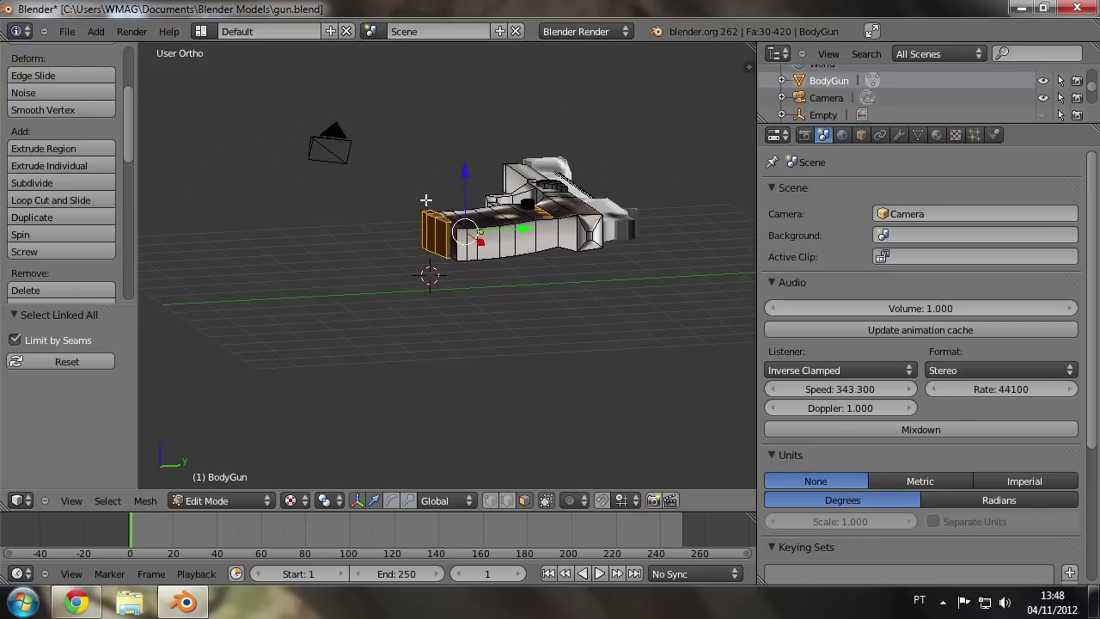
key(s)
key(Escape)
key(s)
key(z)
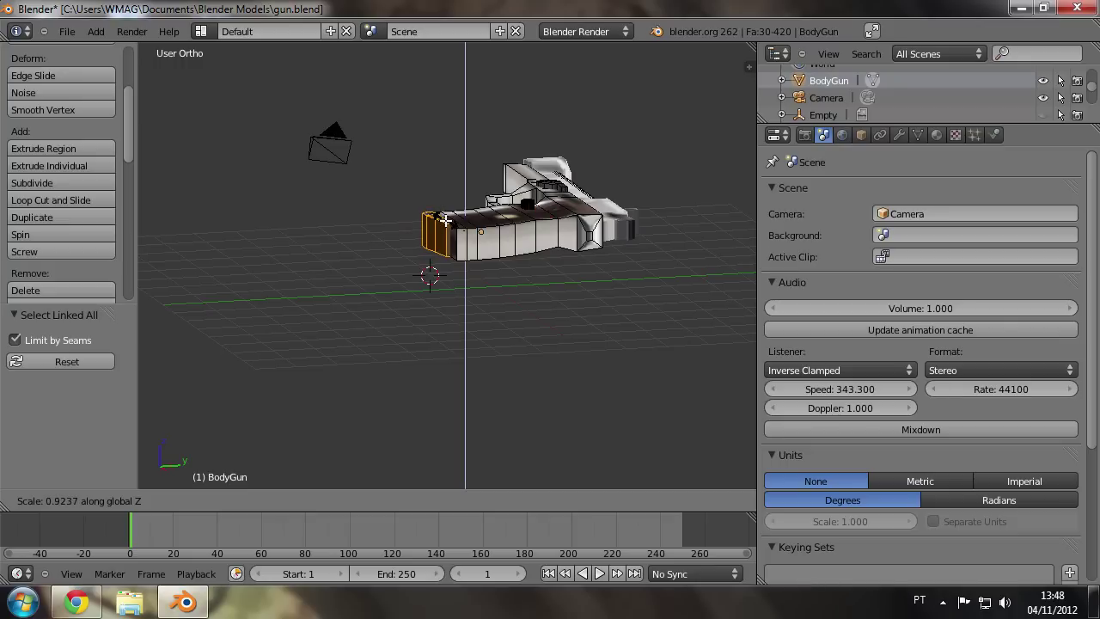
click(445, 220)
Step: Switch the viewport between wireframe, textured and solid shading to check the magazine
mouse_move(520, 229)
middle_down()
mouse_move(483, 253)
mouse_move(538, 230)
middle_up()
key(z)
key(z)
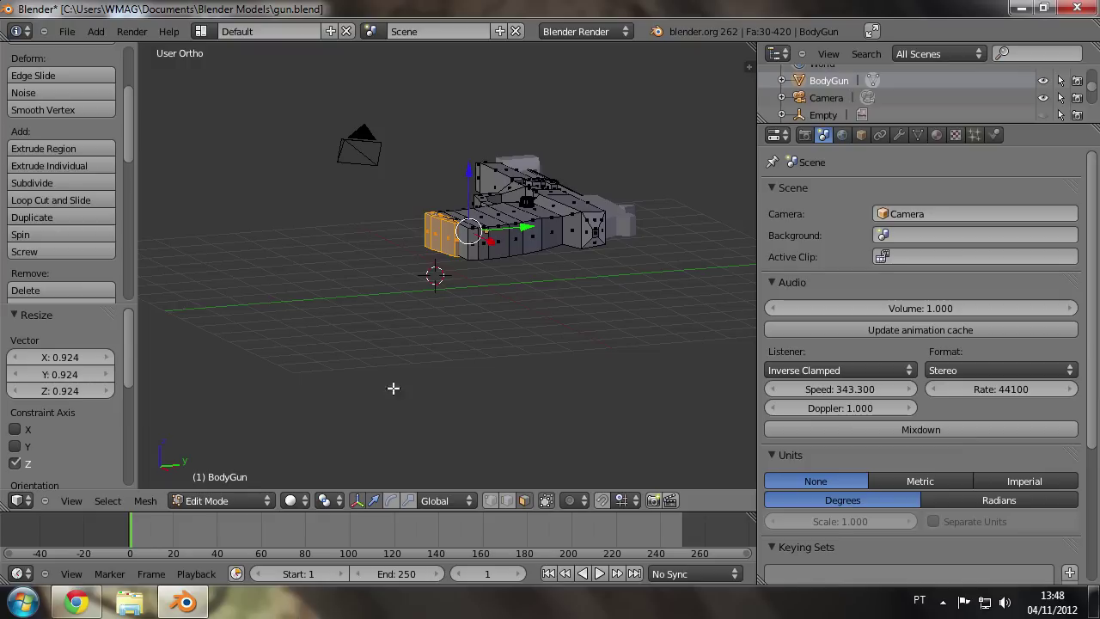
click(290, 500)
click(307, 428)
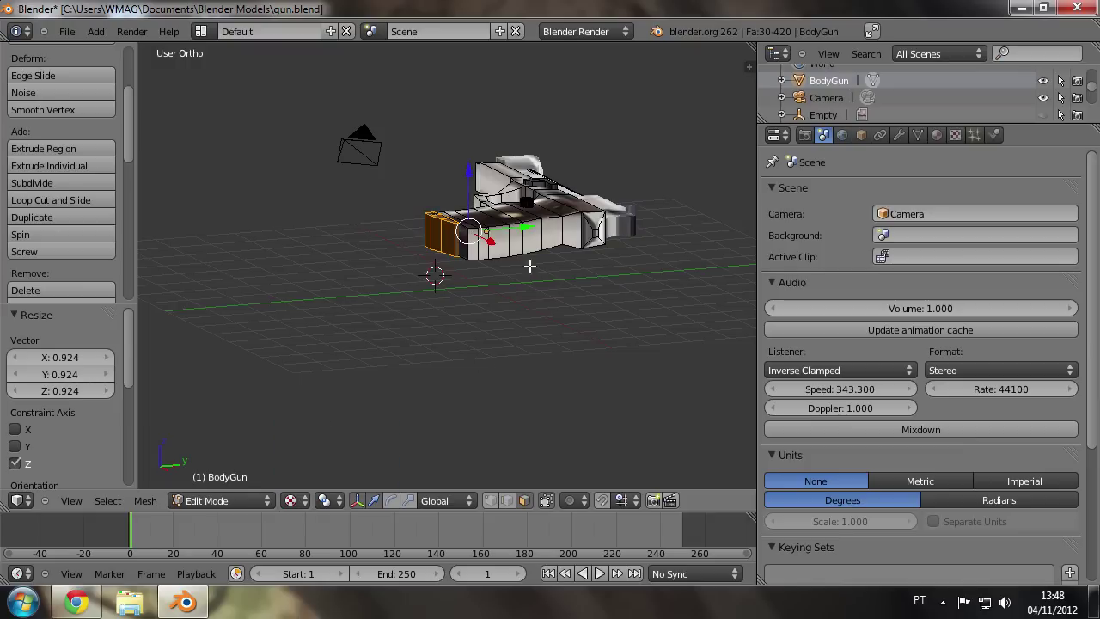
key(z)
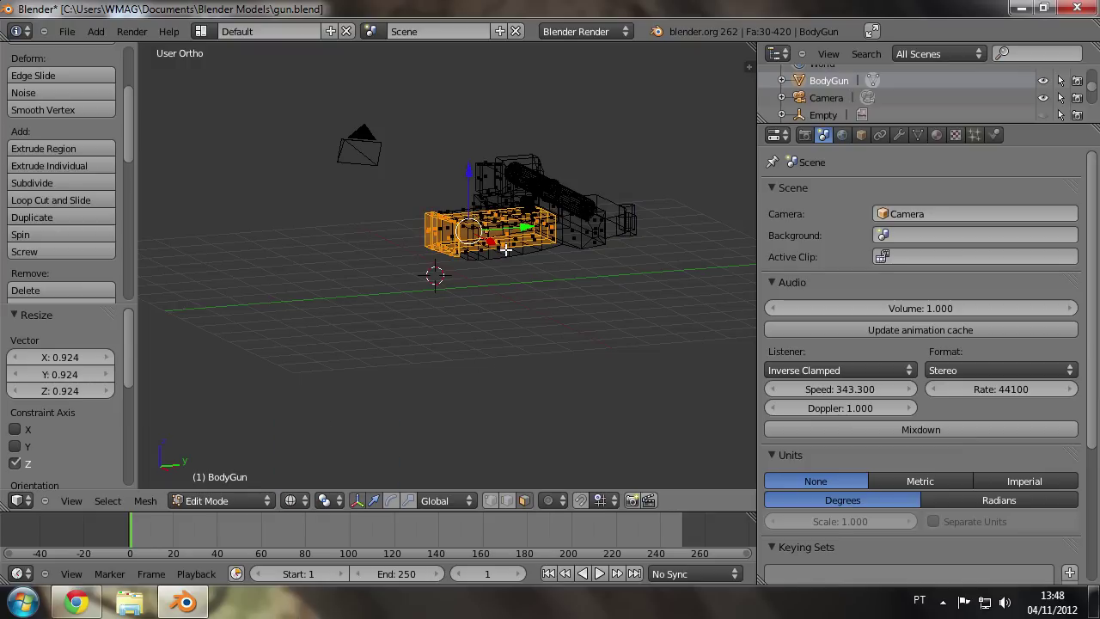
key(z)
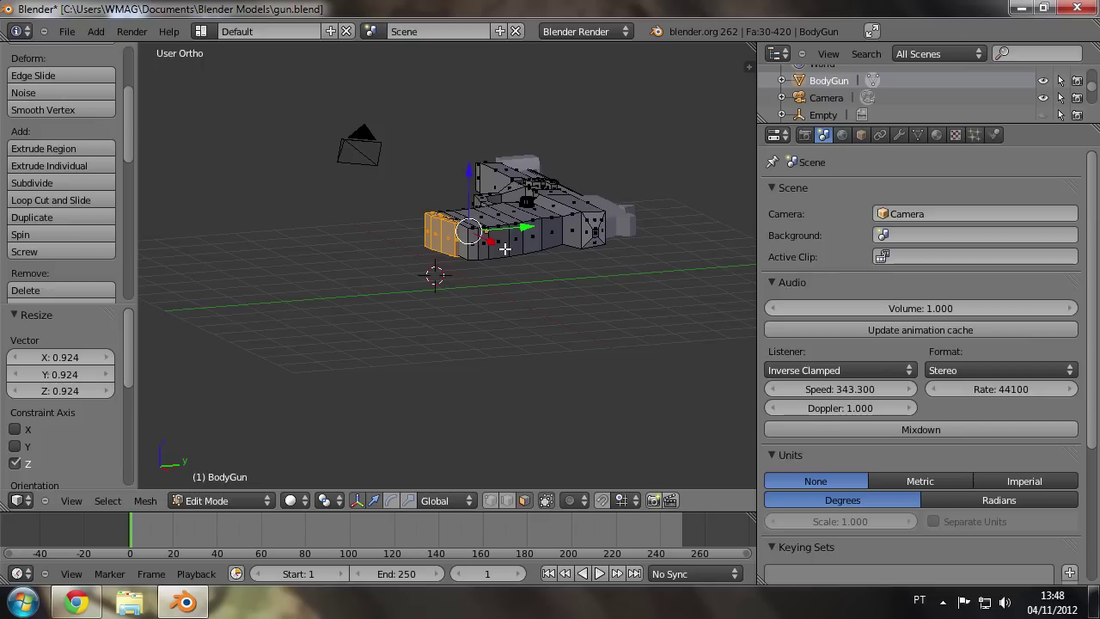
Step: Rescale the magazine to 0.877 along Z and separate it into its own object
key(s)
key(z)
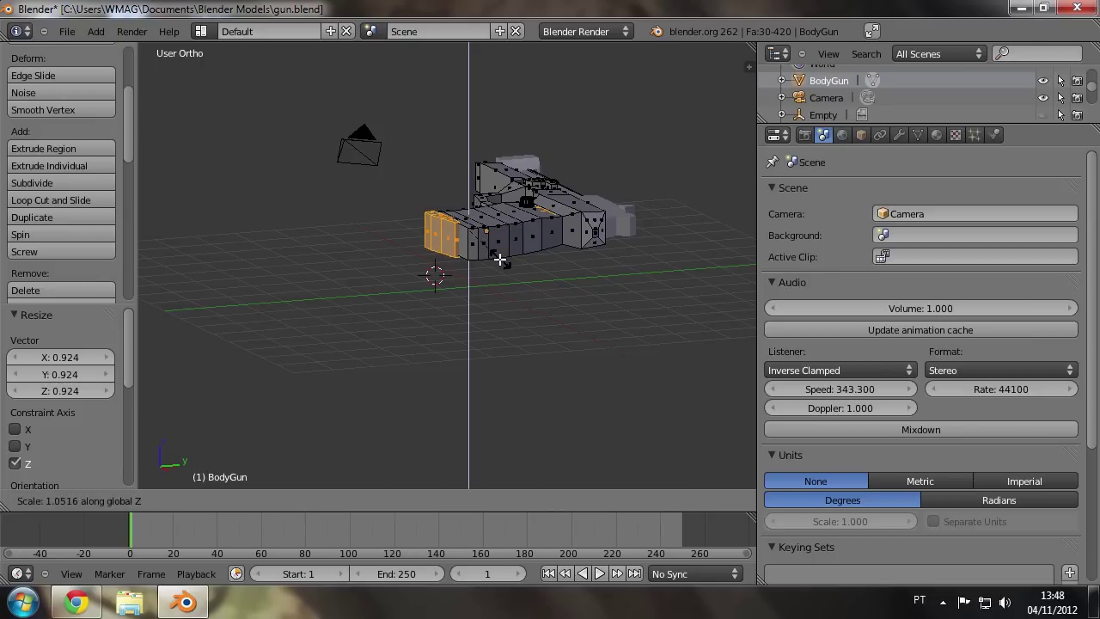
click(498, 254)
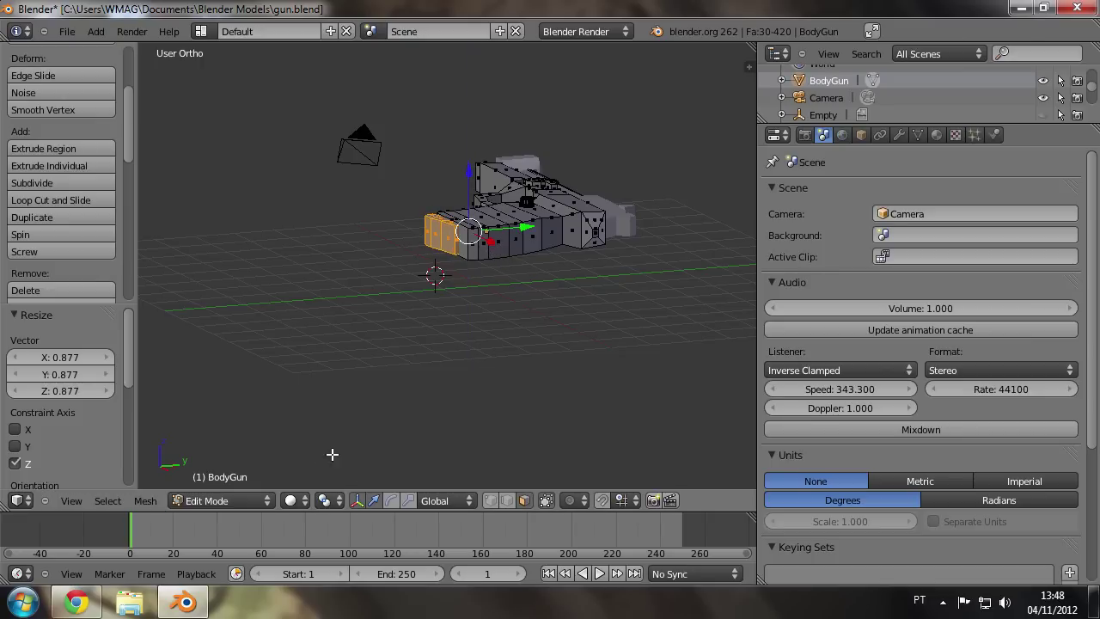
click(293, 500)
click(305, 425)
middle_drag(502, 269, 613, 351)
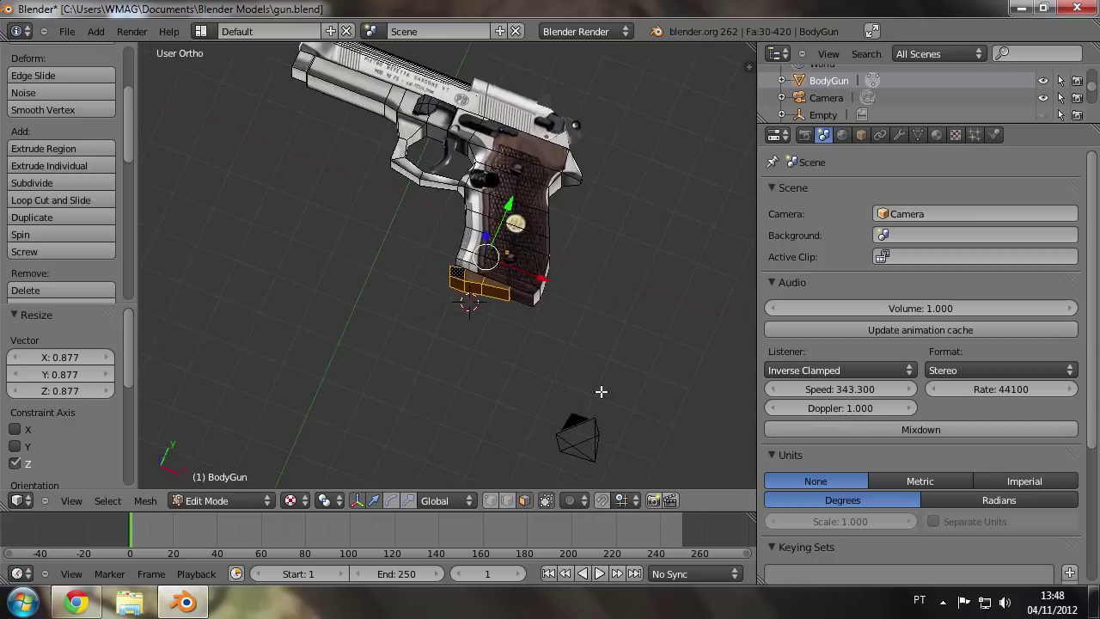
key(p)
click(550, 313)
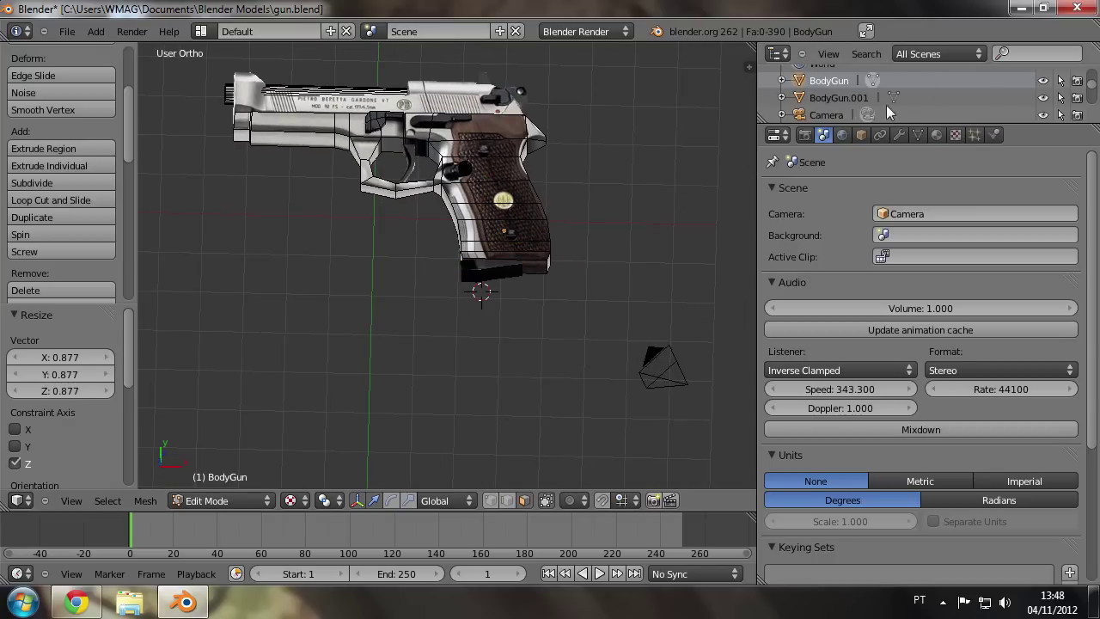
Step: Return to Object Mode and rename BodyGun.001 to Munition in the Outliner
click(838, 98)
double_click(857, 98)
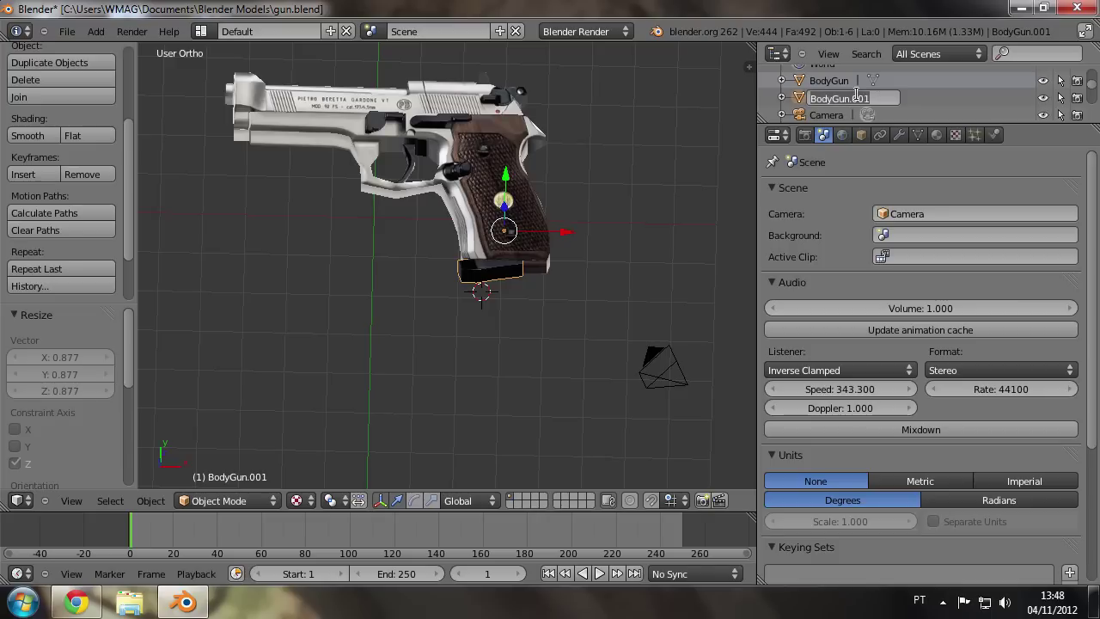
text(Munition)
key(Return)
mouse_move(609, 244)
middle_down()
mouse_move(360, 46)
mouse_move(583, 230)
mouse_move(529, 166)
mouse_move(545, 88)
mouse_move(503, 232)
mouse_move(535, 241)
mouse_move(384, 139)
mouse_move(399, 53)
mouse_move(363, 101)
mouse_move(511, 209)
mouse_move(501, 264)
mouse_move(494, 151)
mouse_move(490, 165)
middle_up()
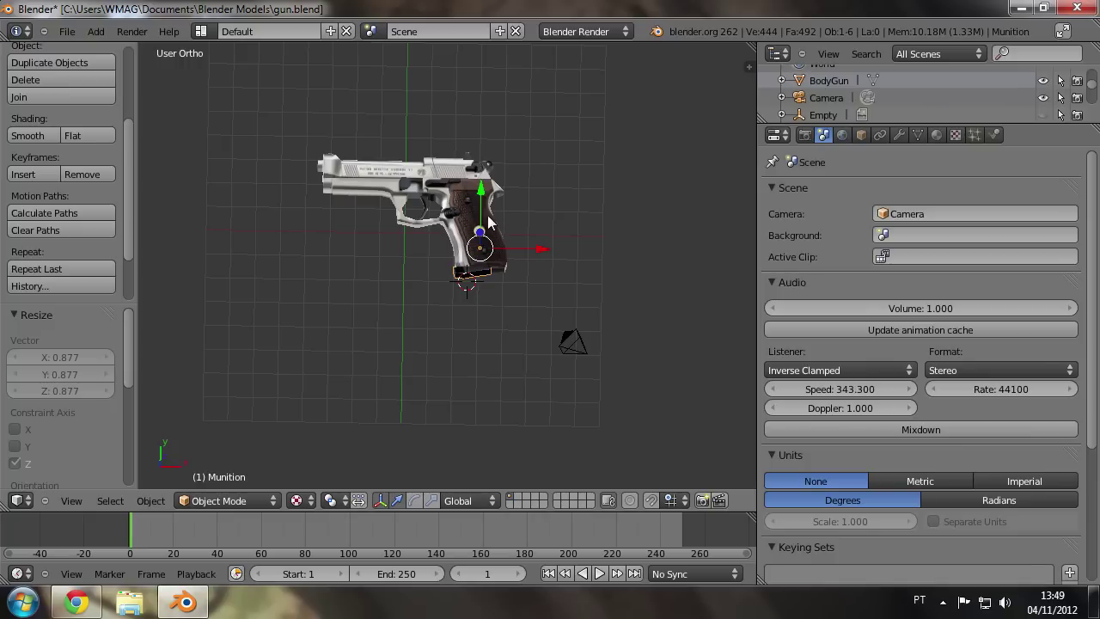
Step: Start an Autodesk FBX export to the Desktop, excluding empties, cameras and armatures
click(68, 32)
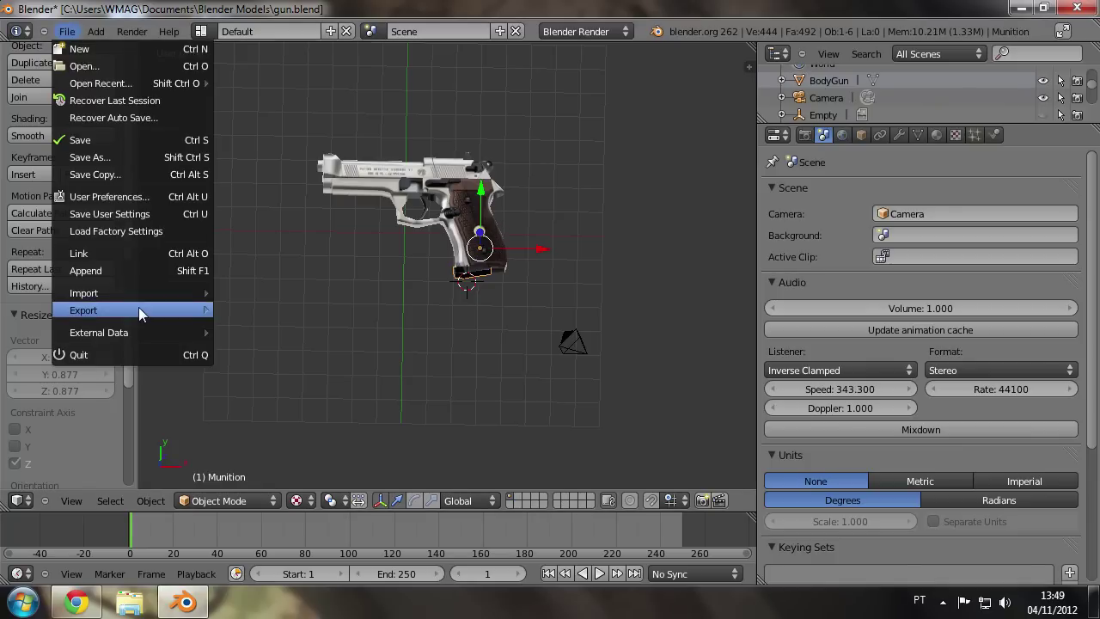
mouse_move(137, 306)
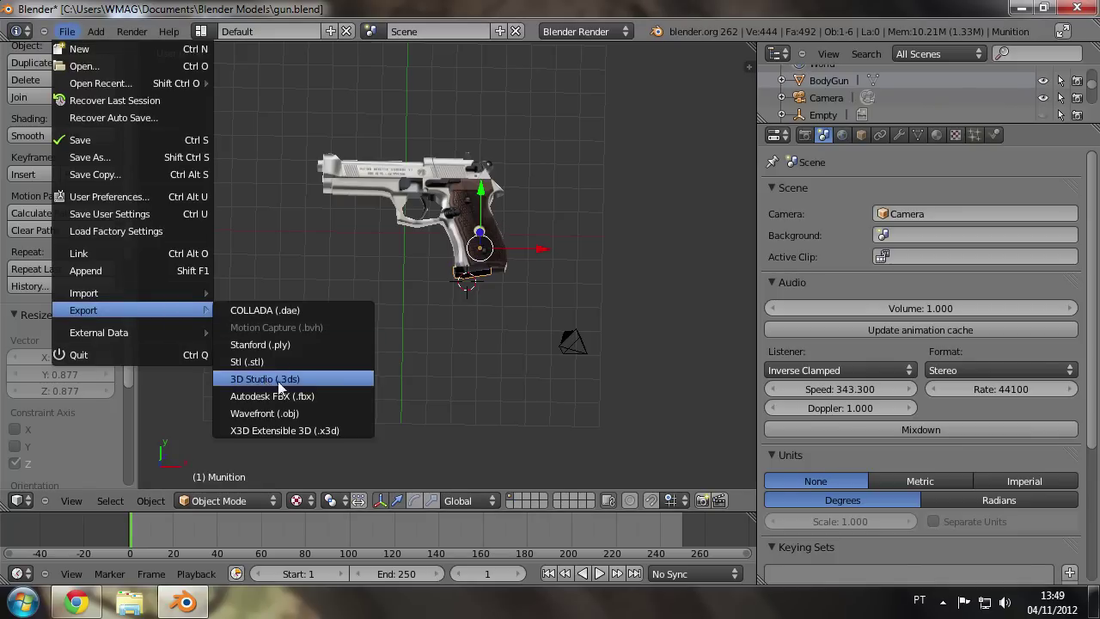
click(321, 397)
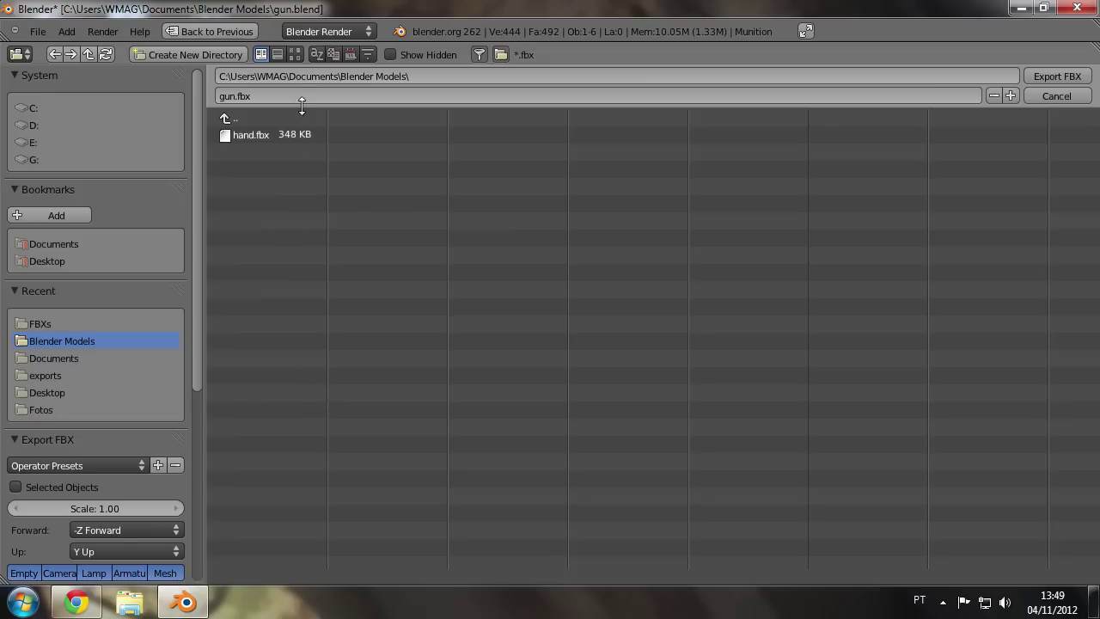
click(67, 259)
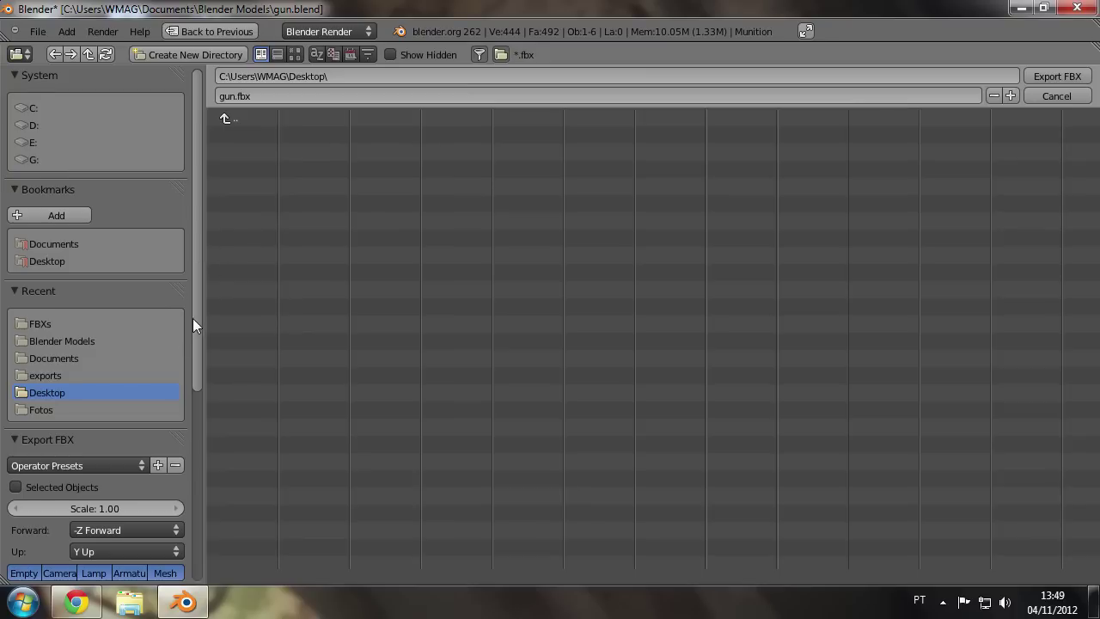
scroll(189, 361, down, 4)
scroll(186, 423, down, 4)
click(23, 282)
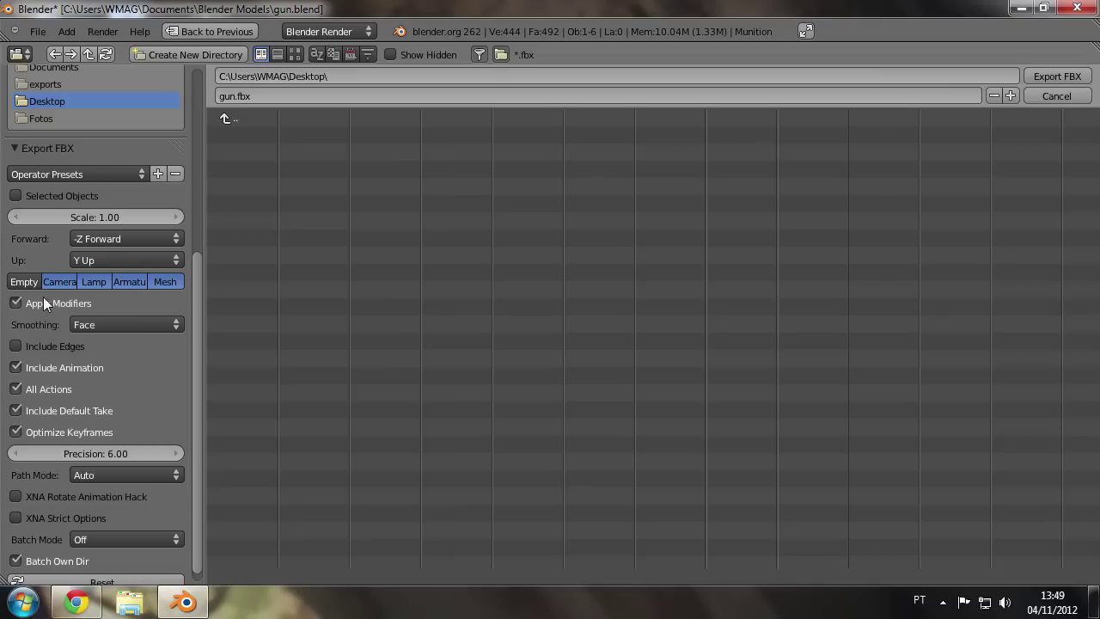
click(59, 281)
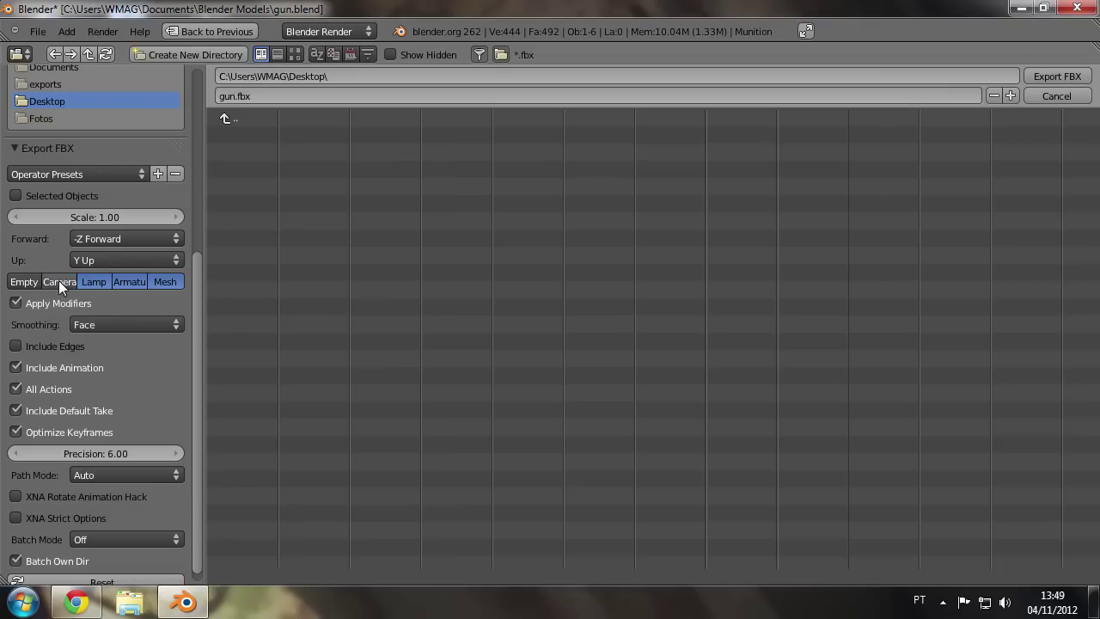
click(131, 282)
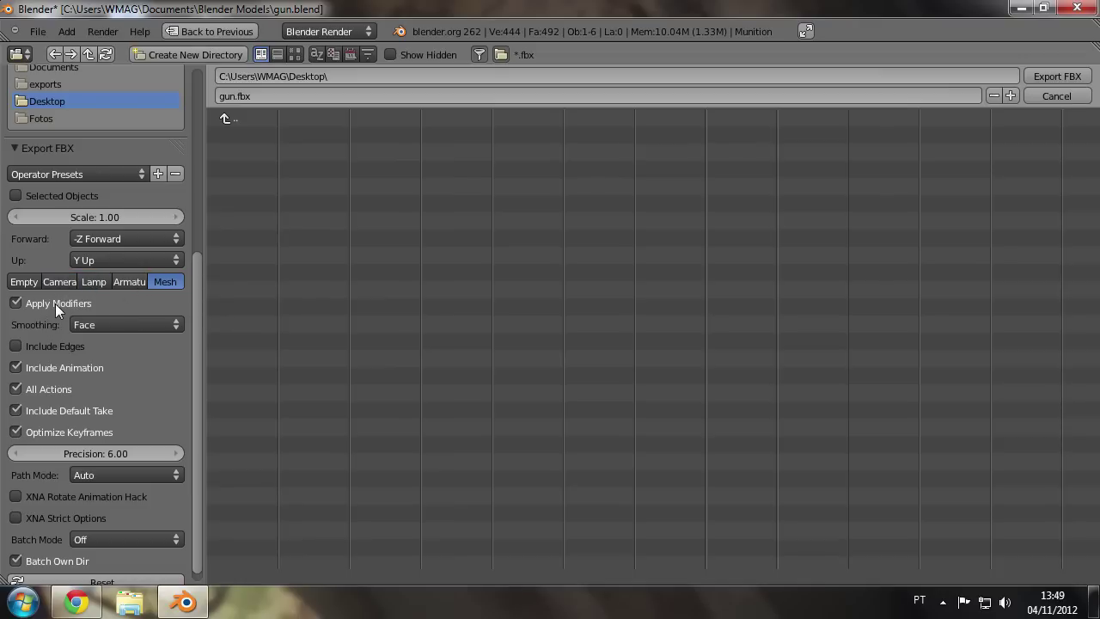
Step: Disable animation, all actions, default take, keyframe optimisation and modifiers, then export gun.fbx
click(61, 367)
click(48, 387)
click(77, 411)
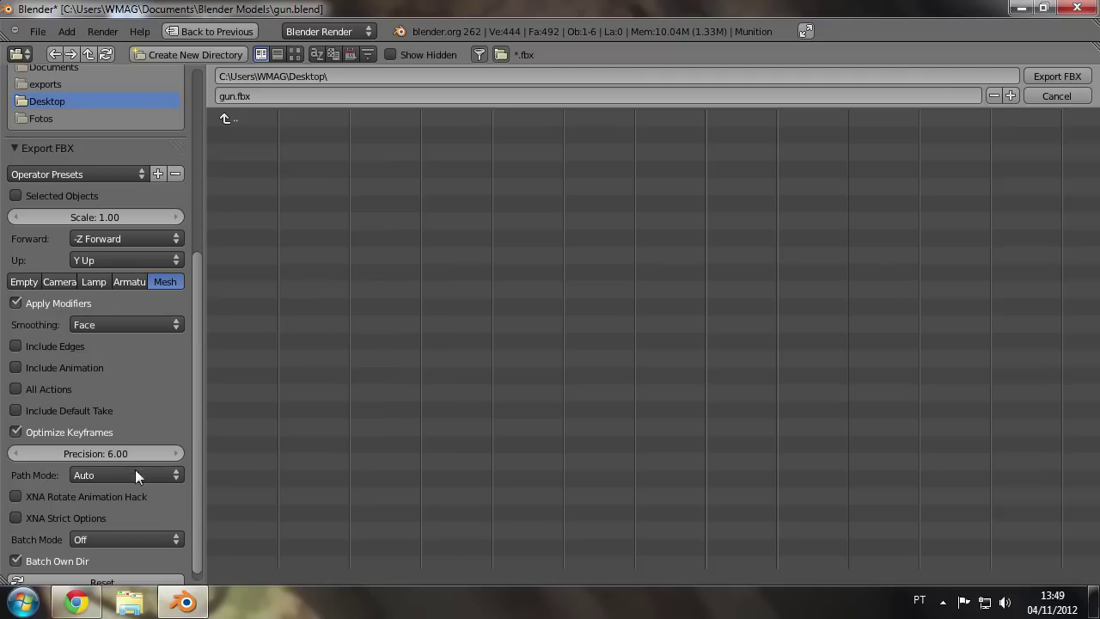
click(86, 432)
click(69, 307)
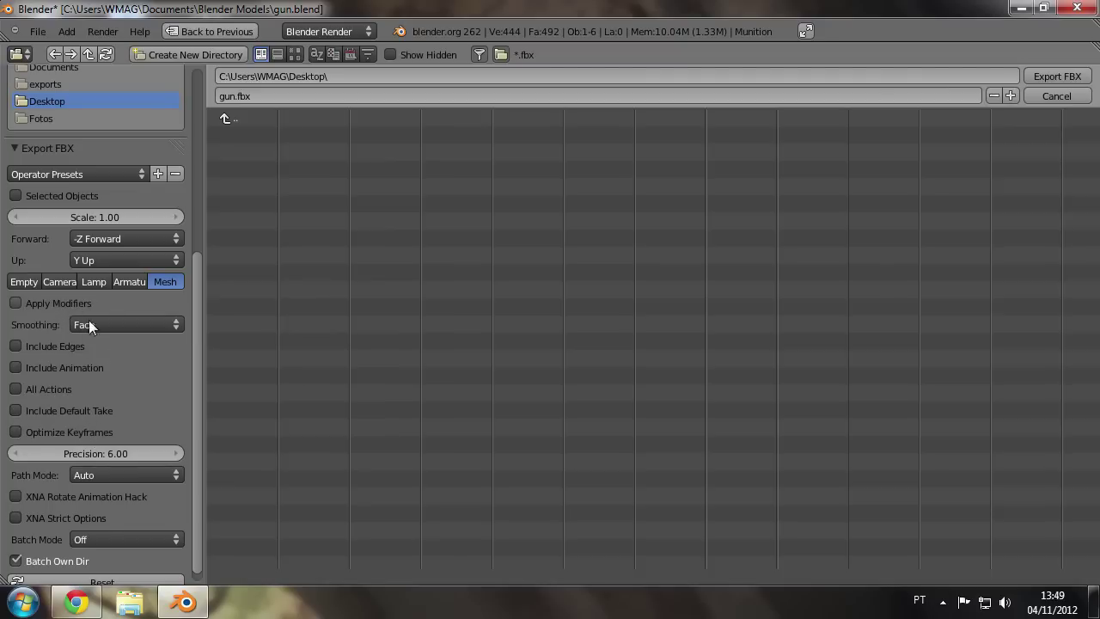
scroll(171, 388, down, 1)
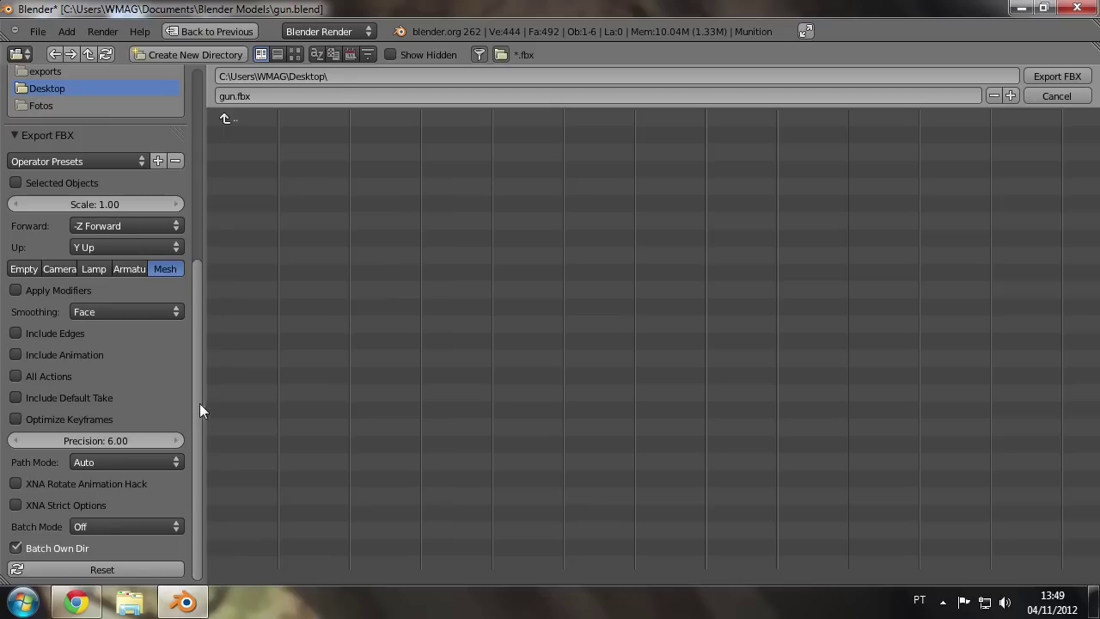
scroll(199, 387, up, 1)
scroll(207, 326, up, 5)
scroll(210, 343, down, 6)
click(1048, 73)
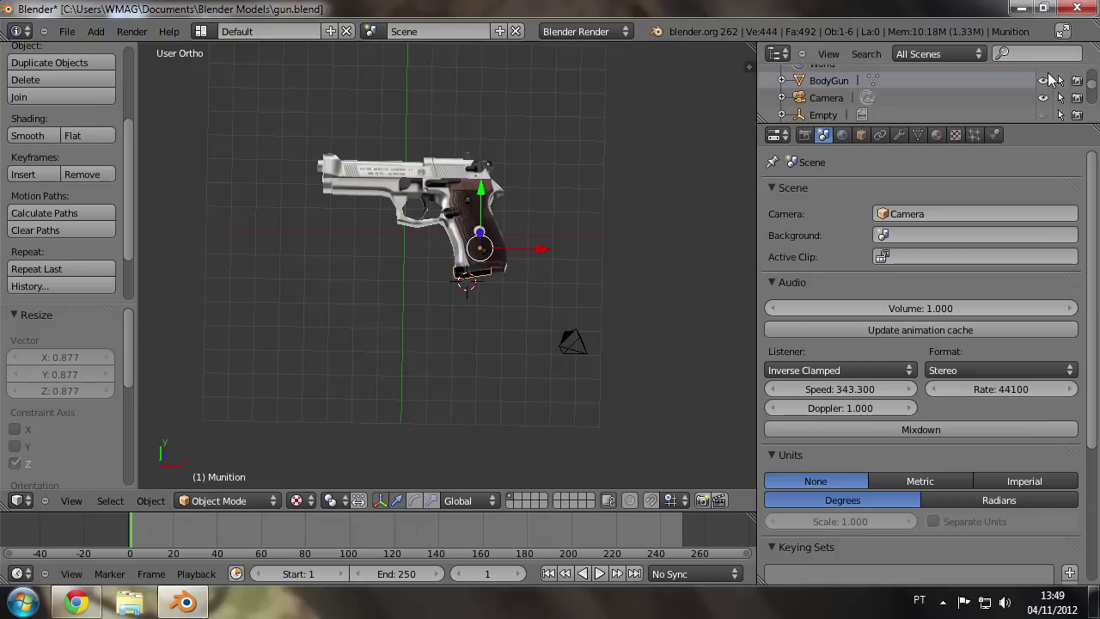
Step: Save gun.blend, overwriting the existing file
key(ctrl+s)
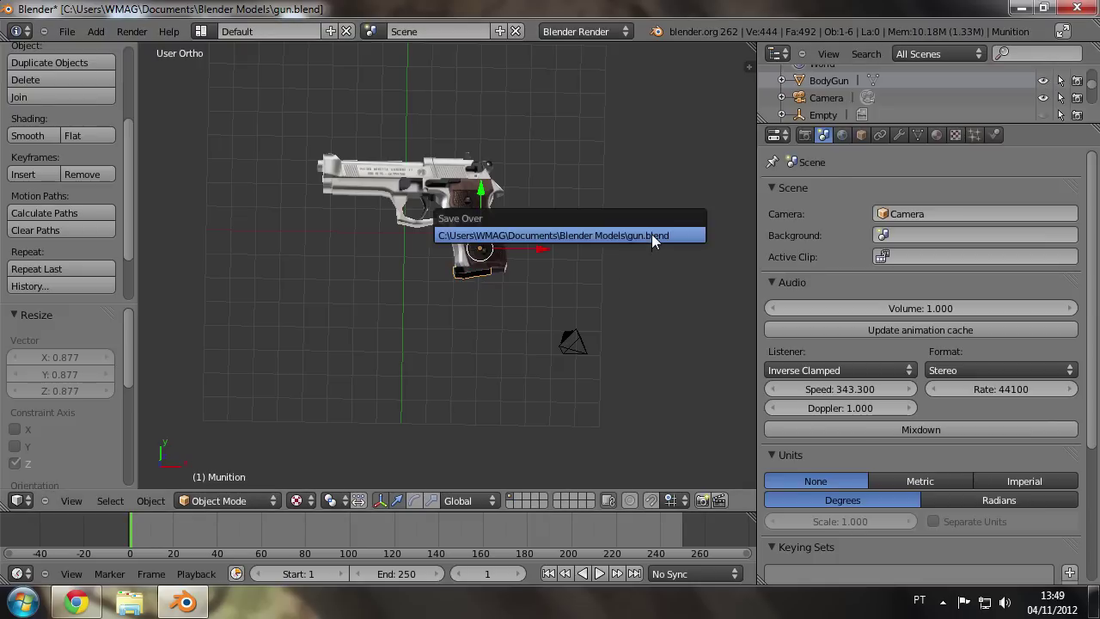
click(646, 236)
click(66, 31)
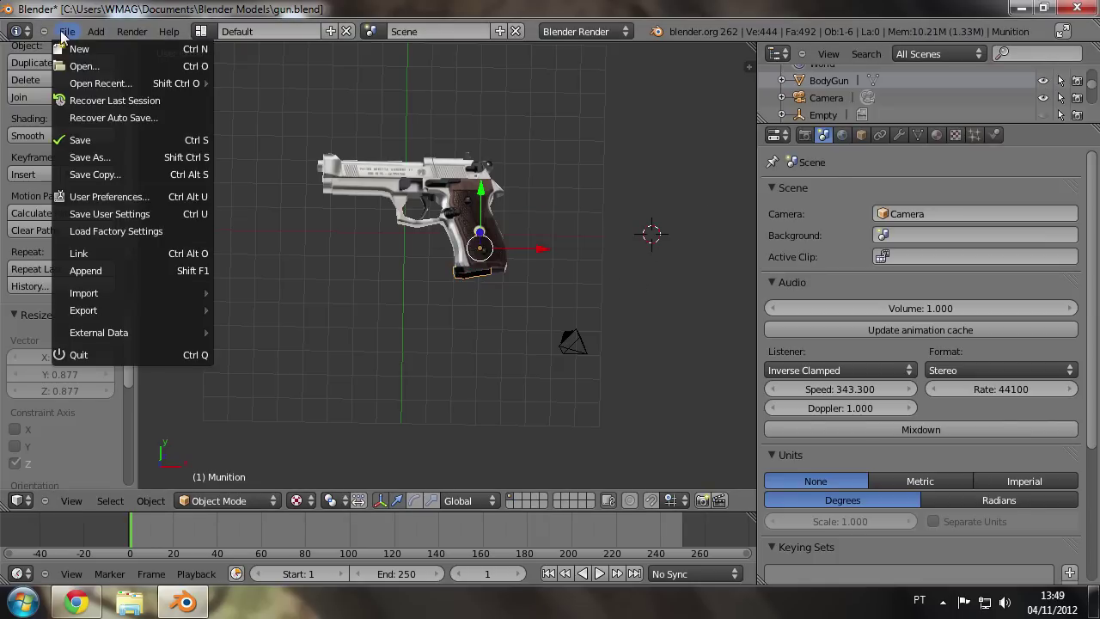
click(114, 141)
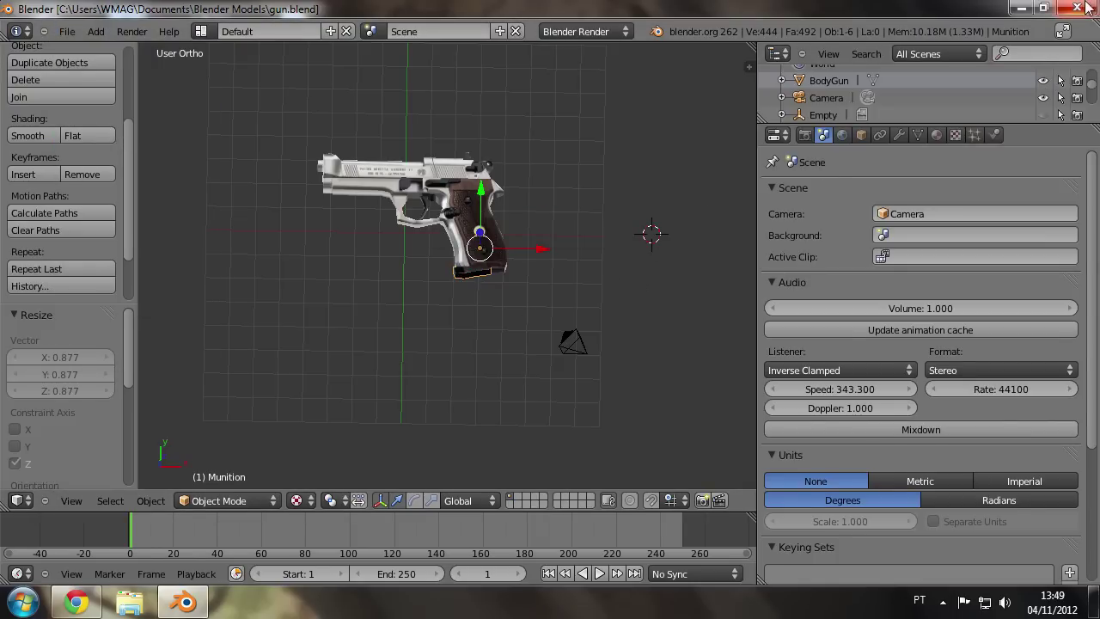
Step: Close Blender and launch Unity from the desktop shortcut, reopening the FPS project's GamePlay scene
click(1077, 7)
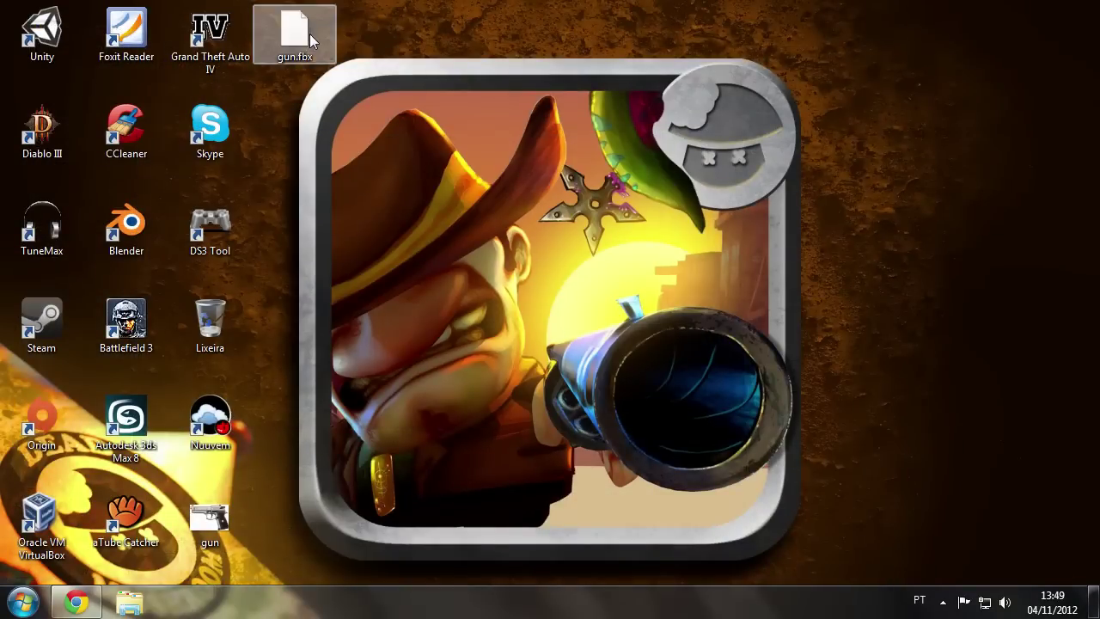
click(42, 34)
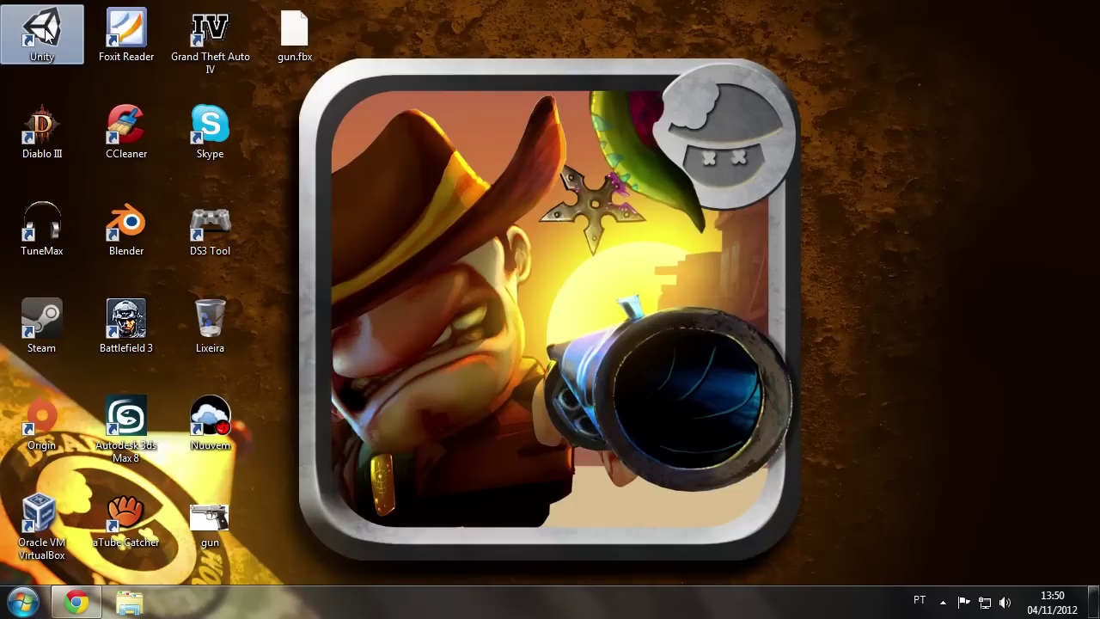
double_click(48, 32)
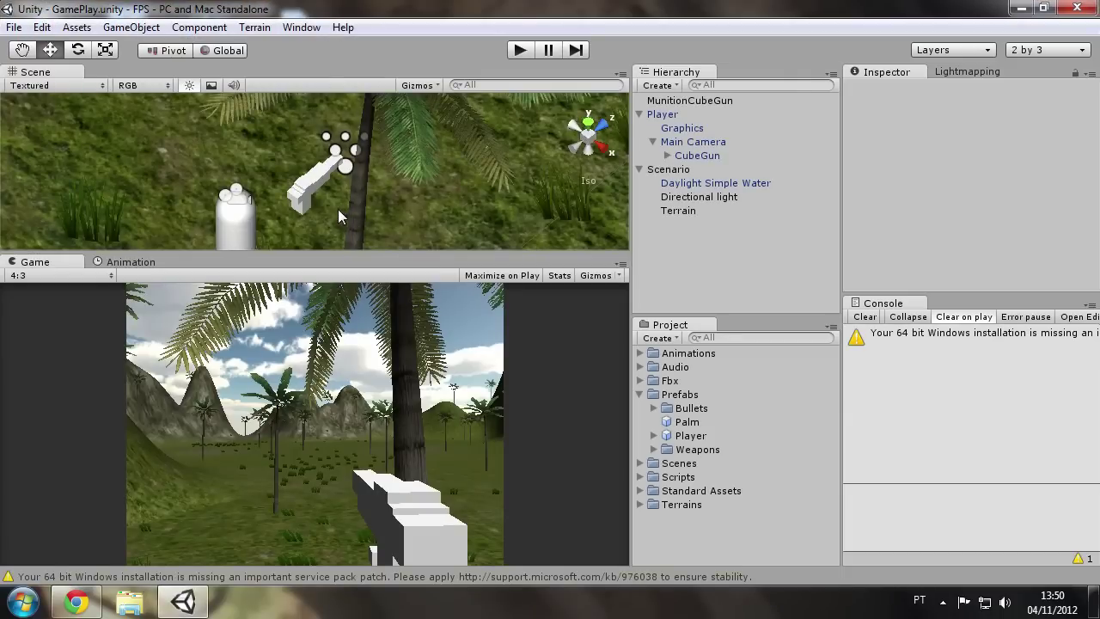
Step: Delete the old cadeira model from the Fbx folder
click(641, 395)
click(639, 380)
click(701, 388)
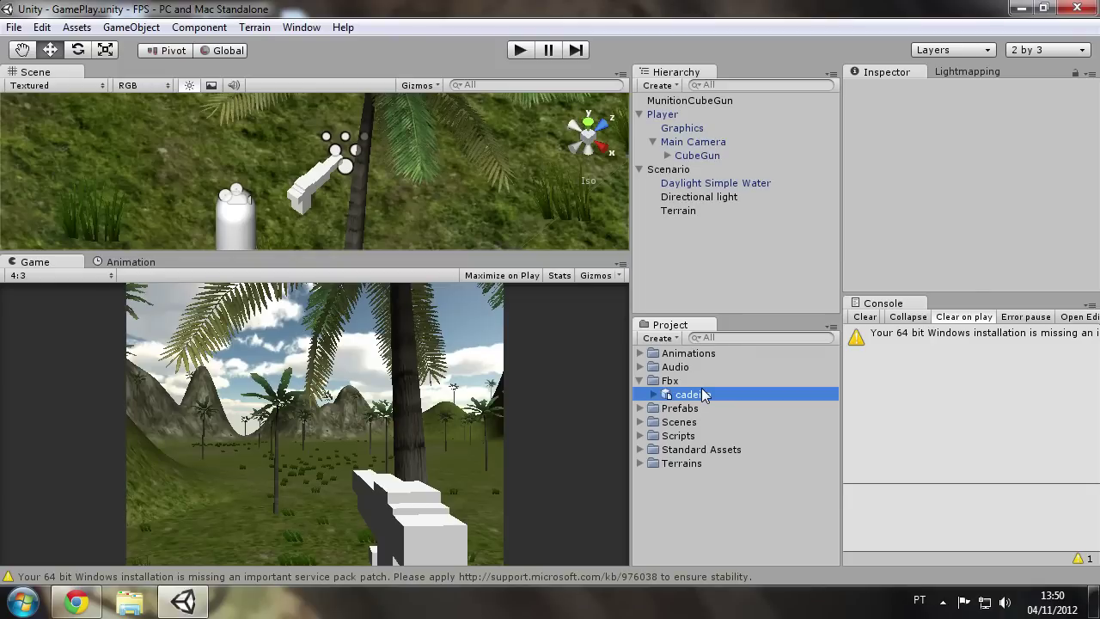
key(Delete)
click(563, 335)
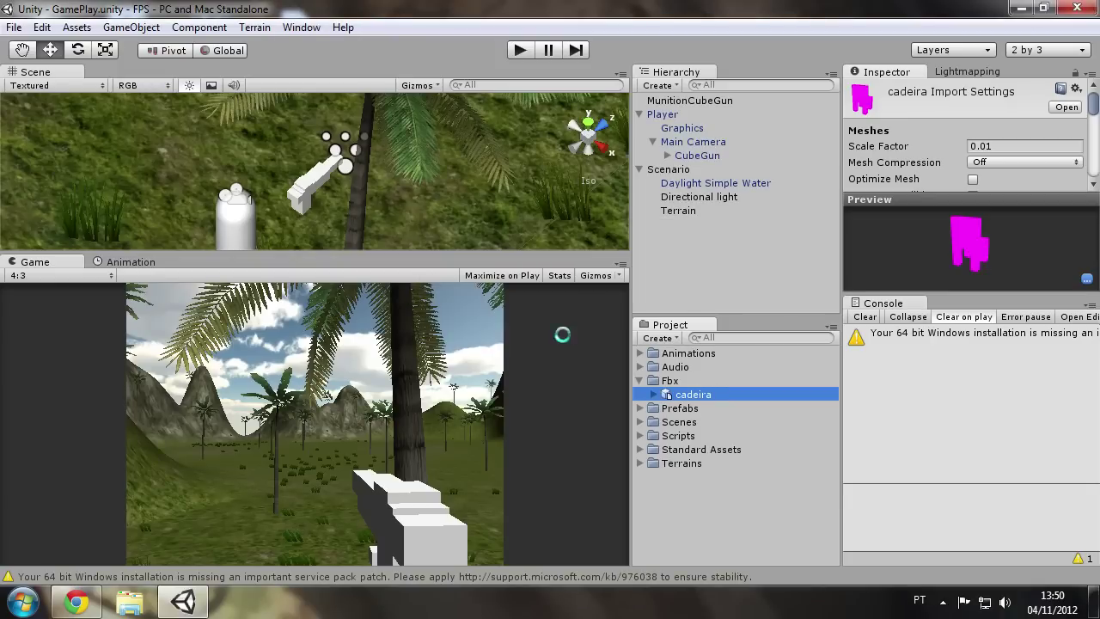
Step: Create a new project folder named Textures
click(661, 383)
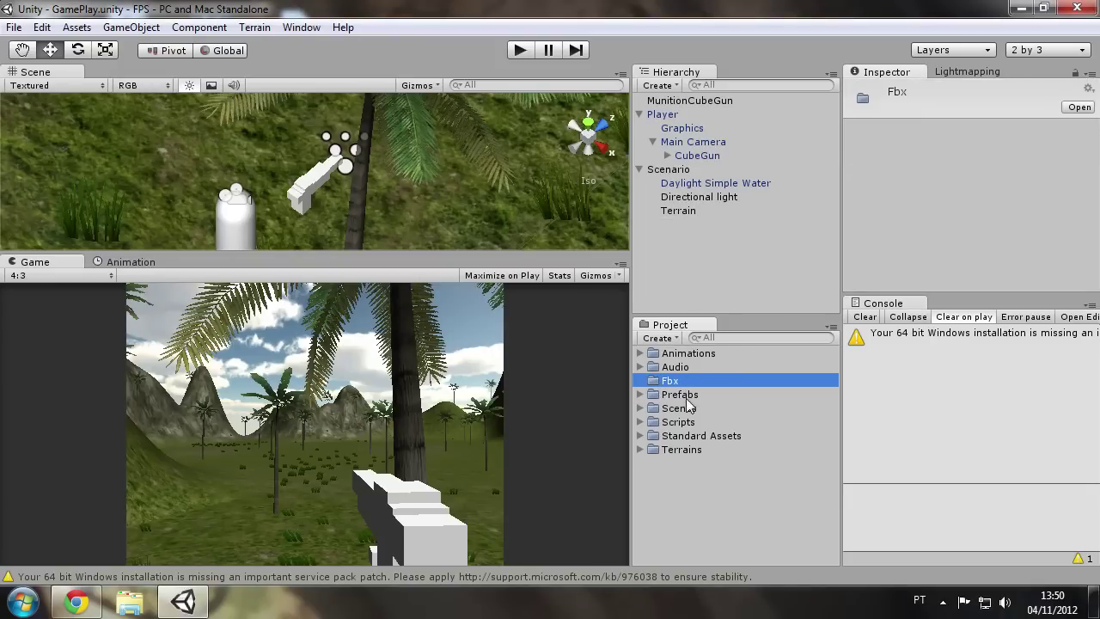
right_click(682, 484)
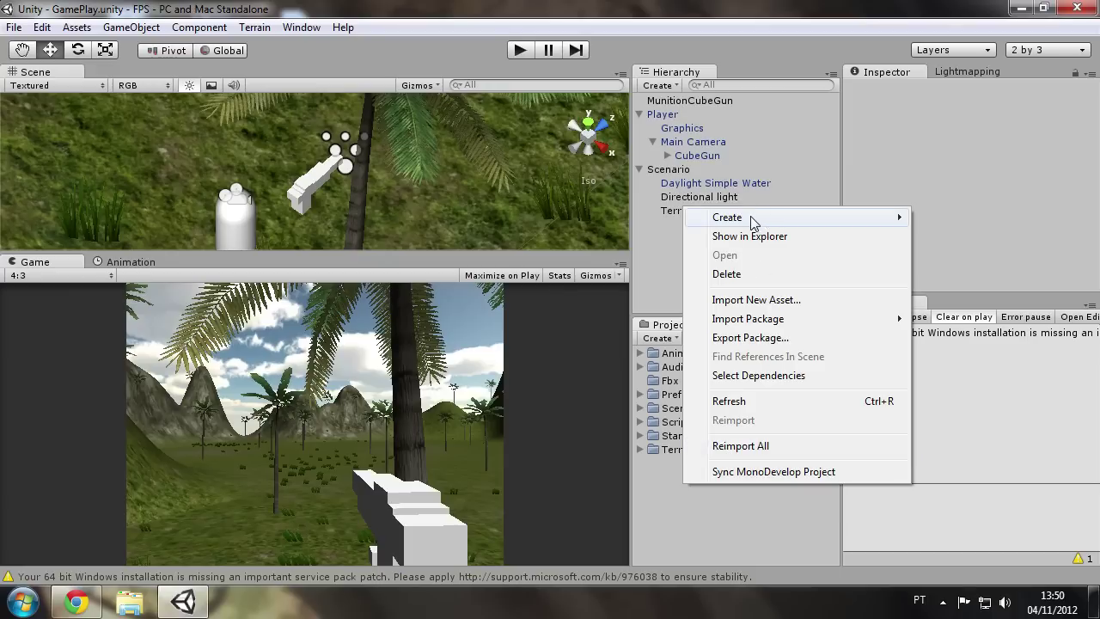
mouse_move(754, 222)
click(952, 218)
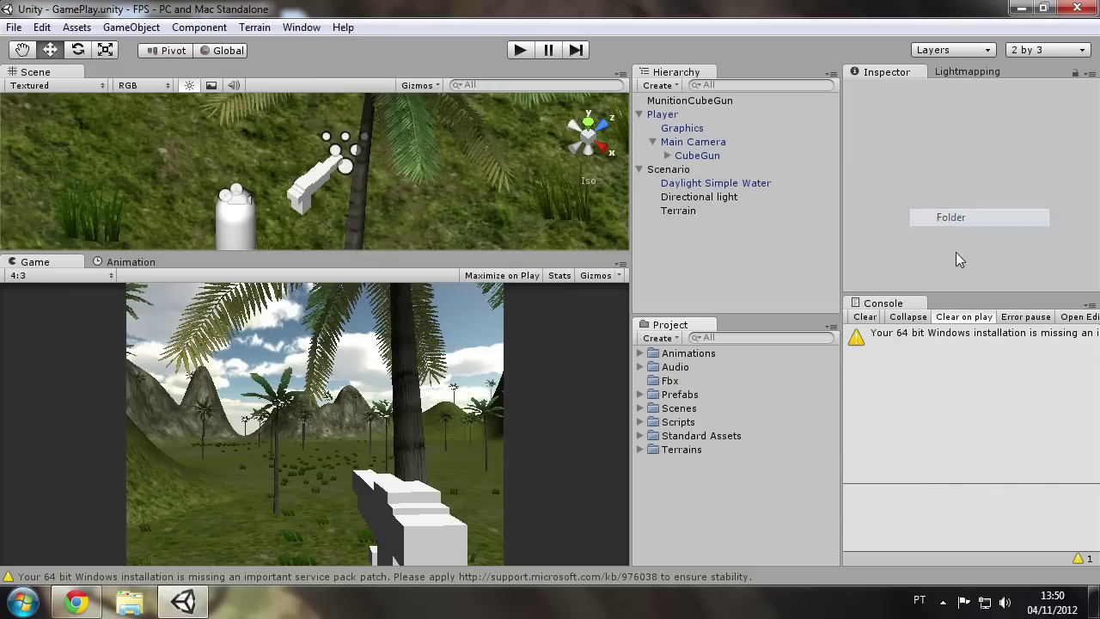
text(Text)
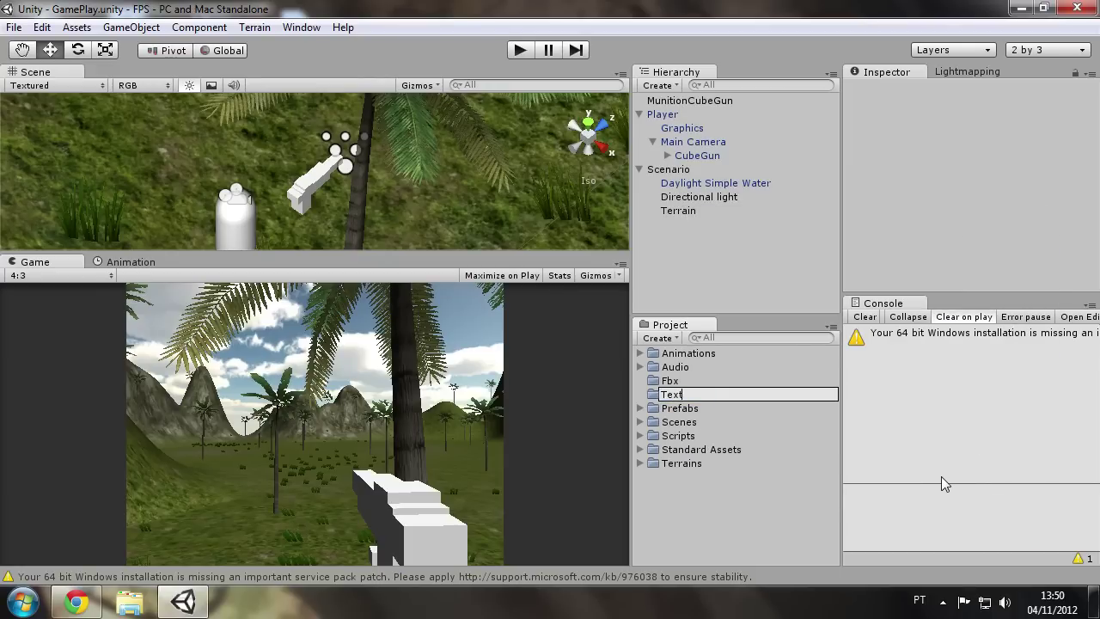
key(Return)
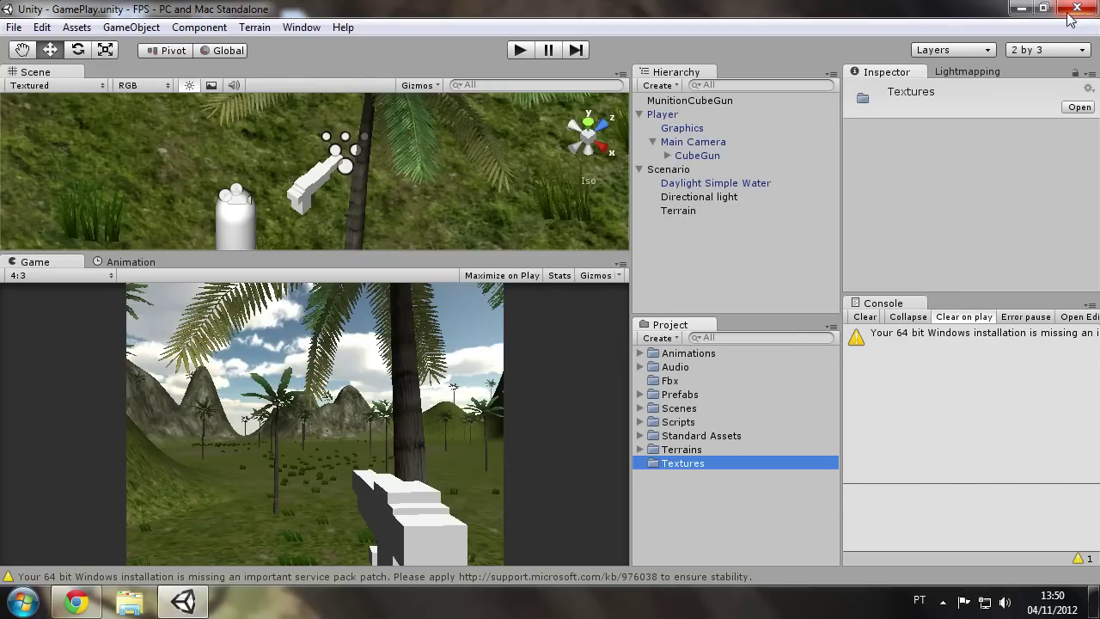
Step: Import the gun texture image into Textures and gun.fbx into Fbx from the desktop
click(1021, 8)
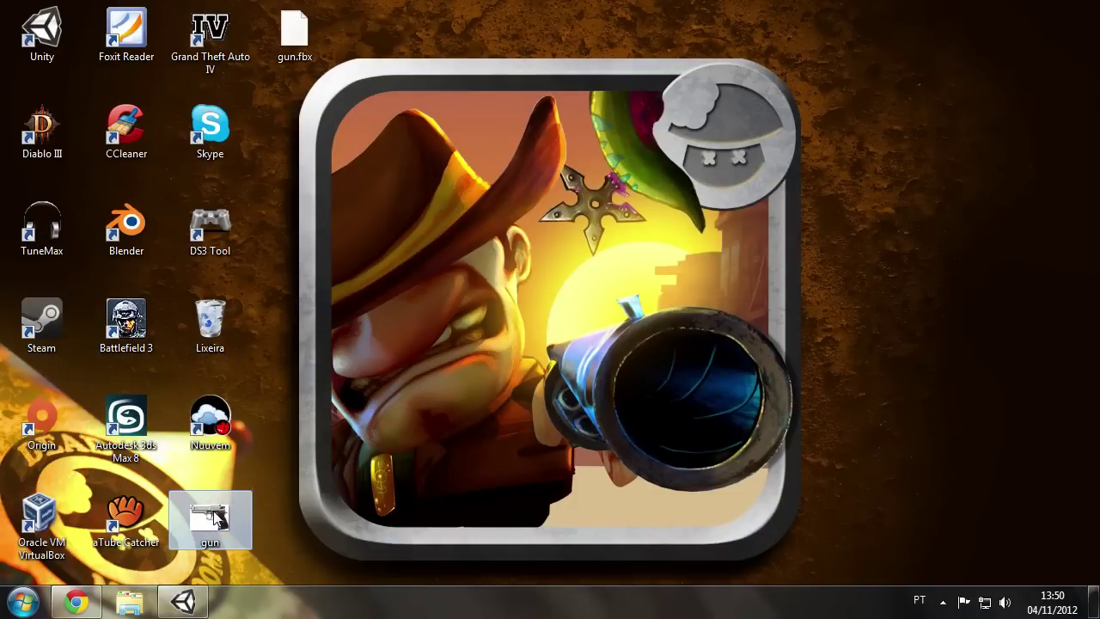
drag(215, 520, 741, 440)
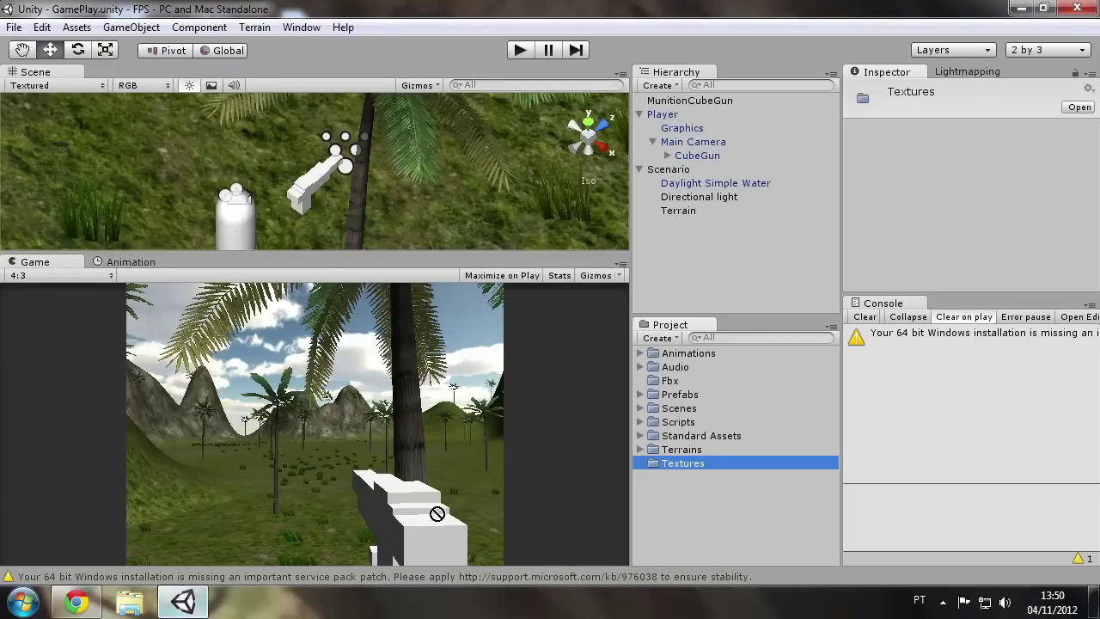
drag(741, 440, 718, 464)
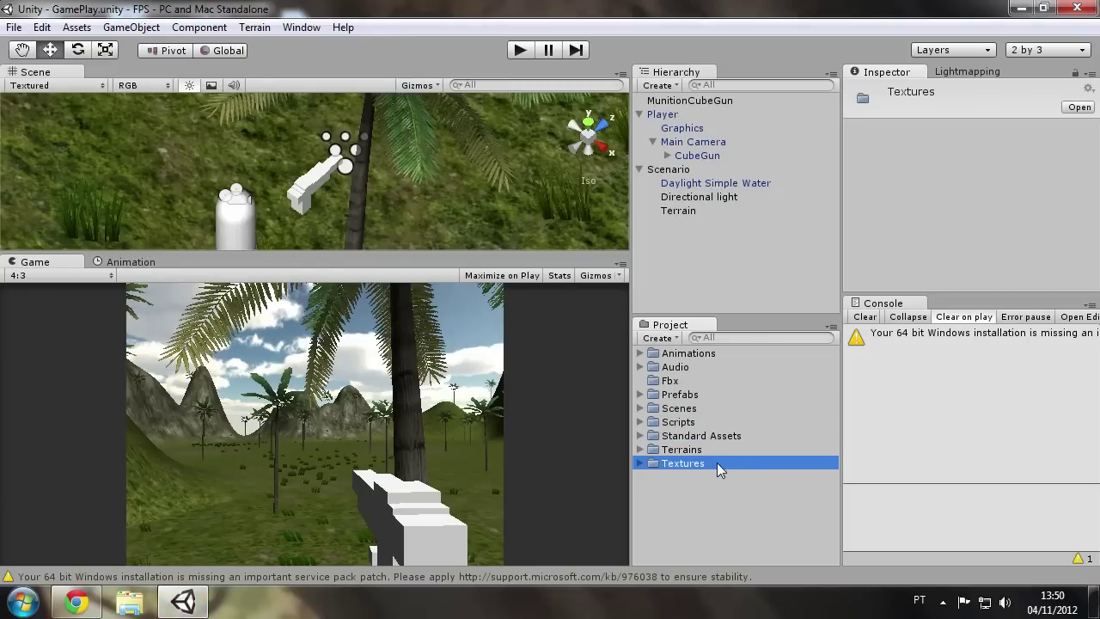
click(1021, 8)
mouse_move(294, 34)
mouse_down()
mouse_move(348, 615)
mouse_move(202, 595)
mouse_up()
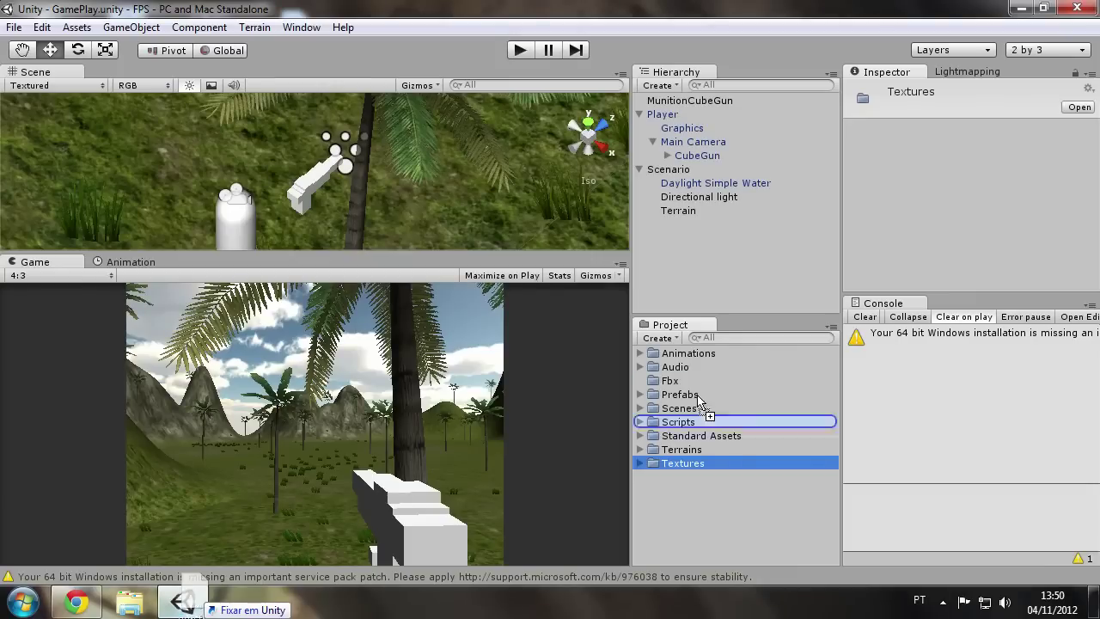
drag(196, 601, 708, 380)
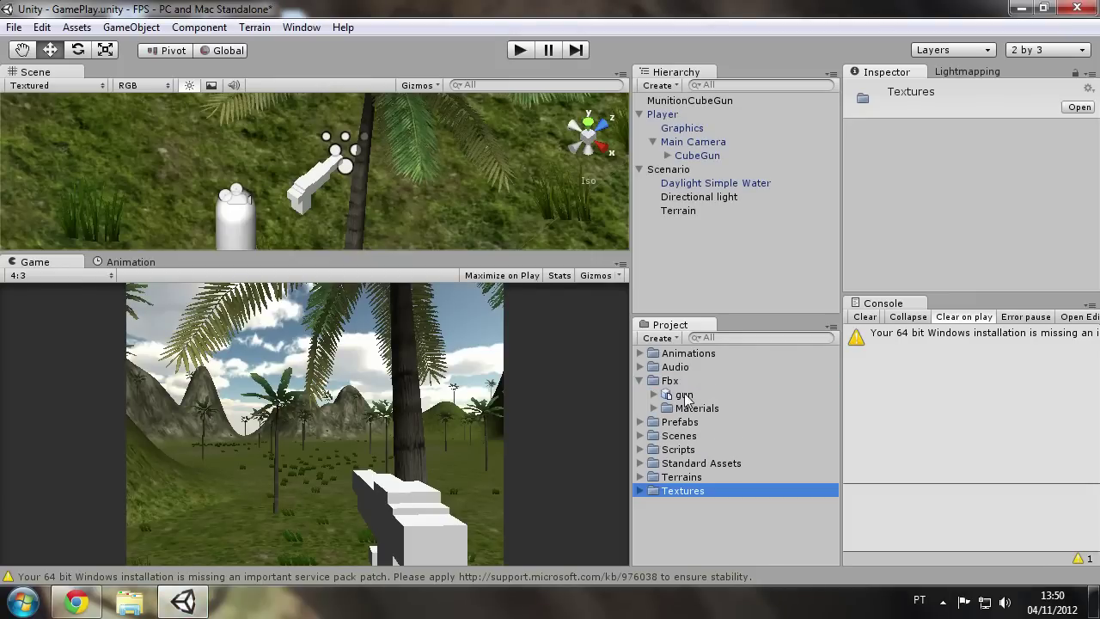
Step: Set the gun texture as the gun material's base map, then view the texture's import settings
click(654, 408)
click(685, 421)
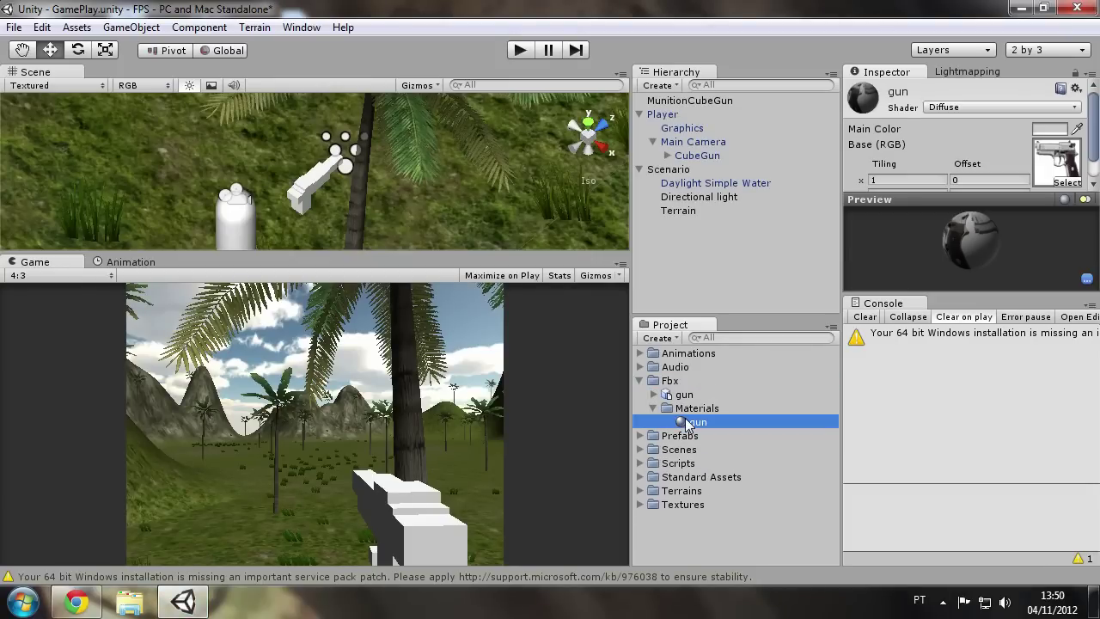
click(640, 505)
click(1068, 184)
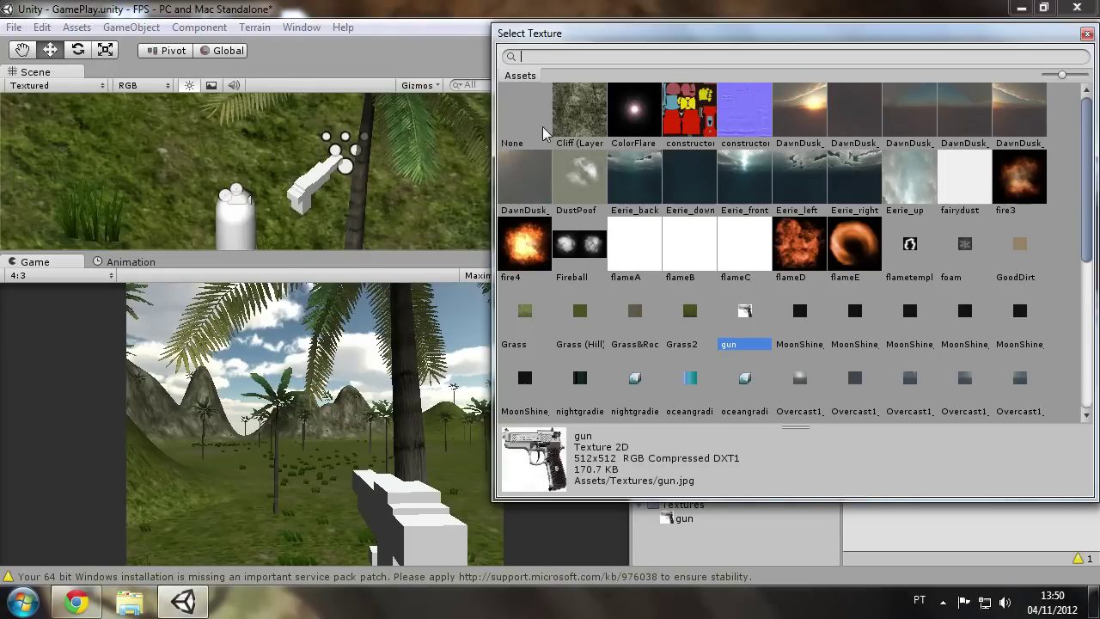
double_click(529, 120)
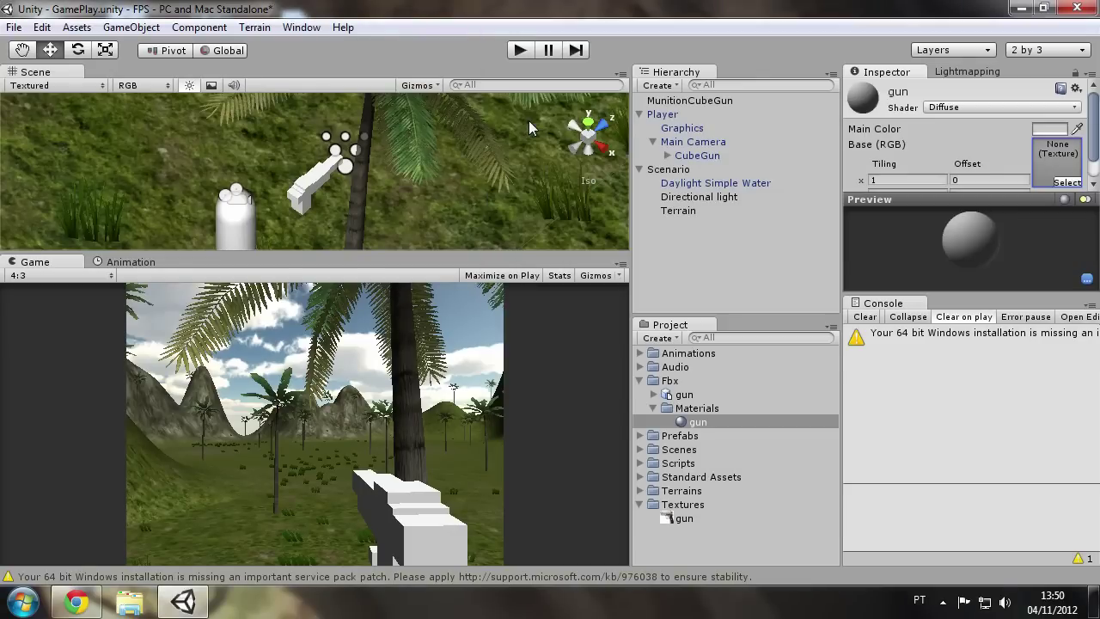
click(698, 394)
click(697, 420)
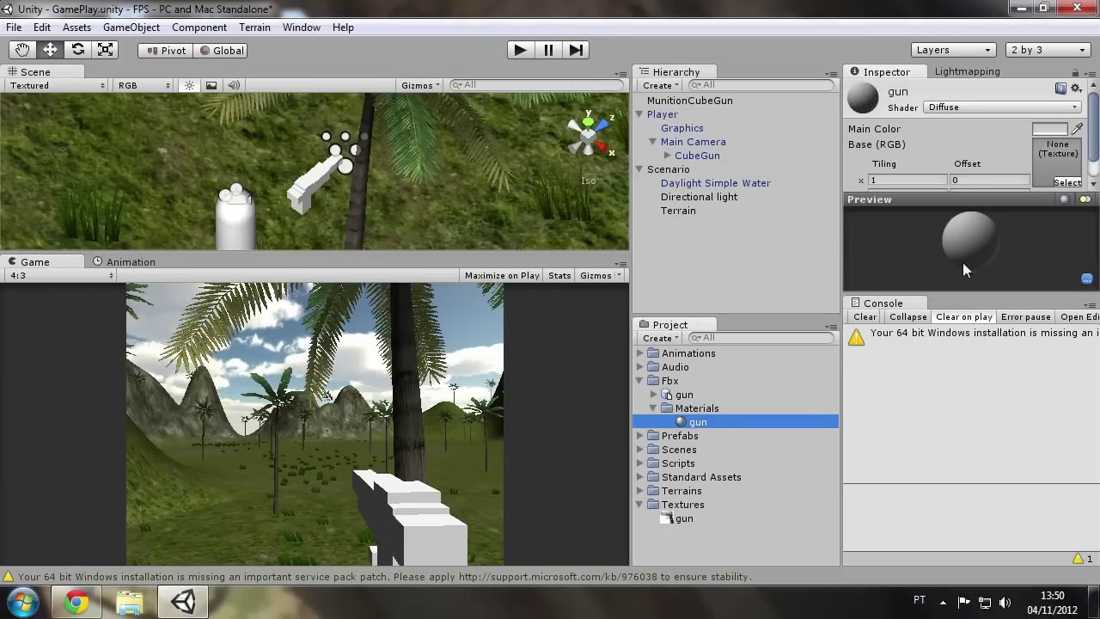
click(1065, 183)
double_click(744, 311)
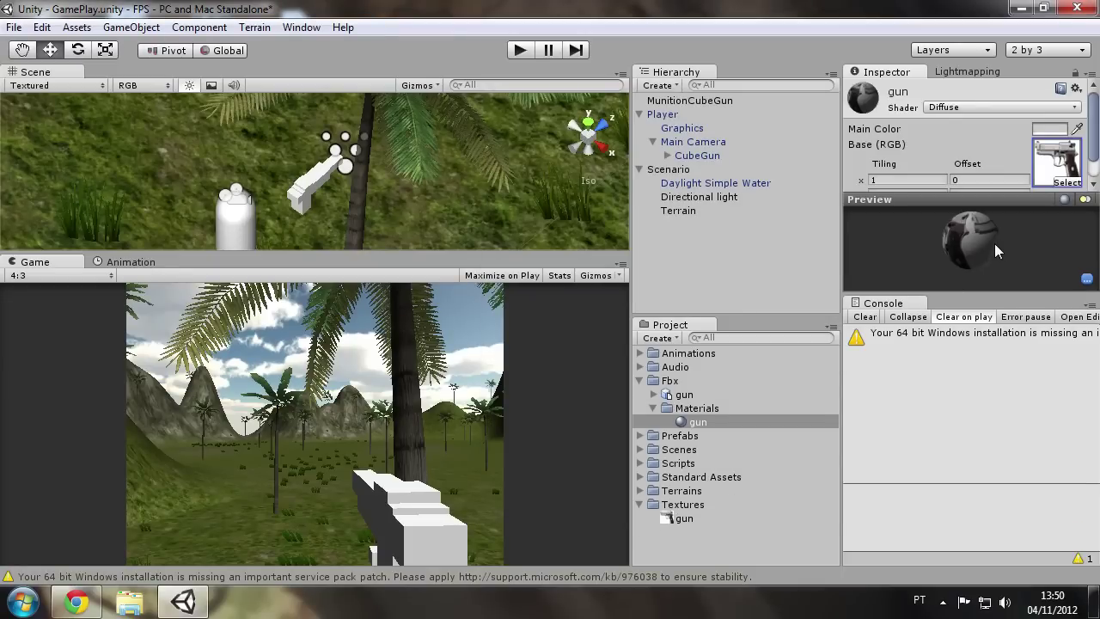
drag(994, 244, 908, 228)
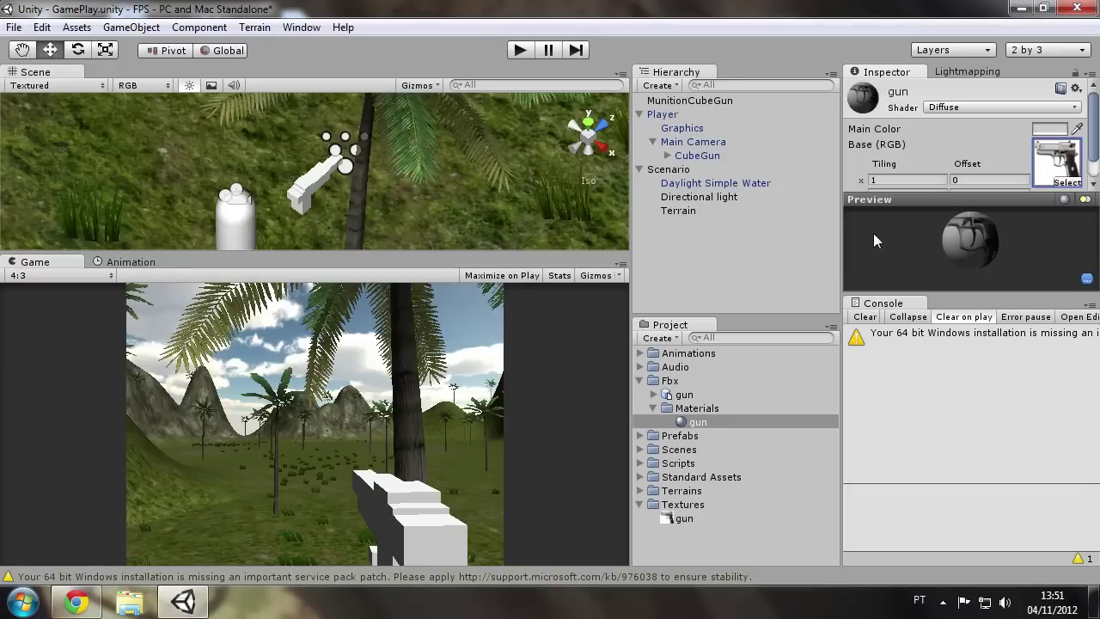
click(696, 516)
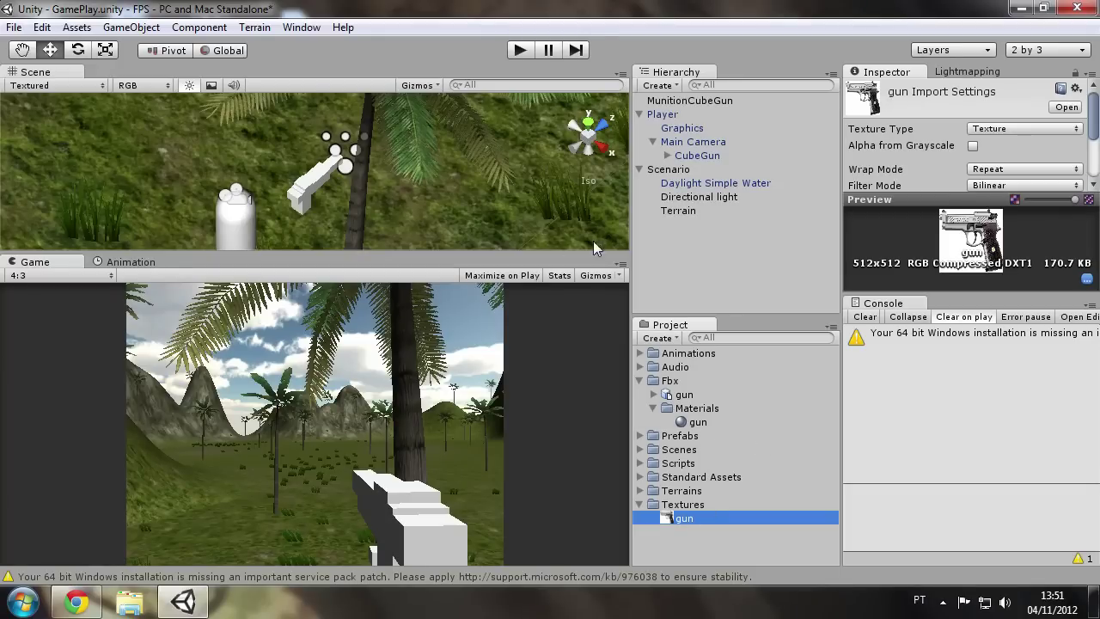
Step: Change the gun FBX's Scale Factor from 0.01 to 0.1 and apply the import settings
click(696, 422)
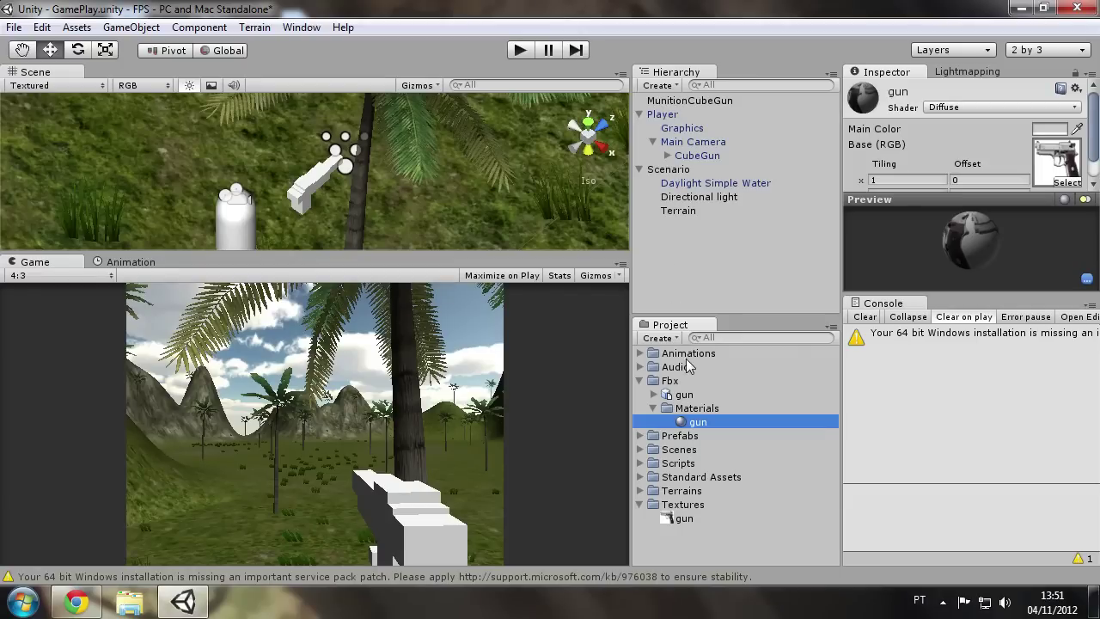
click(686, 394)
click(988, 146)
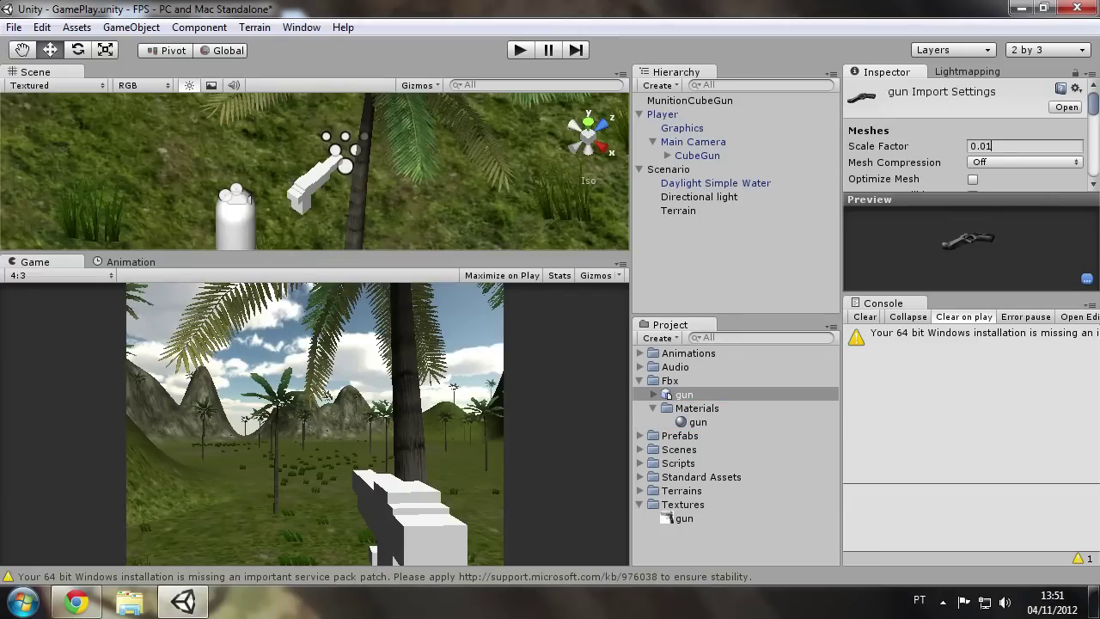
text(0.)
scroll(1073, 129, down, 3)
scroll(1074, 131, down, 3)
scroll(1075, 134, down, 3)
click(1064, 101)
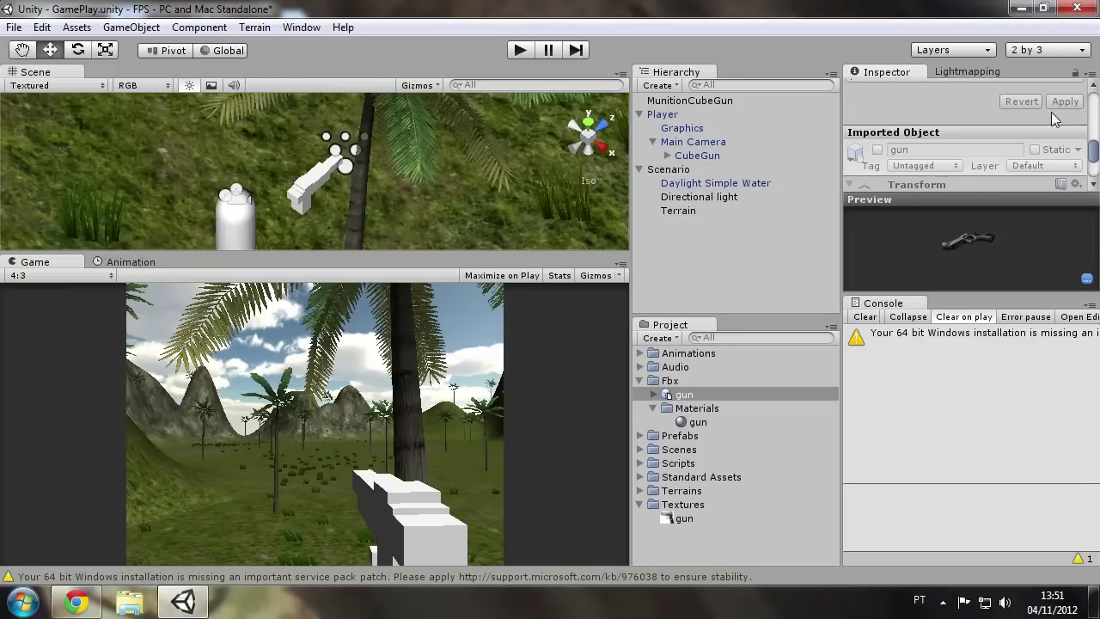
Step: Parent the gun model under Main Camera and set its rotation to X 90, Y -90
drag(668, 396, 696, 148)
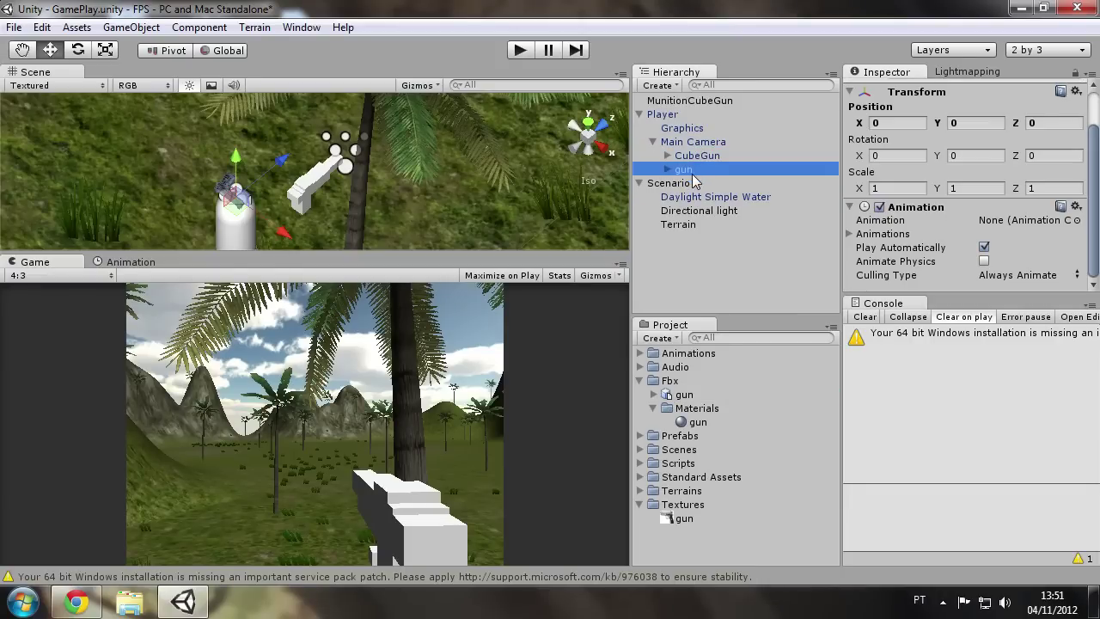
right_drag(485, 132, 288, 163)
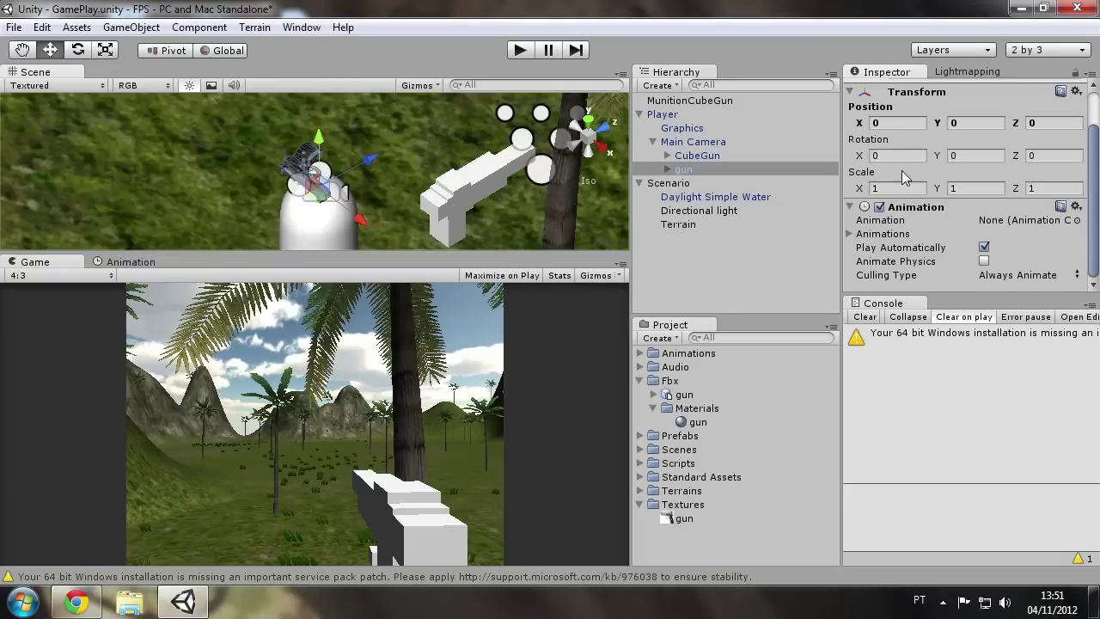
click(885, 154)
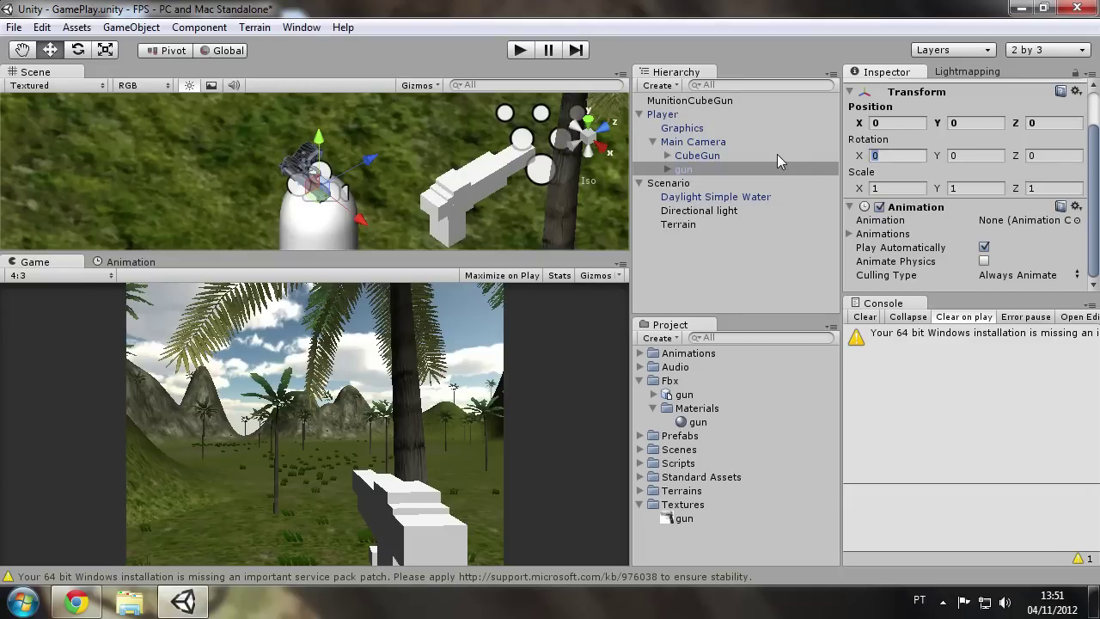
text(90)
key(Tab)
text(-90)
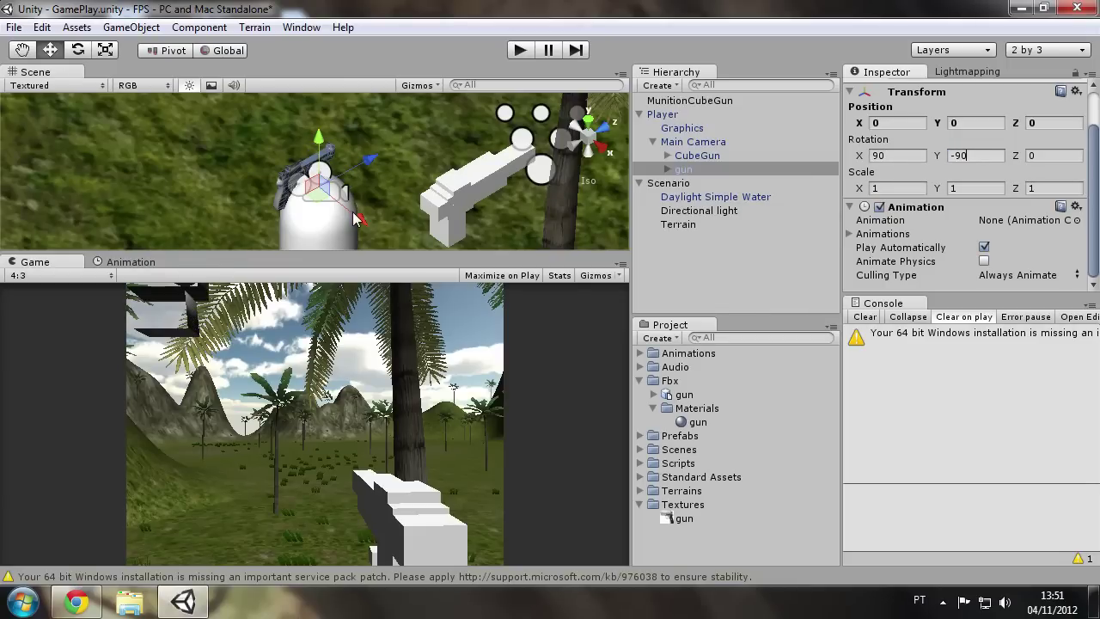
Step: Move the gun beside the cube gun so it appears in the player's view
mouse_move(359, 222)
mouse_down()
mouse_move(400, 249)
mouse_move(563, 172)
mouse_move(547, 182)
mouse_up()
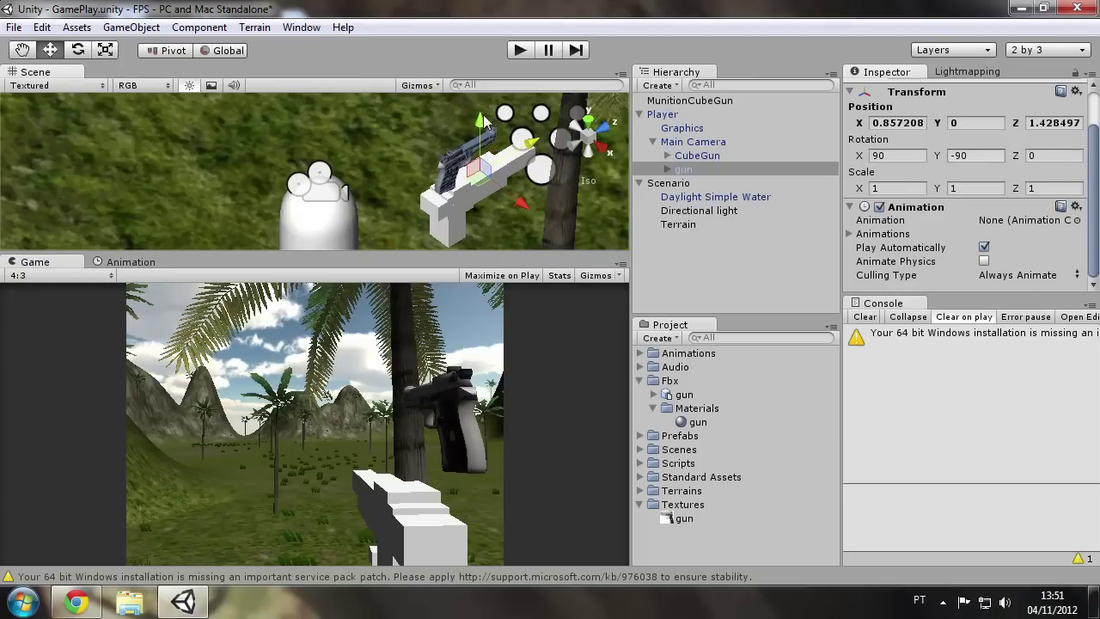
drag(486, 120, 535, 189)
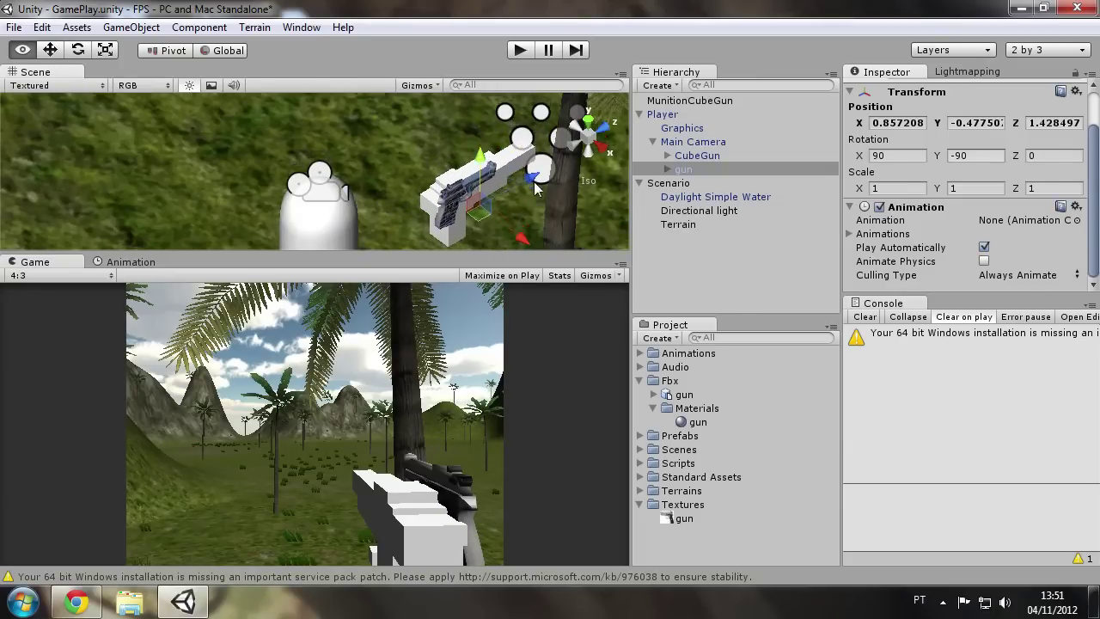
right_drag(534, 189, 469, 148)
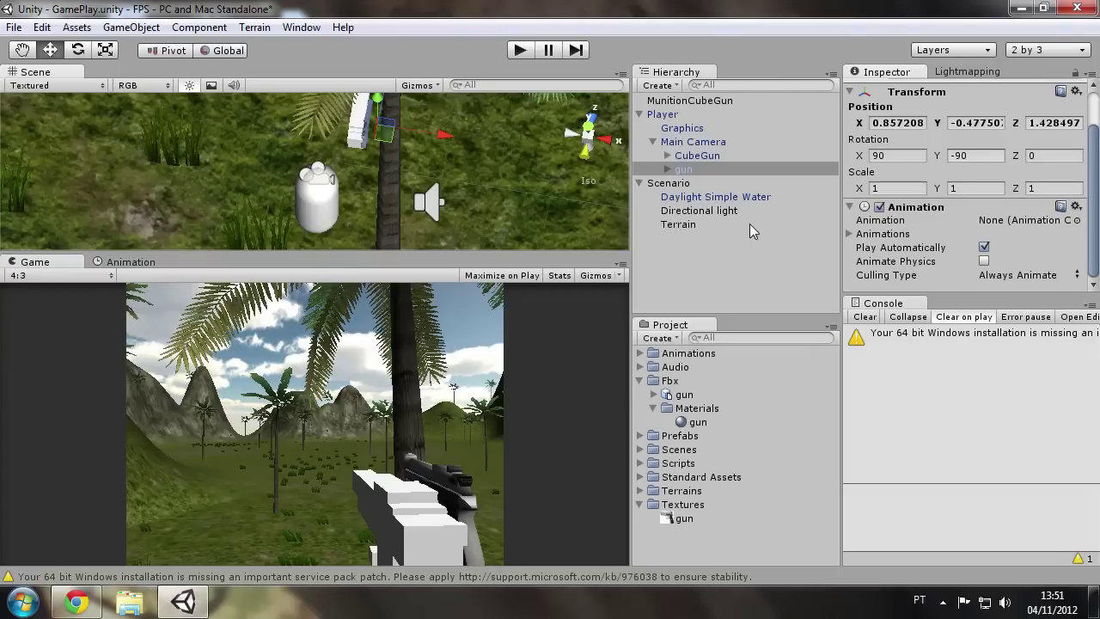
click(747, 260)
Step: Add a stray empty GameObject, delete it again, and reselect CubeGun
click(698, 155)
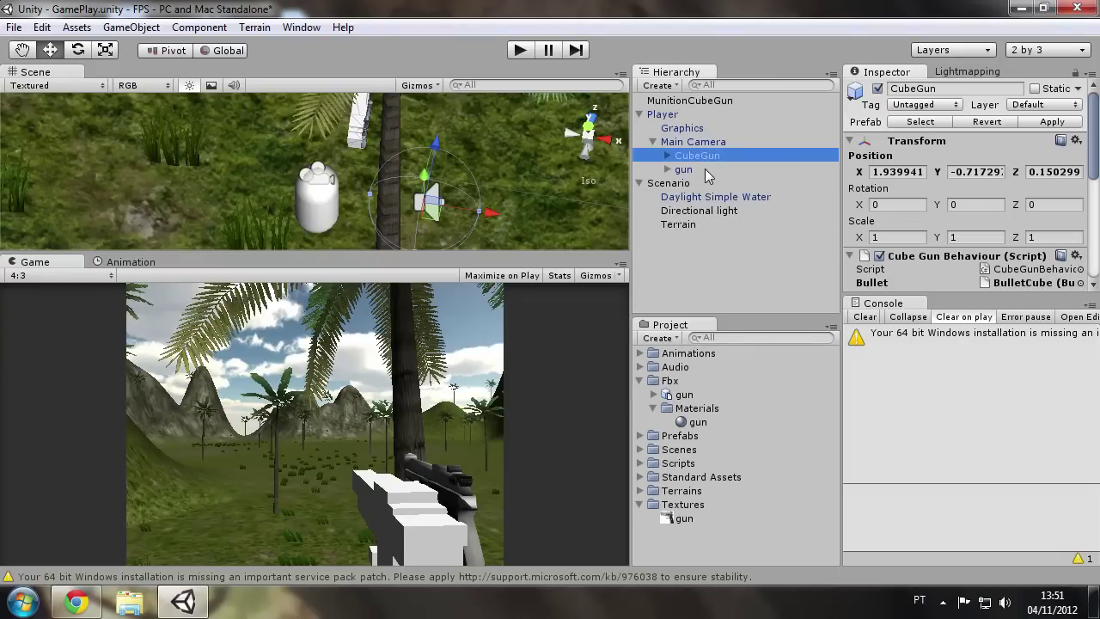
click(64, 27)
mouse_move(129, 26)
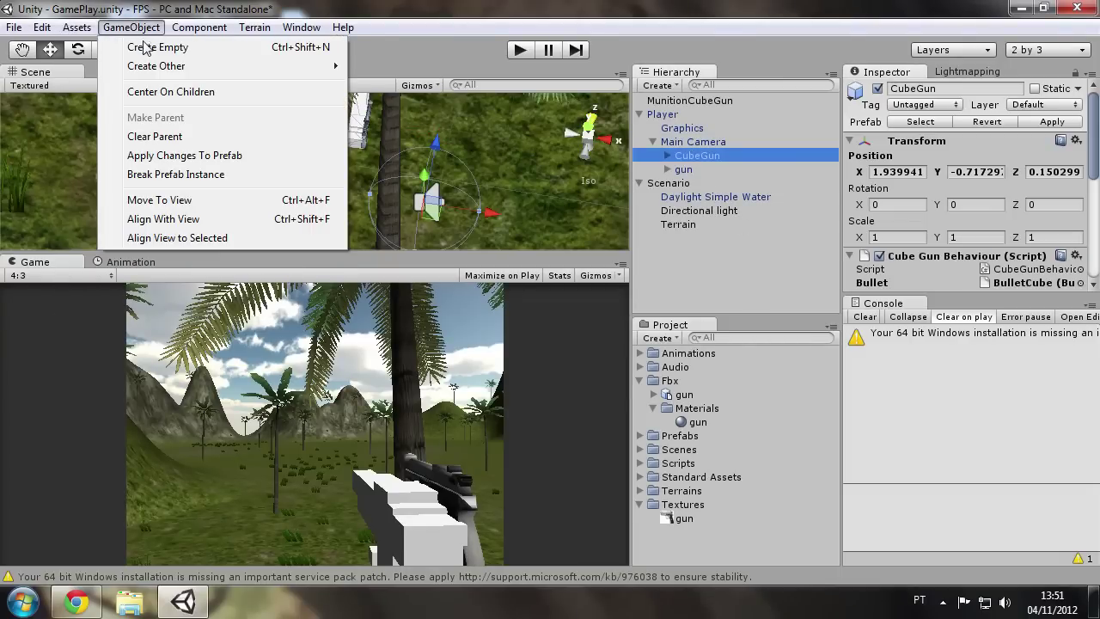
click(146, 47)
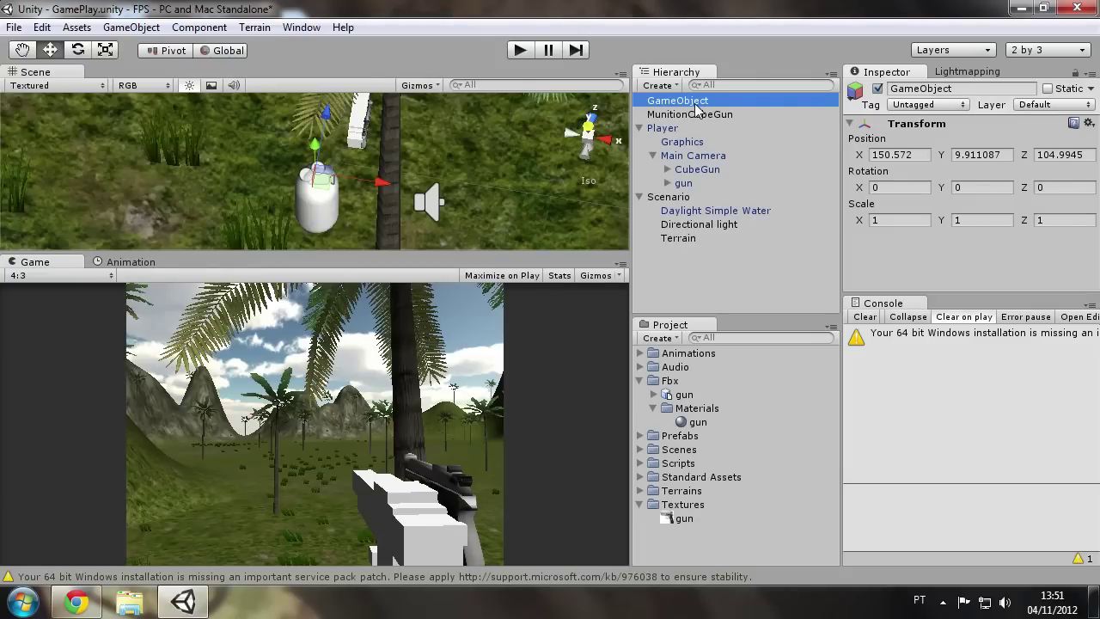
key(Delete)
click(706, 155)
click(703, 197)
click(693, 157)
Step: Duplicate CubeGun with Ctrl+D, rename the copy Pistol, and expand its Mesh children
key(ctrl+d)
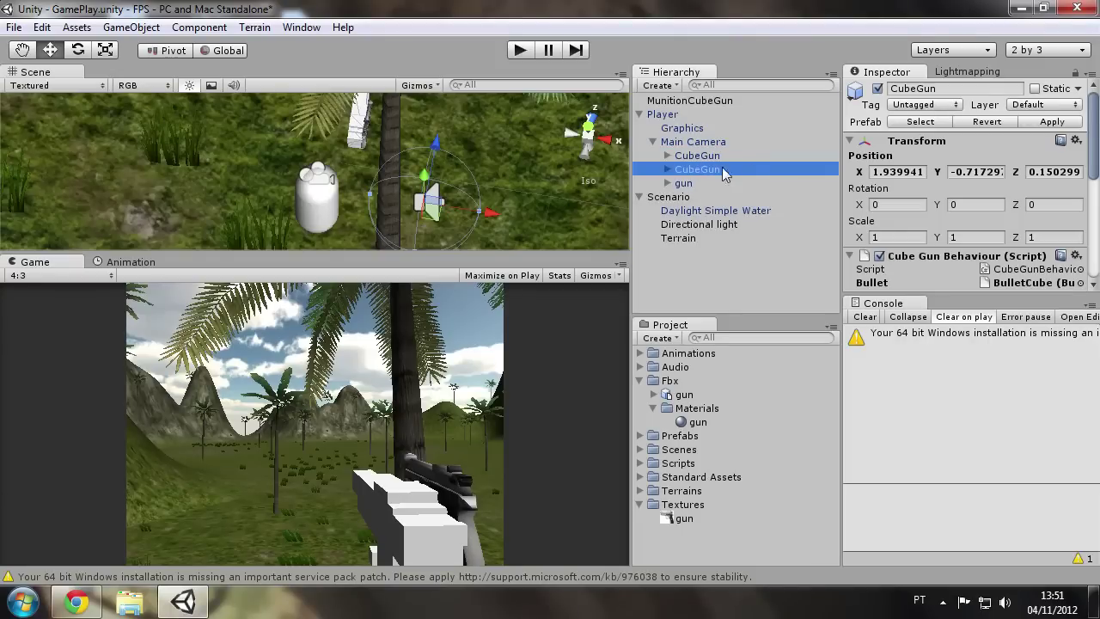
click(707, 175)
text(Pistol)
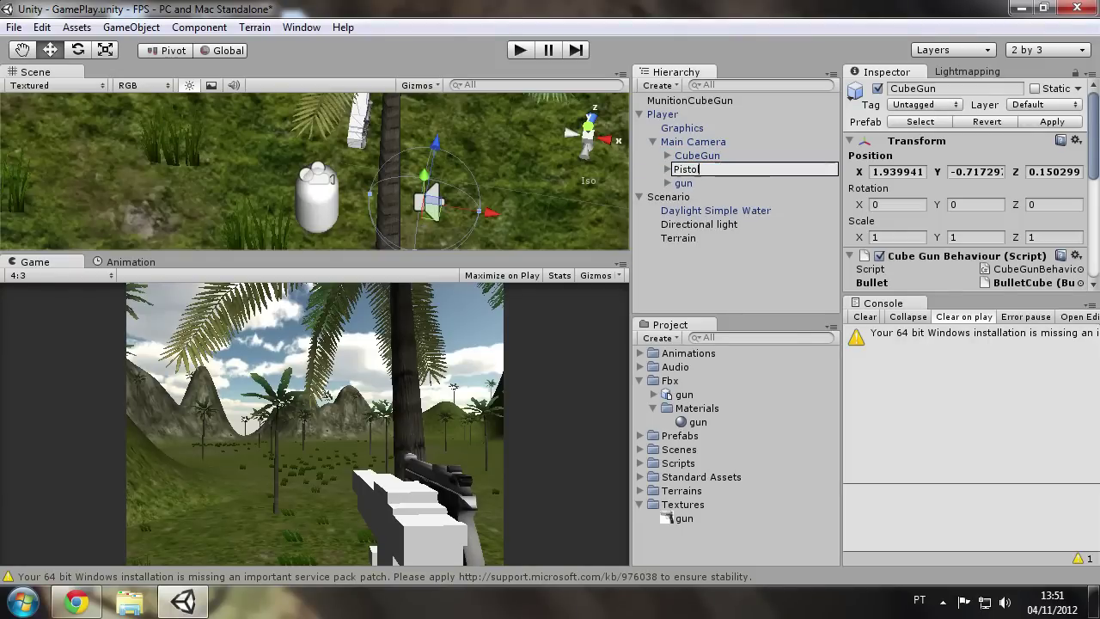
key(Return)
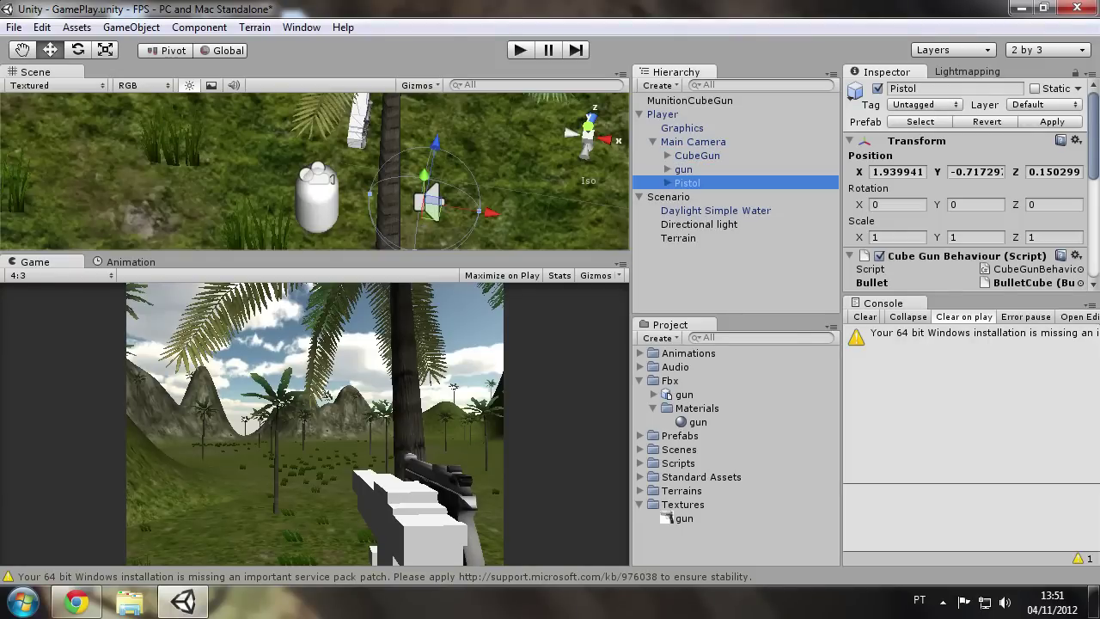
click(669, 183)
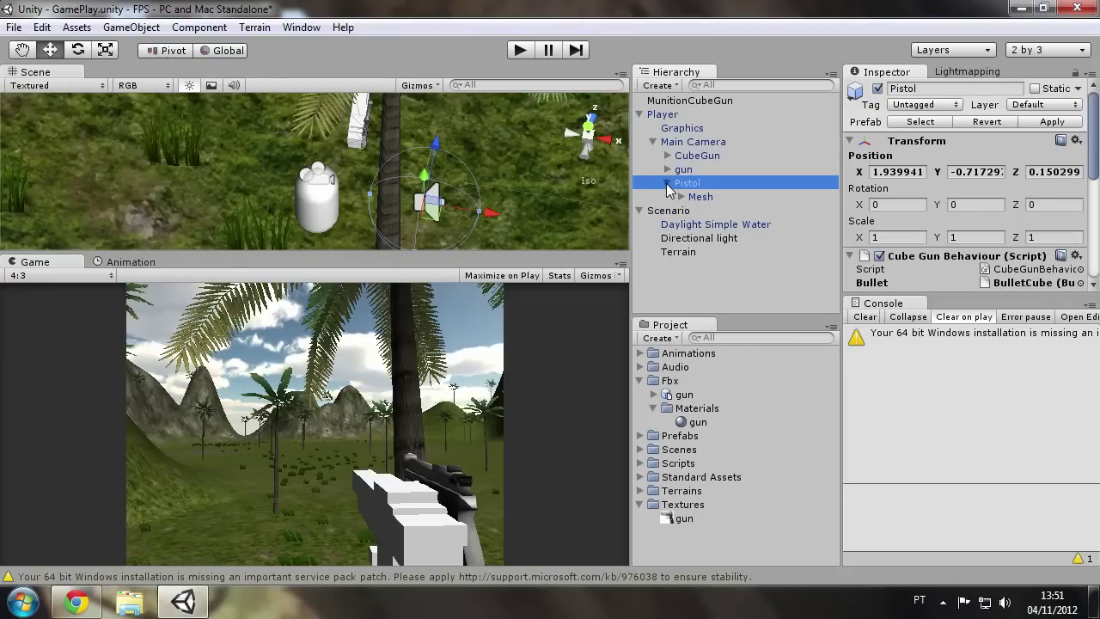
click(680, 197)
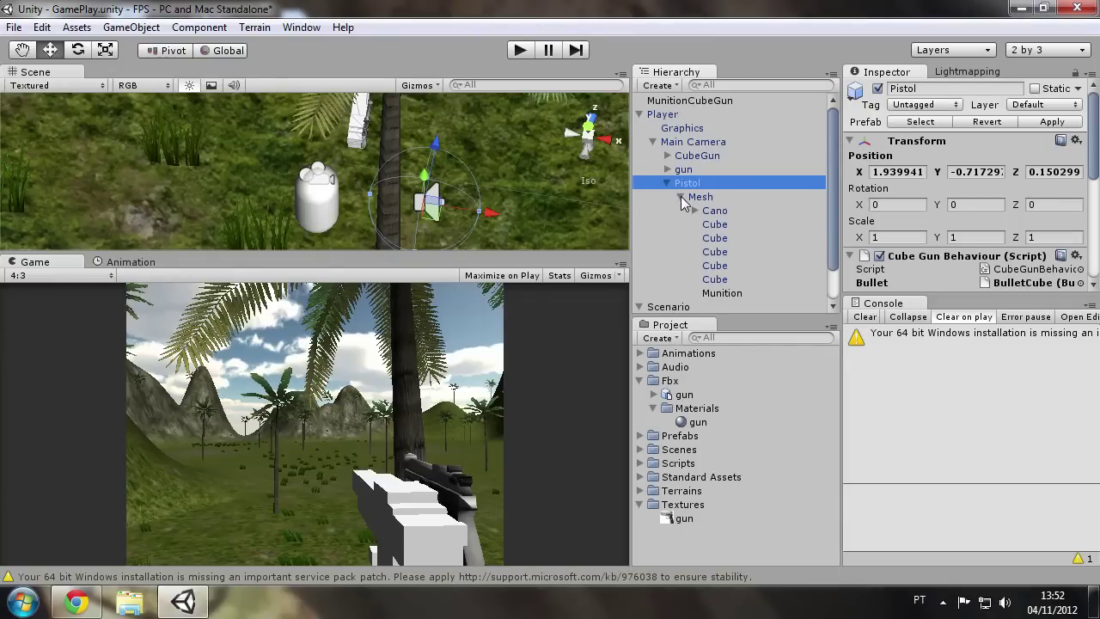
click(681, 197)
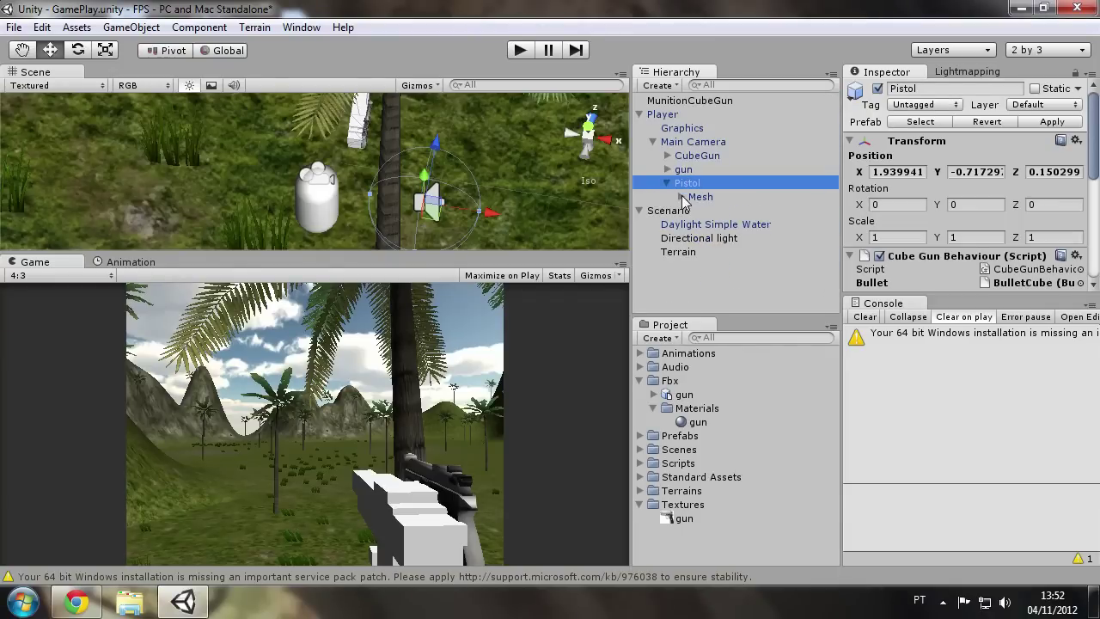
click(680, 197)
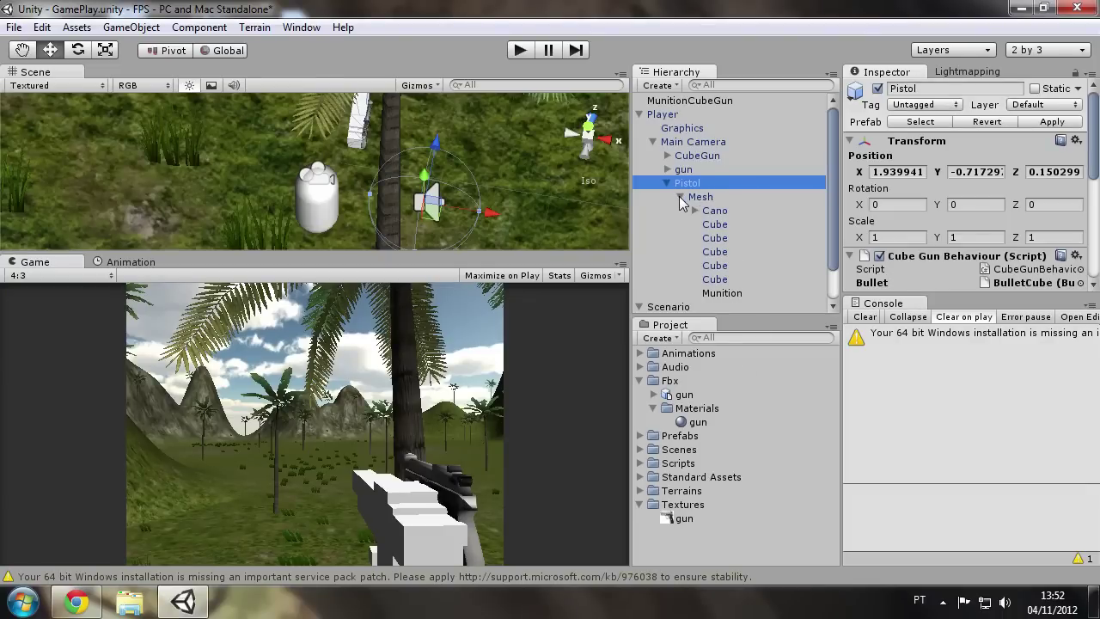
Step: Inspect the Cano, Cube and Munition parts inside Pistol's Mesh
click(680, 197)
click(697, 197)
click(681, 198)
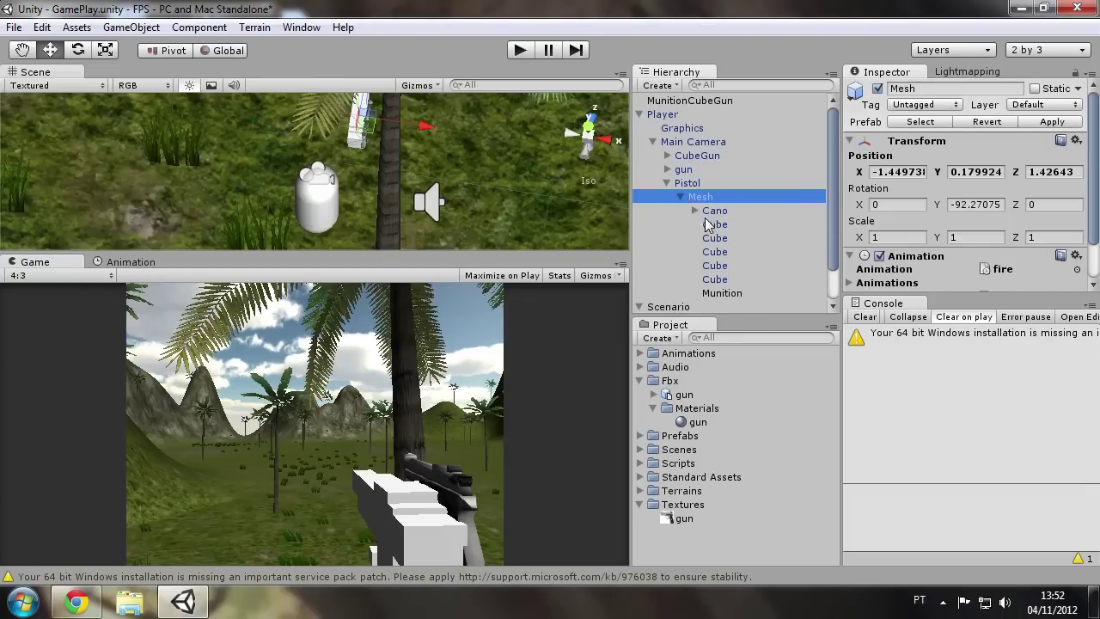
click(715, 213)
click(715, 238)
click(716, 266)
click(720, 293)
click(682, 199)
click(683, 198)
click(712, 215)
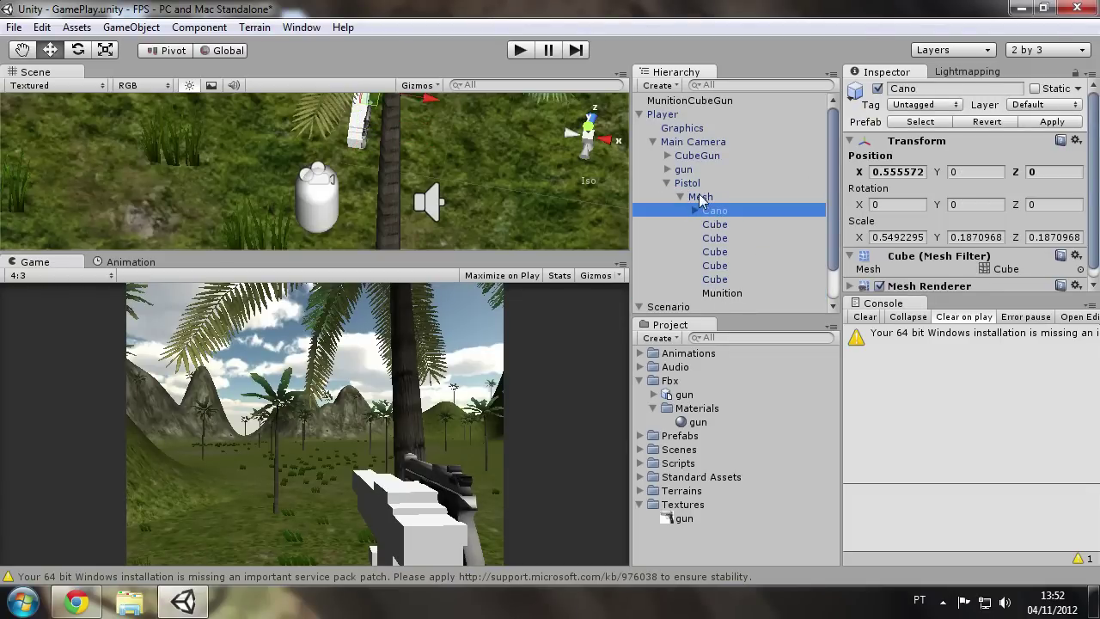
click(687, 183)
Step: Nest the gun model inside Pistol's Mesh and delete the five Cube parts
drag(688, 170, 712, 205)
click(718, 213)
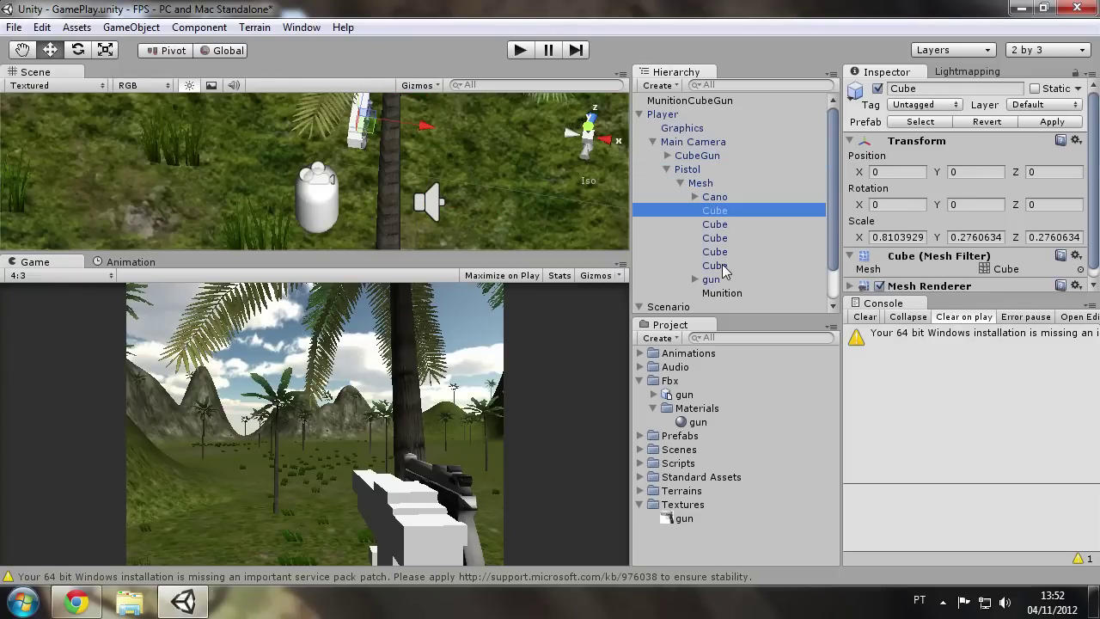
shift+click(722, 264)
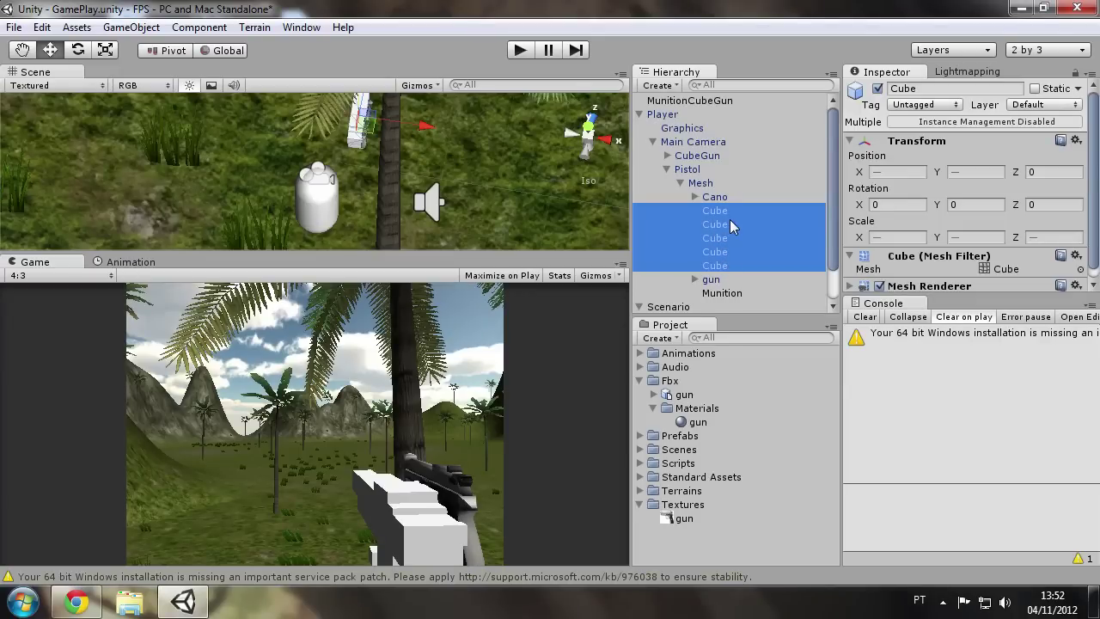
key(Delete)
click(580, 340)
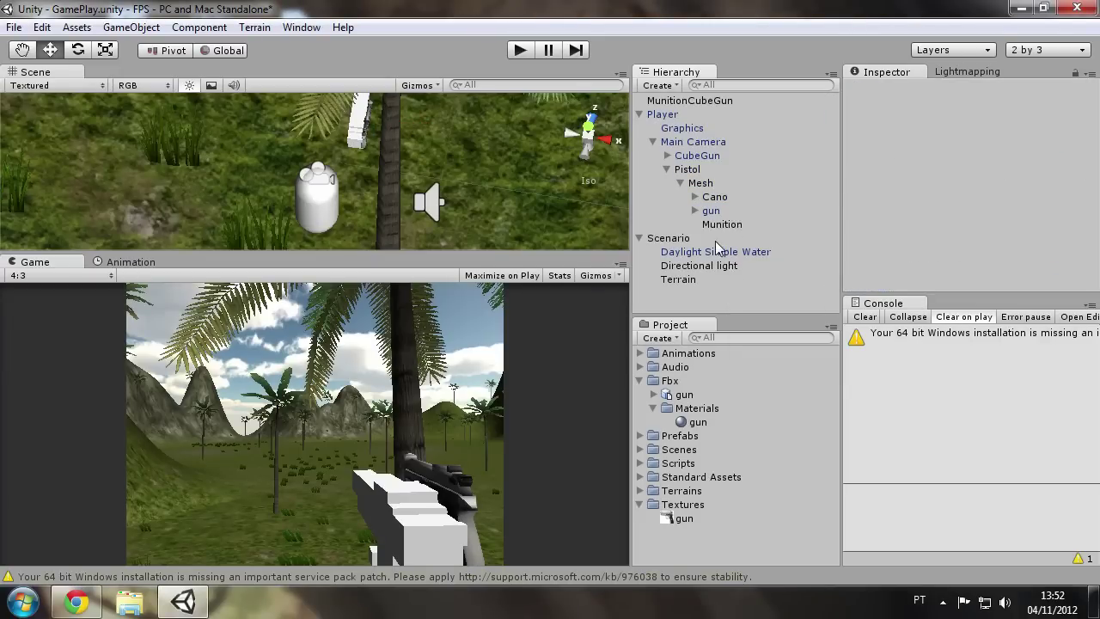
Step: Move Munition under the gun model
click(722, 224)
click(1094, 127)
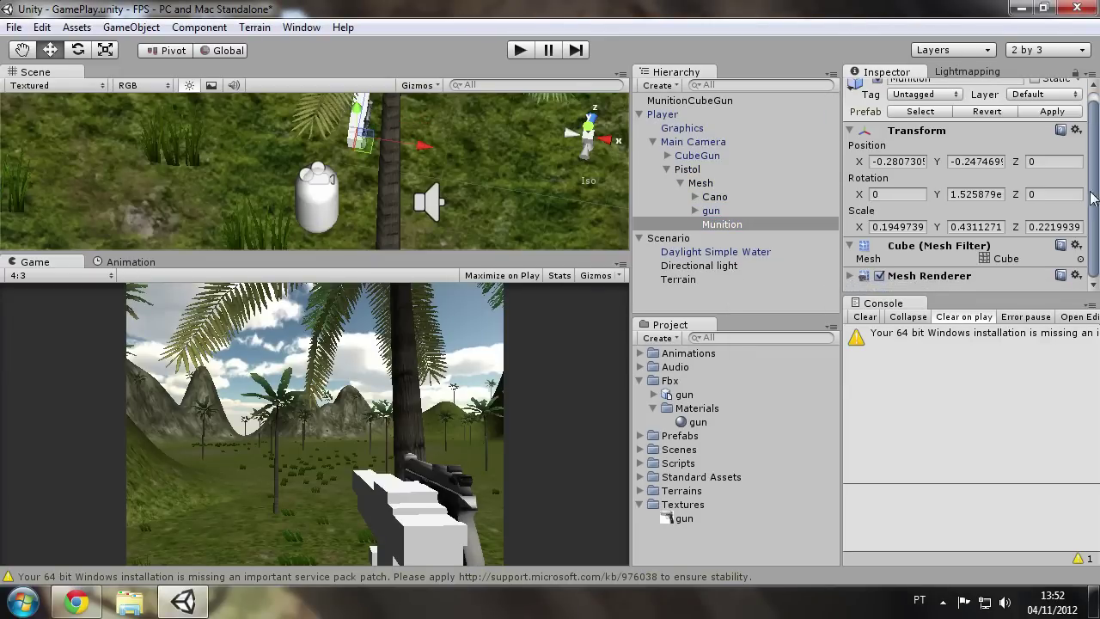
click(722, 224)
drag(726, 232, 710, 211)
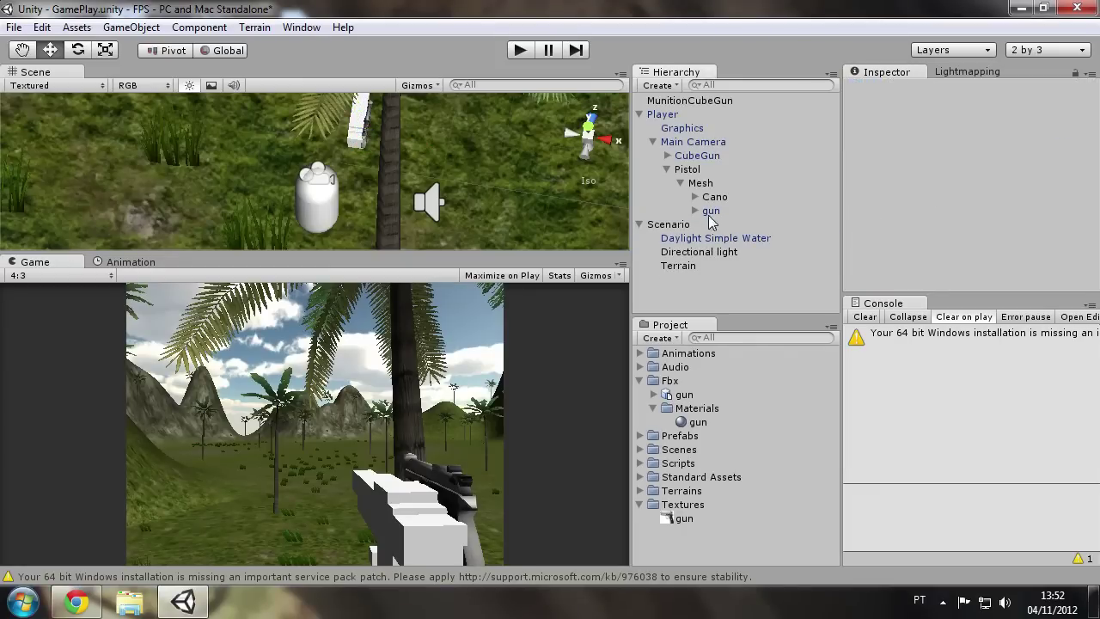
click(695, 210)
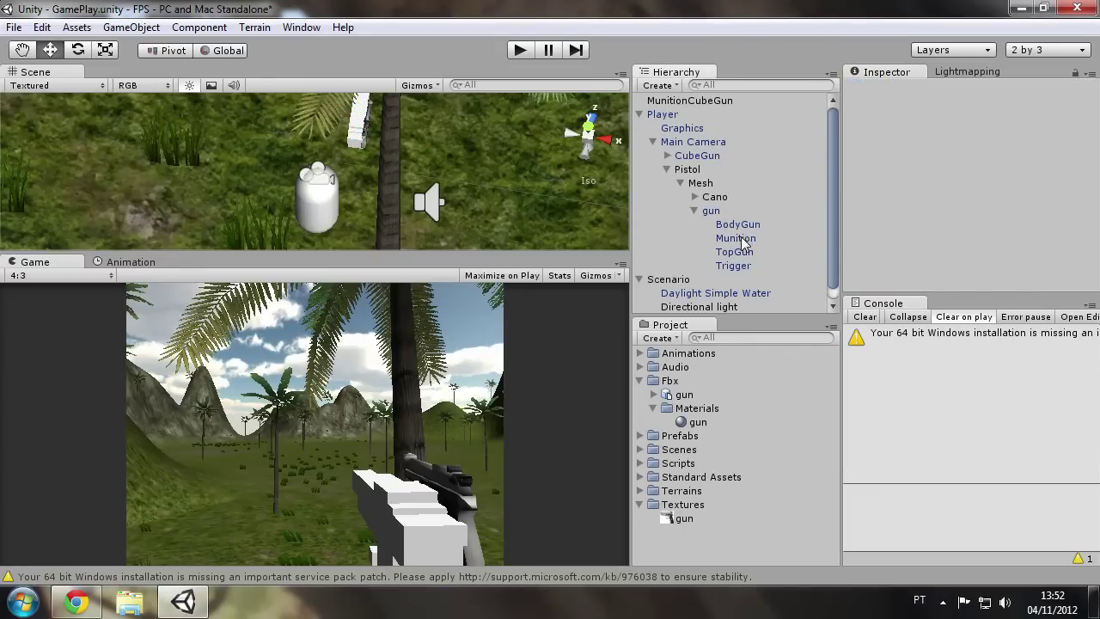
click(737, 239)
click(696, 210)
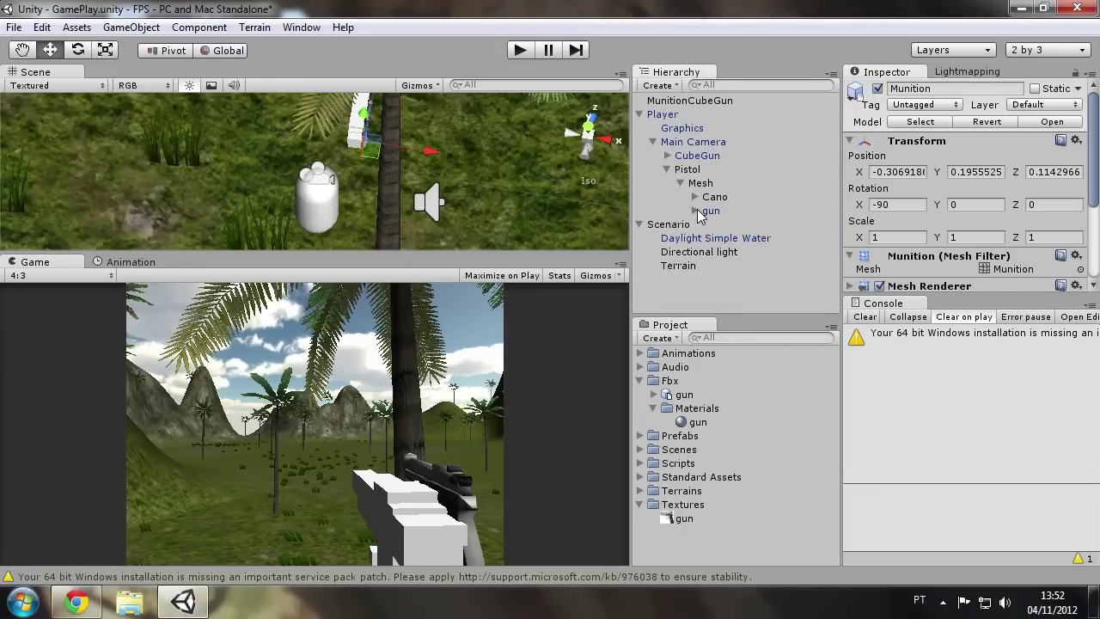
click(695, 197)
click(712, 197)
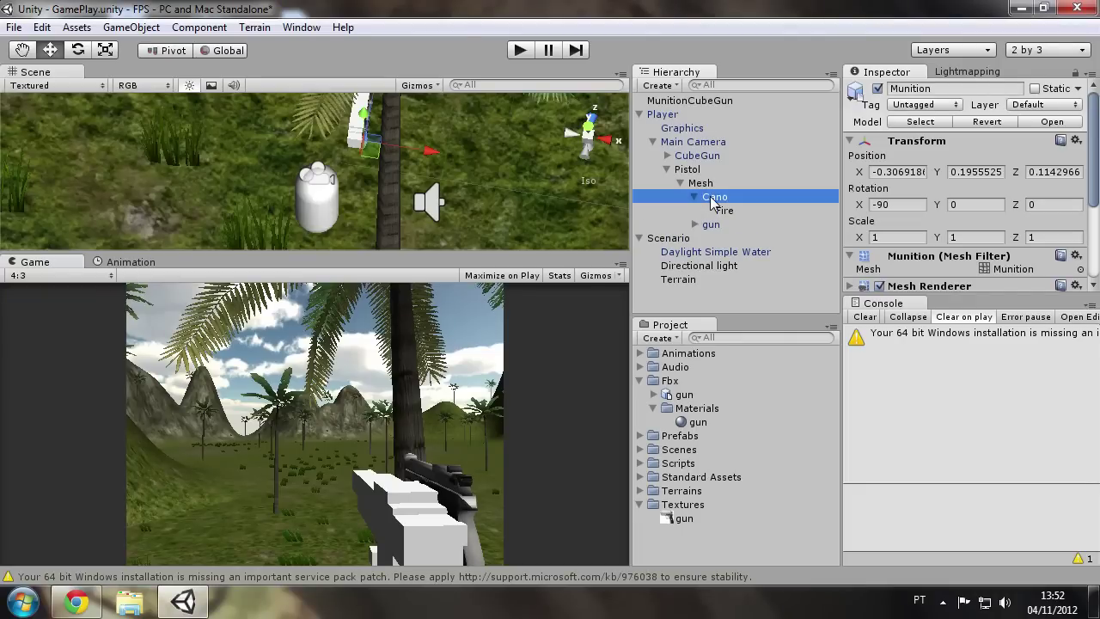
middle_drag(437, 141, 452, 192)
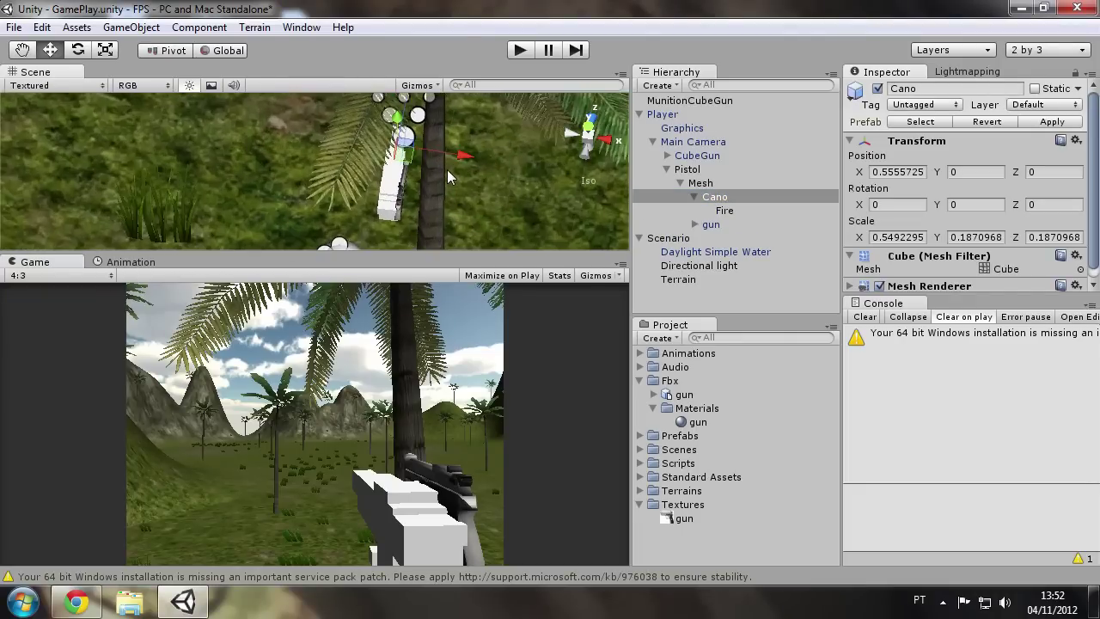
scroll(443, 180, up, 2)
alt+drag(408, 147, 738, 48)
scroll(1097, 176, down, 1)
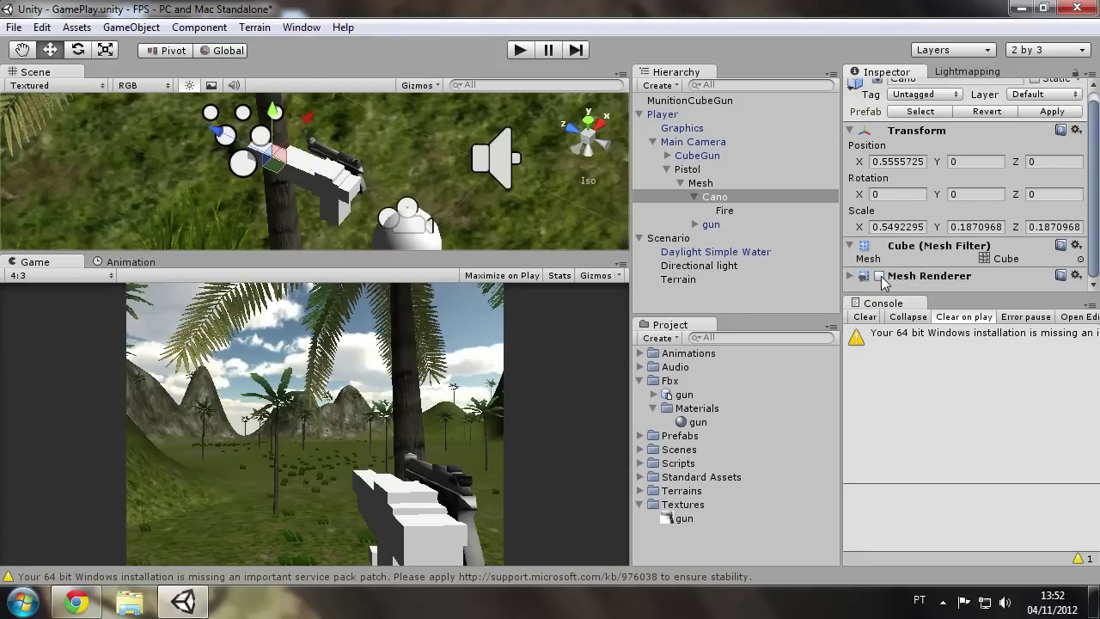
click(880, 277)
click(704, 156)
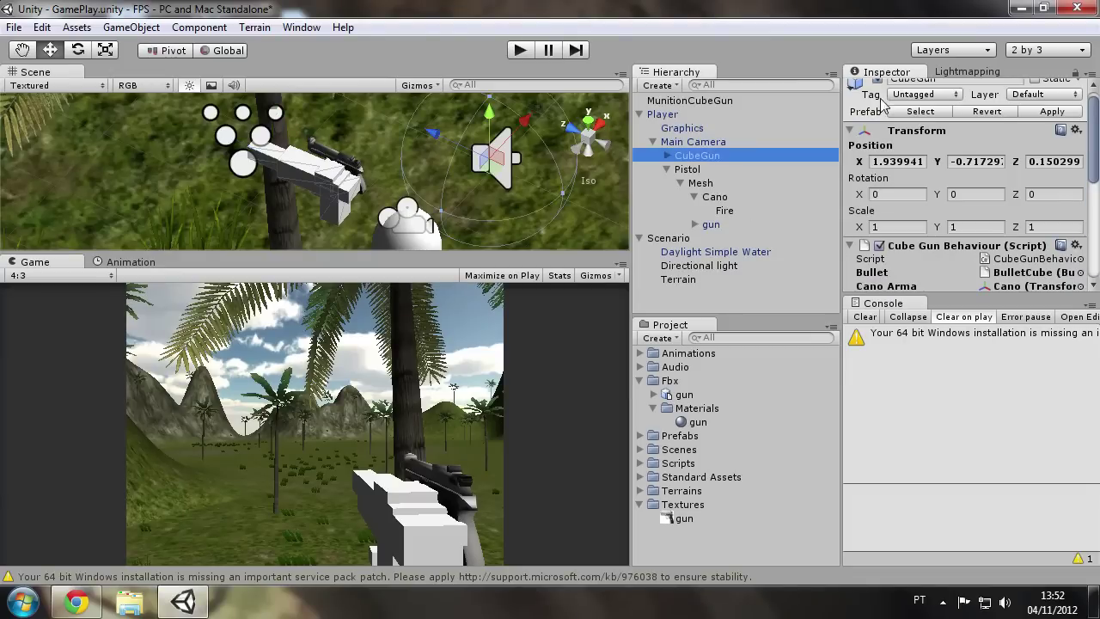
scroll(881, 86, up, 1)
click(878, 89)
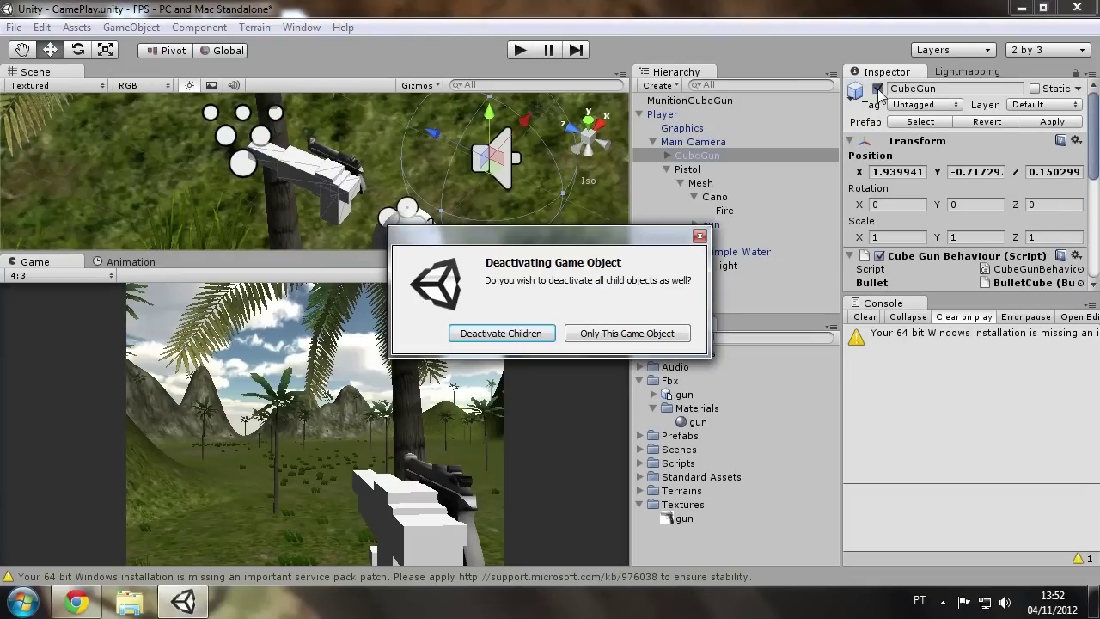
click(524, 336)
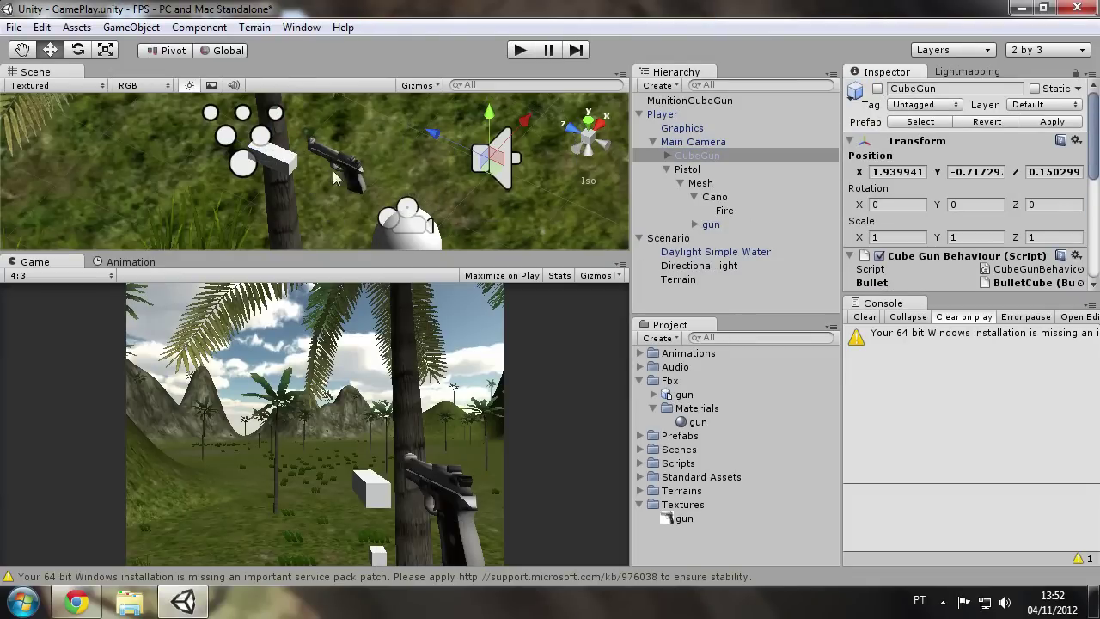
click(718, 200)
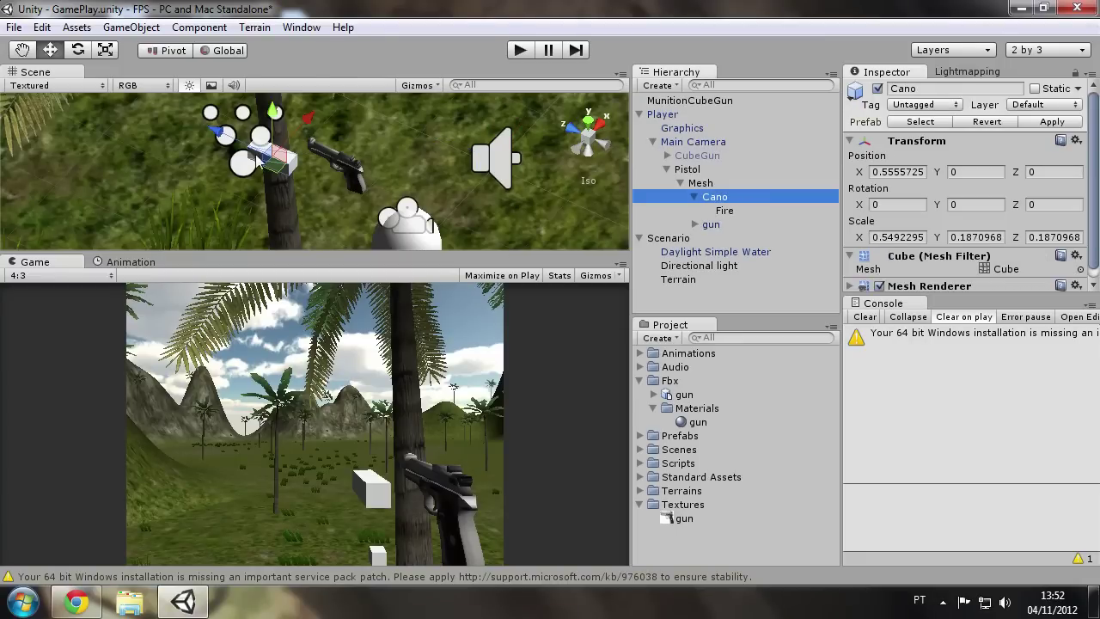
scroll(258, 159, up, 2)
scroll(362, 169, up, 2)
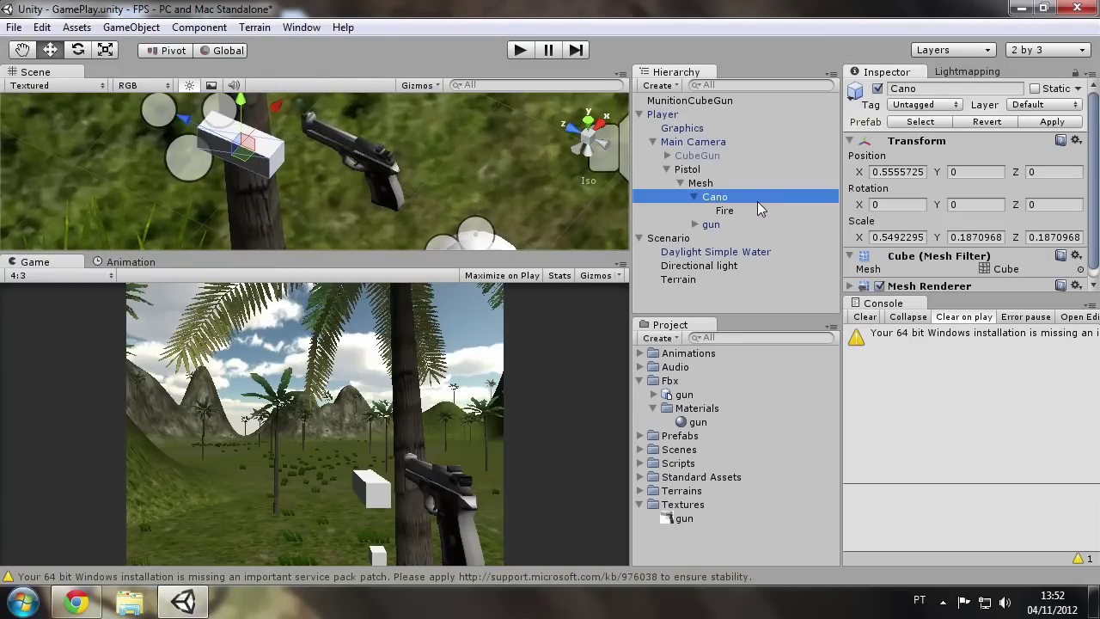
drag(1097, 148, 1097, 170)
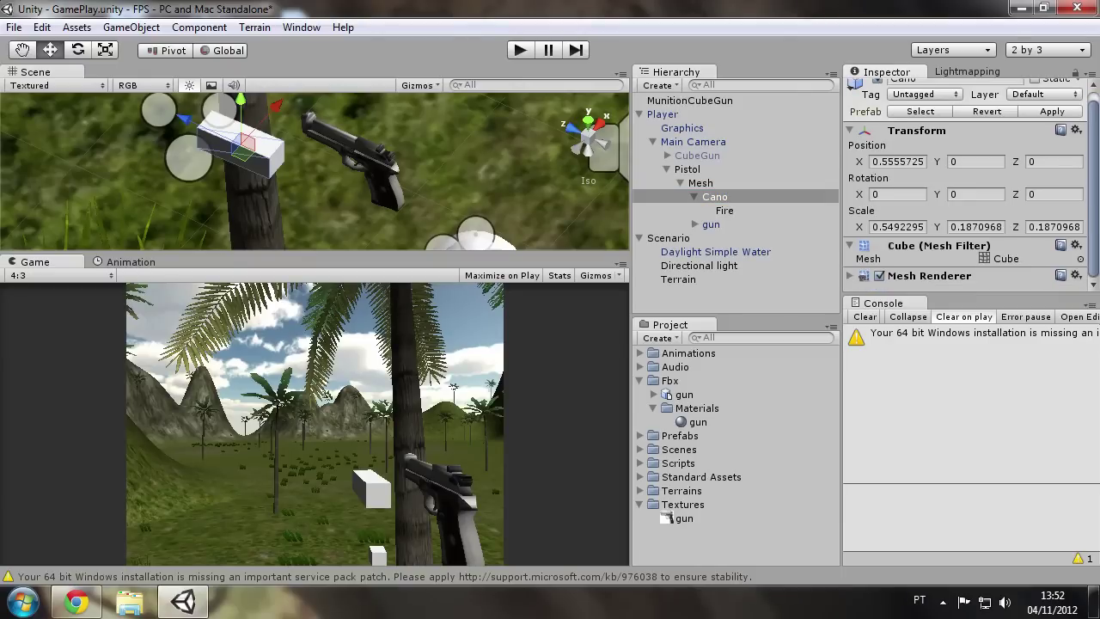
click(878, 276)
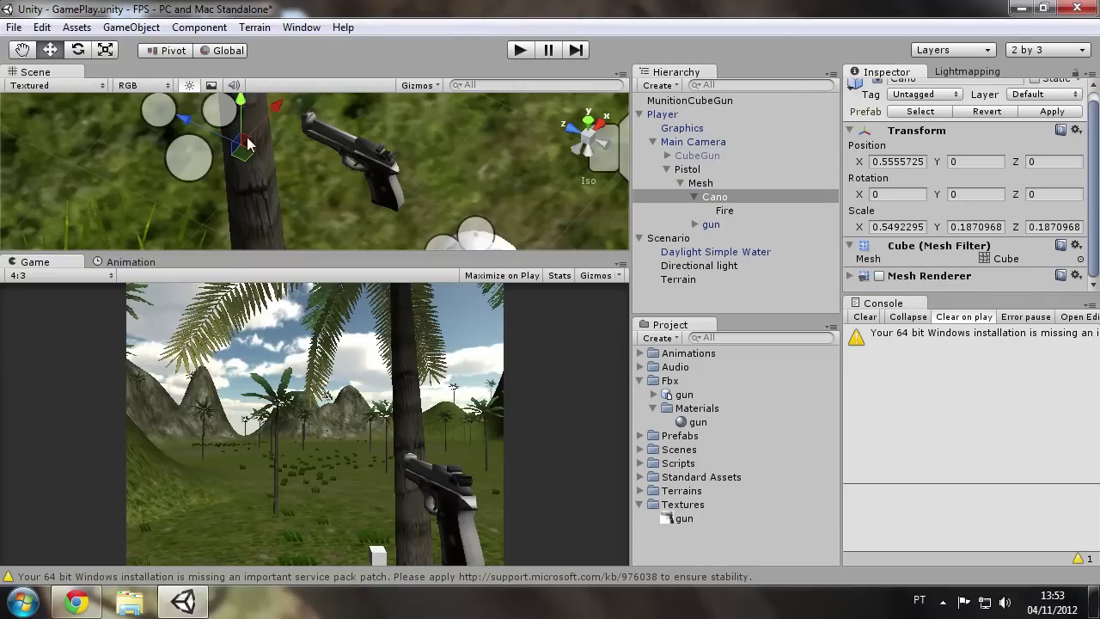
click(722, 211)
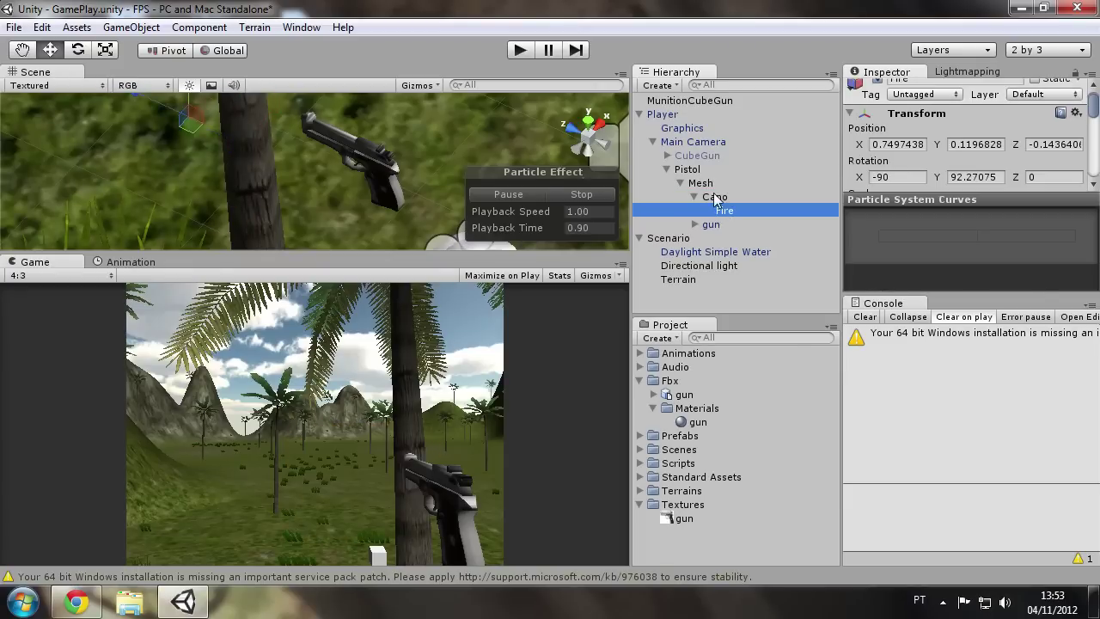
click(697, 202)
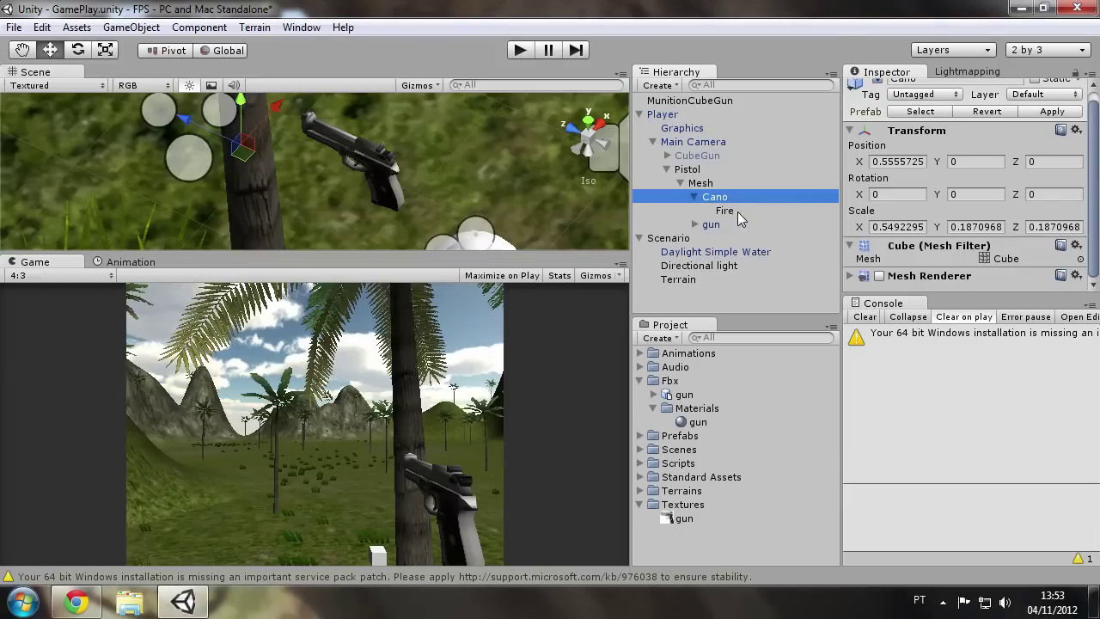
click(726, 213)
click(710, 224)
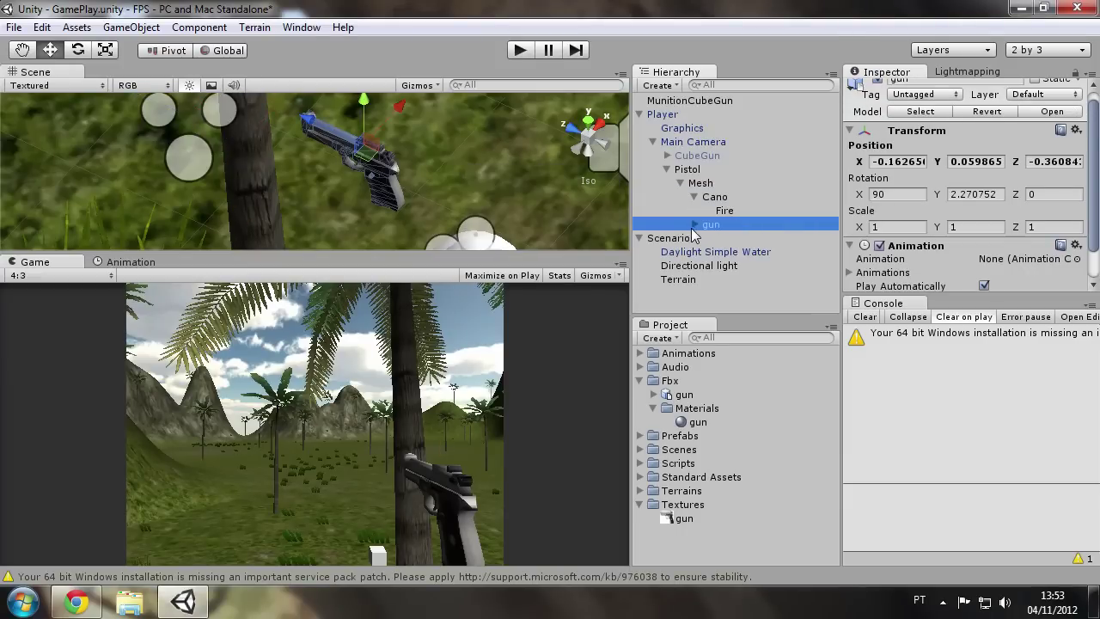
click(694, 225)
click(694, 224)
click(722, 212)
click(720, 199)
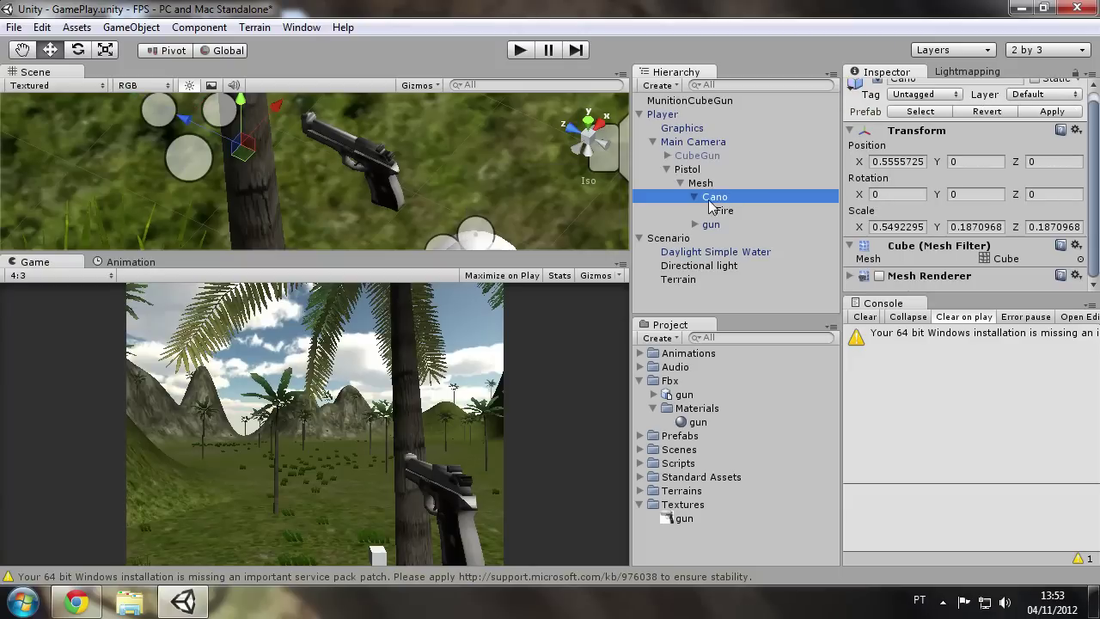
click(711, 224)
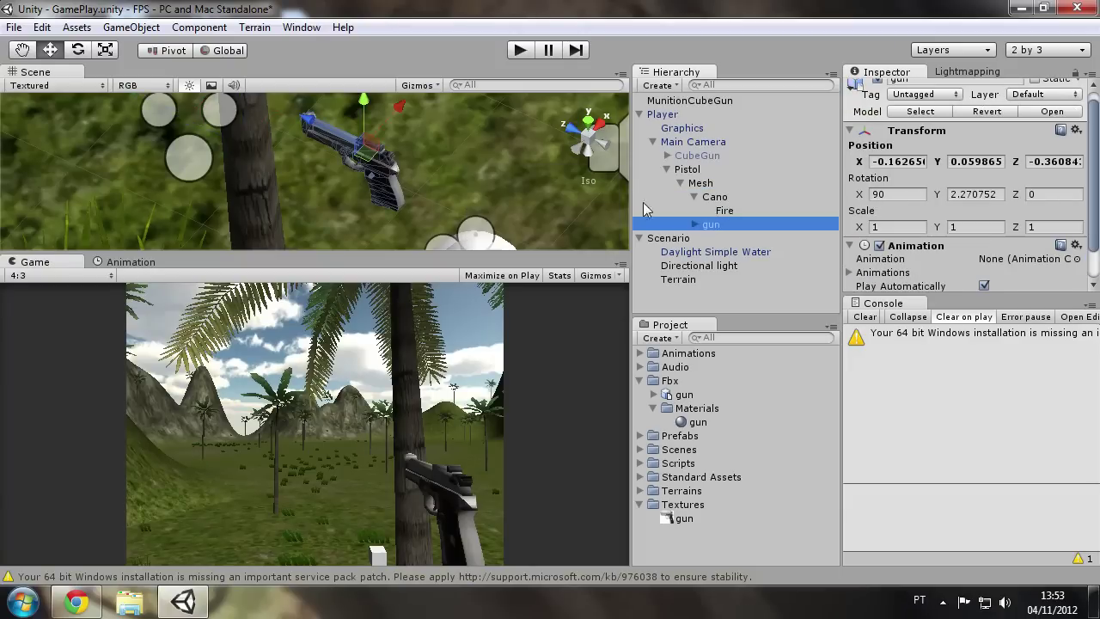
Step: Scale the gun model to about 1.72 and move it to roughly X -0.119, Y -0.138, Z -0.156
click(105, 50)
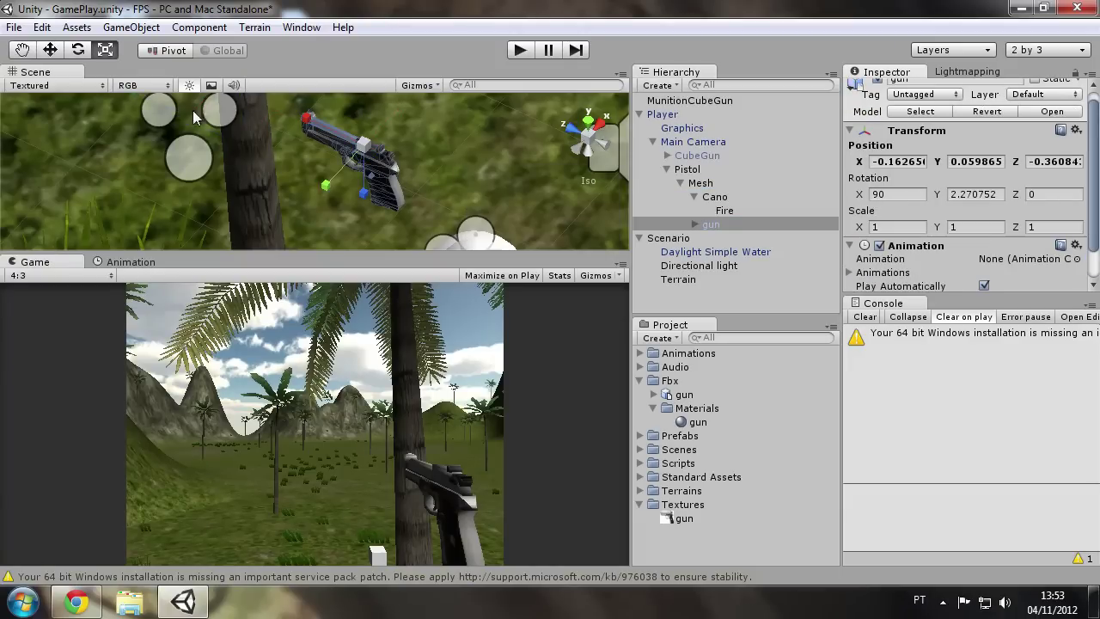
drag(358, 155, 358, 84)
click(50, 50)
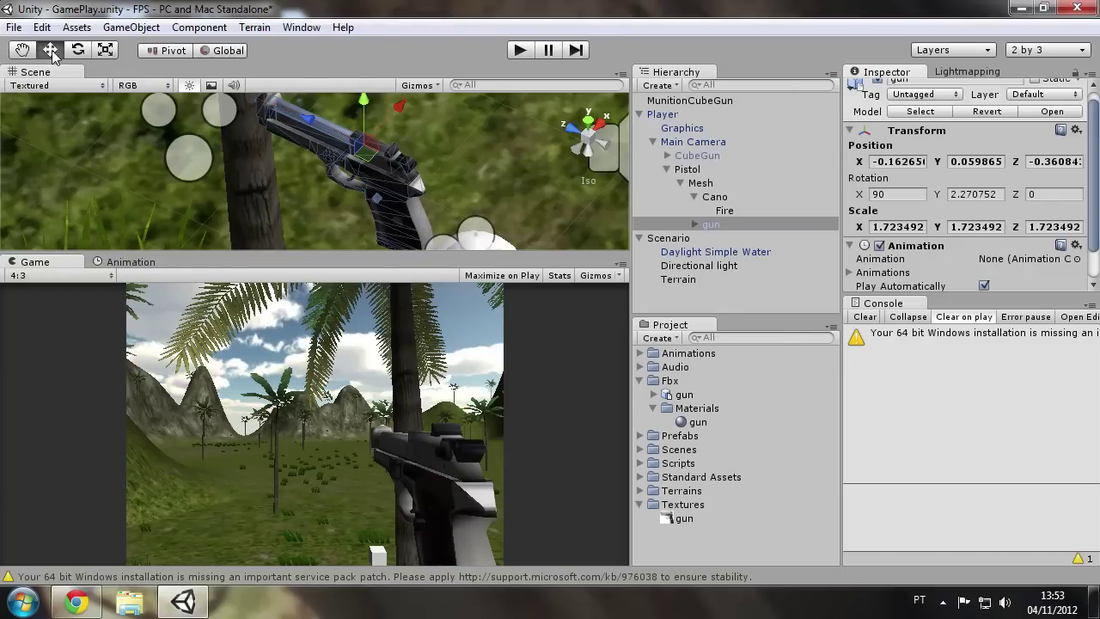
drag(376, 168, 349, 159)
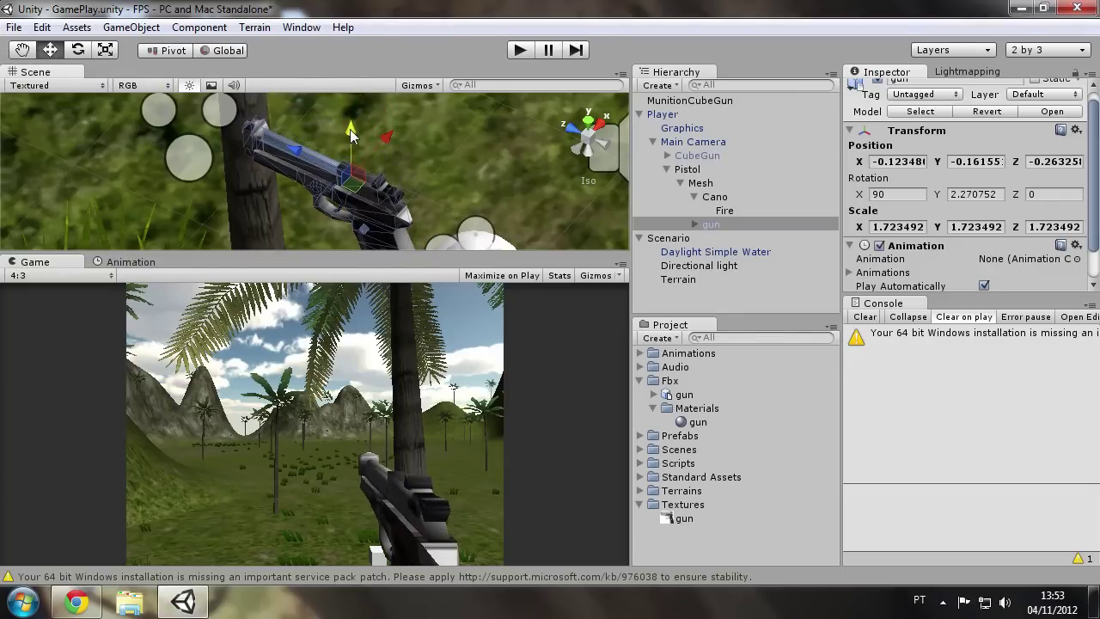
click(713, 197)
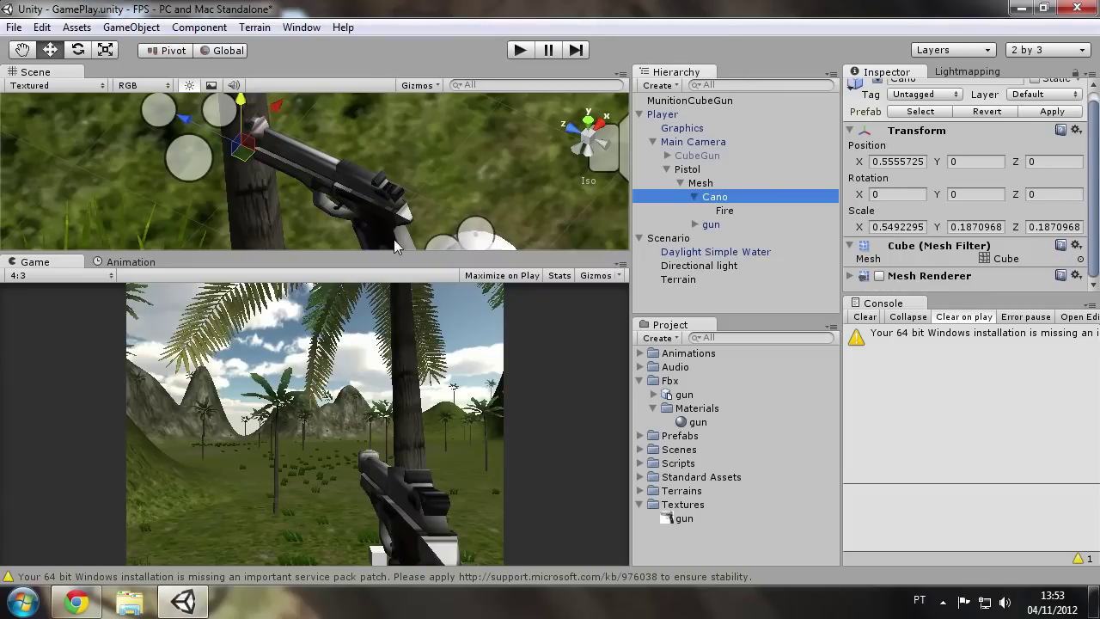
drag(269, 108, 269, 108)
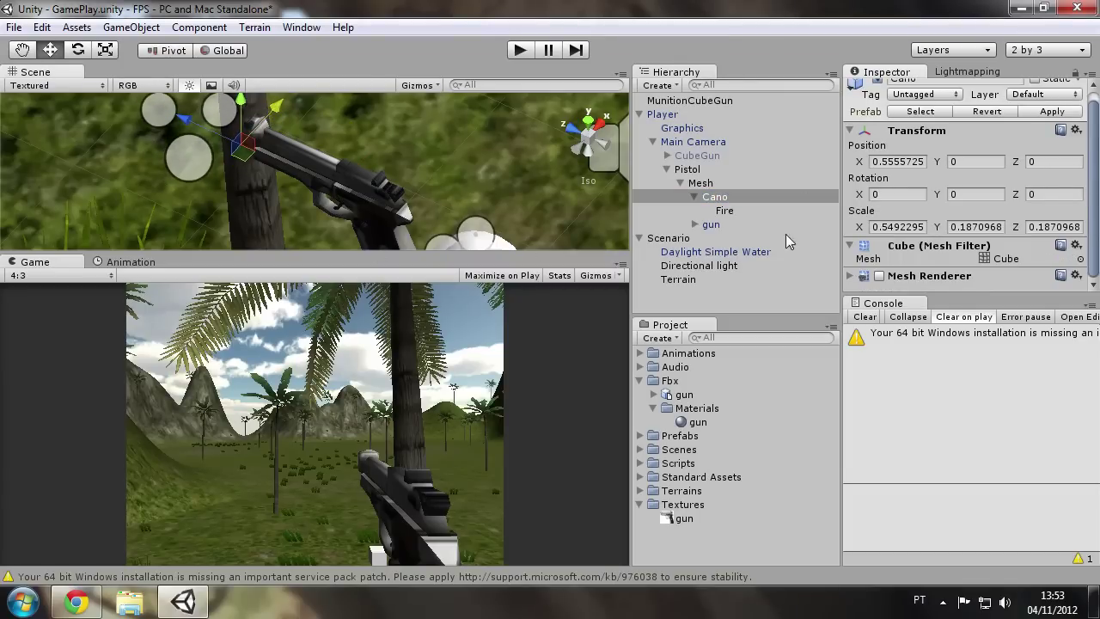
click(708, 224)
drag(369, 139, 375, 148)
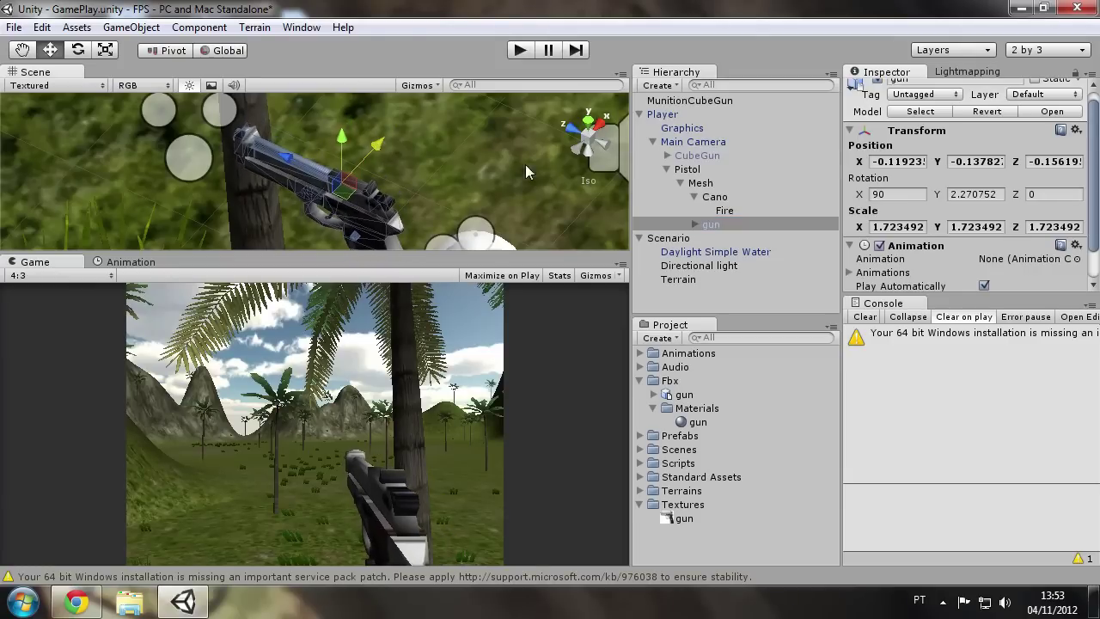
click(668, 169)
Step: Reactivate CubeGun together with its children
click(698, 159)
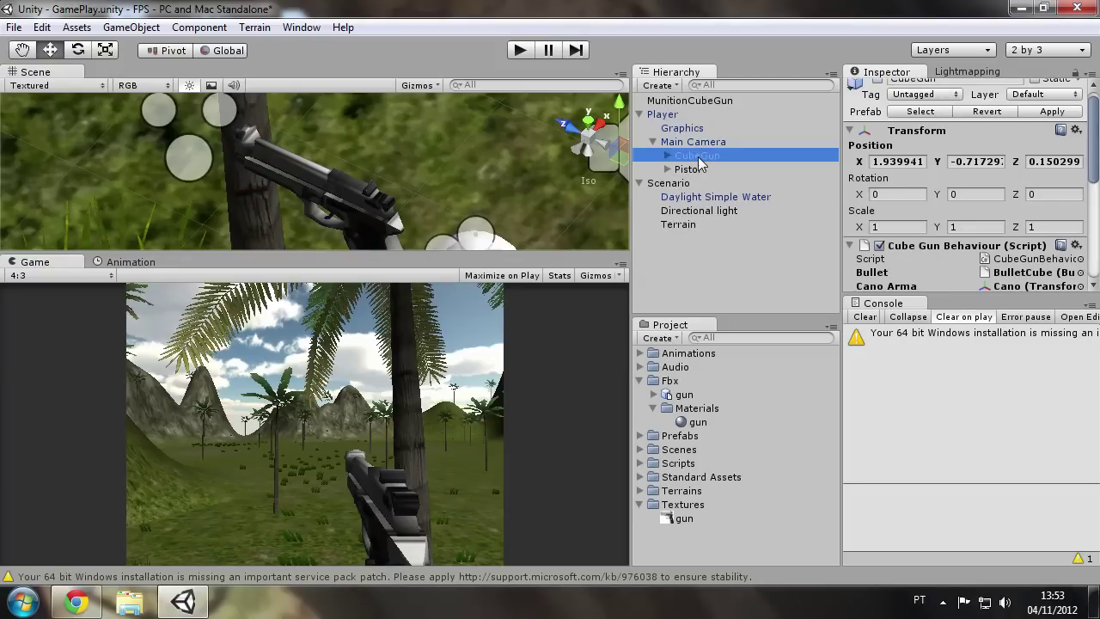
click(878, 80)
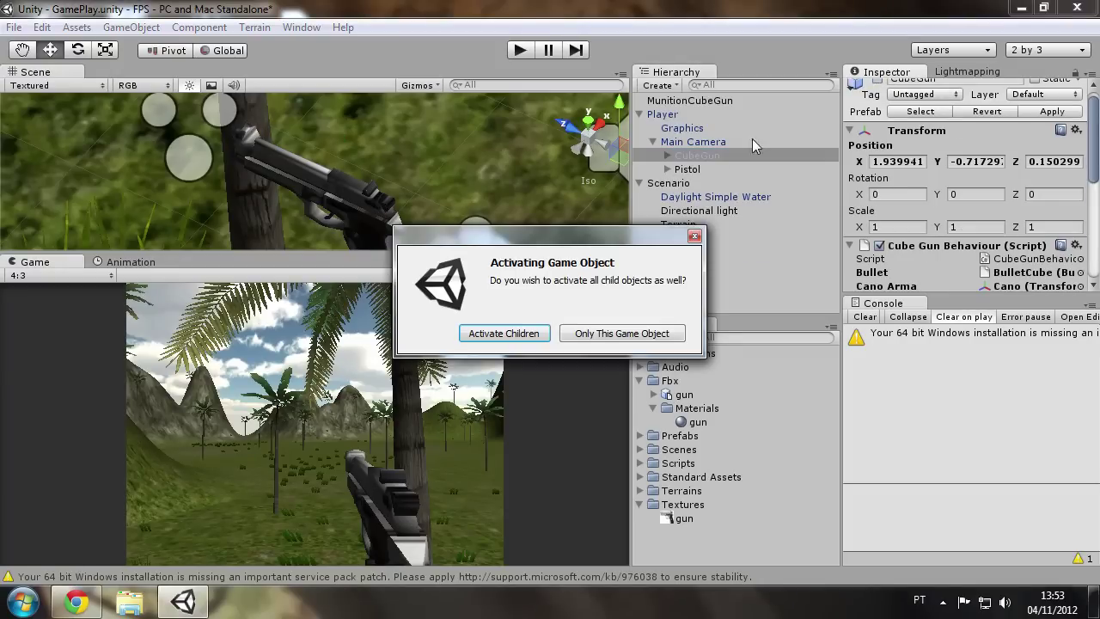
click(507, 332)
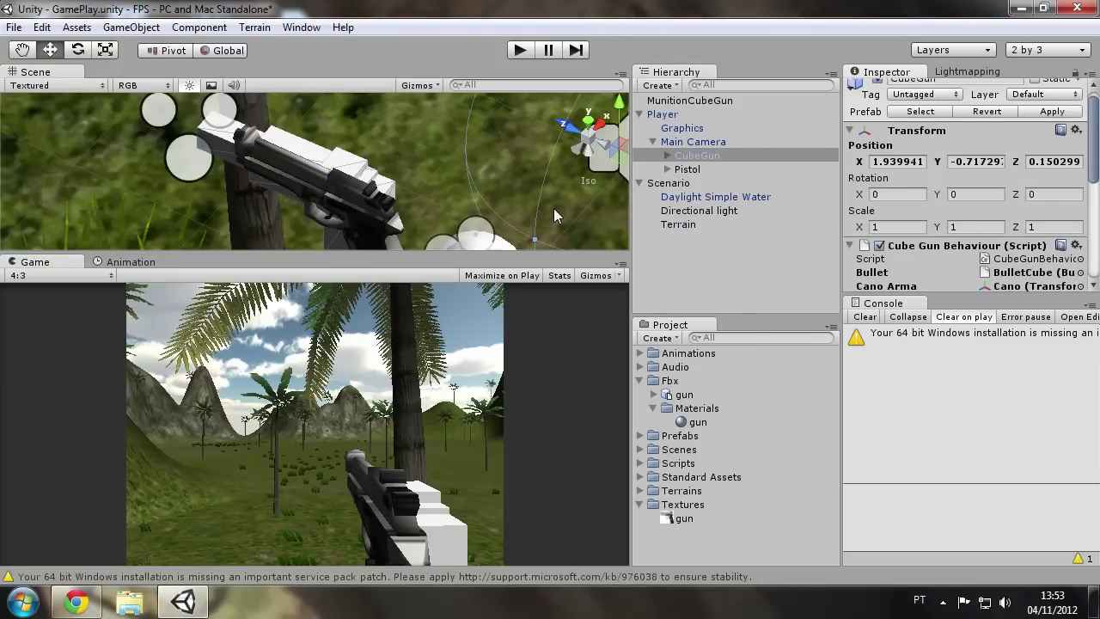
Step: Align the pistol's gun model with the cube gun, at about X -0.124, Y -0.209, Z -0.268
click(668, 169)
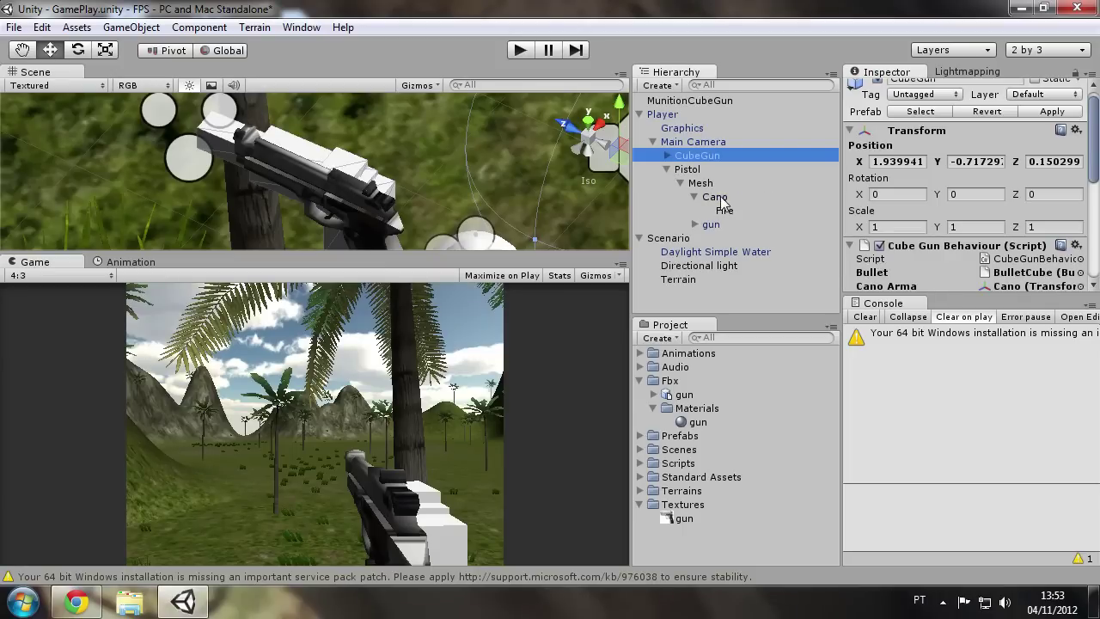
click(713, 225)
mouse_move(380, 147)
mouse_down()
mouse_move(391, 145)
mouse_move(368, 134)
mouse_up()
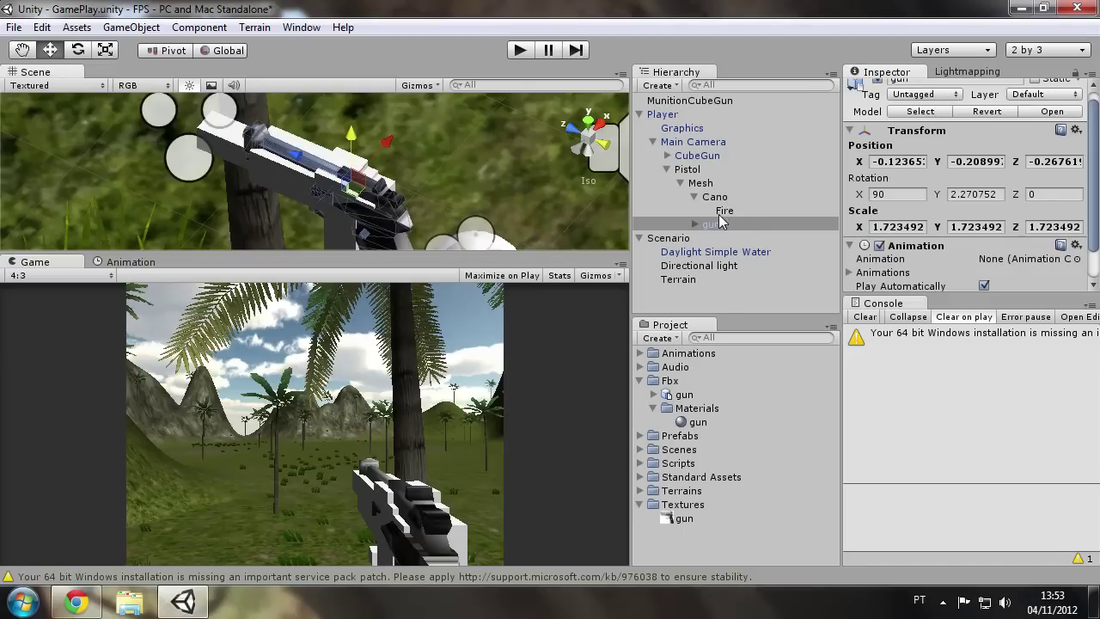
click(698, 156)
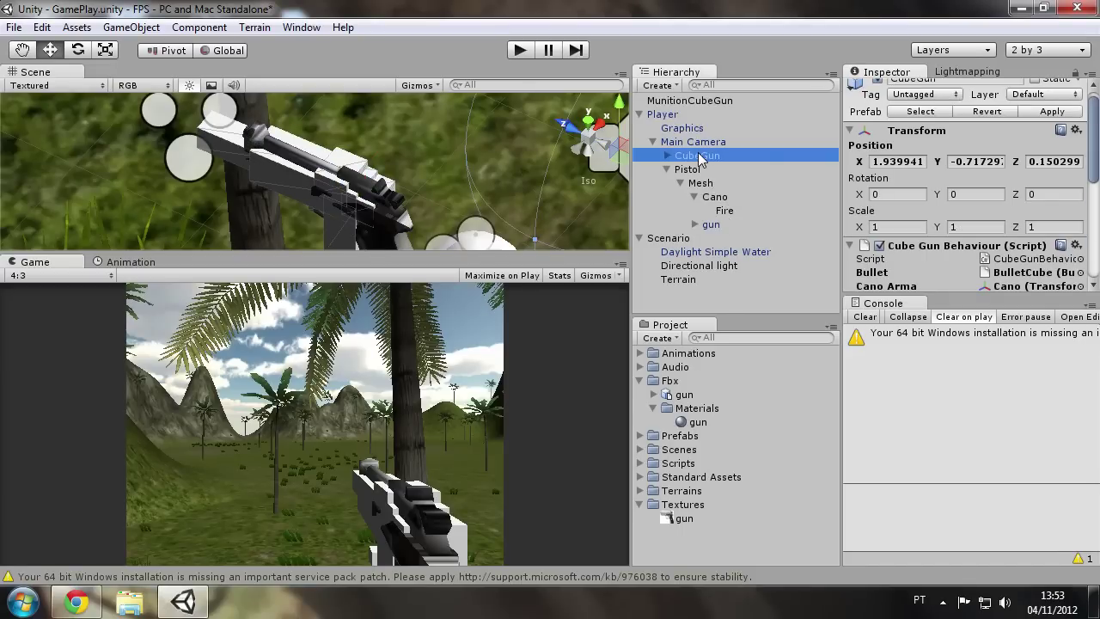
drag(1091, 157, 1092, 161)
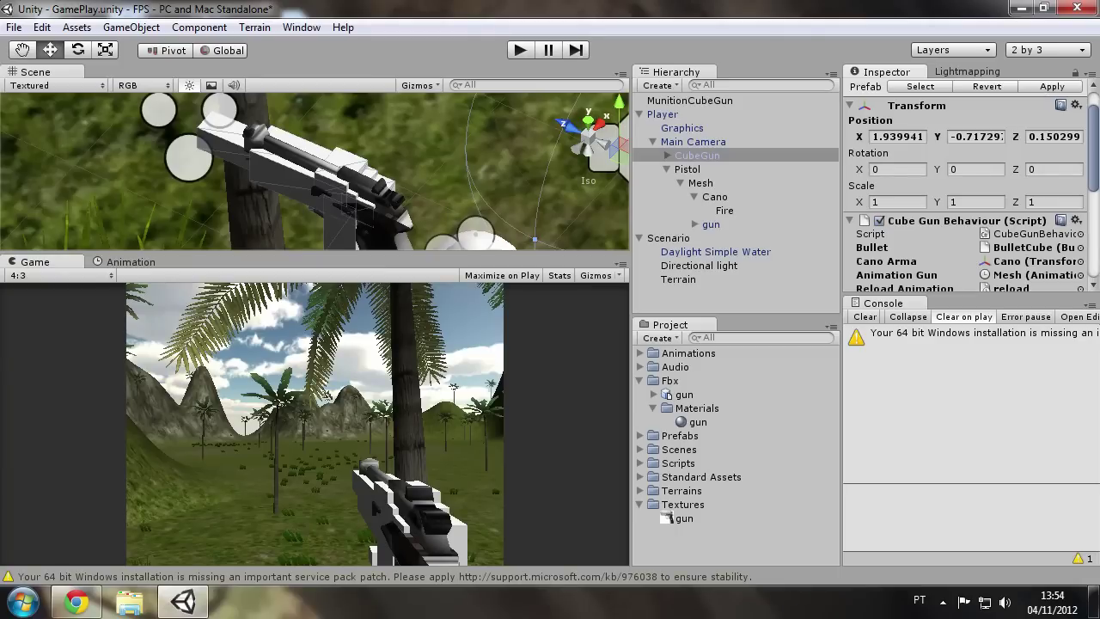
Step: Save CubeGun as a prefab in the Prefabs/Weapons folder
click(641, 381)
click(641, 394)
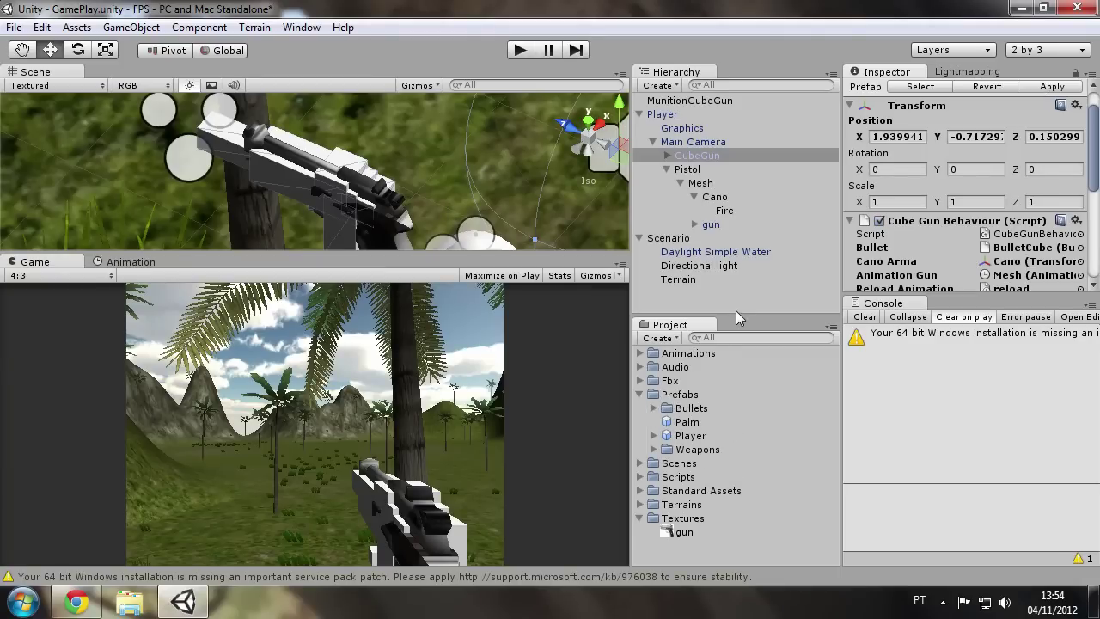
drag(697, 155, 640, 526)
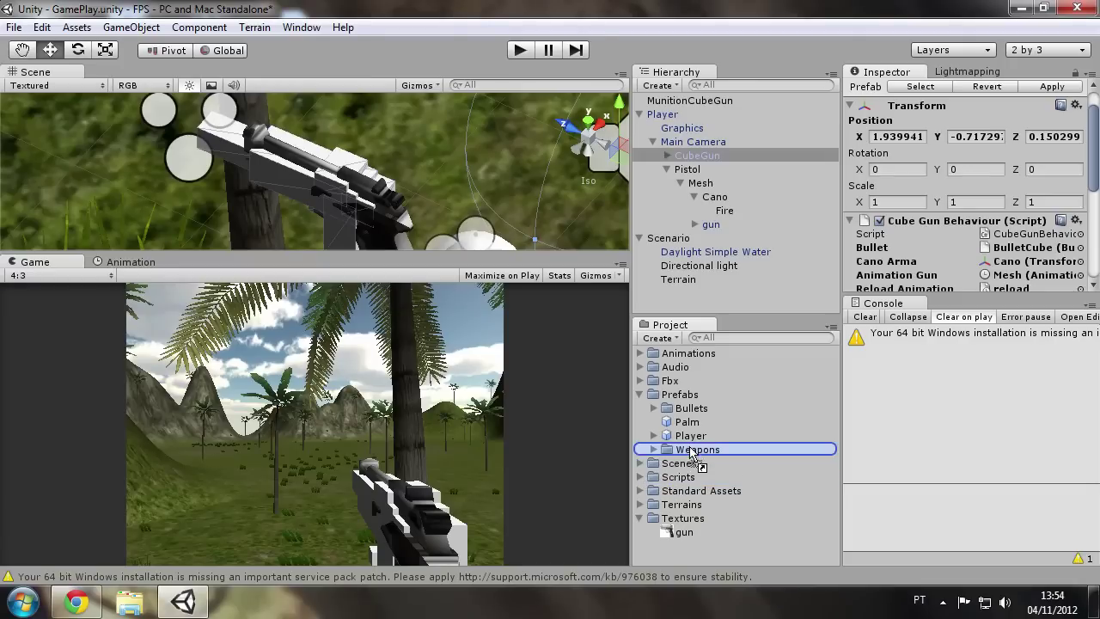
drag(640, 526, 683, 451)
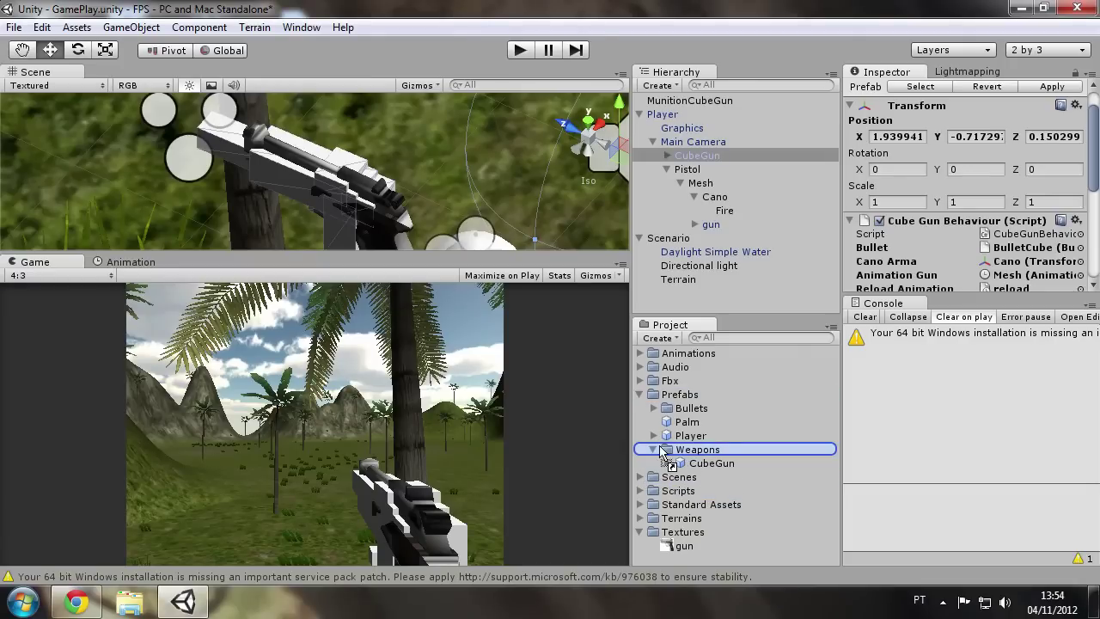
click(714, 463)
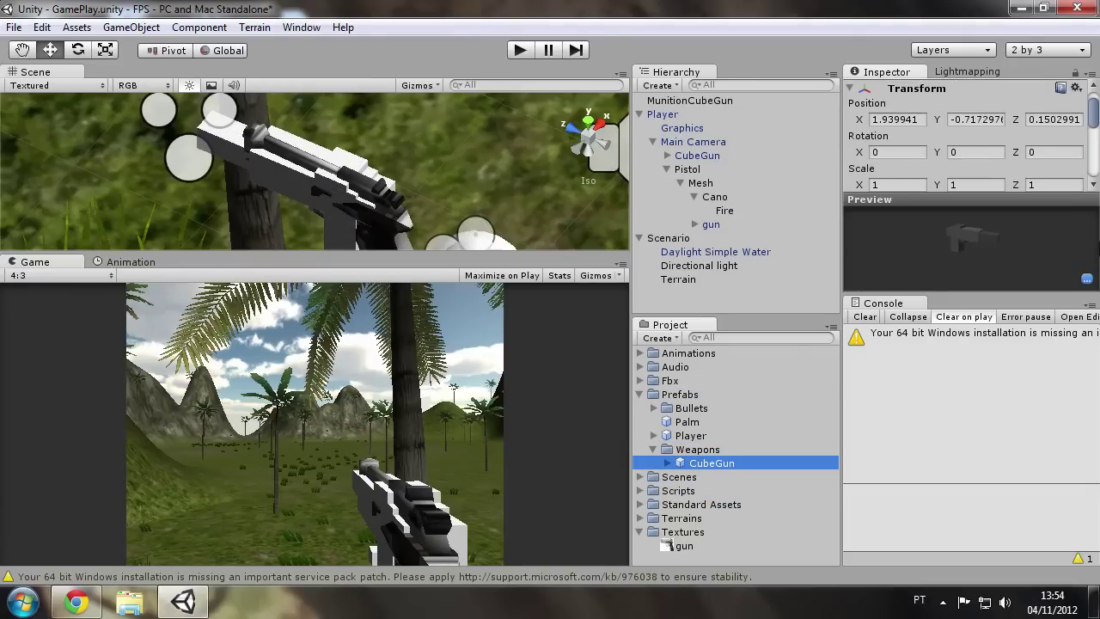
Step: Save the Pistol object as a prefab in Prefabs/Weapons
click(714, 183)
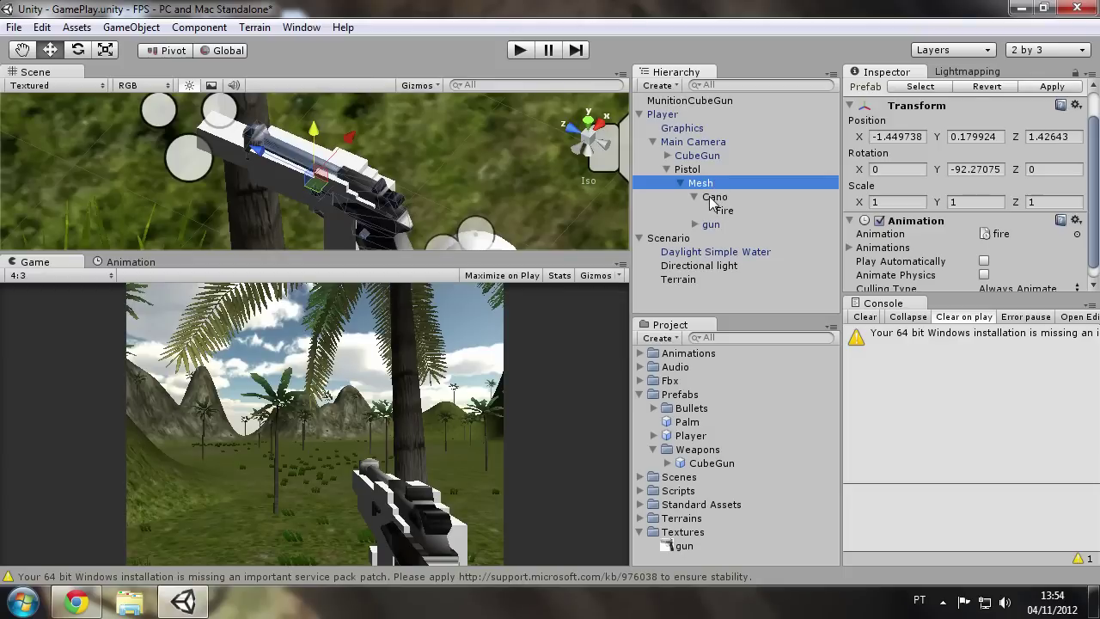
click(713, 198)
click(724, 212)
click(700, 185)
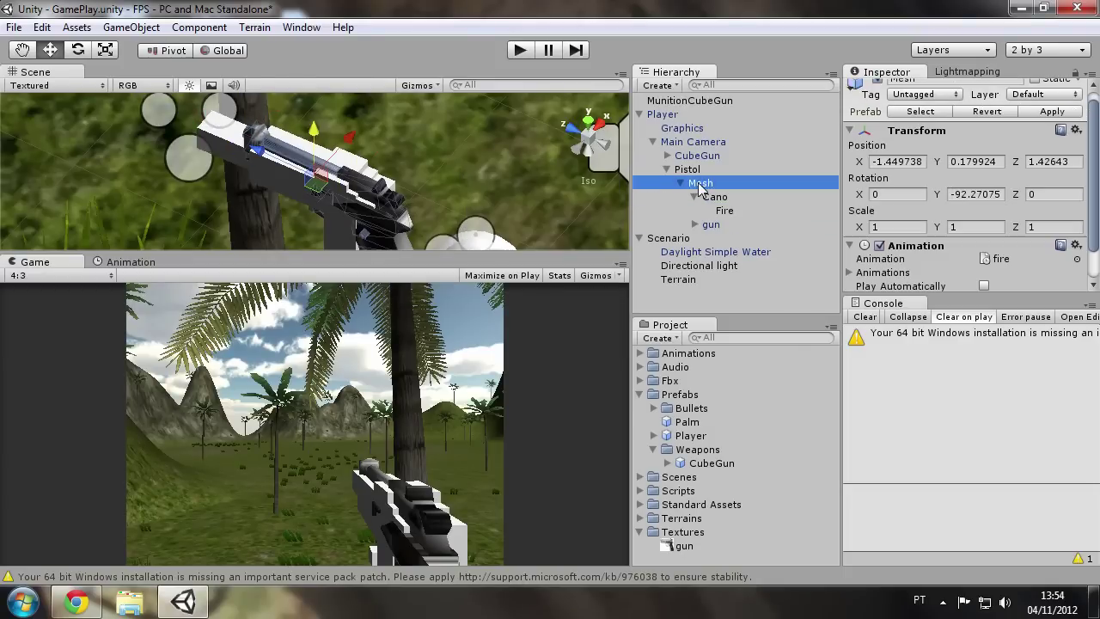
click(668, 170)
mouse_move(688, 169)
mouse_down()
mouse_move(813, 384)
mouse_move(716, 456)
mouse_up()
Step: Compare the Pistol and CubeGun prefab previews, then reselect CubeGun in the scene
click(706, 464)
click(710, 478)
click(706, 465)
click(709, 478)
click(704, 465)
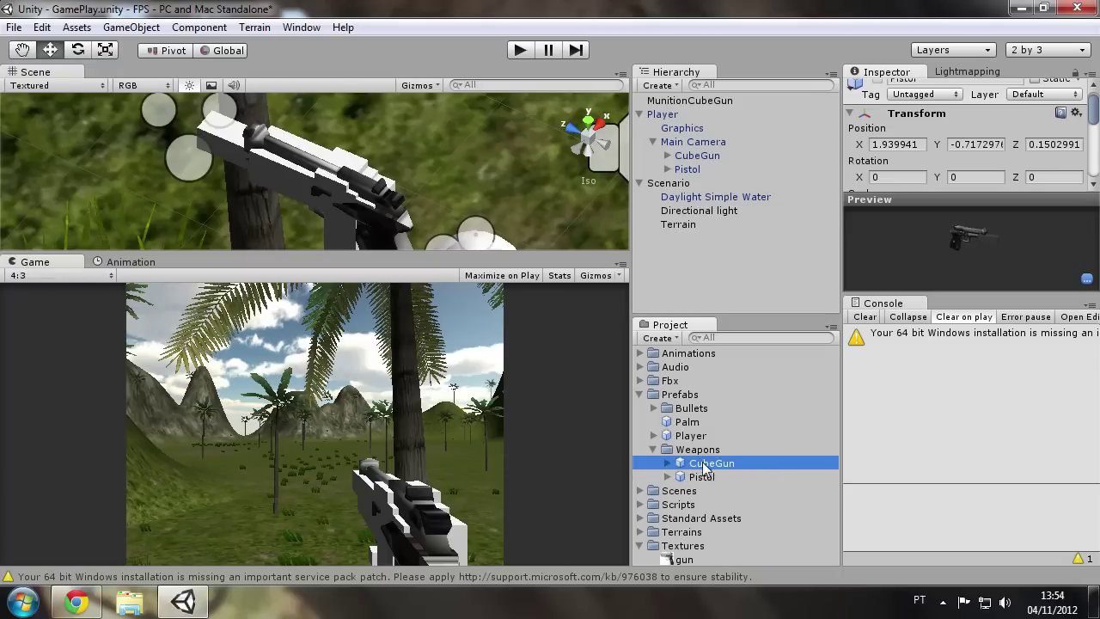
click(704, 479)
click(707, 464)
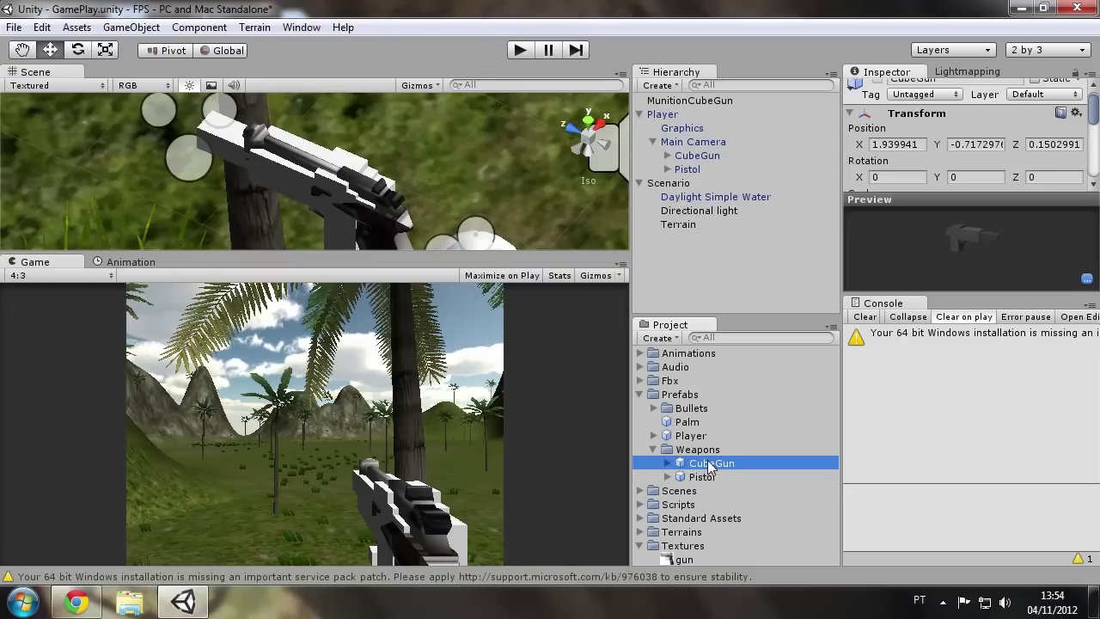
click(694, 156)
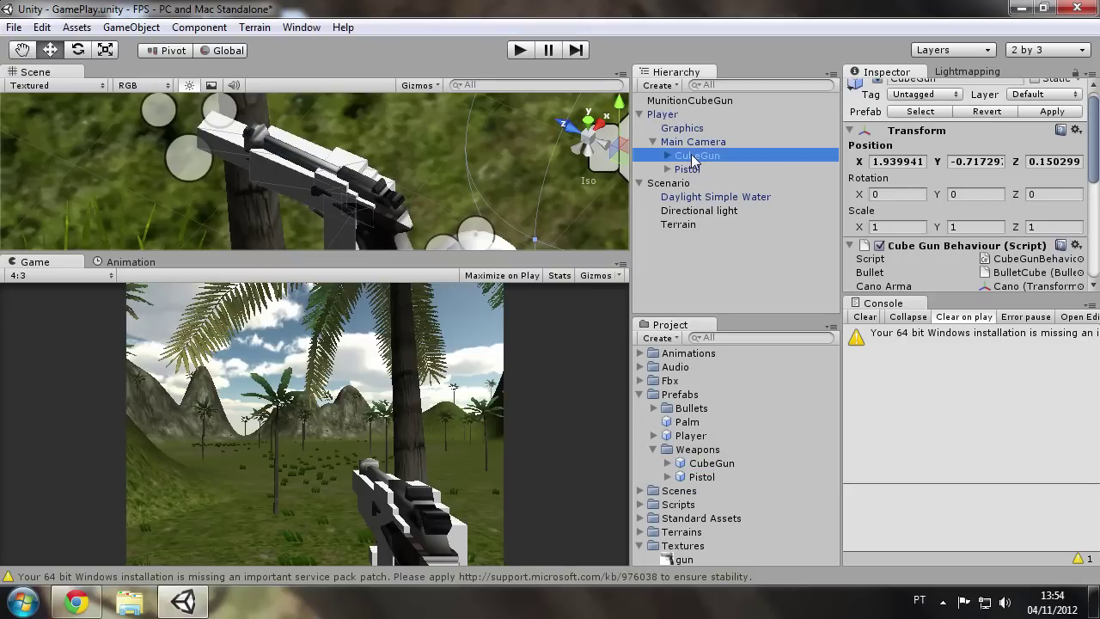
Step: Delete CubeGun from the scene, leaving the Pistol under Main Camera
scroll(1081, 200, down, 6)
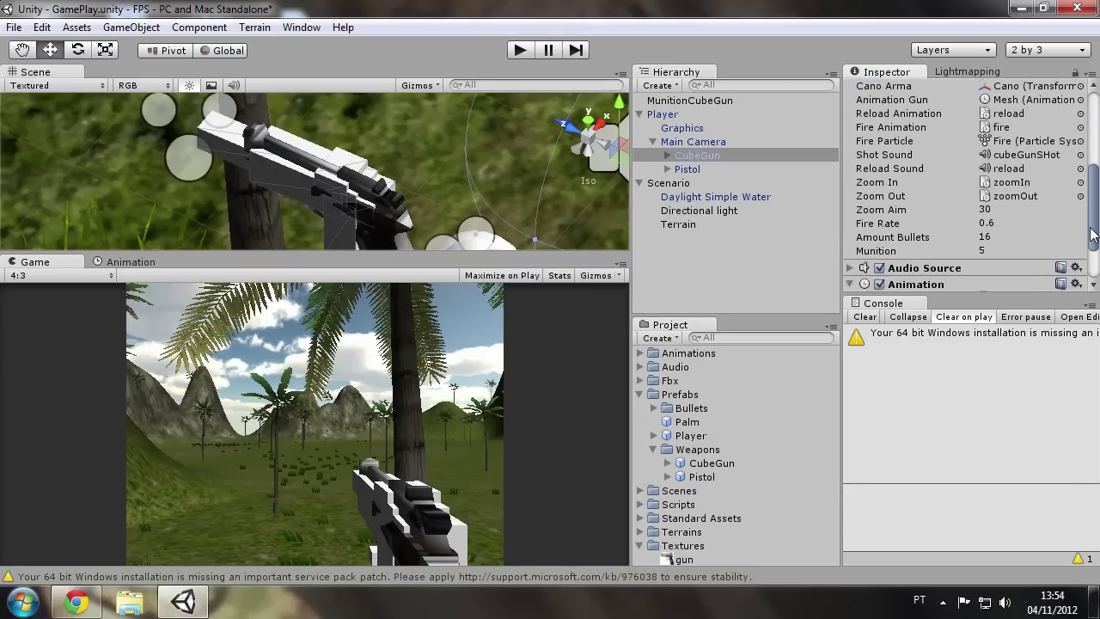
scroll(1081, 199, up, 4)
scroll(1081, 199, up, 3)
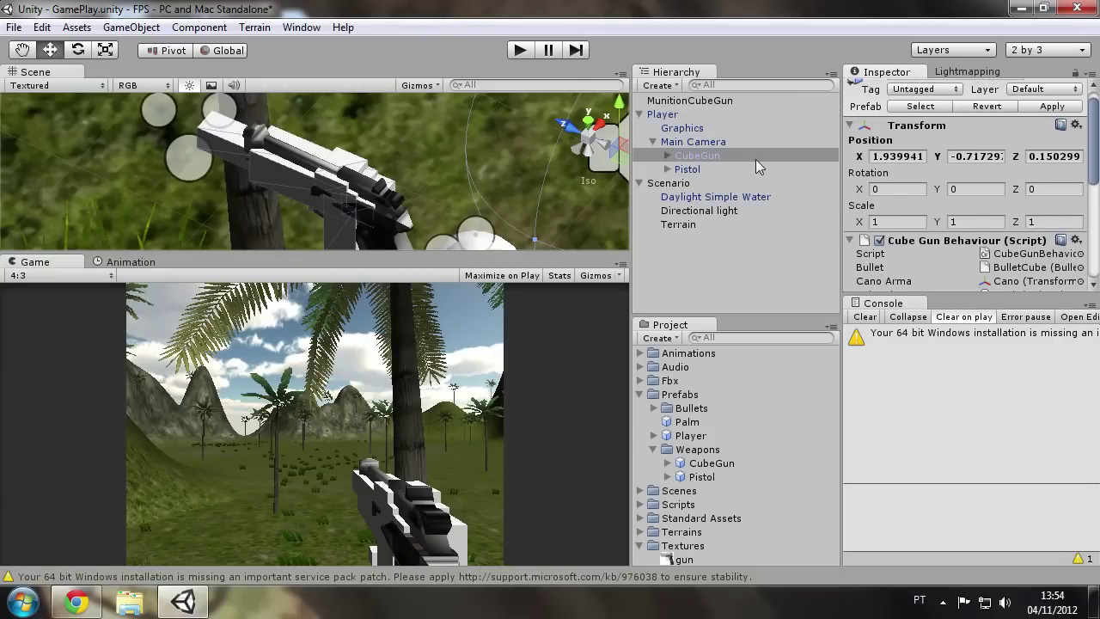
click(701, 158)
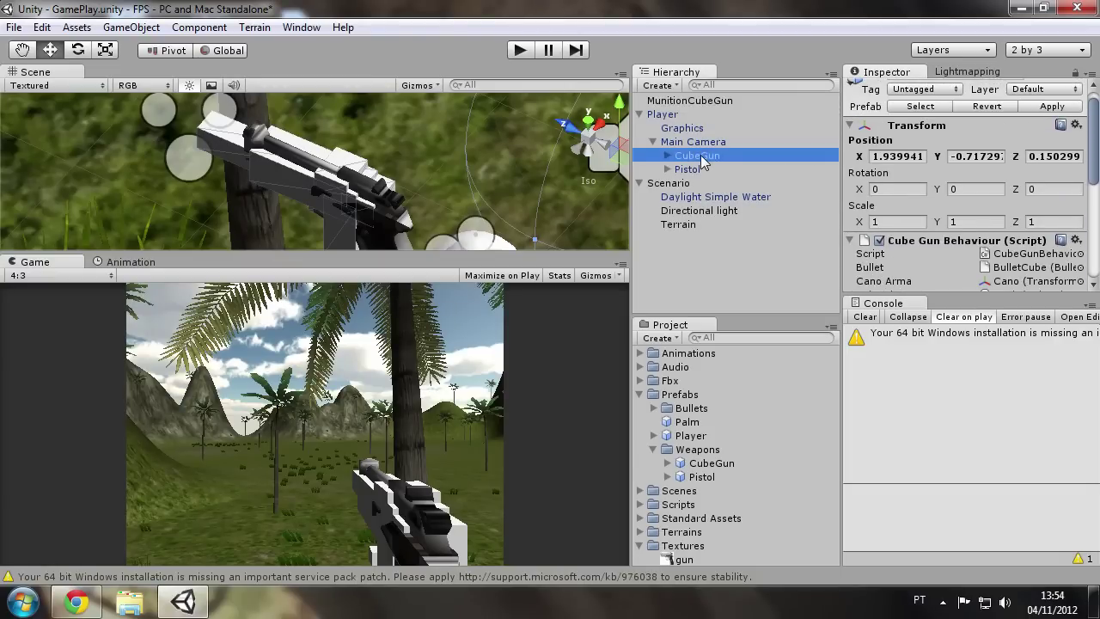
key(Delete)
click(696, 143)
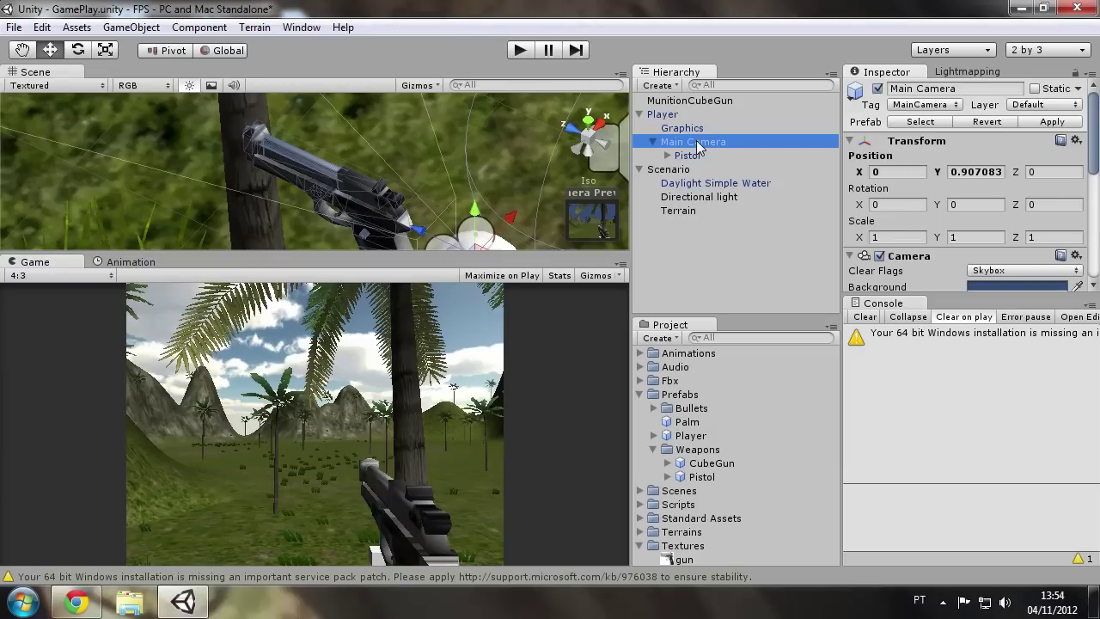
Step: Select the pistol's gun child in the Hierarchy, then collapse it and the Weapons folder
mouse_move(358, 116)
alt+mouse_down()
mouse_move(441, 144)
mouse_move(418, 206)
mouse_move(460, 192)
mouse_move(452, 206)
alt+mouse_up()
click(416, 197)
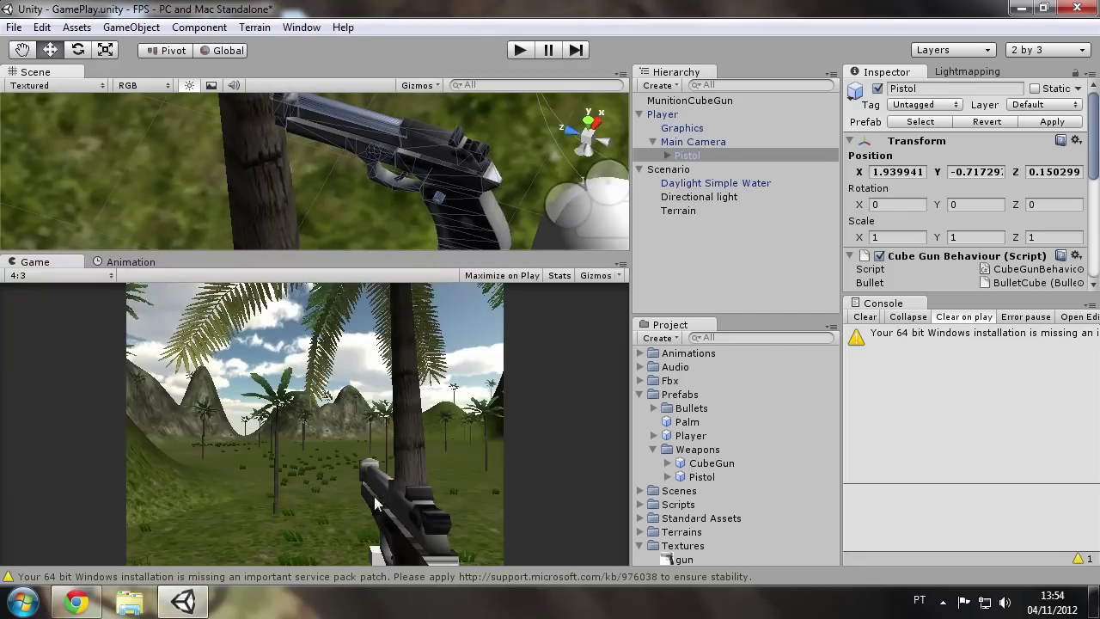
click(484, 175)
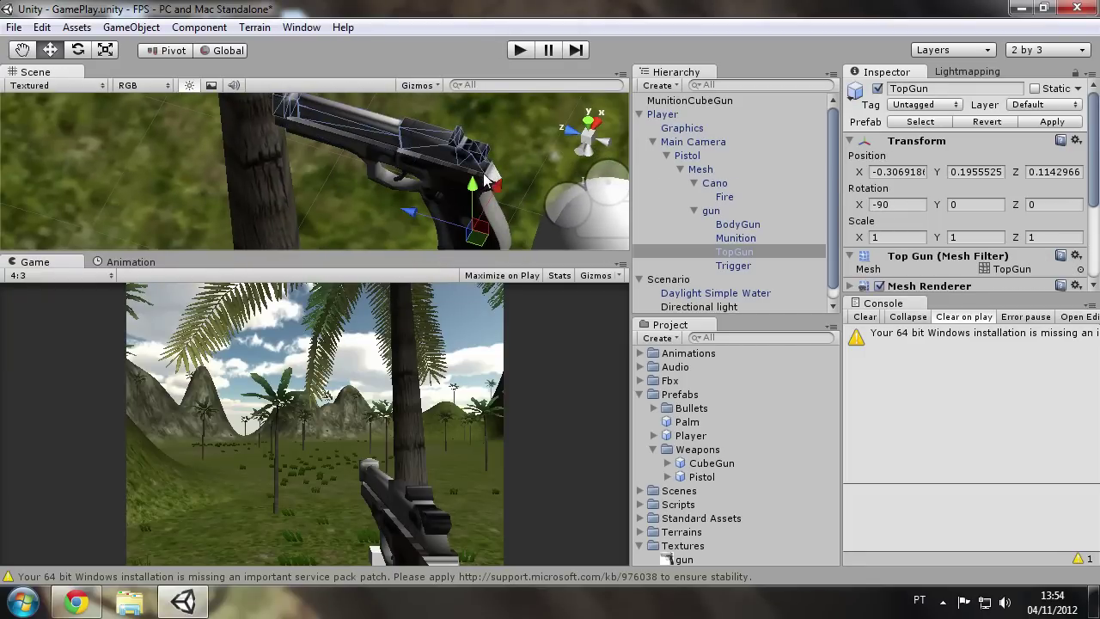
click(711, 213)
drag(1098, 163, 1096, 279)
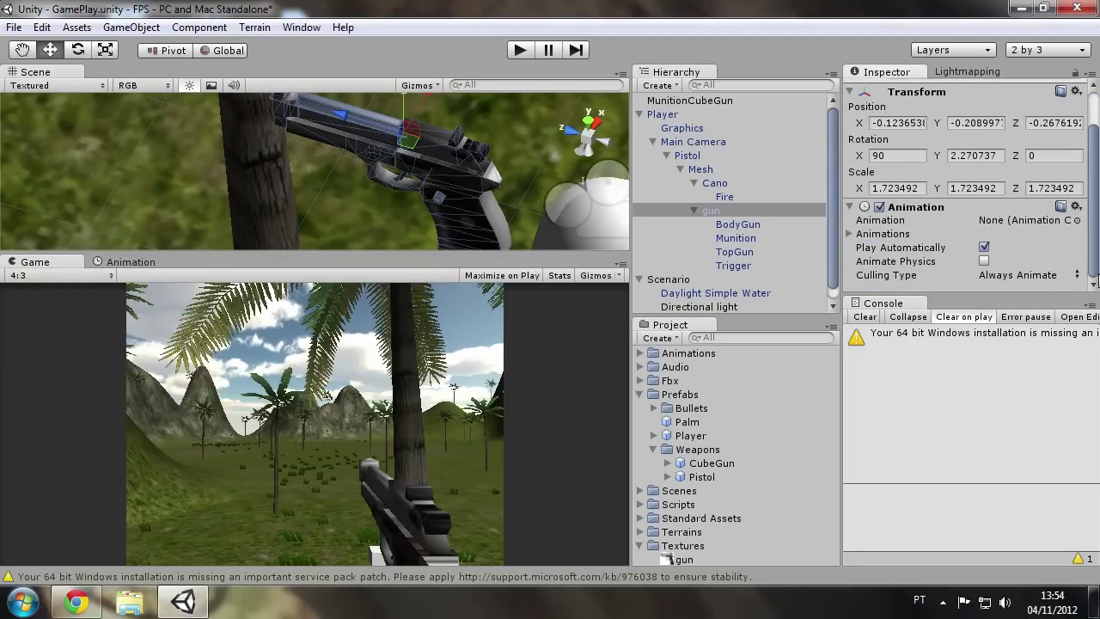
click(693, 211)
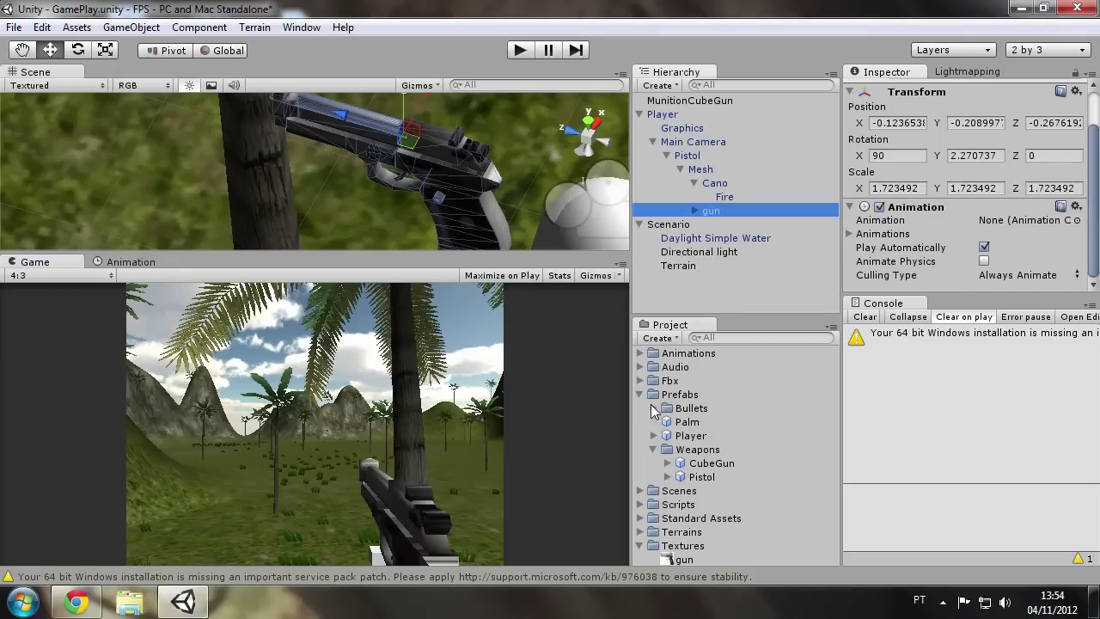
click(655, 450)
Step: Select the gun material under Fbx > Materials in the Project panel
click(640, 395)
click(640, 381)
click(697, 421)
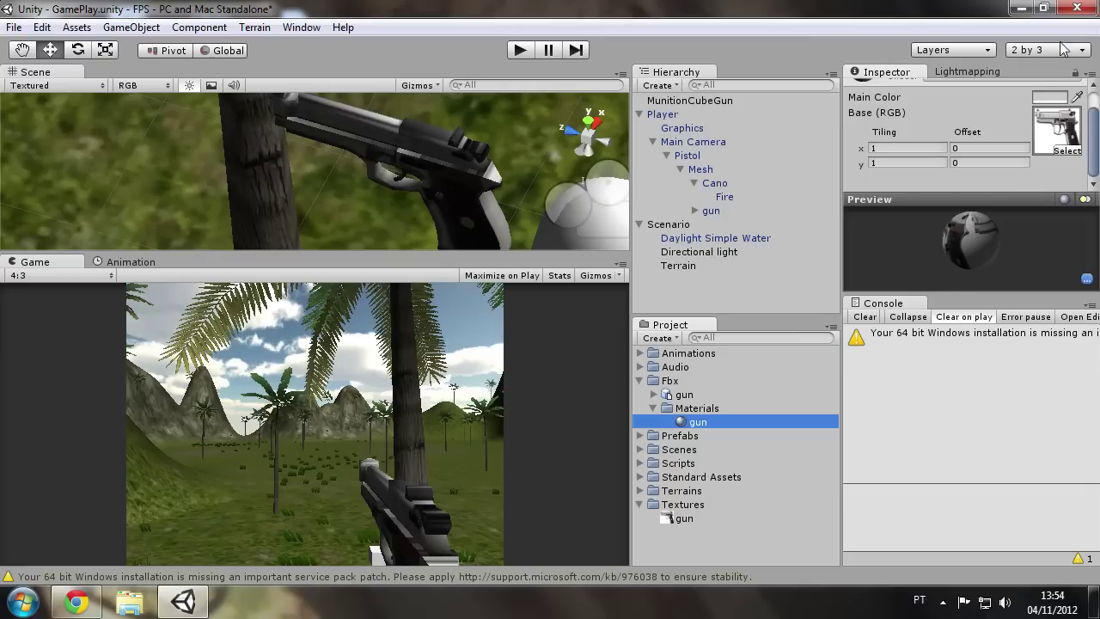
drag(1095, 141, 1096, 103)
drag(979, 292, 982, 411)
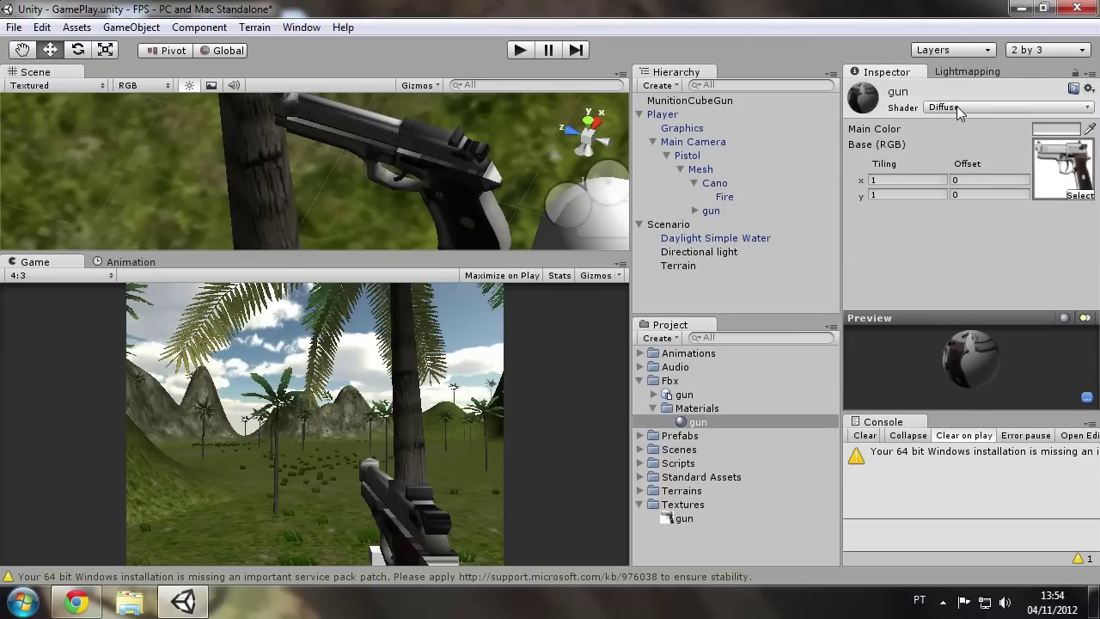
Step: Choose Bumped Specular as the material's shader and view the pistol from new angles
click(957, 107)
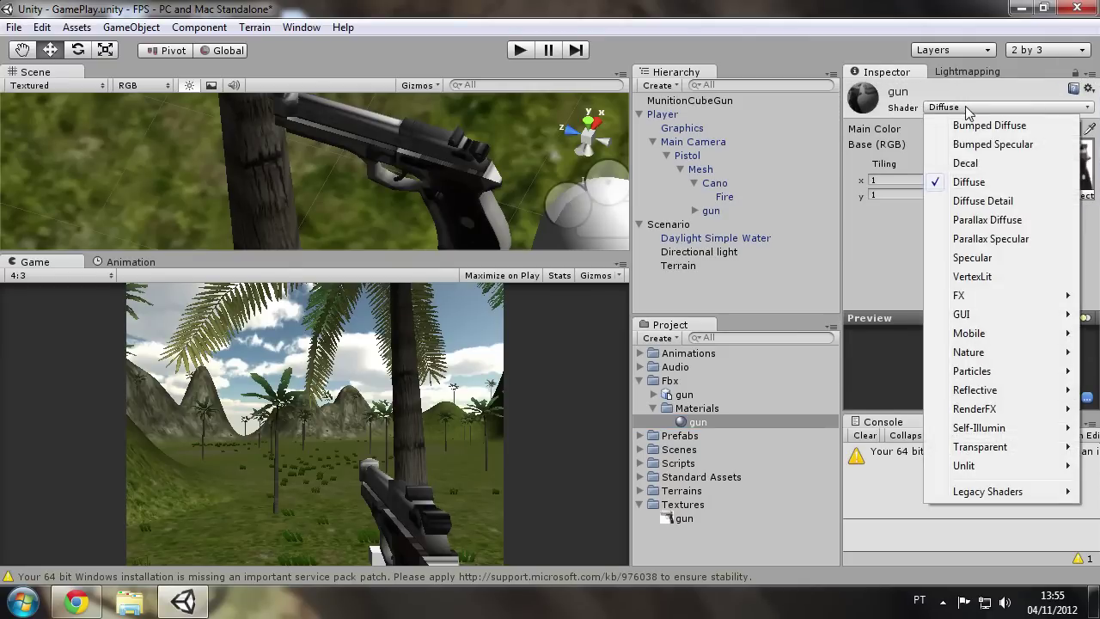
click(992, 143)
scroll(1097, 161, down, 1)
scroll(1096, 161, up, 1)
drag(1097, 162, 1095, 225)
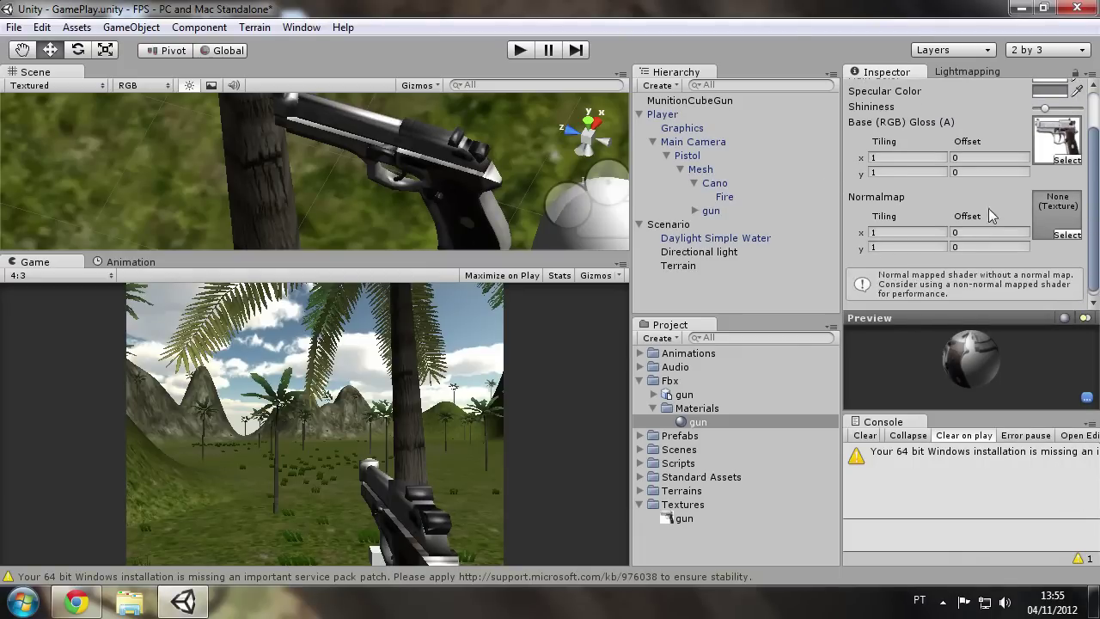
alt+drag(474, 143, 381, 129)
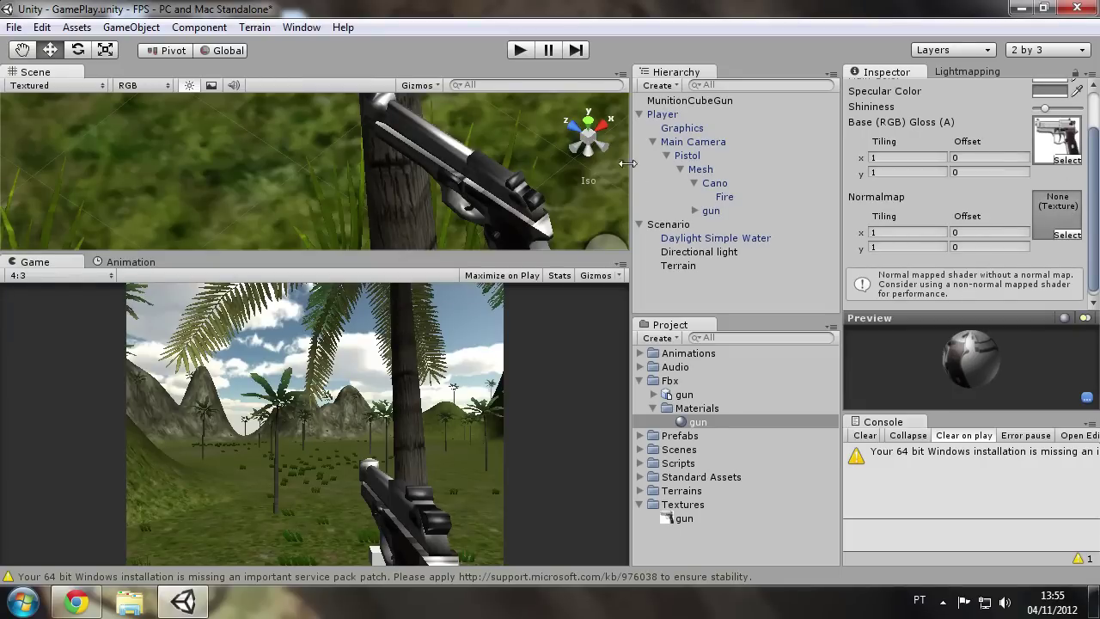
mouse_move(520, 197)
alt+mouse_down()
mouse_move(572, 178)
mouse_move(539, 199)
mouse_move(550, 189)
alt+mouse_up()
Step: Duplicate Textures/gun with Ctrl+D and name the copy gunNormal
click(1057, 138)
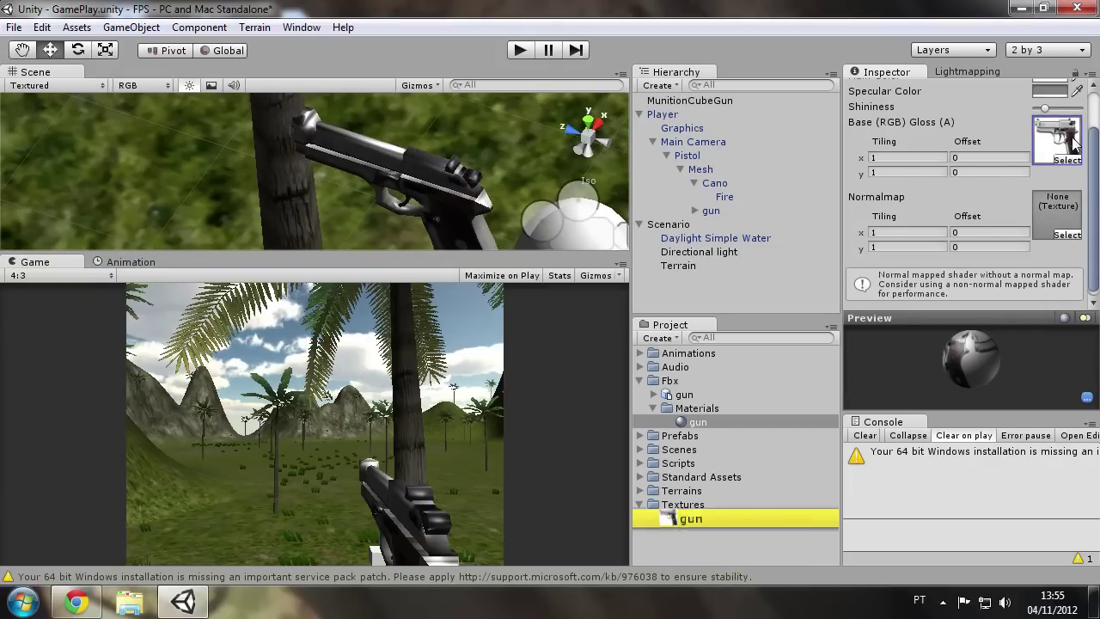
click(716, 516)
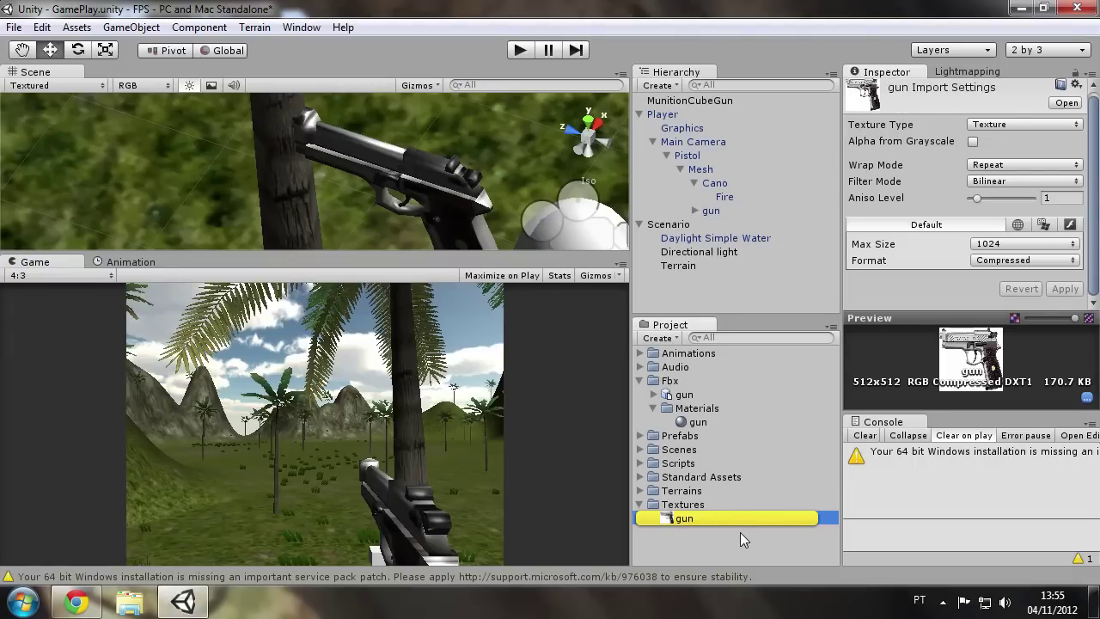
key(ctrl+d)
click(715, 533)
key(End)
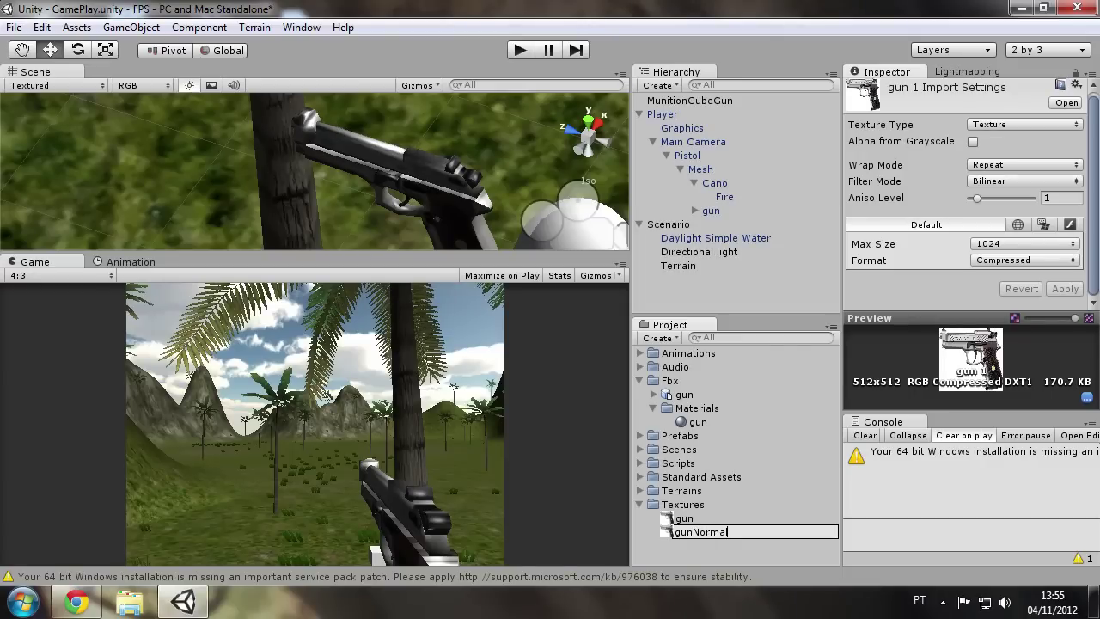
key(Return)
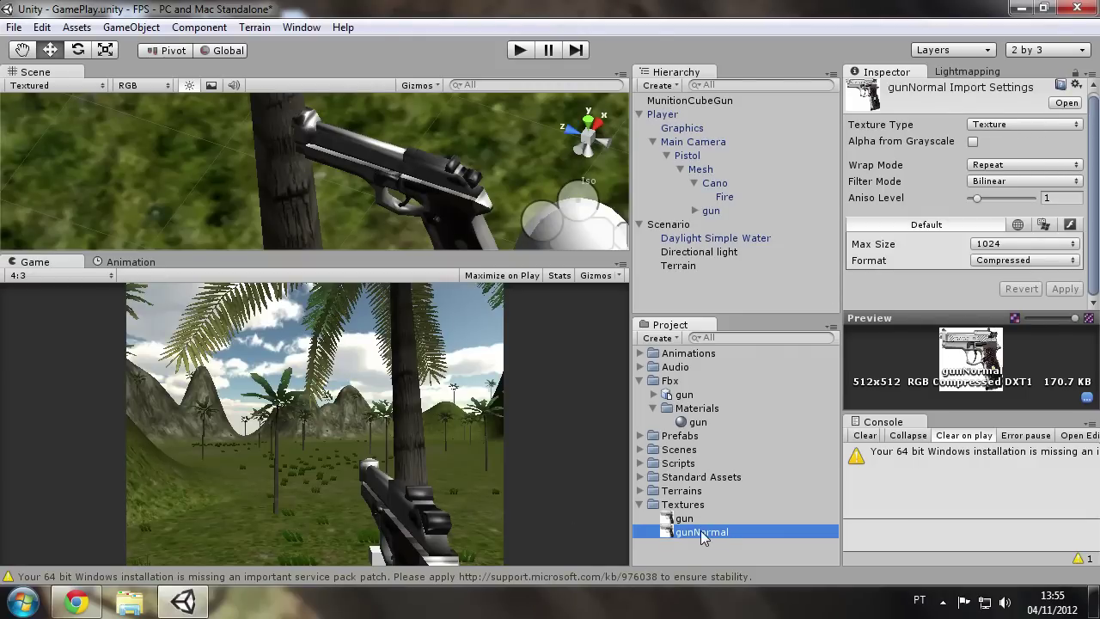
Step: Set gunNormal's Texture Type to Normal map, turn off Create from Grayscale, and apply
click(1002, 127)
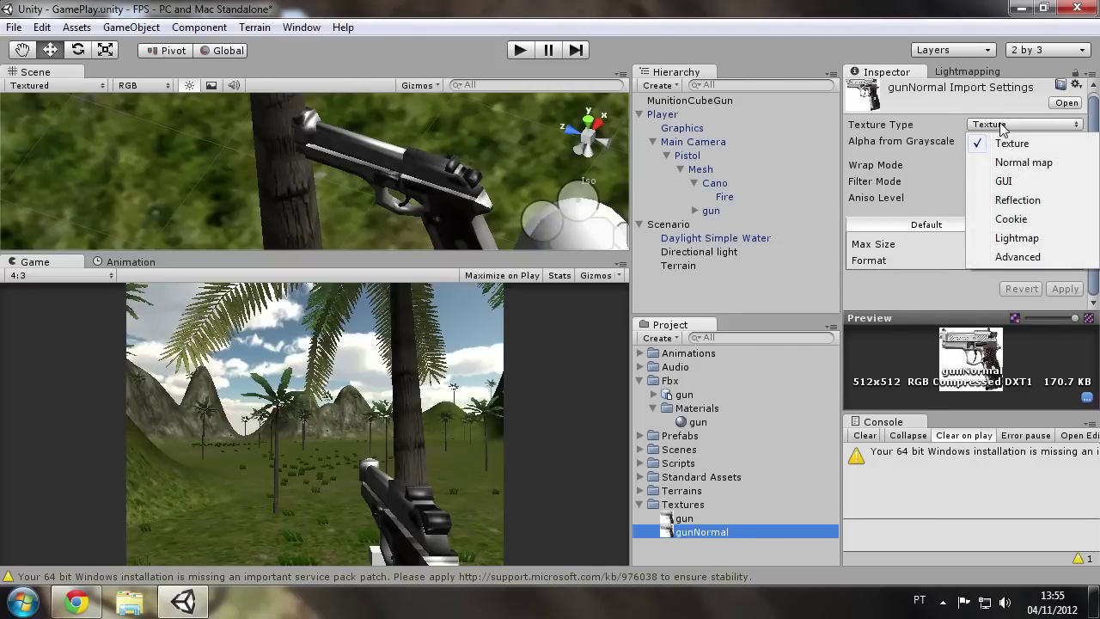
click(1022, 163)
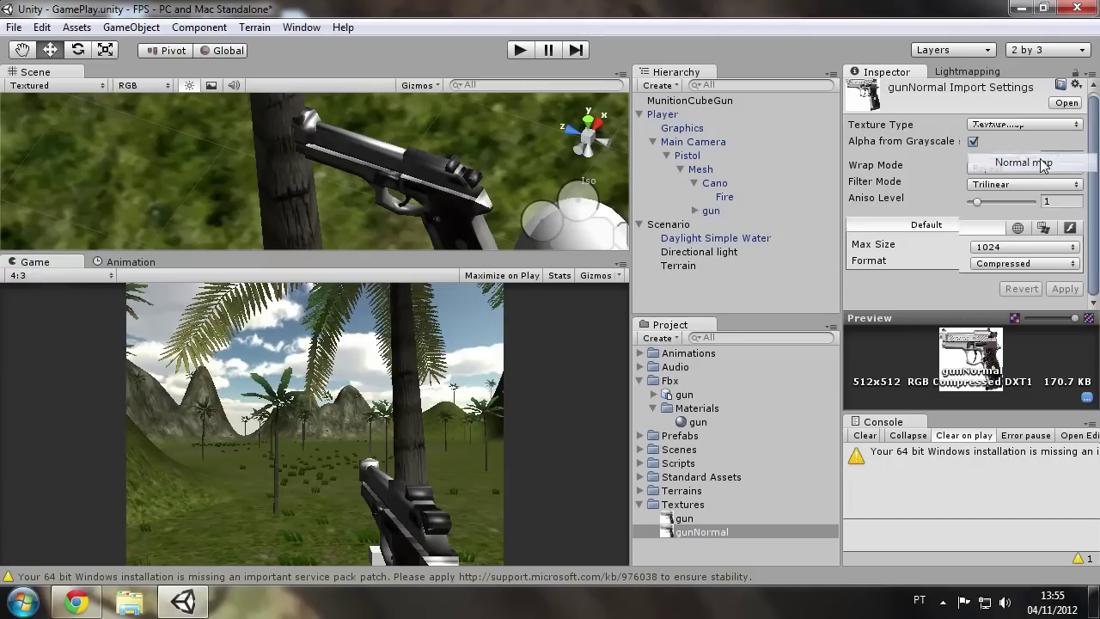
scroll(1096, 159, down, 2)
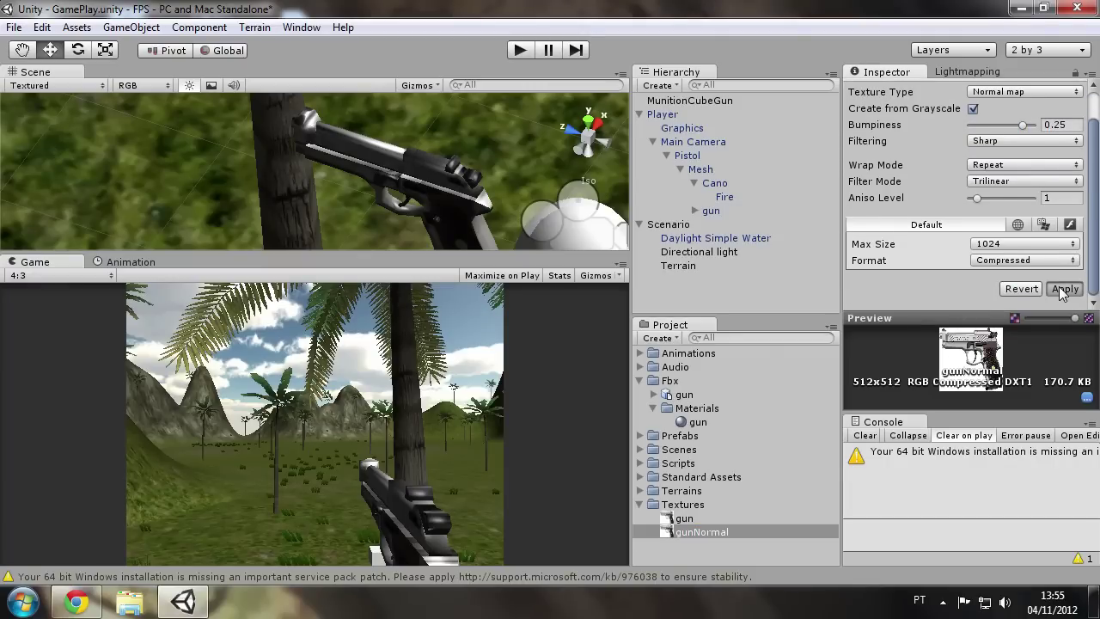
click(1064, 289)
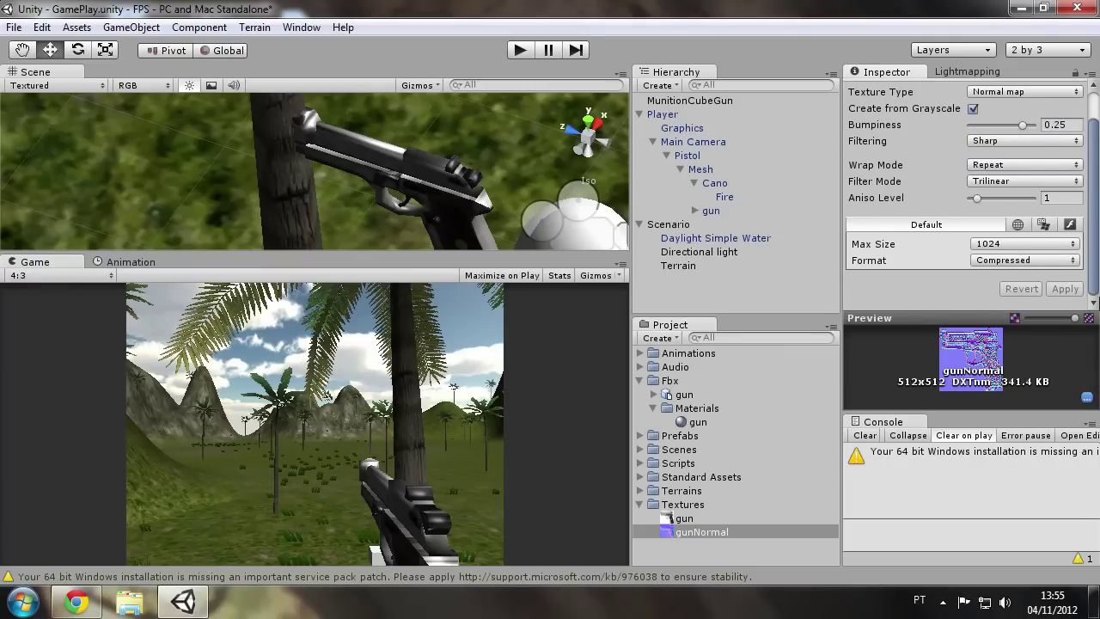
scroll(1096, 206, up, 2)
mouse_move(1098, 212)
mouse_down()
mouse_move(1096, 262)
mouse_move(1098, 159)
mouse_up()
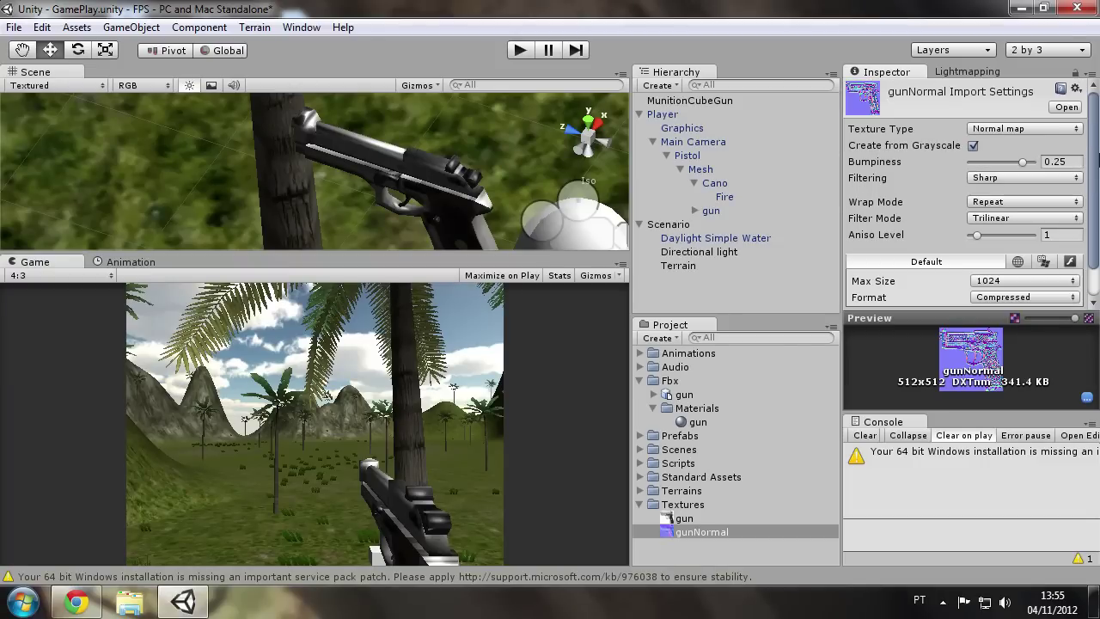
click(973, 145)
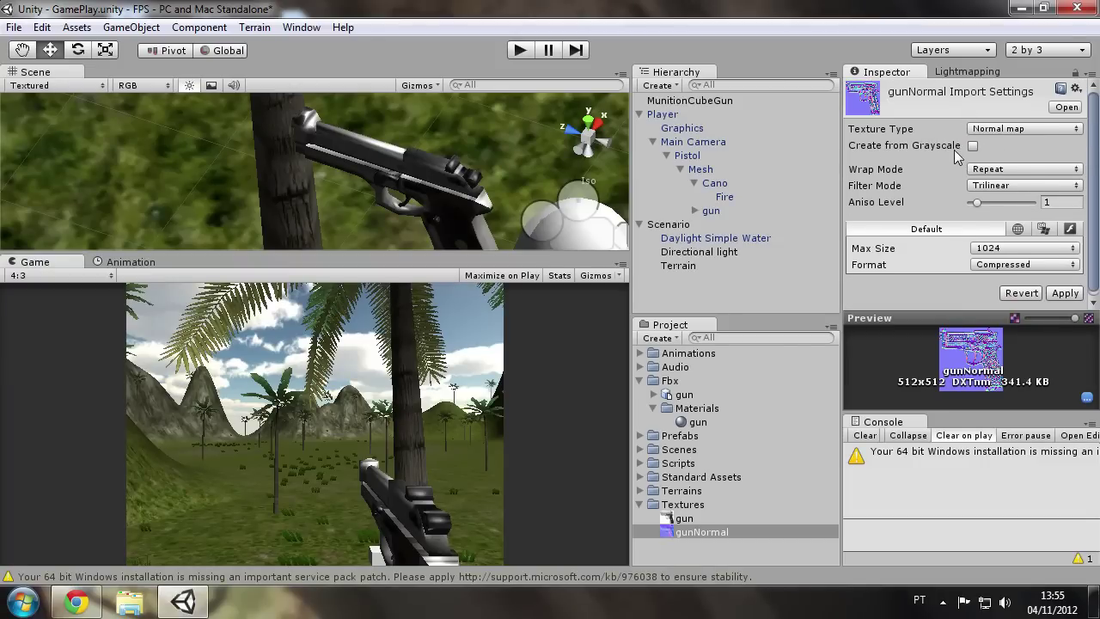
click(1055, 294)
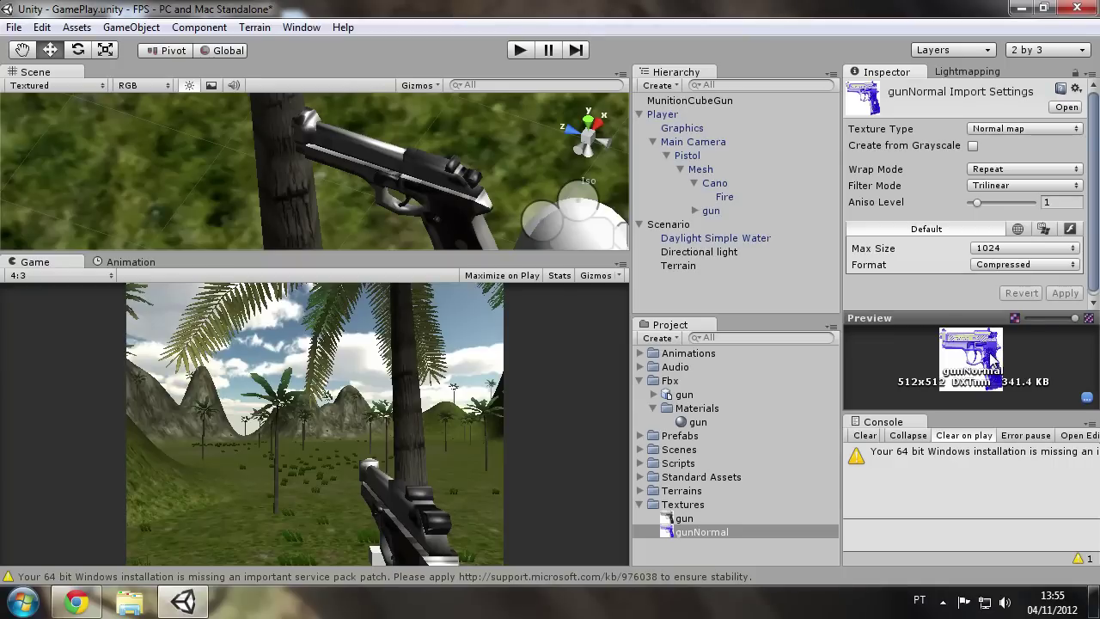
Step: Select the Pistol and orbit the view closer around its grip
click(471, 201)
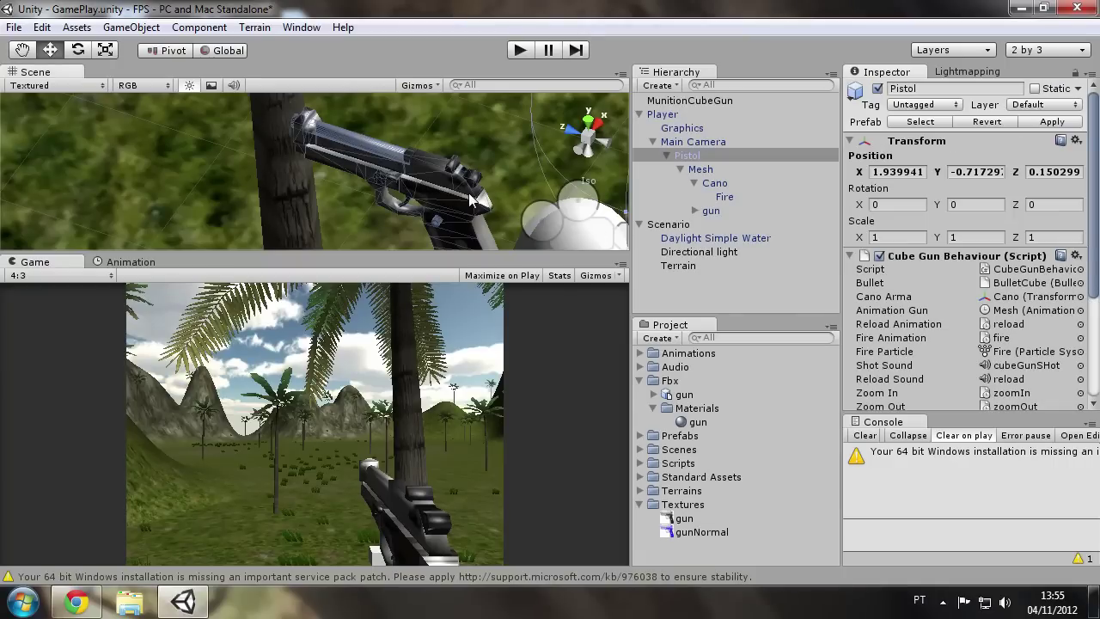
alt+drag(574, 203, 491, 135)
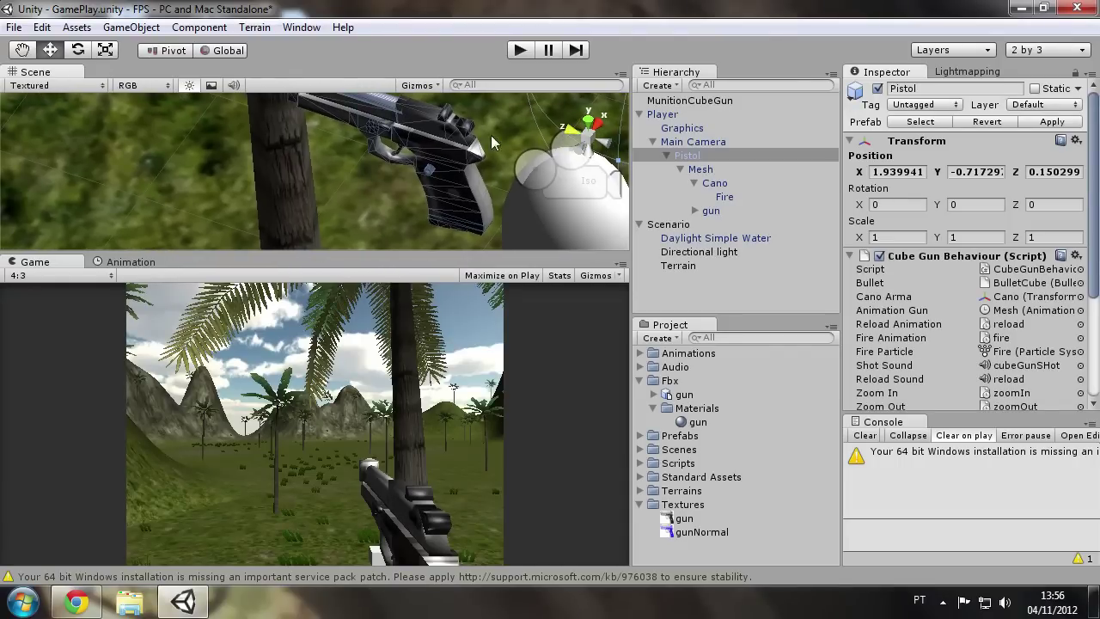
click(668, 158)
scroll(862, 215, down, 3)
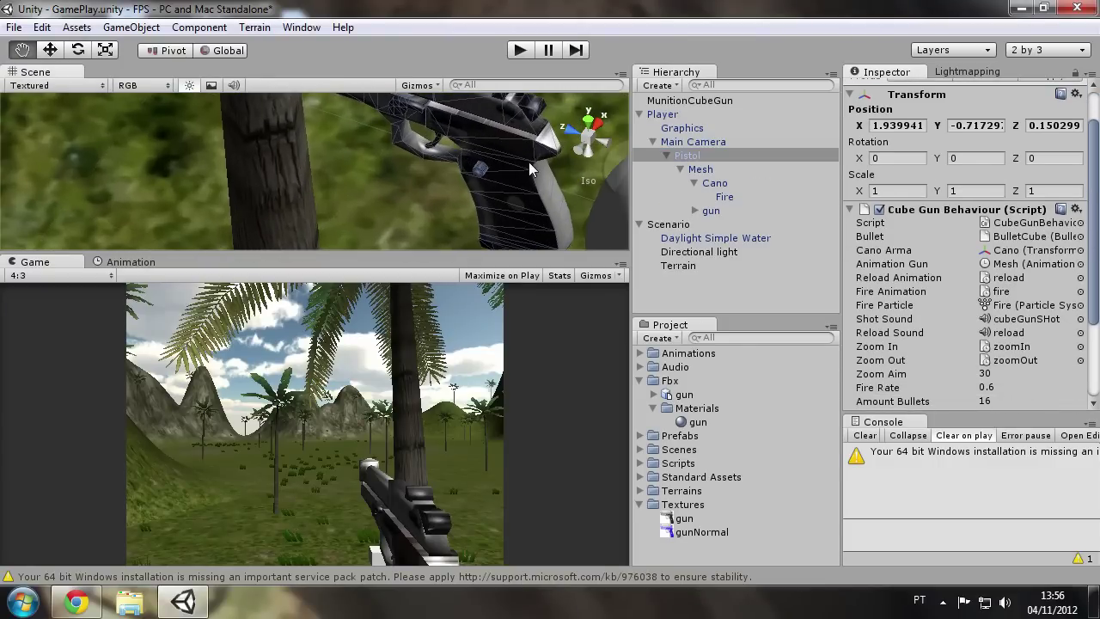
alt+drag(529, 161, 457, 175)
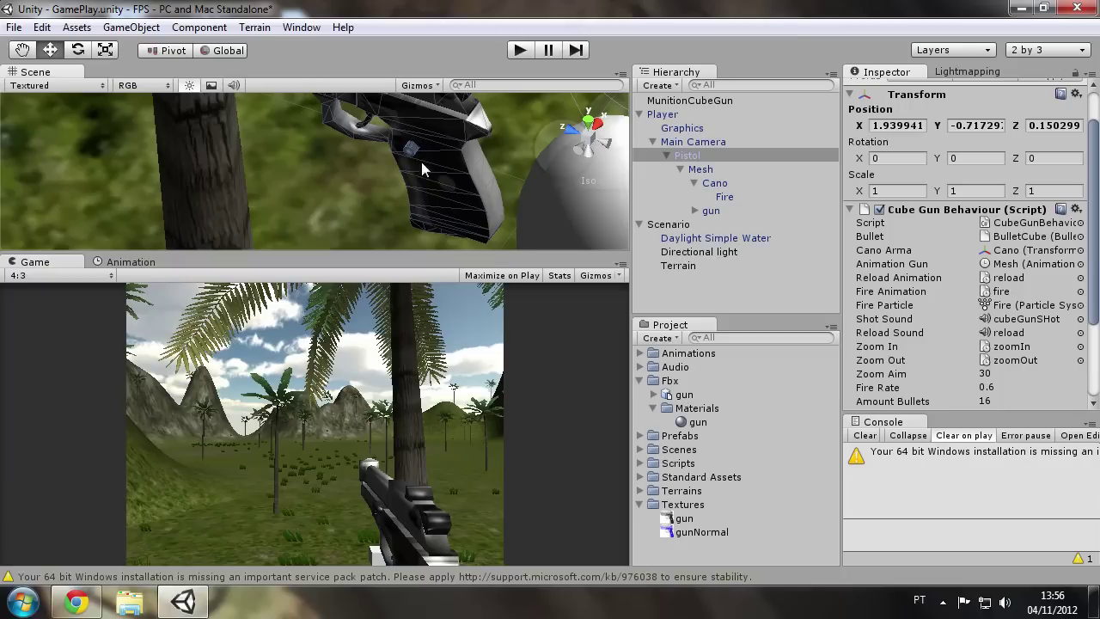
scroll(1097, 266, up, 3)
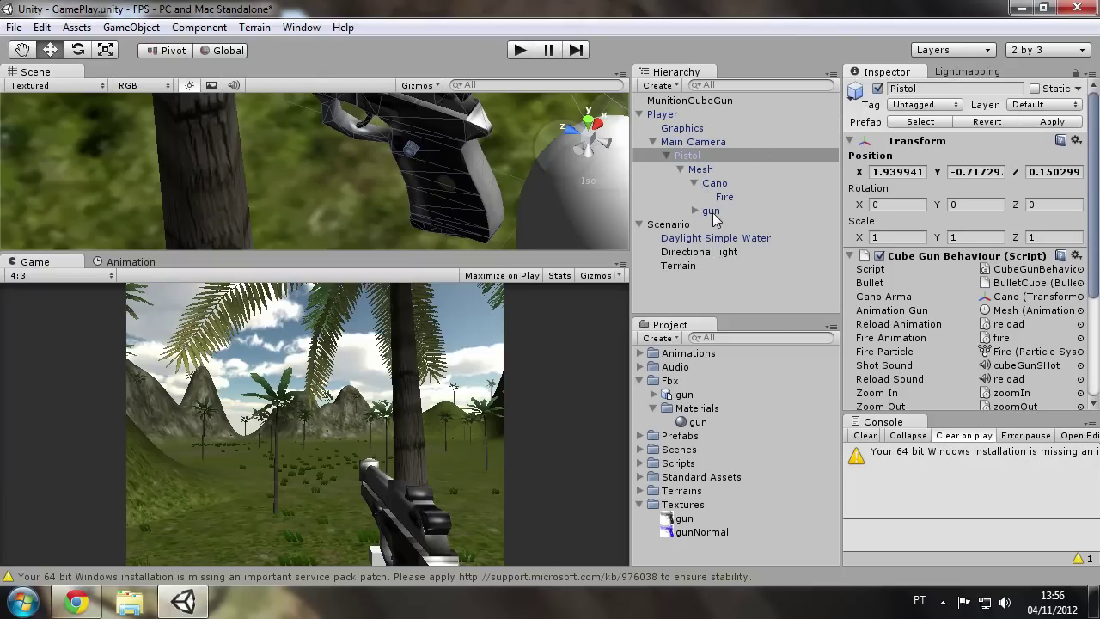
Step: Assign gunNormal as the gun material's normal map, maximise shininess, and use dark grey specular
click(691, 422)
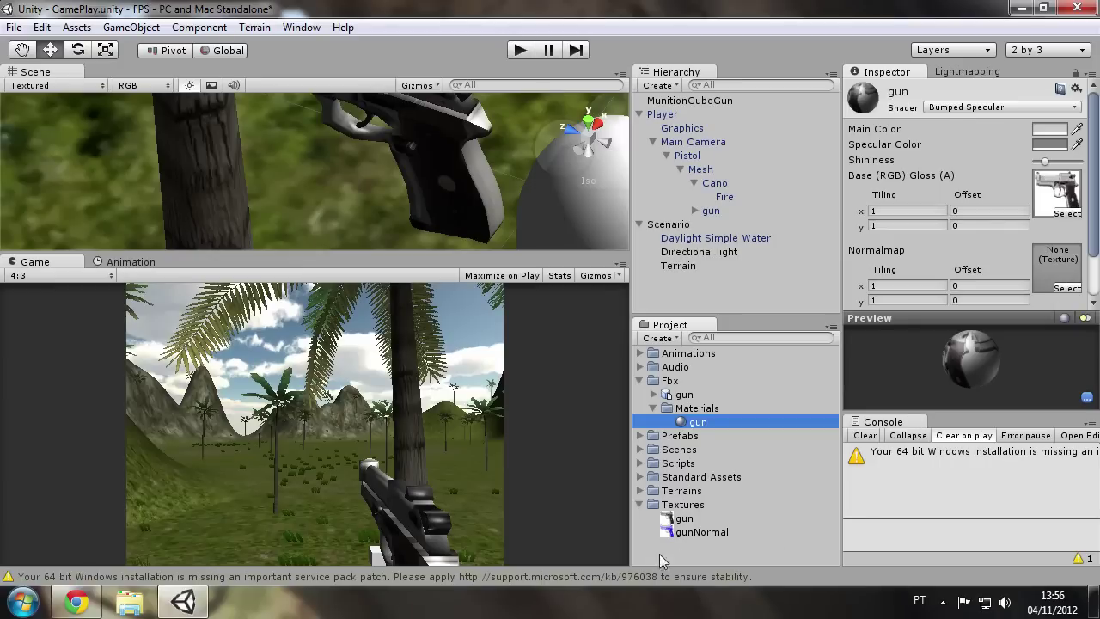
drag(690, 533, 1055, 269)
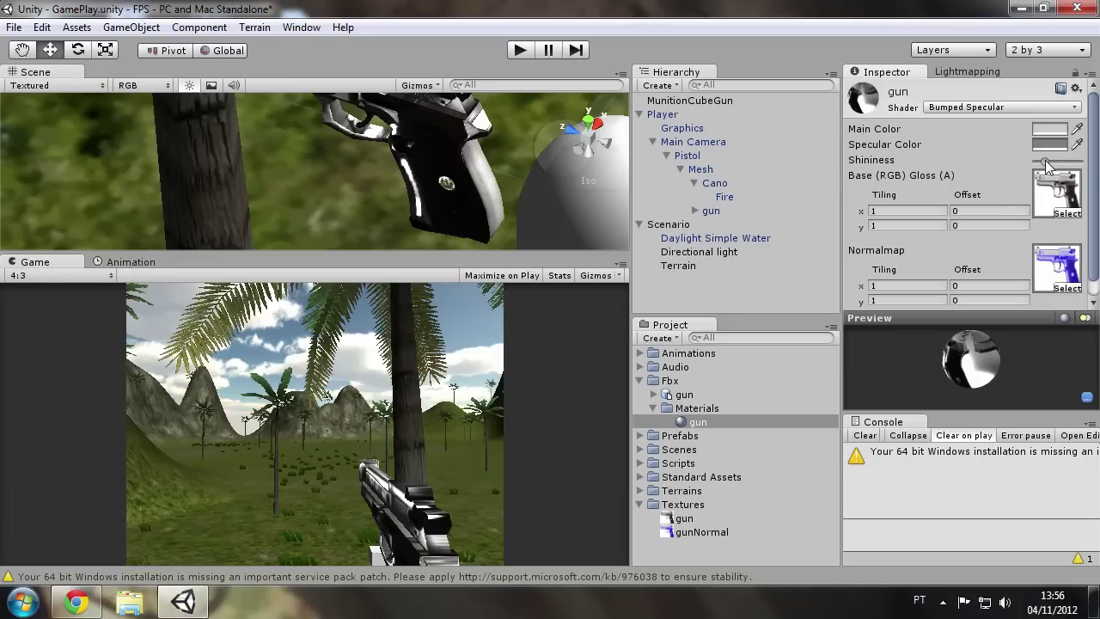
mouse_move(1045, 161)
mouse_down()
mouse_move(1091, 163)
mouse_move(1063, 162)
mouse_up()
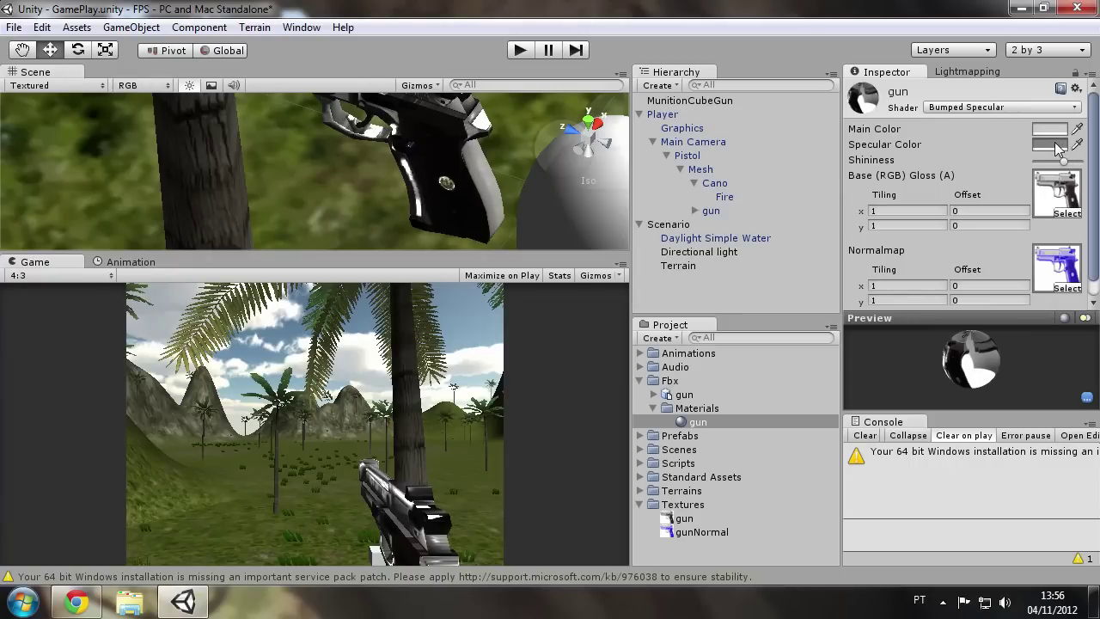
click(1050, 144)
mouse_move(21, 86)
mouse_down()
mouse_move(167, 133)
mouse_move(23, 168)
mouse_up()
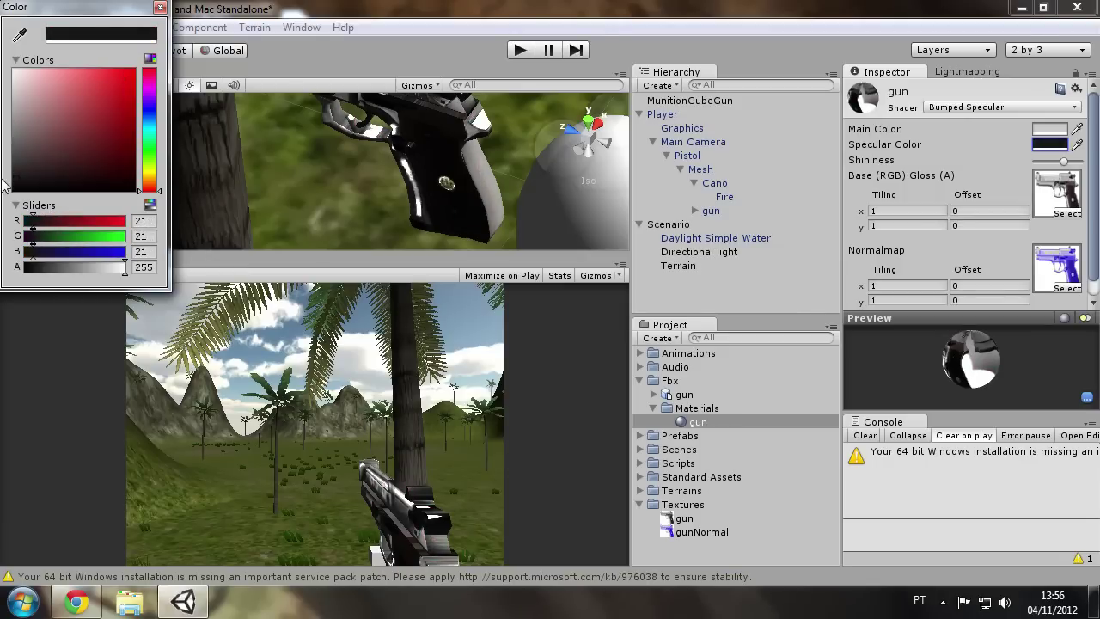
drag(23, 168, 3, 168)
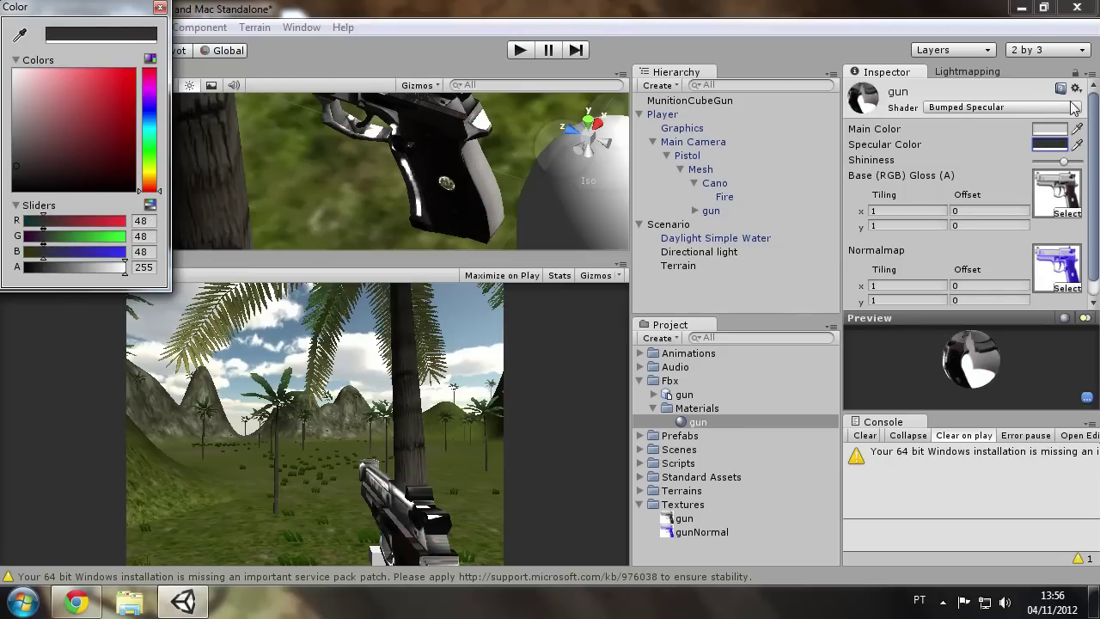
Step: Set the material's Main Color to pure white and orbit to see the pistol's other side
click(1050, 129)
drag(19, 77, 5, 41)
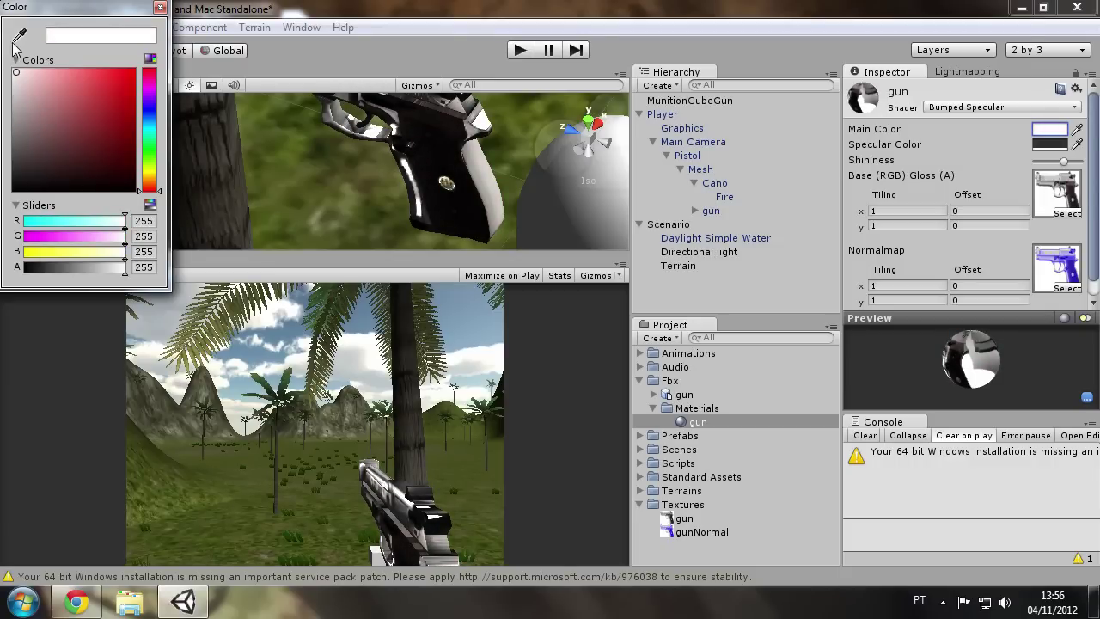
click(159, 6)
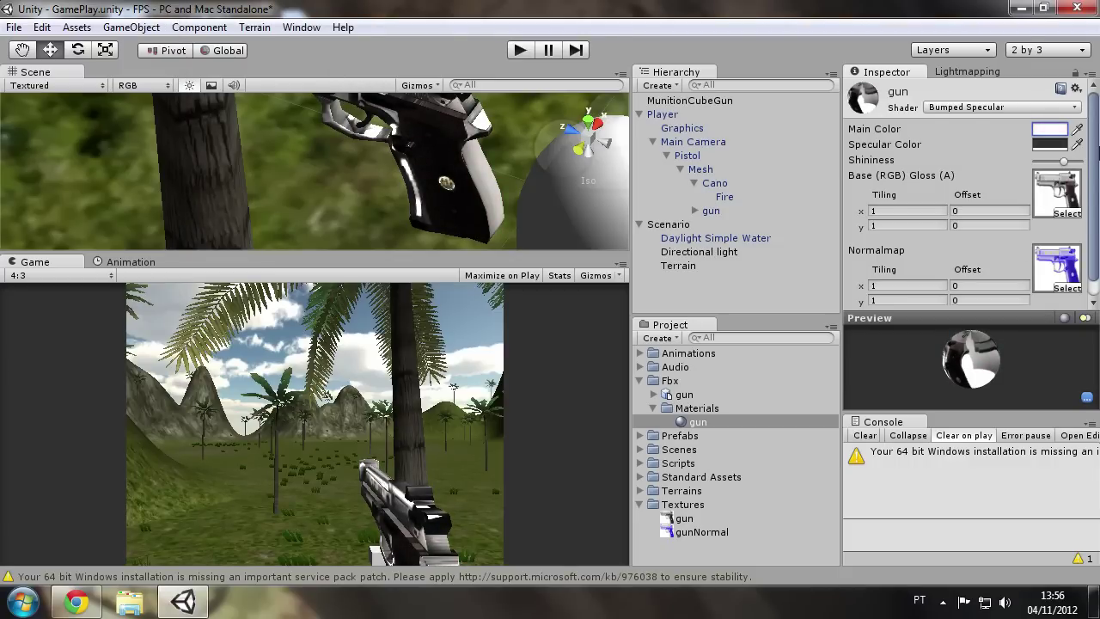
drag(1096, 153, 1097, 182)
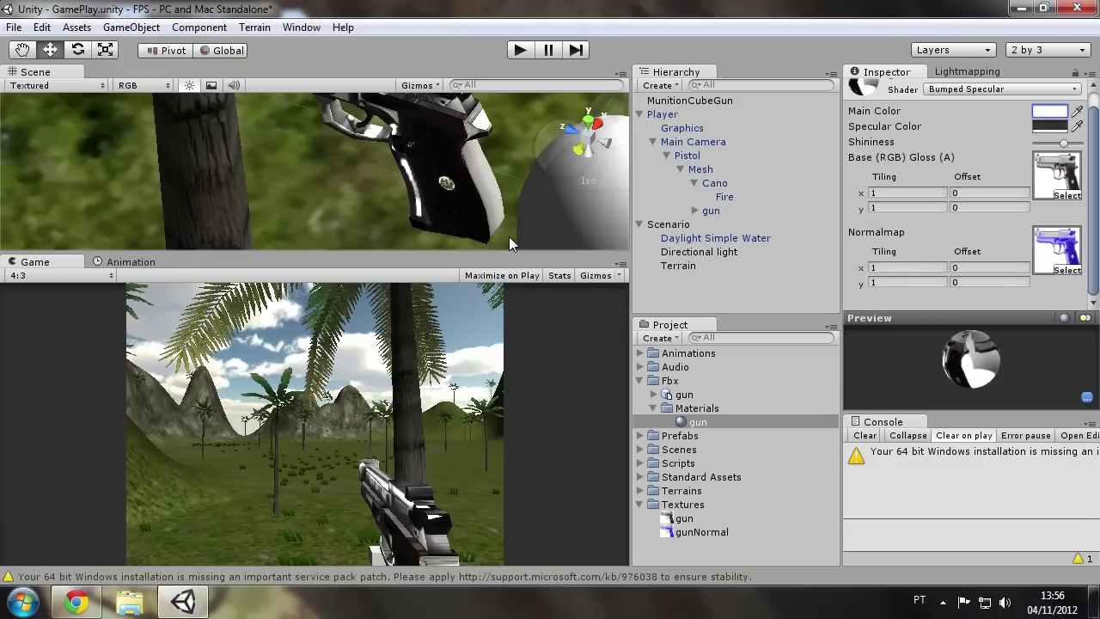
mouse_move(510, 236)
alt+mouse_down()
mouse_move(449, 234)
mouse_move(416, 174)
mouse_move(530, 183)
alt+mouse_up()
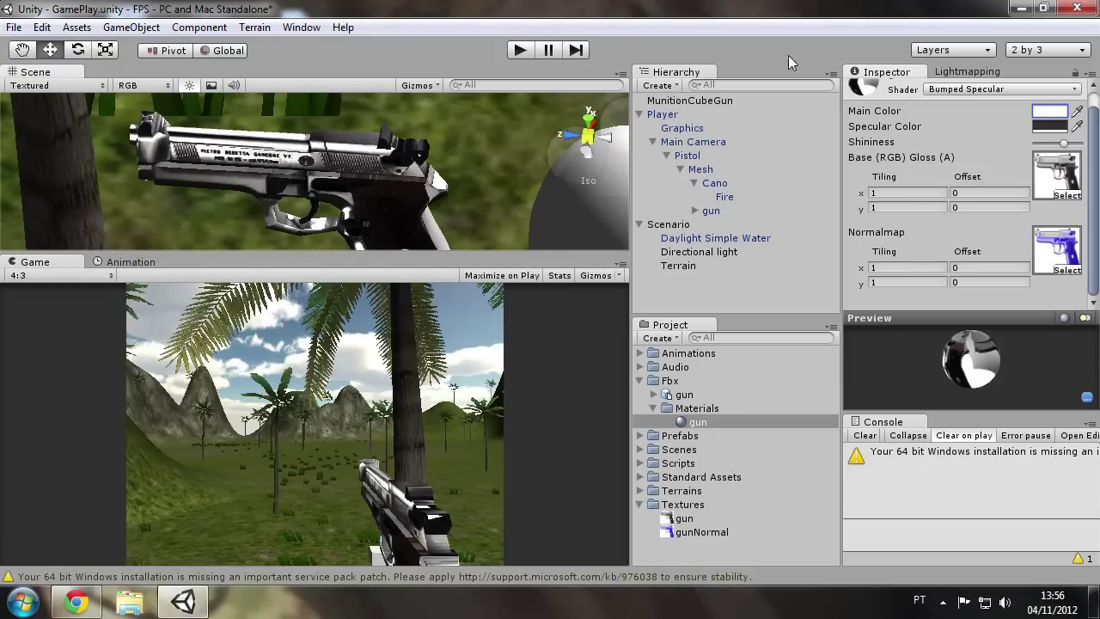
click(772, 286)
Step: Play-test the game, fire the pistol seven times, then stop
click(520, 50)
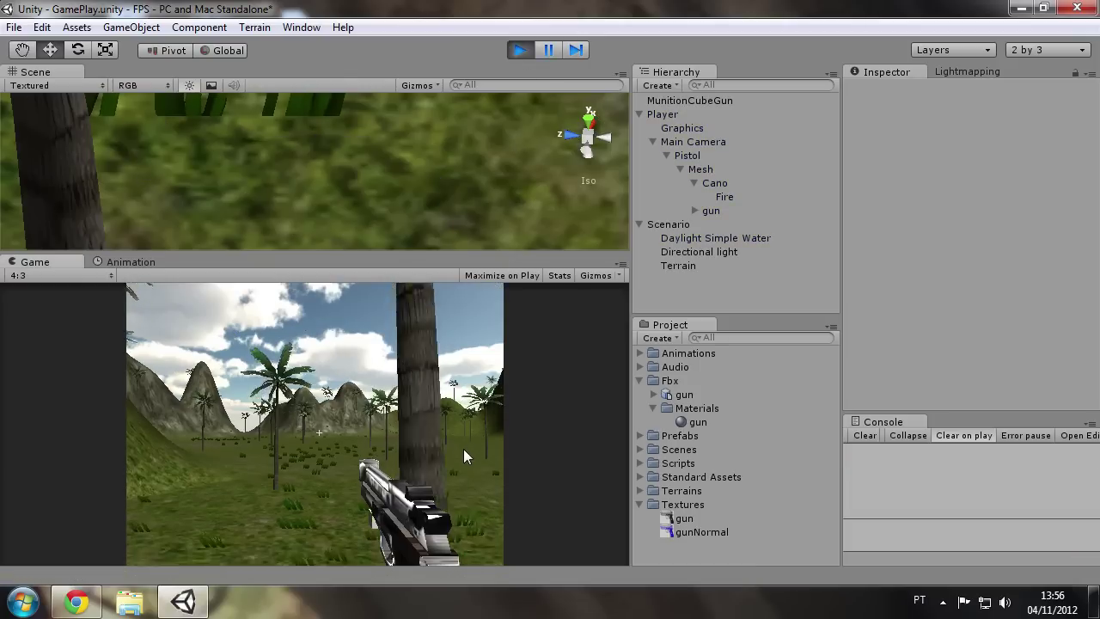
click(463, 449)
click(463, 449)
click(463, 450)
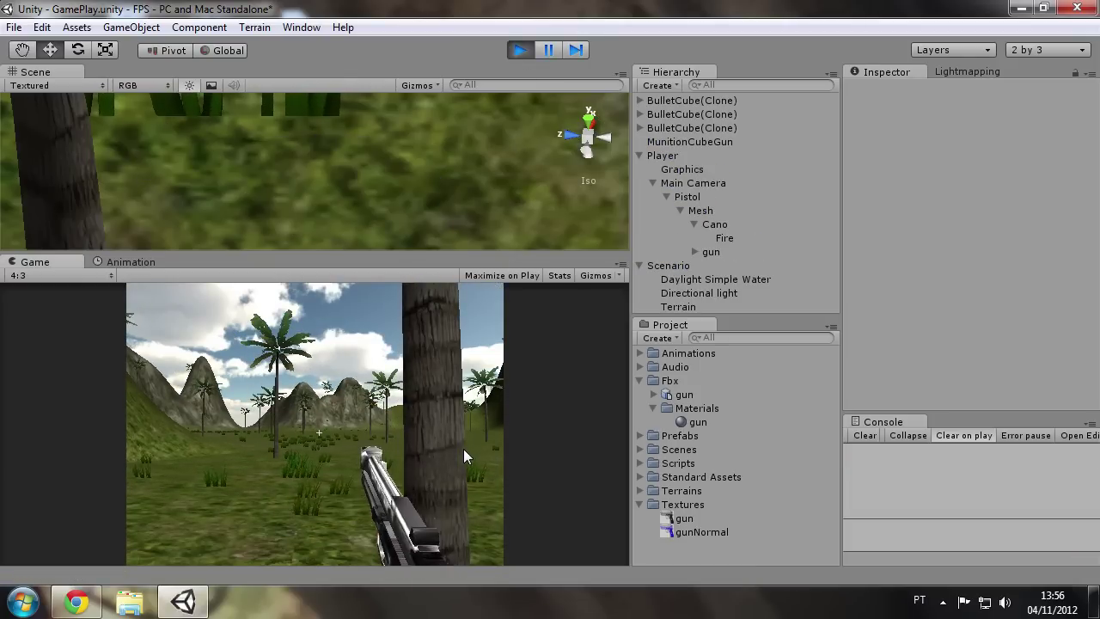
click(463, 449)
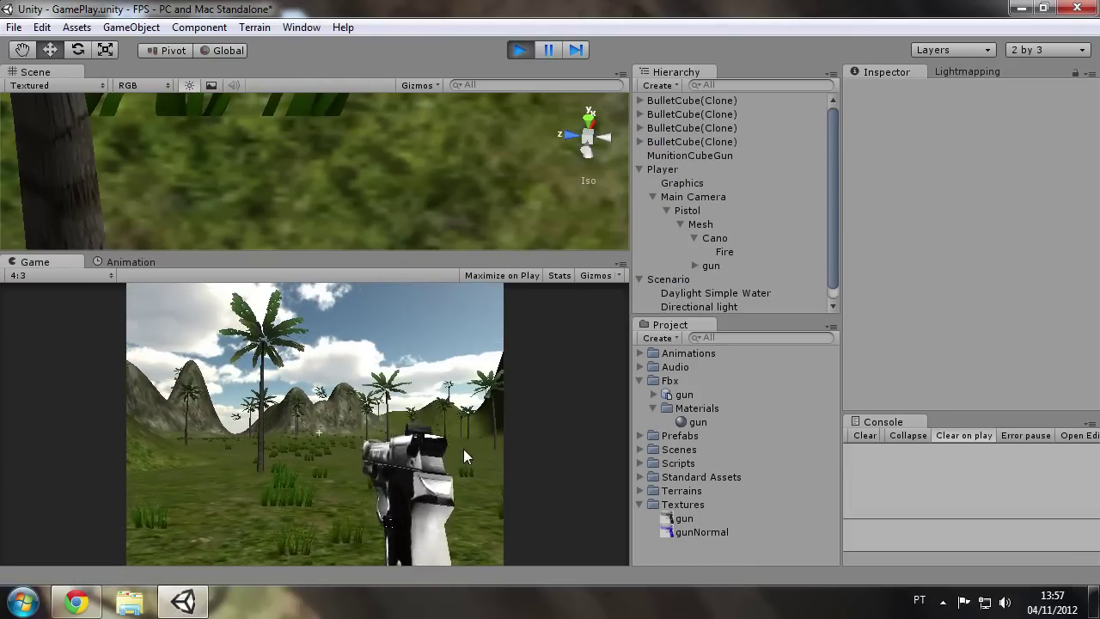
click(467, 451)
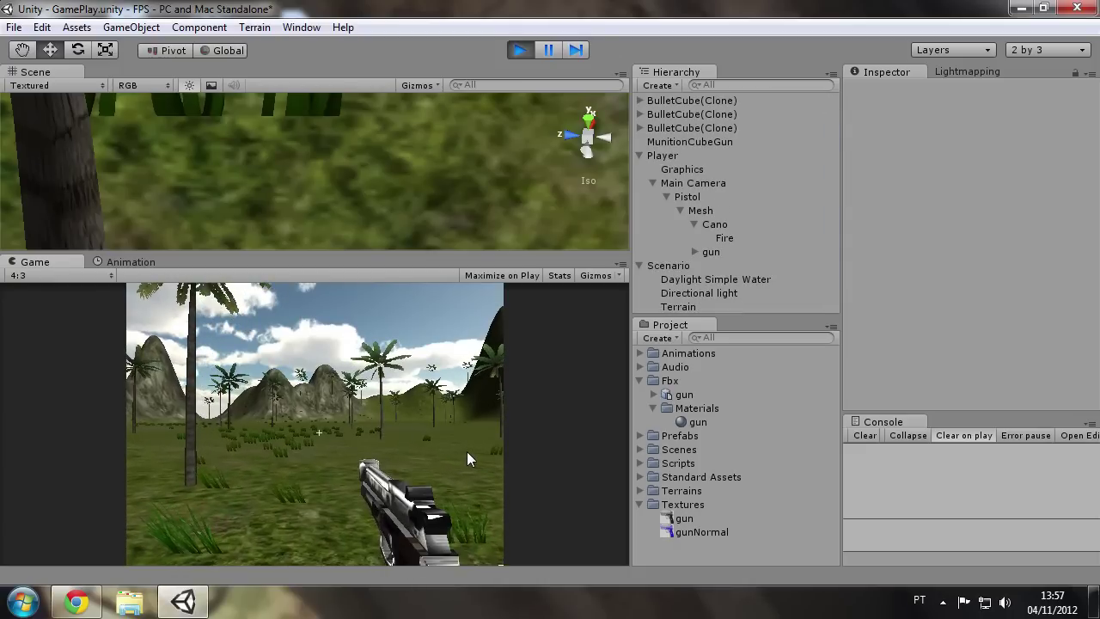
click(467, 451)
click(466, 453)
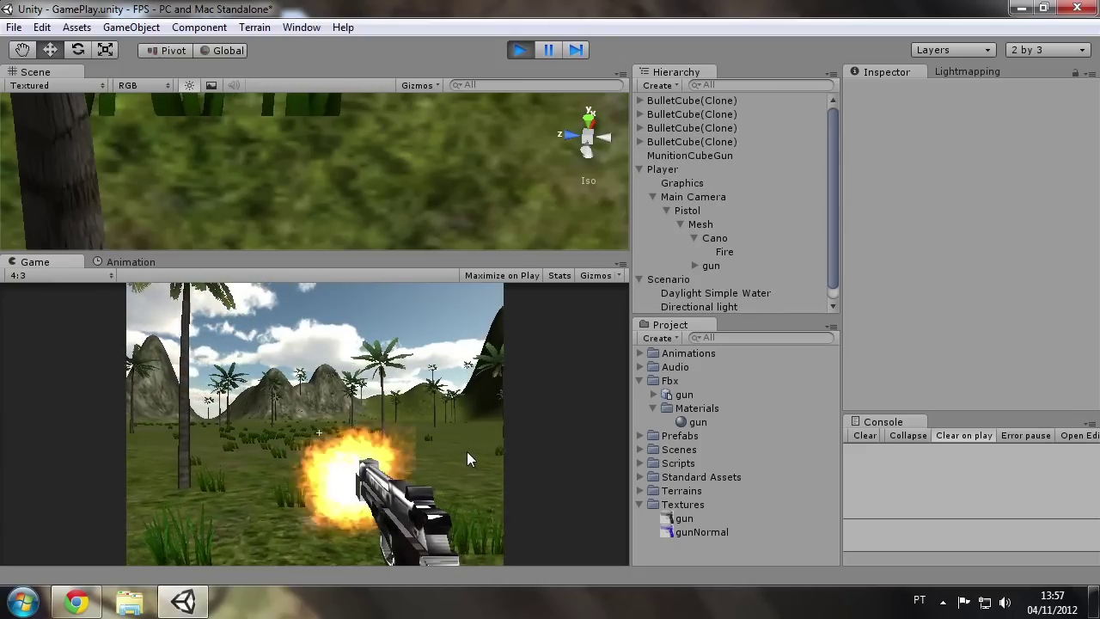
click(521, 51)
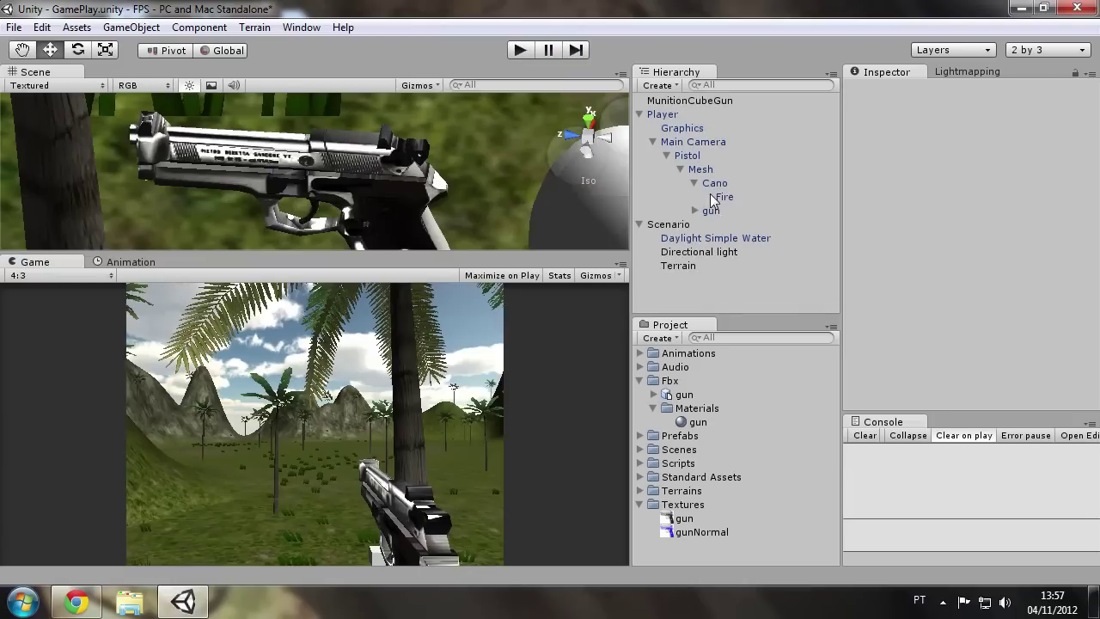
Step: Inspect the Pistol, Mesh, Cano and gun objects and the reload animation
click(695, 156)
scroll(1098, 248, down, 5)
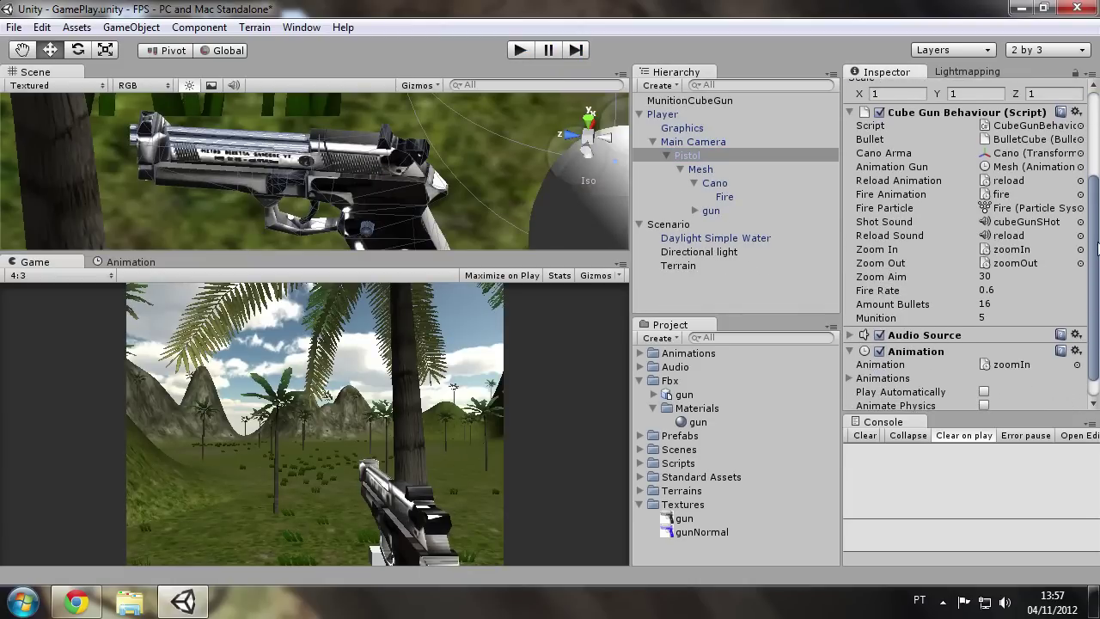
scroll(1097, 249, down, 1)
scroll(1098, 303, up, 5)
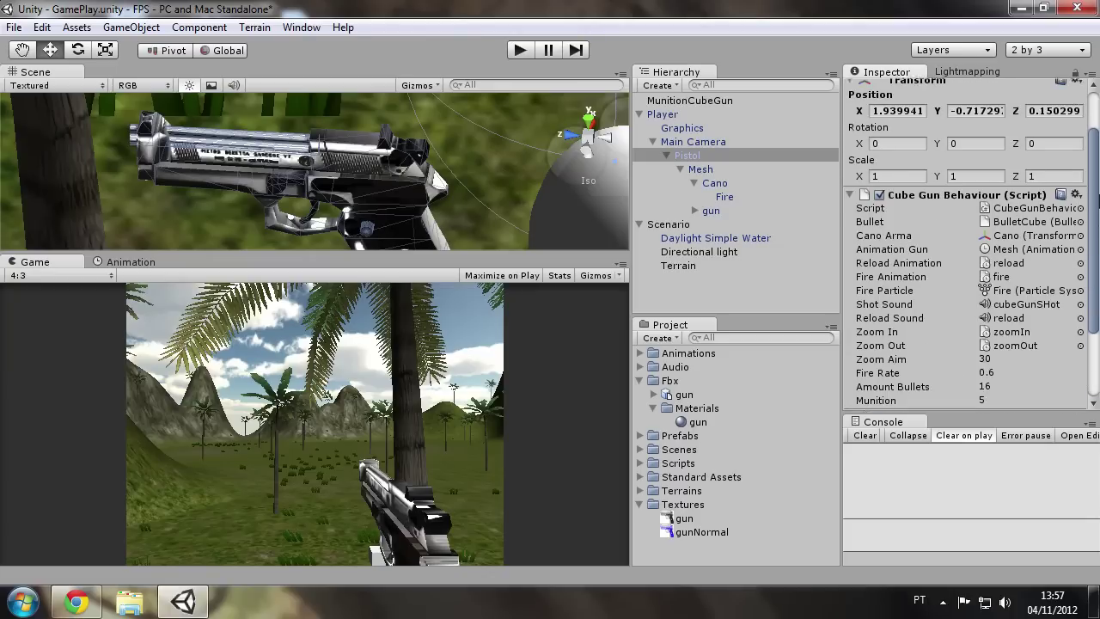
click(692, 169)
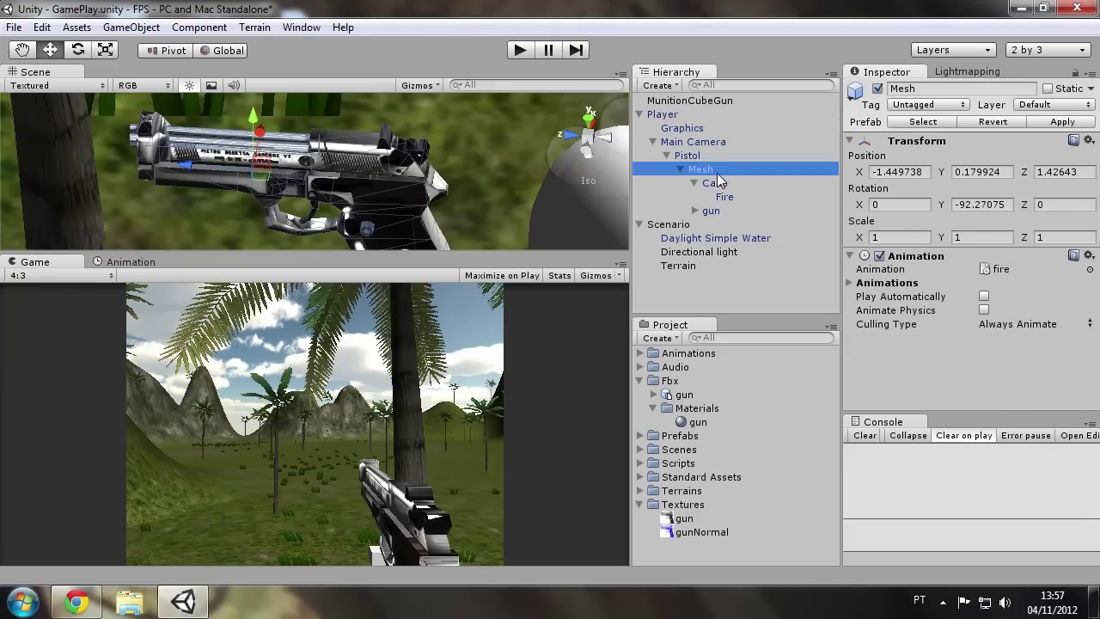
click(714, 183)
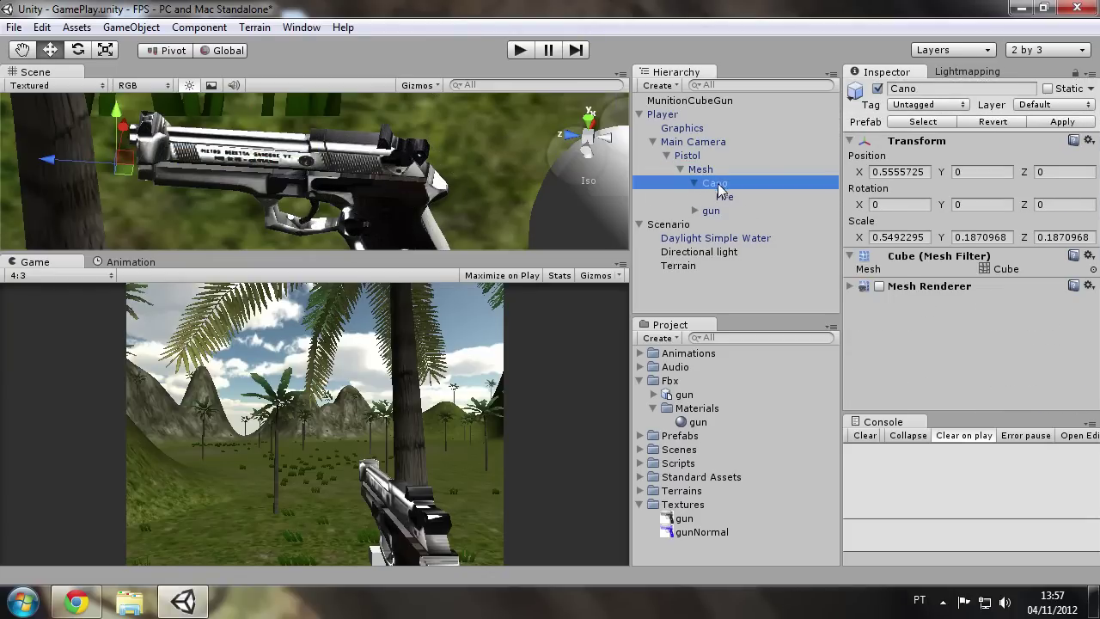
click(695, 183)
click(699, 196)
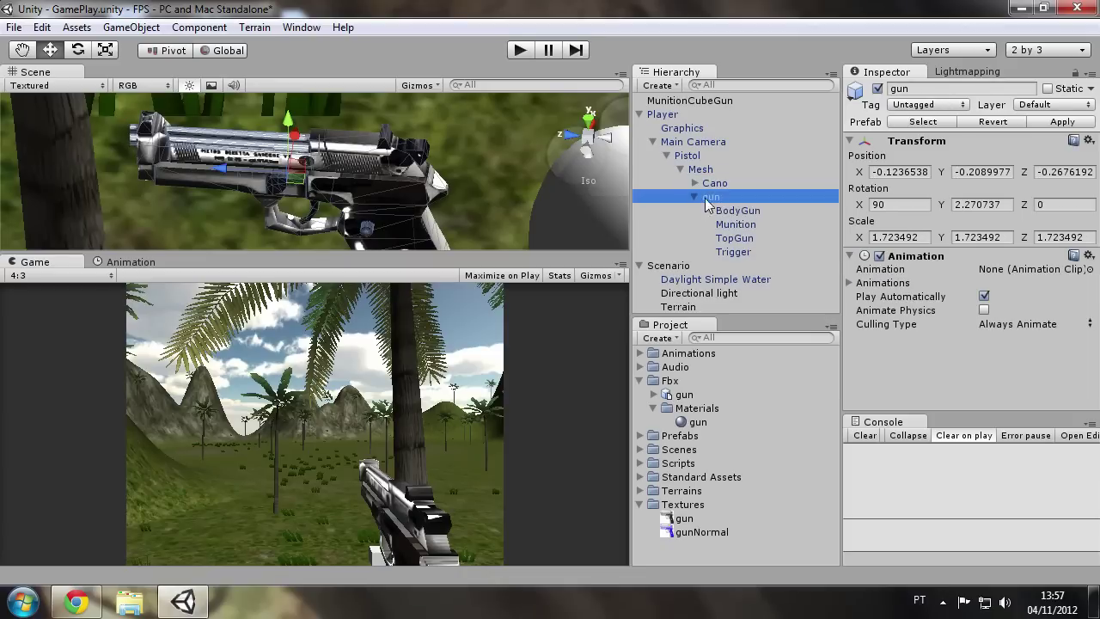
click(701, 198)
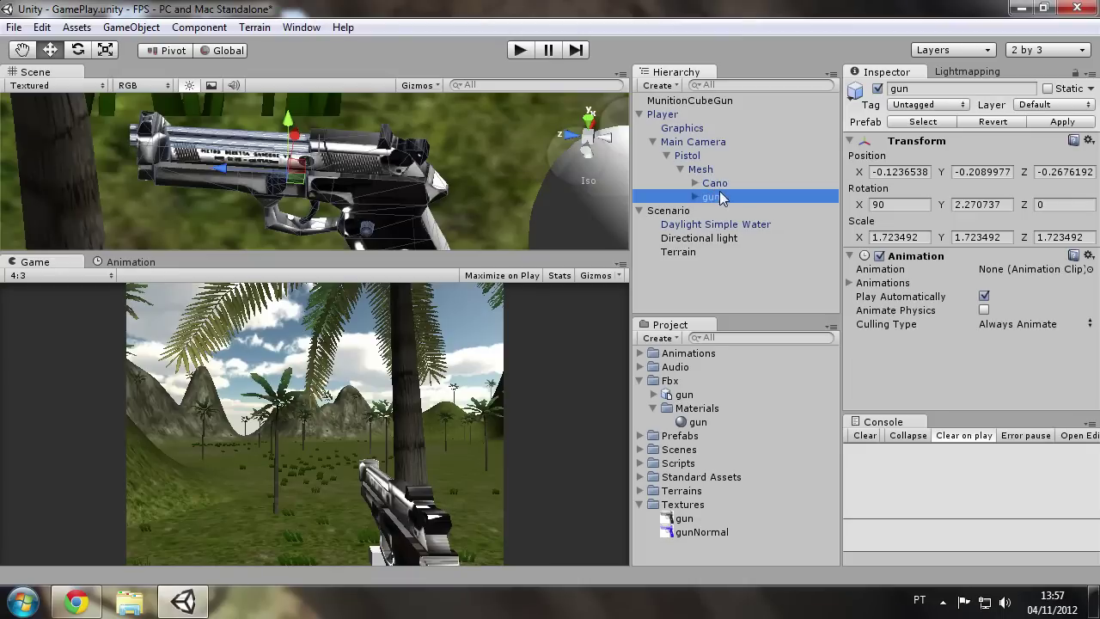
click(719, 170)
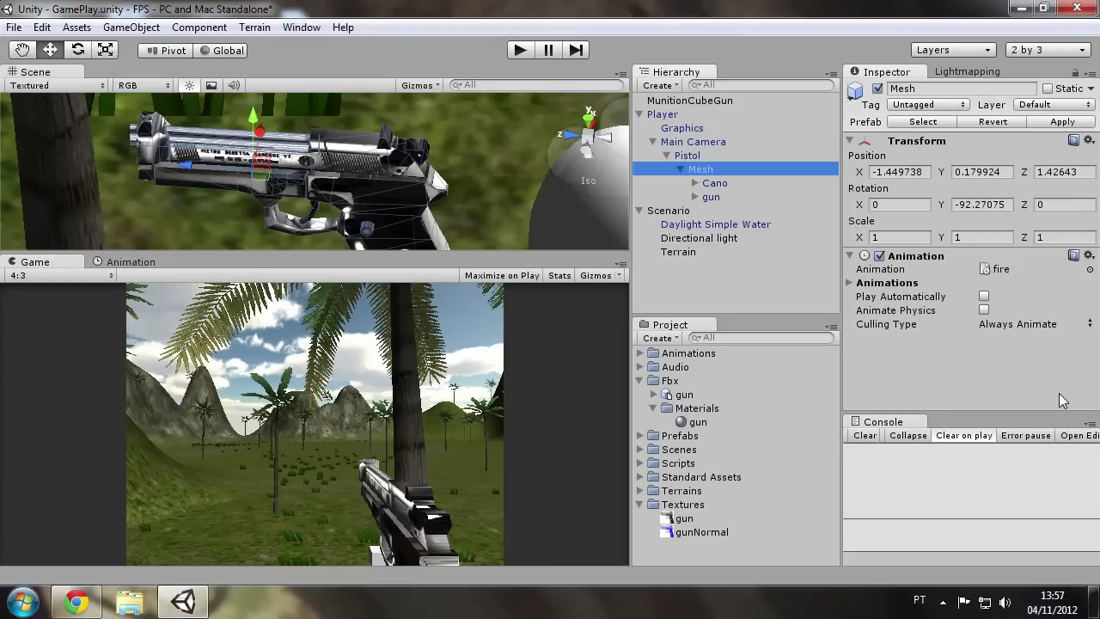
click(648, 355)
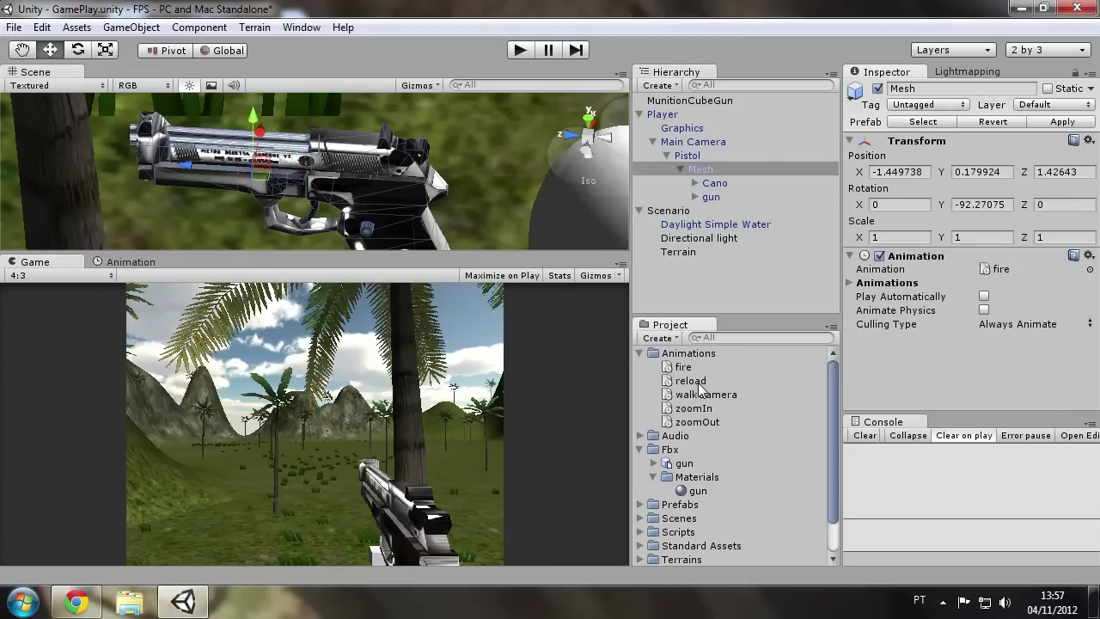
click(691, 381)
Step: Fire two more test shots, then ping the Pistol's CubeGunBehaviour script from its Script field
click(524, 51)
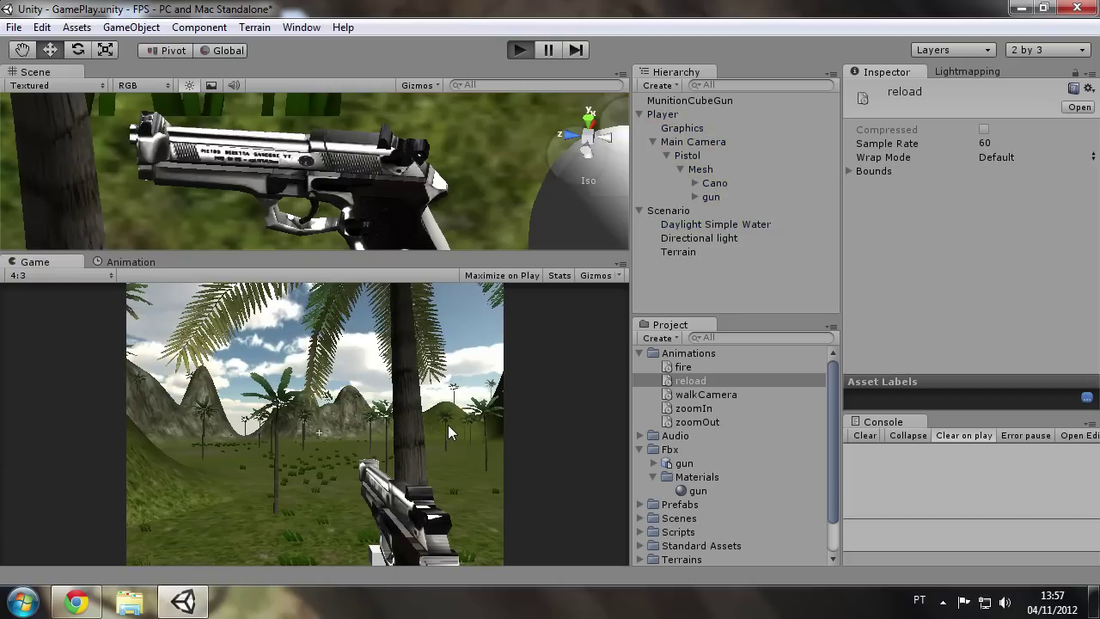
click(448, 425)
click(448, 425)
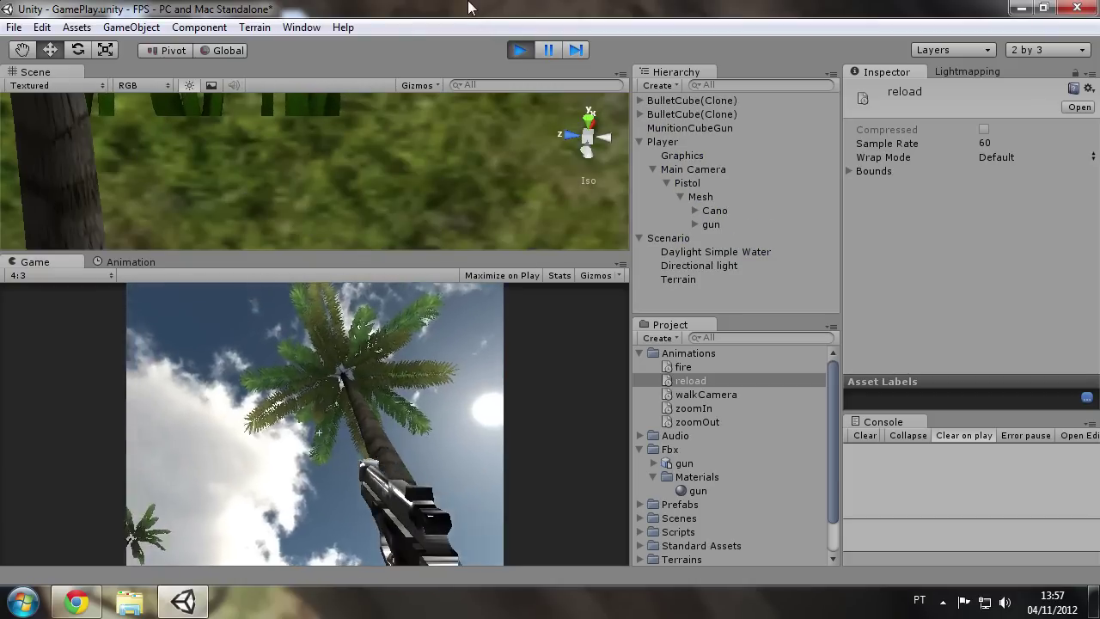
key(ctrl+p)
click(687, 155)
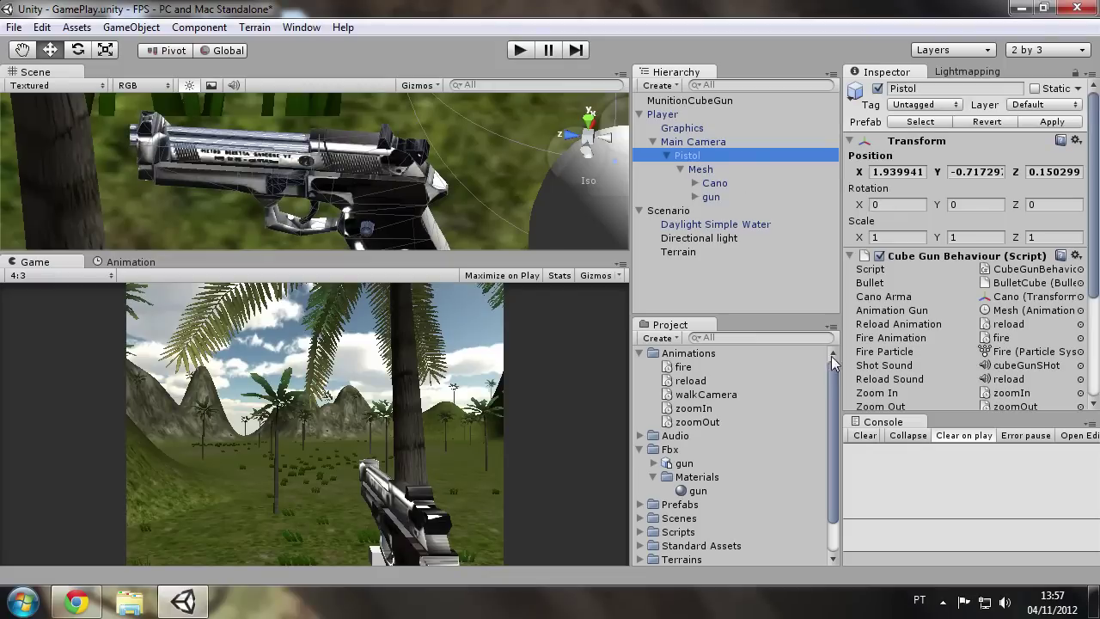
scroll(1089, 356, down, 5)
drag(1089, 356, 1088, 287)
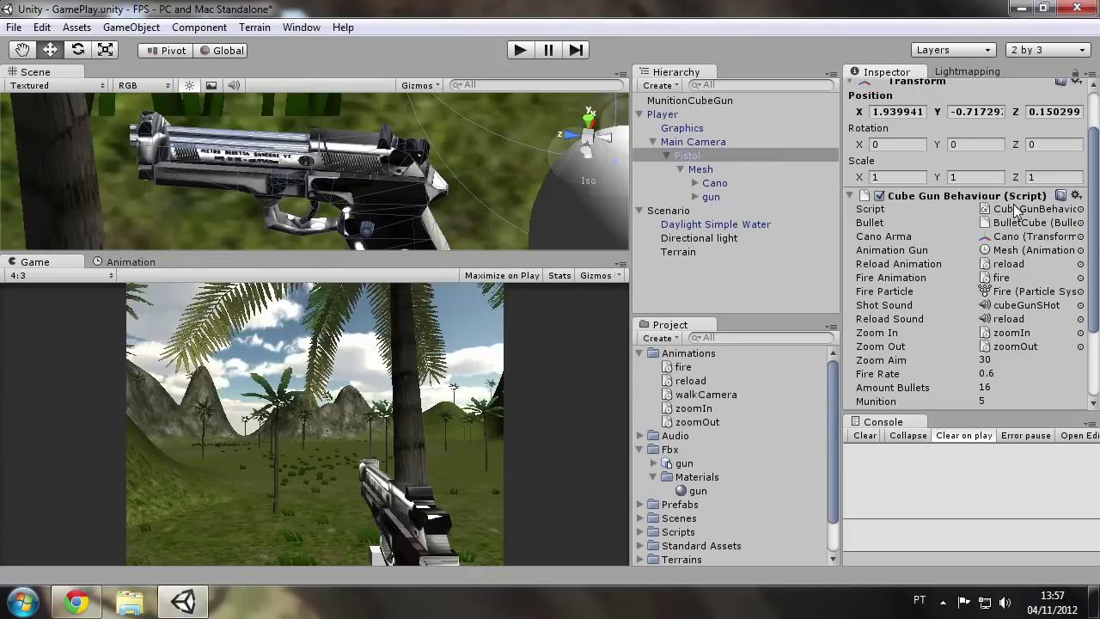
click(1017, 209)
Step: Duplicate CubeGunBehaviour, replace 'CubeGun' with 'Pistol' in the copy's name, and open it from the console error
click(718, 451)
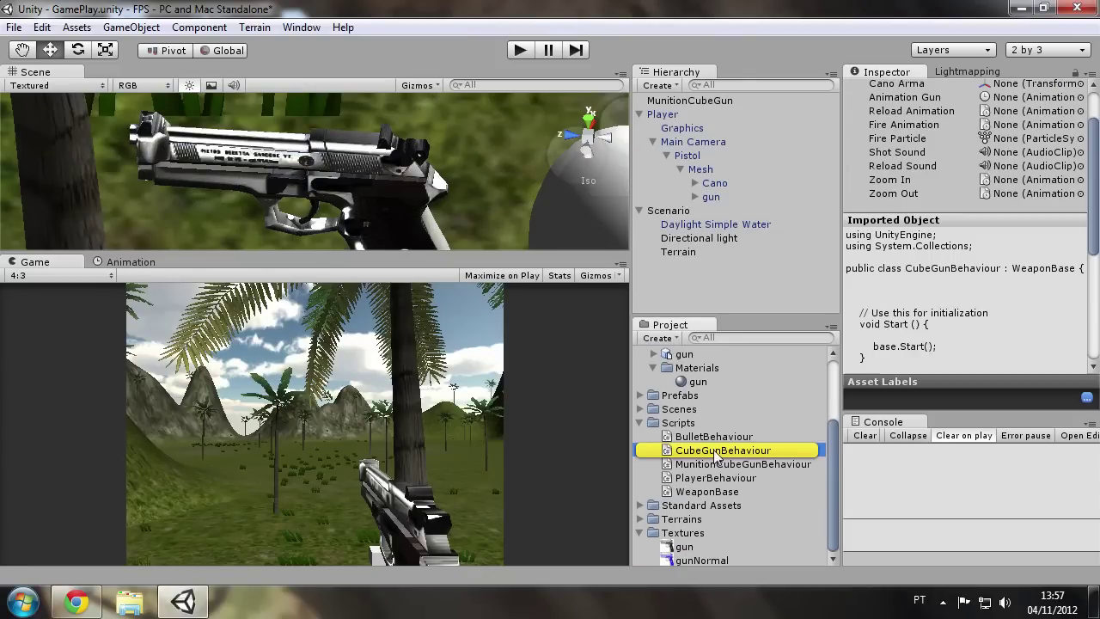
key(ctrl+d)
click(746, 465)
click(702, 465)
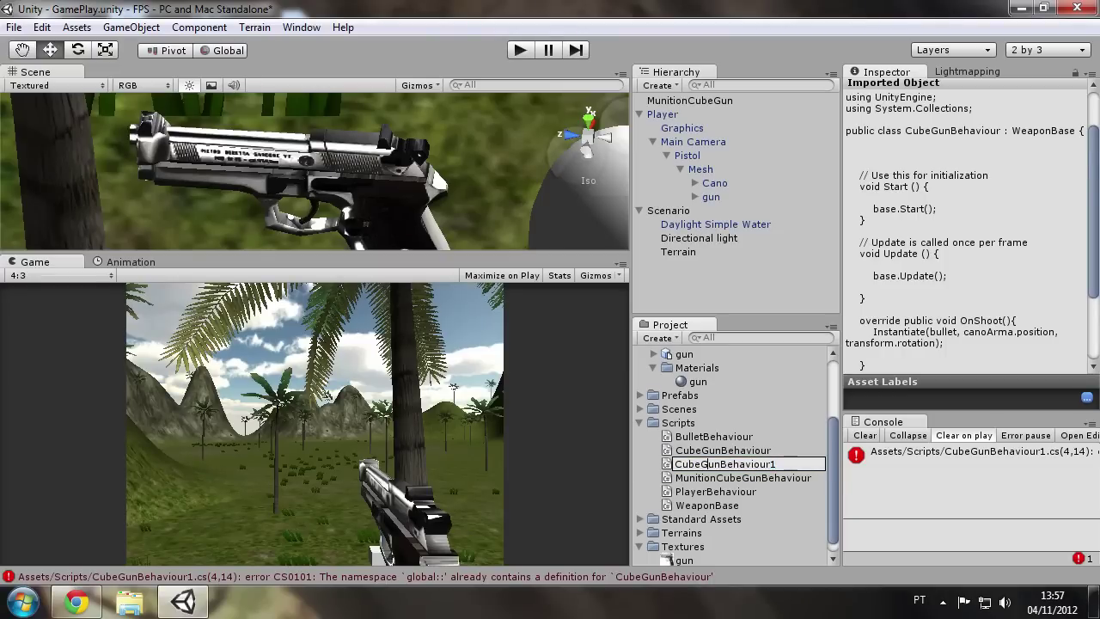
drag(721, 464, 649, 466)
text(Pistol)
double_click(706, 457)
key(ctrl+c)
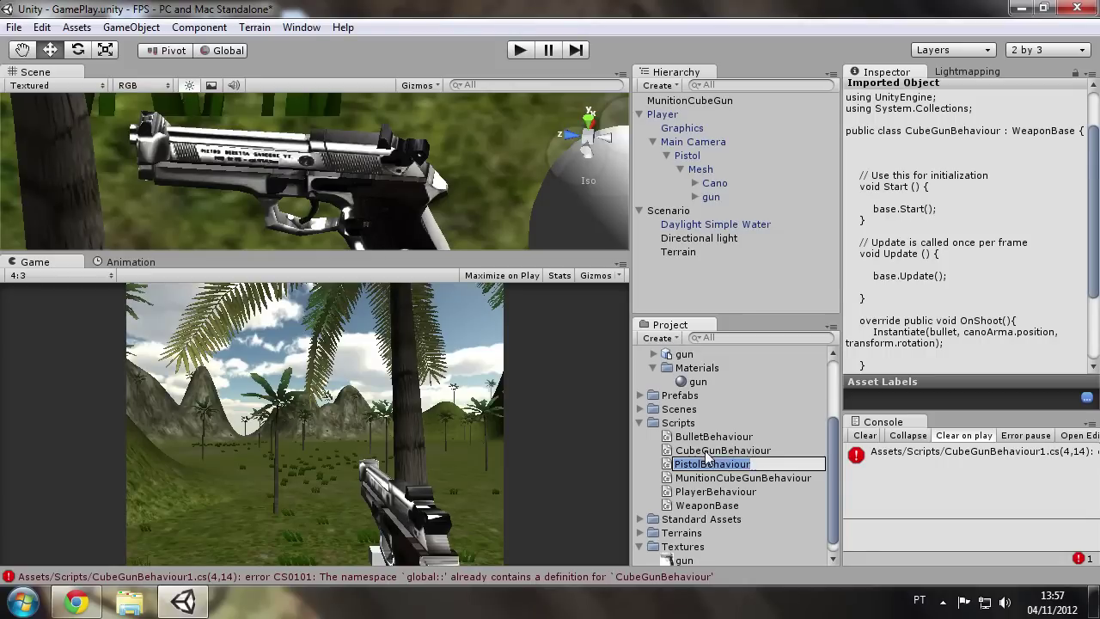
key(Return)
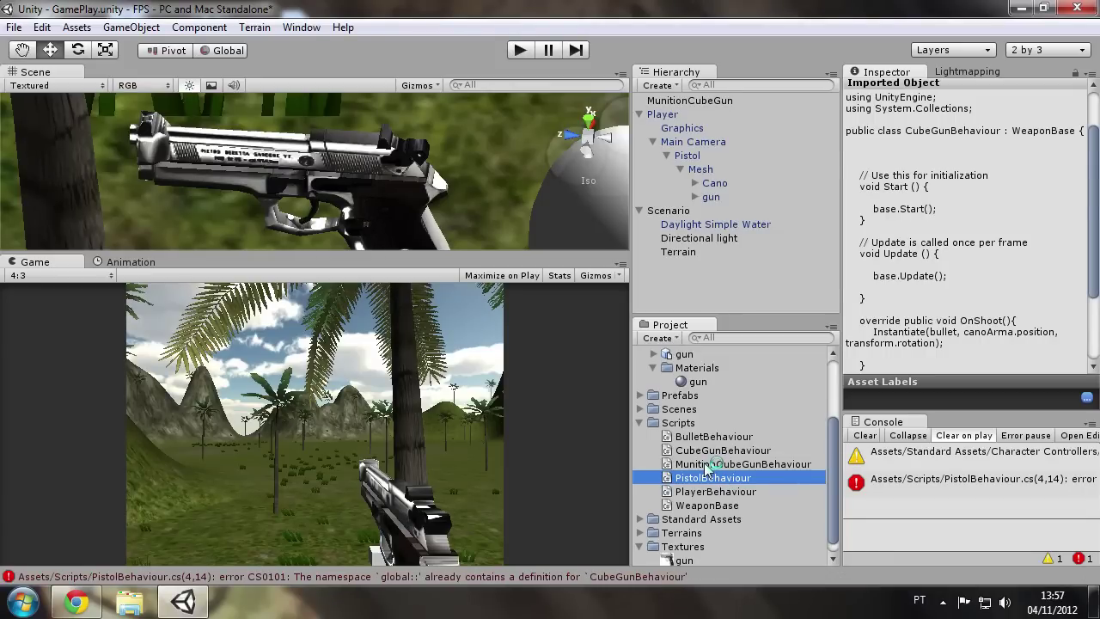
double_click(935, 479)
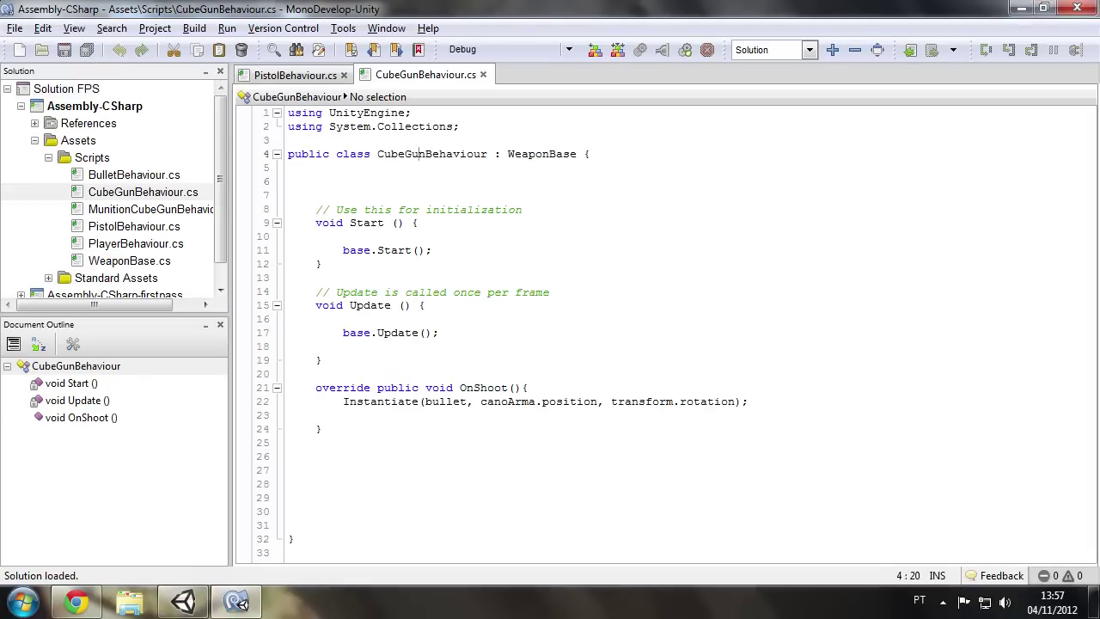
Step: Paste PistolBehaviour over the class name on line 4, then return to Unity
double_click(421, 154)
key(ctrl+v)
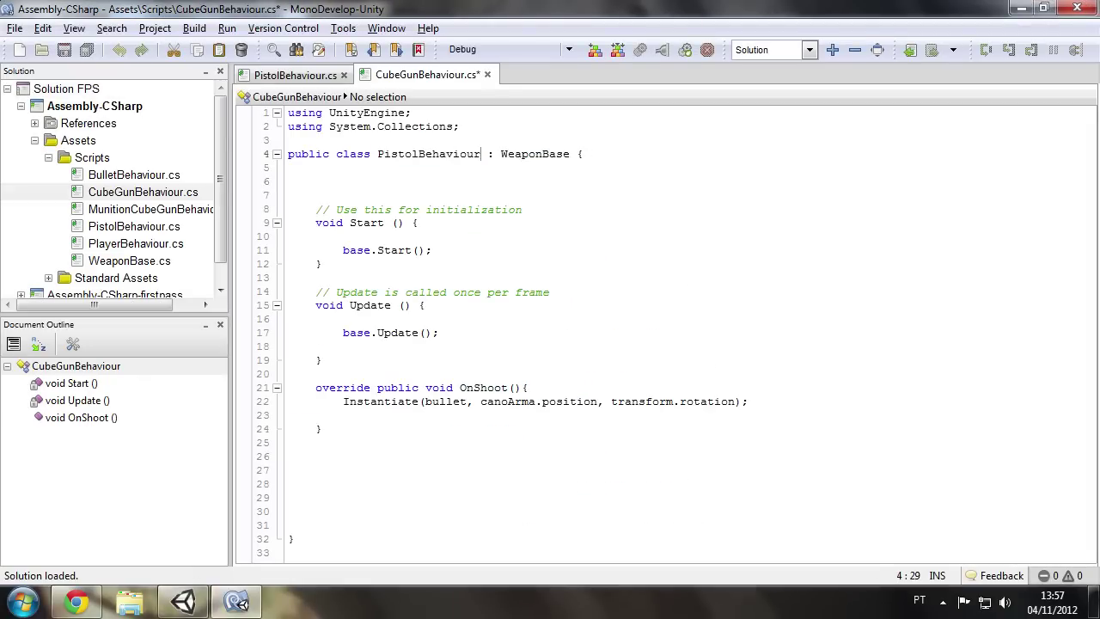
click(183, 602)
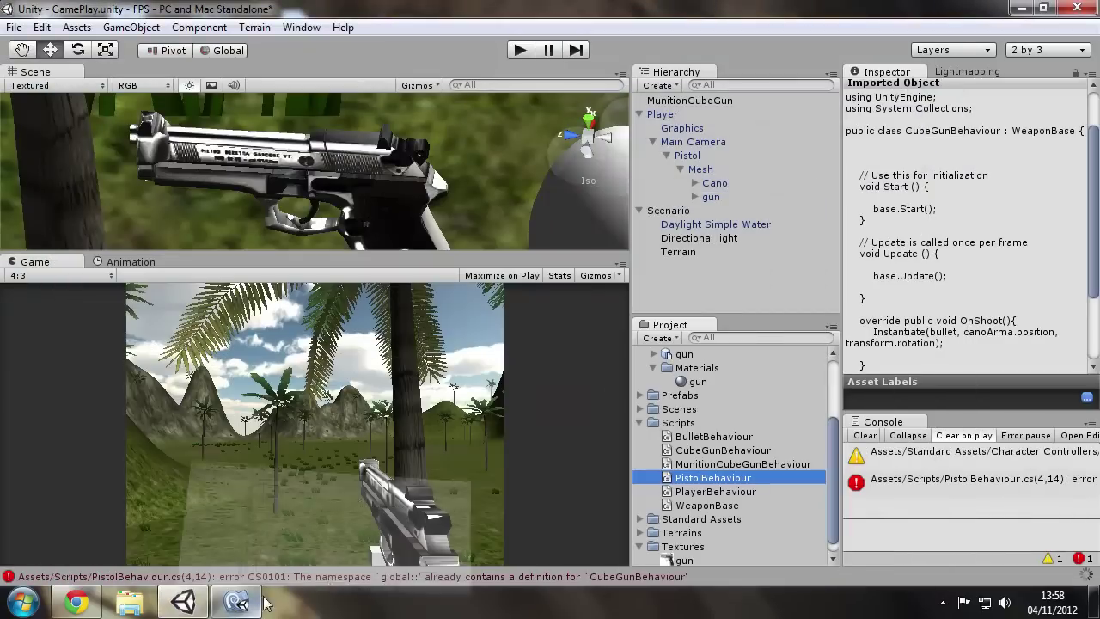
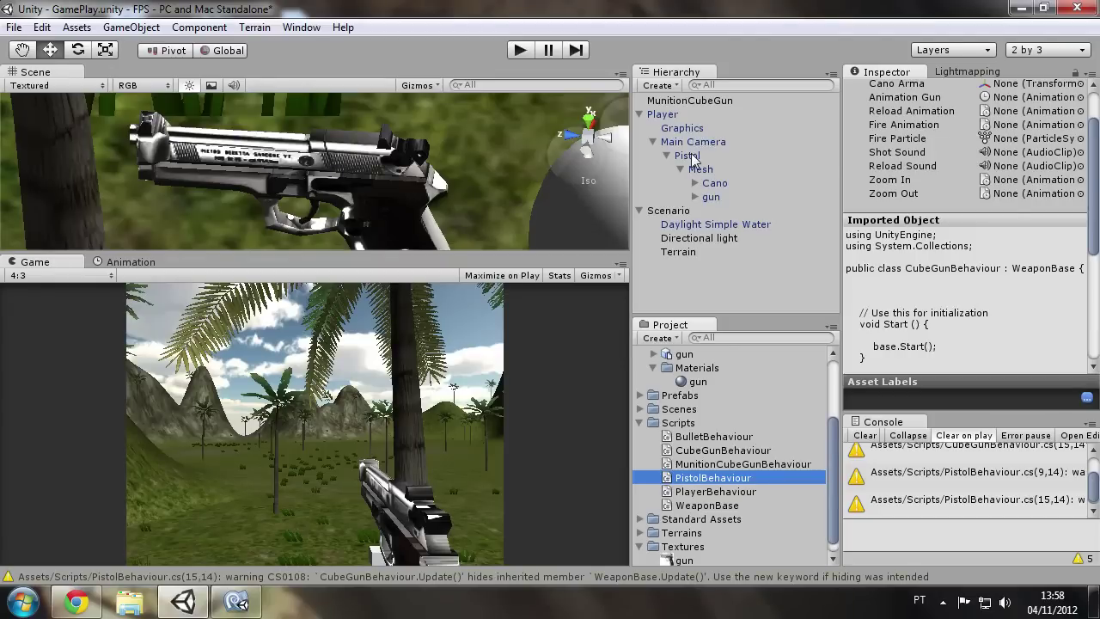
Step: Swap the Pistol's script for PistolBehaviour and locate its bullet and reload clip assets
click(690, 155)
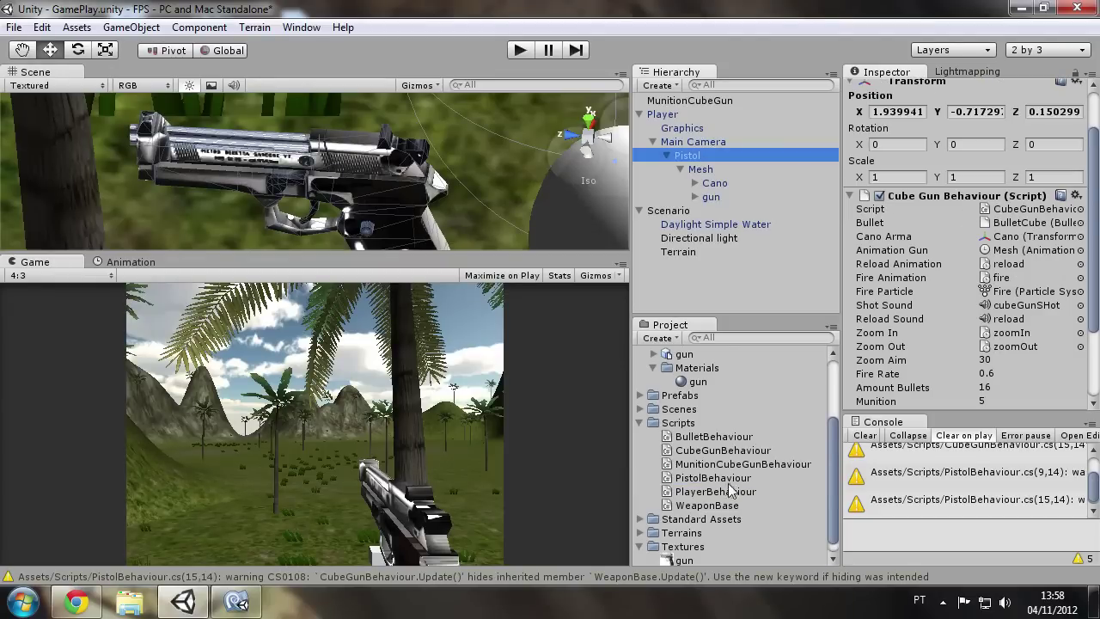
drag(715, 479, 1048, 187)
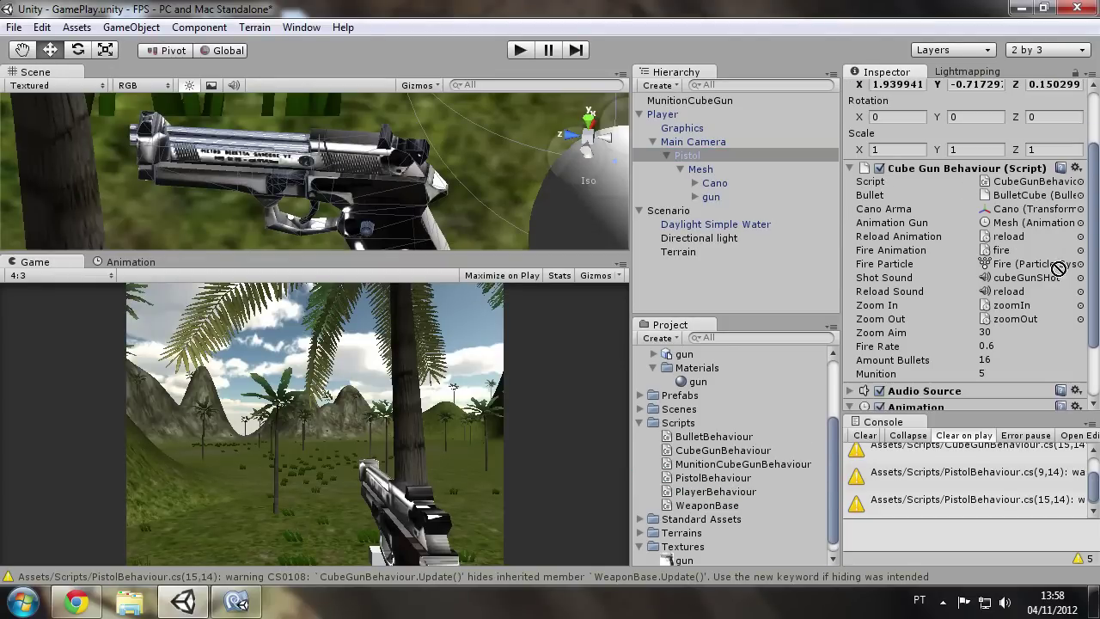
click(1026, 196)
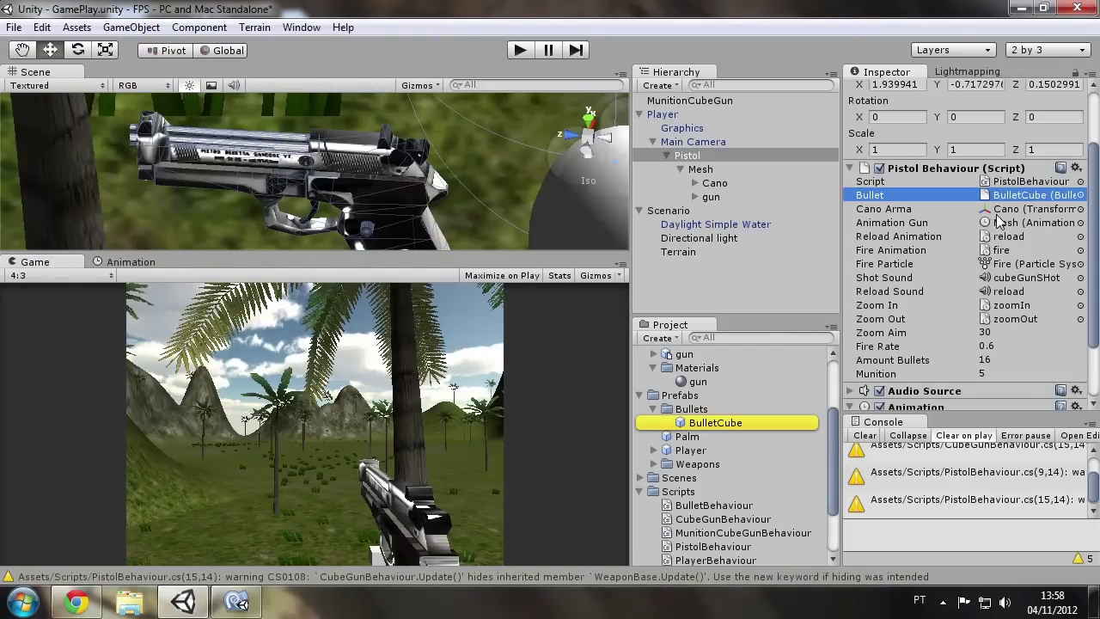
click(1012, 238)
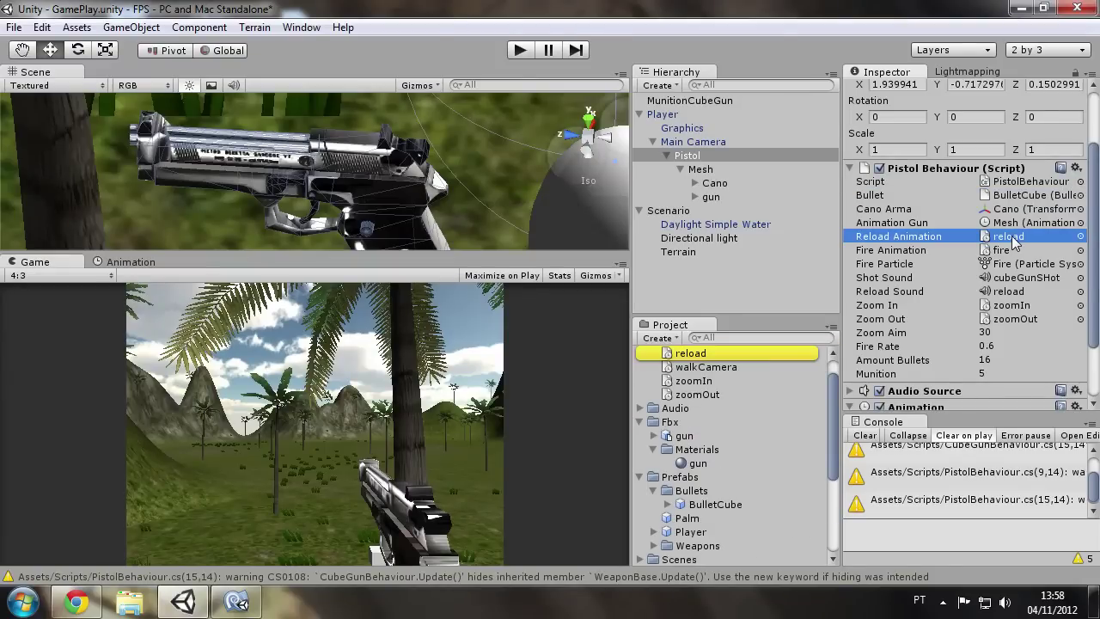
Step: Check the assets referenced by PistolBehaviour's remaining fields, including the reload animation clip
click(1002, 250)
click(1010, 264)
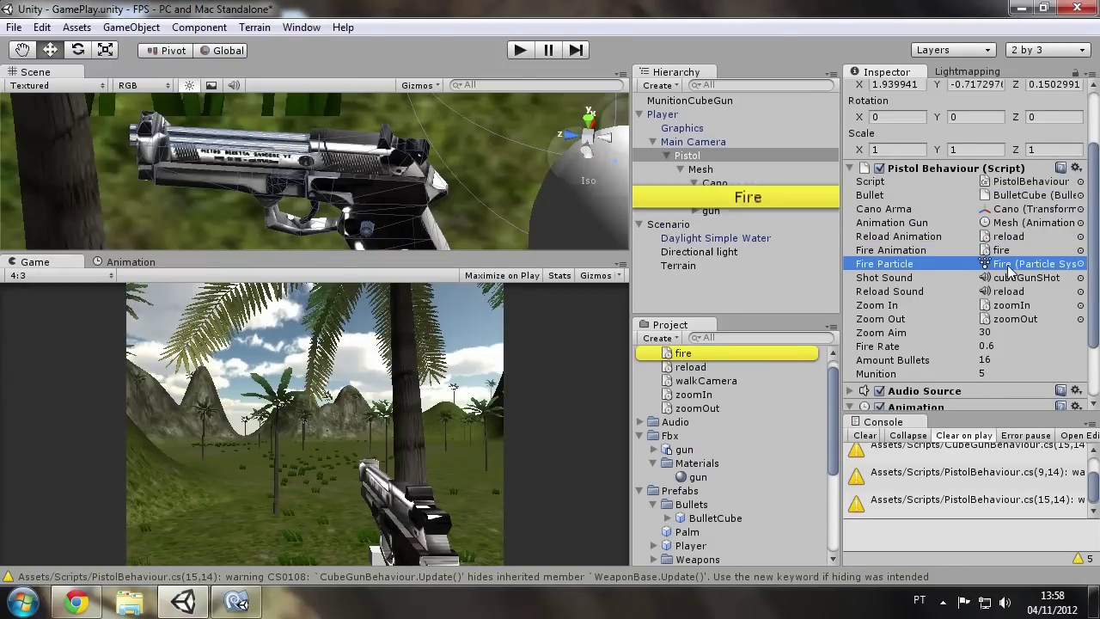
click(1014, 291)
click(1016, 319)
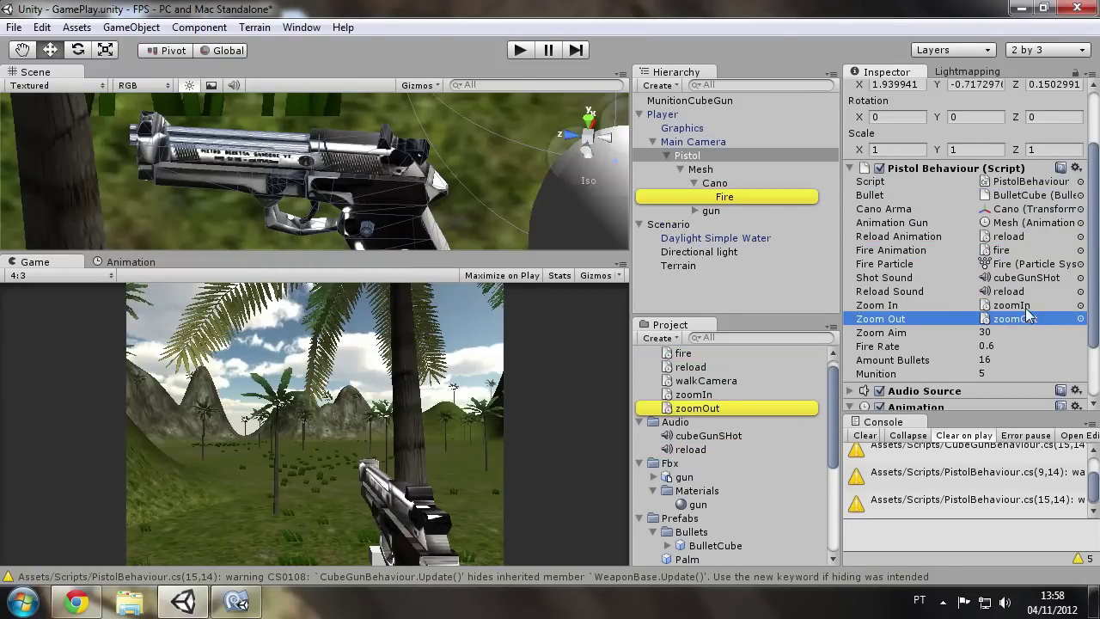
scroll(1026, 311, down, 3)
scroll(1025, 307, up, 3)
scroll(1025, 307, down, 2)
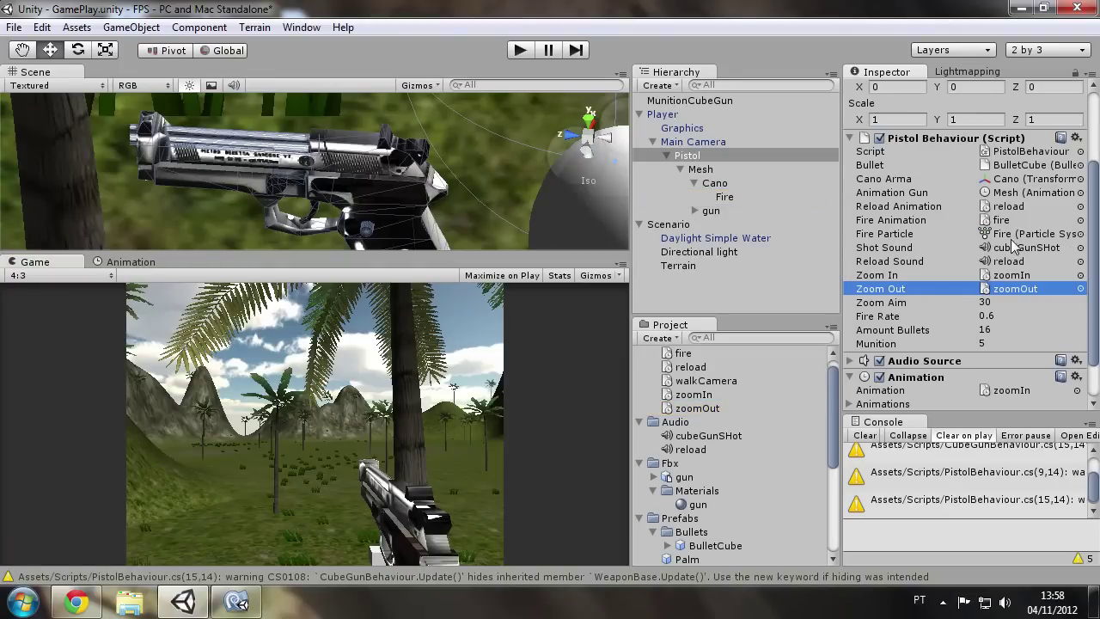
click(1008, 207)
Step: Duplicate the reload animation clip and rename the copy reloadPistol
click(710, 367)
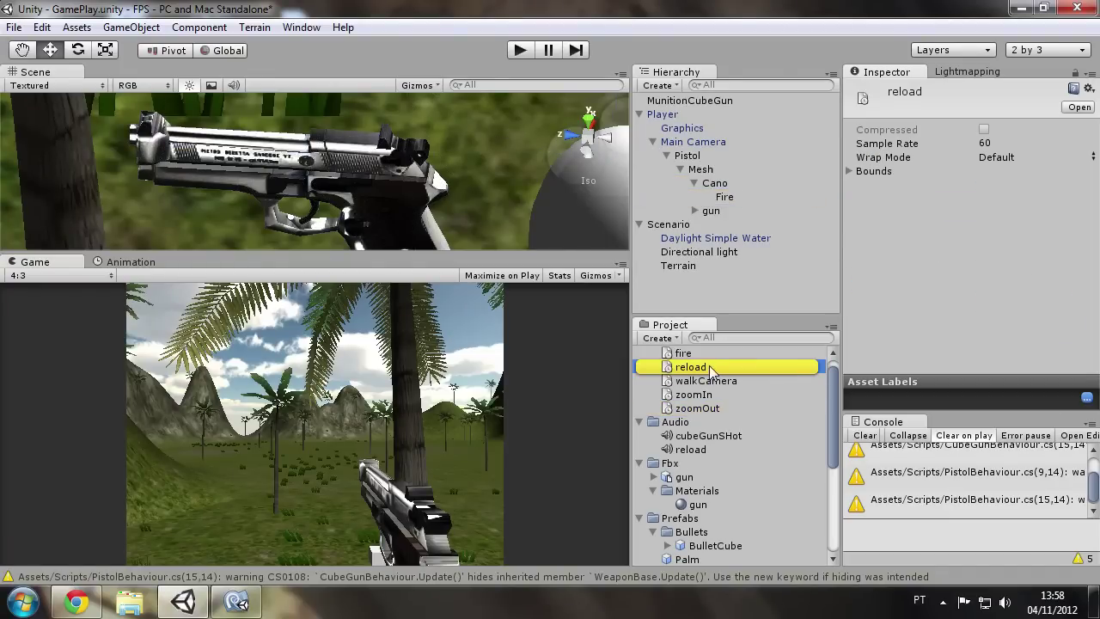
key(ctrl+d)
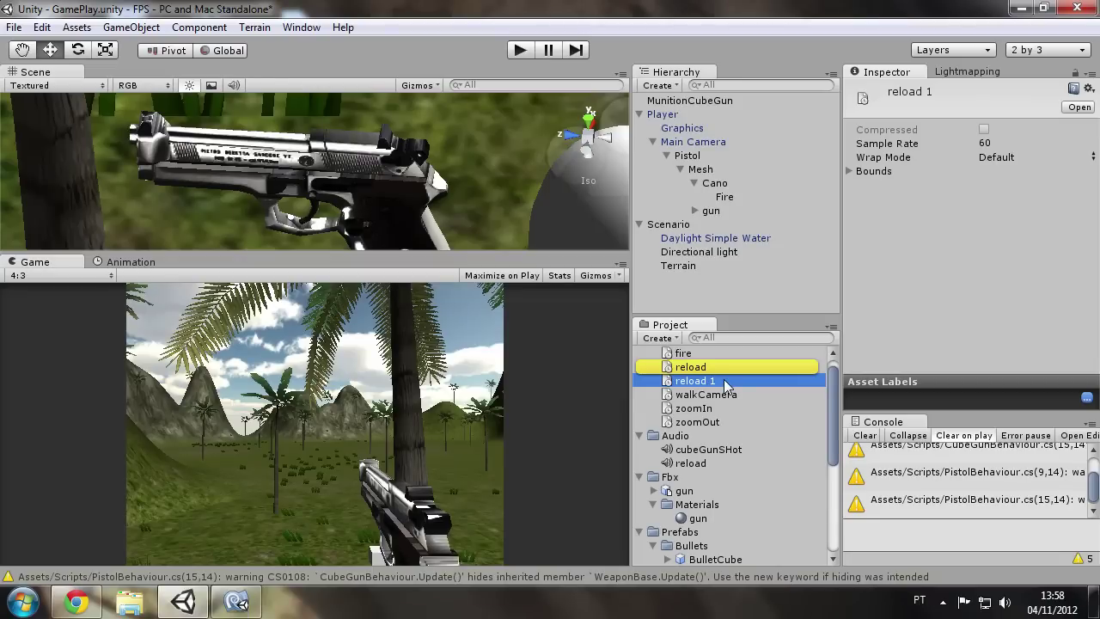
key(F2)
click(715, 381)
text(Pisto)
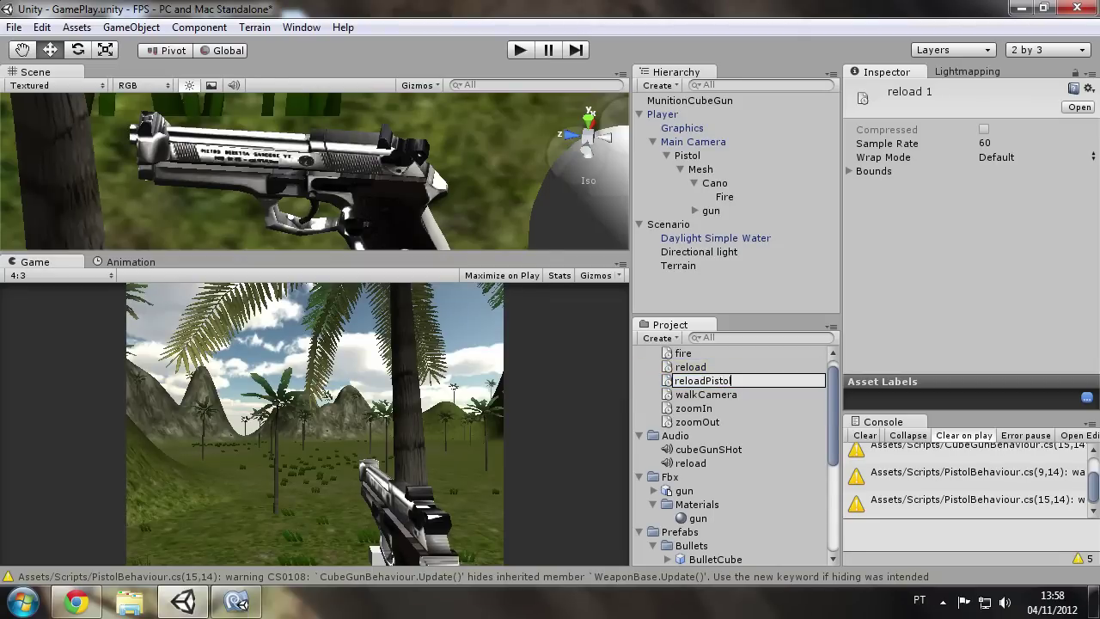
key(Return)
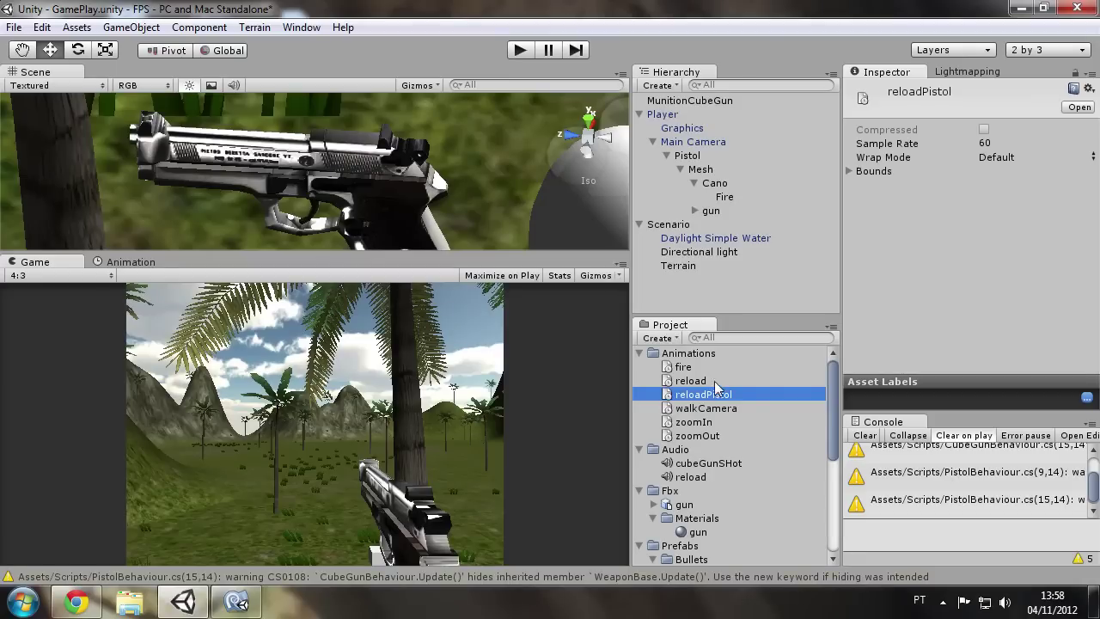
mouse_move(479, 159)
alt+mouse_down()
mouse_move(351, 184)
mouse_move(508, 179)
mouse_move(359, 201)
mouse_move(487, 94)
mouse_move(470, 112)
alt+mouse_up()
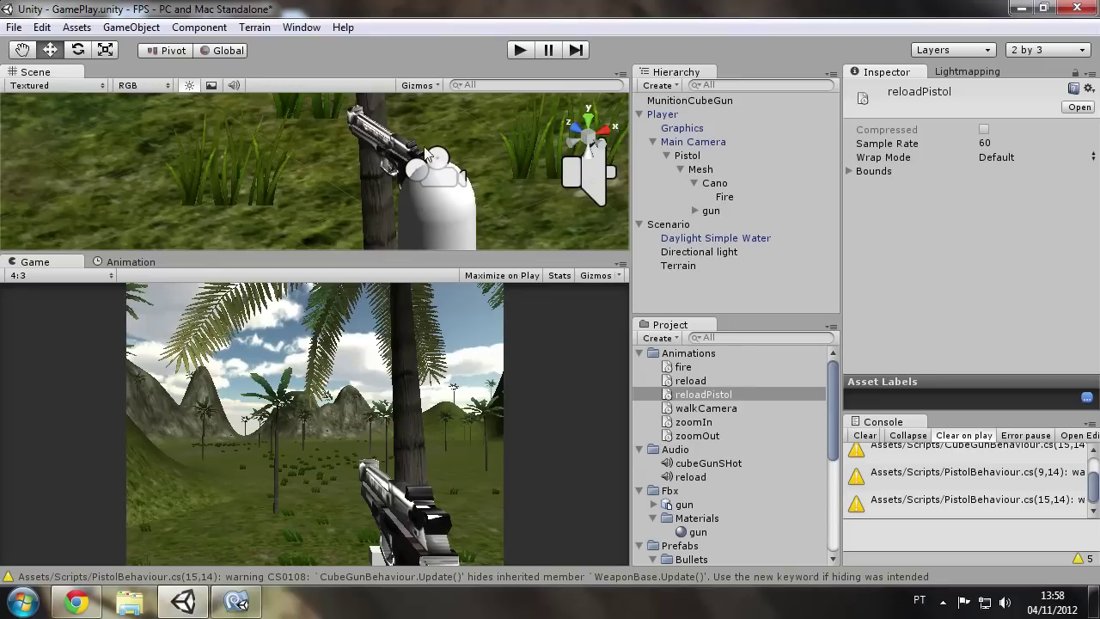
Step: Remove the Animation component from the pistol's gun object
click(121, 262)
click(357, 137)
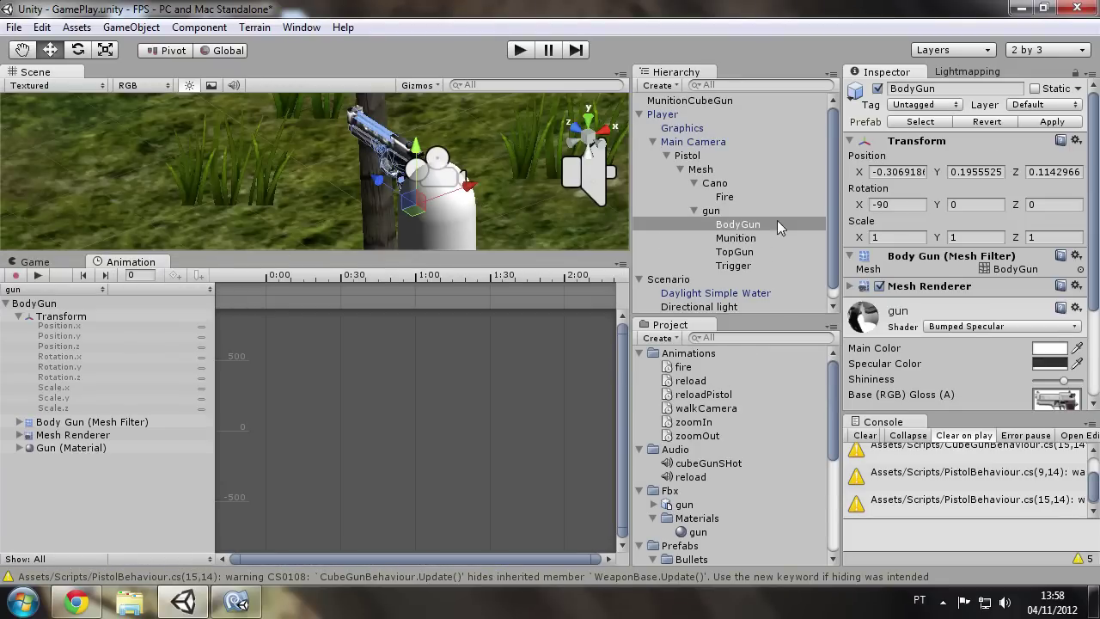
click(718, 211)
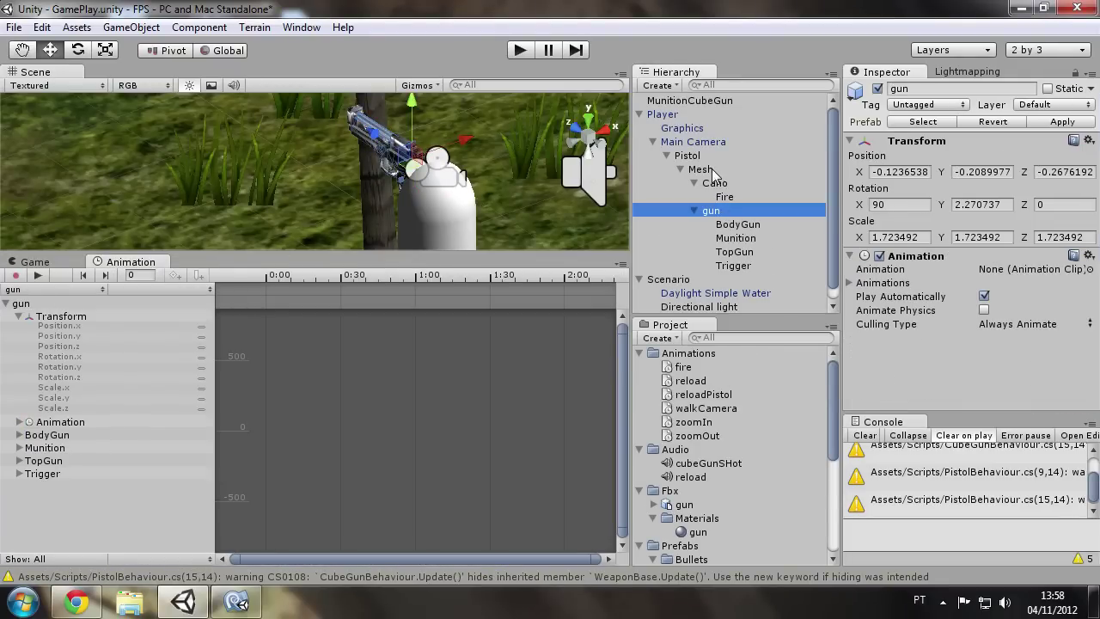
click(1089, 256)
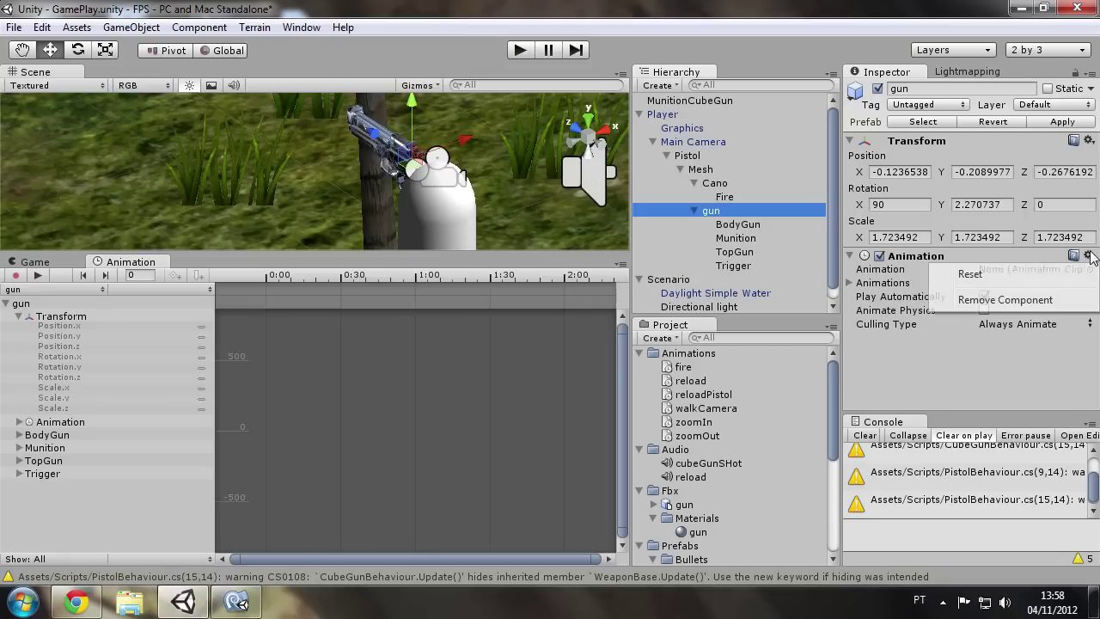
click(1057, 299)
Step: Add reloadPistol as Element 2 in the Mesh object's Animation clip list
click(722, 183)
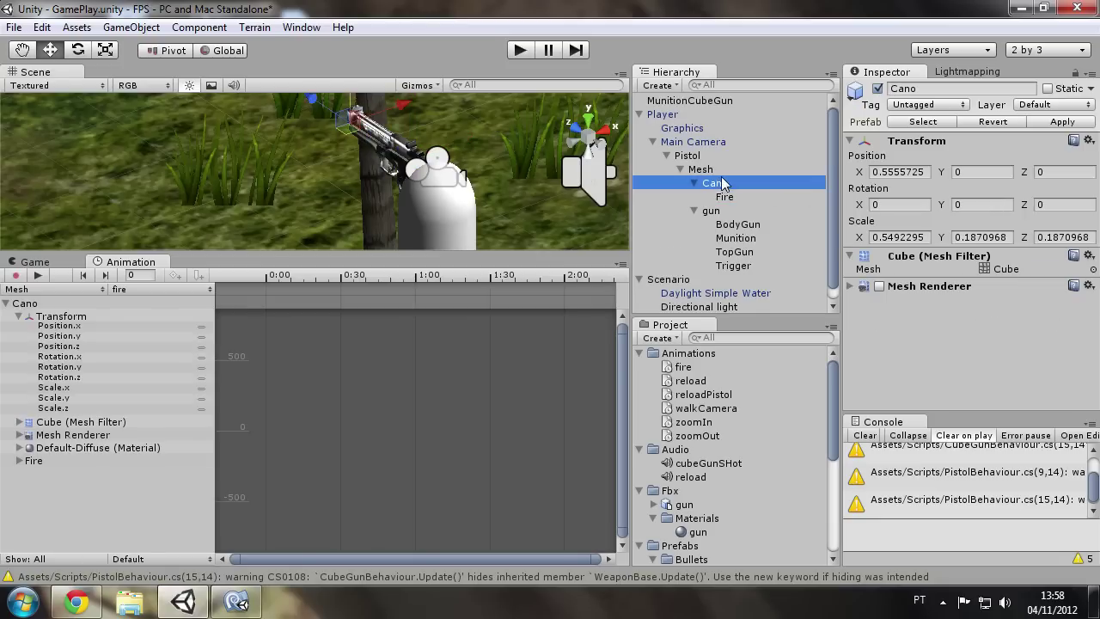
click(731, 171)
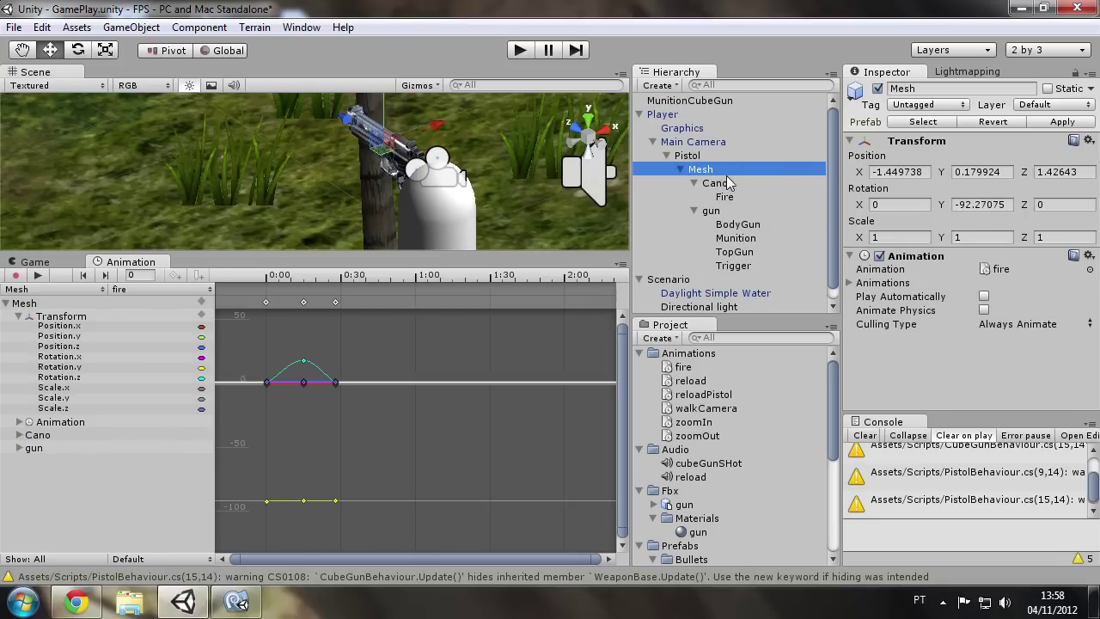
click(144, 290)
click(171, 328)
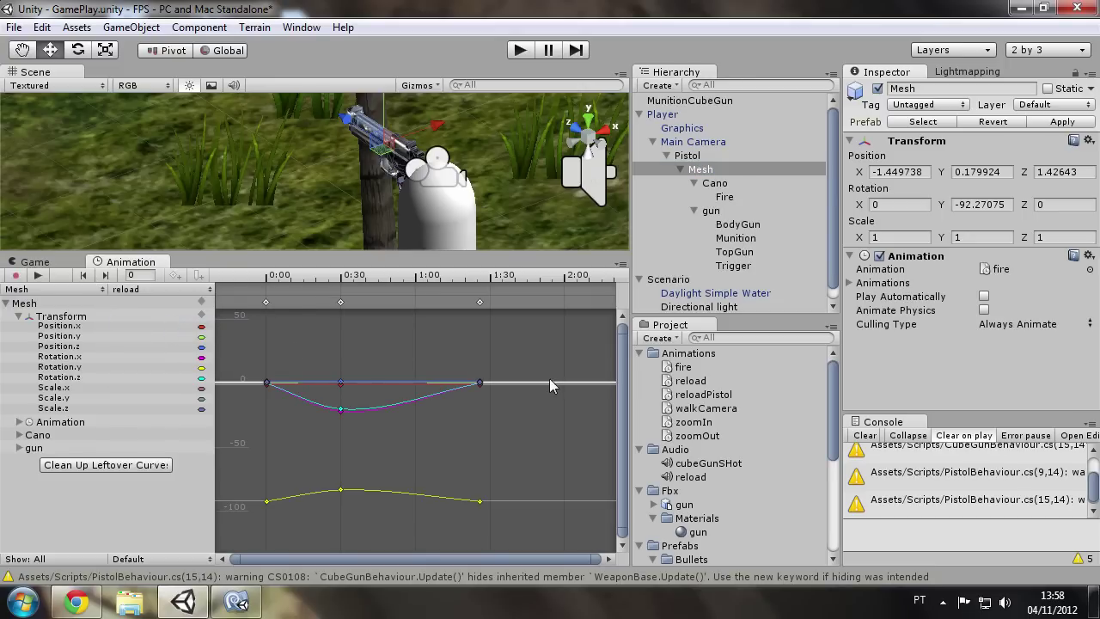
click(854, 283)
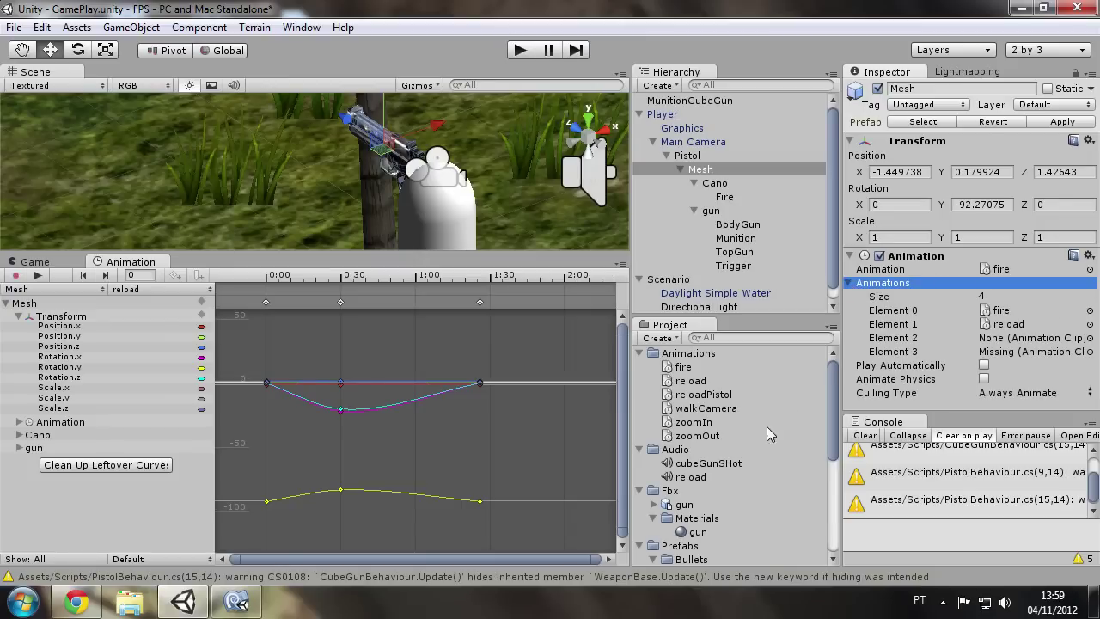
drag(703, 402, 1015, 341)
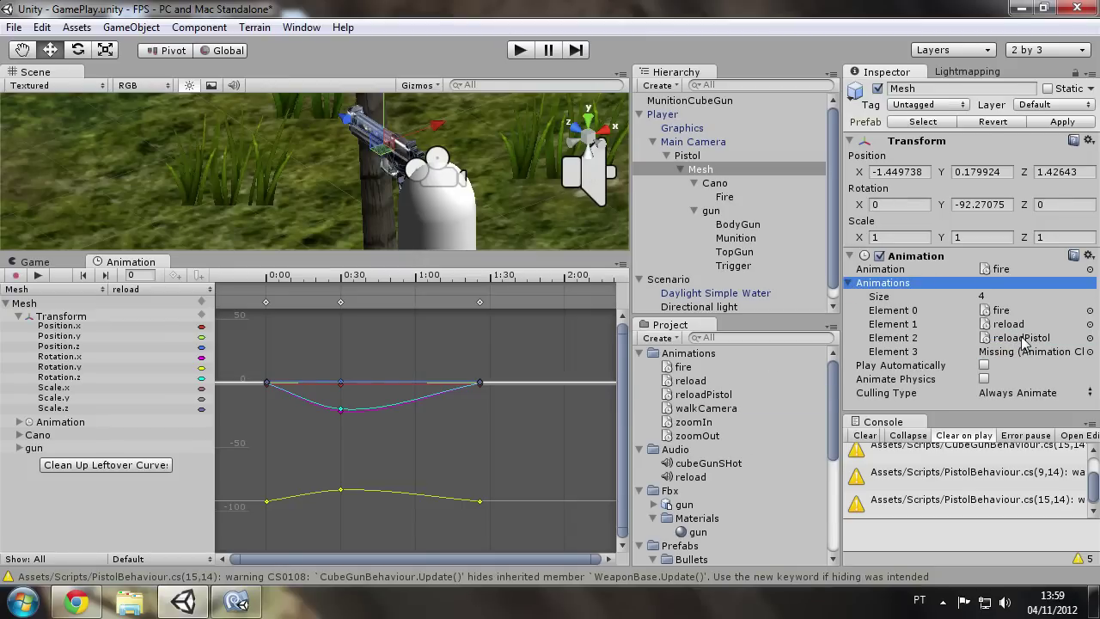
click(1014, 339)
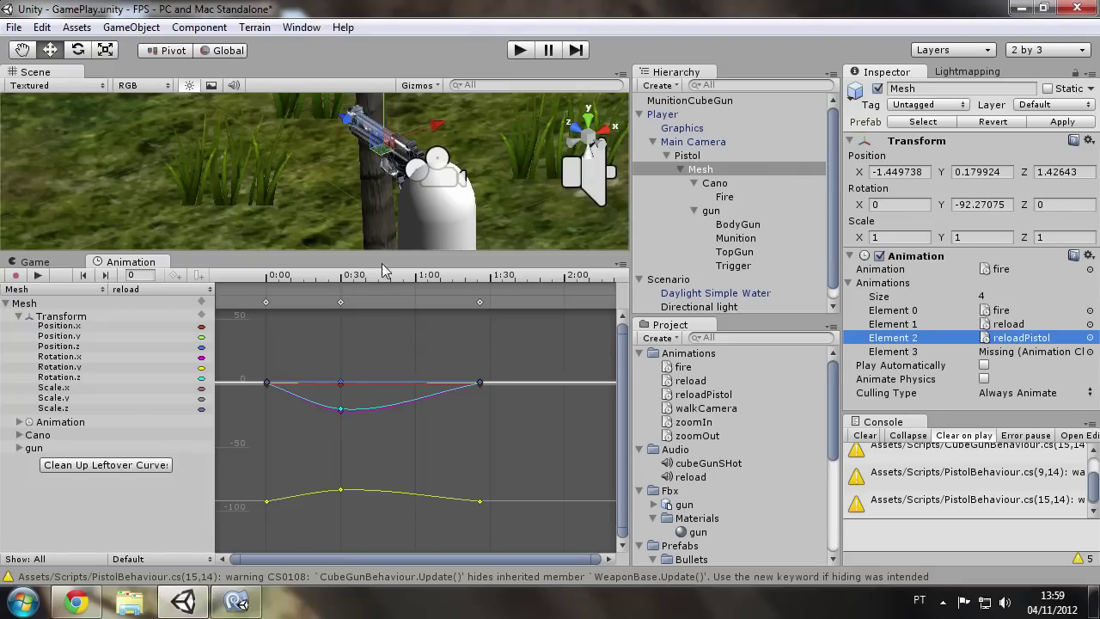
scroll(398, 153, up, 5)
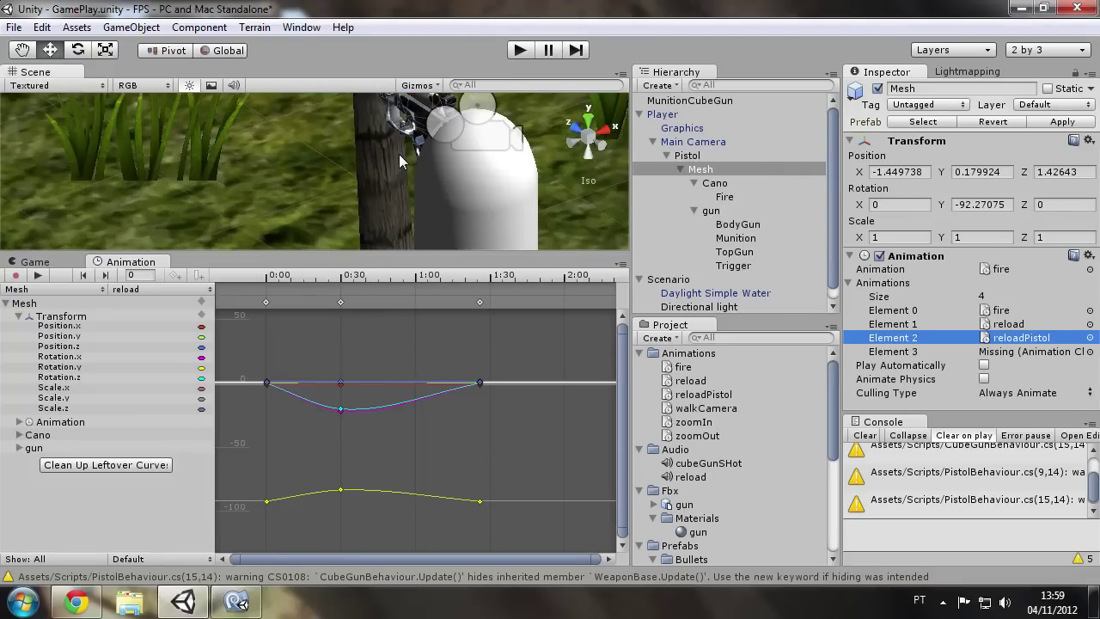
mouse_move(301, 275)
mouse_down()
mouse_move(443, 280)
mouse_move(194, 352)
mouse_up()
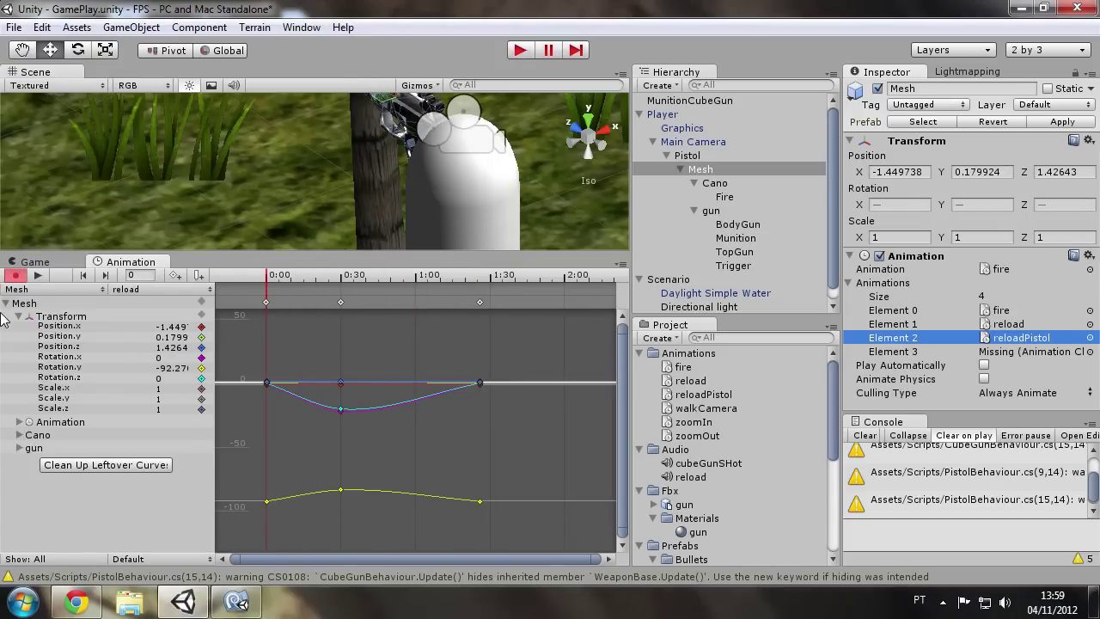
Step: In the reloadPistol clip, key Munition's transform properties at the clip start
click(174, 288)
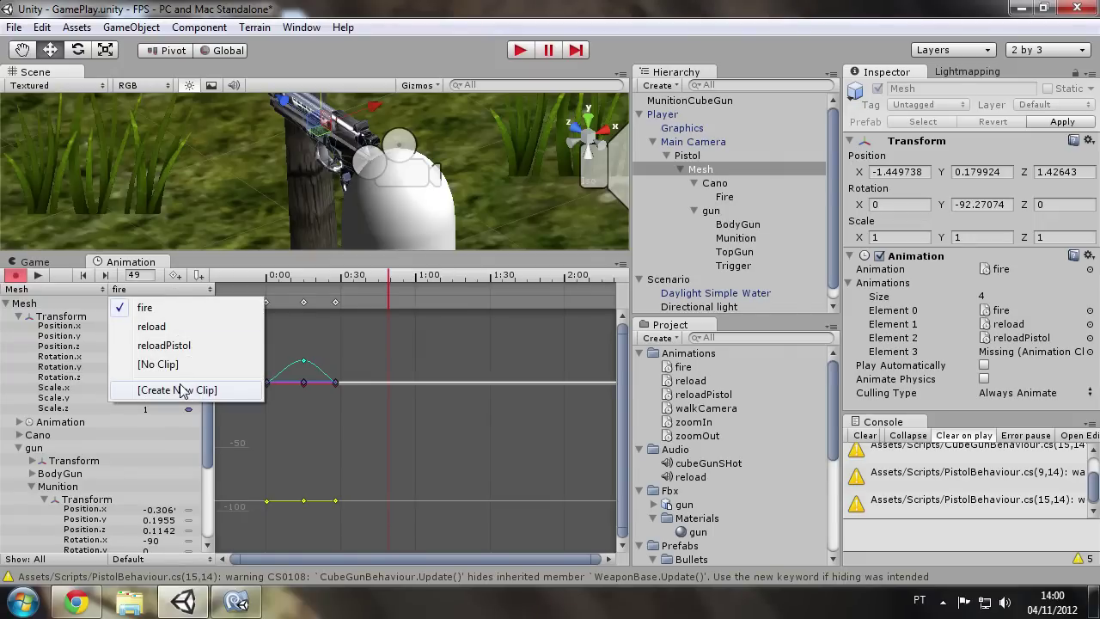
click(205, 346)
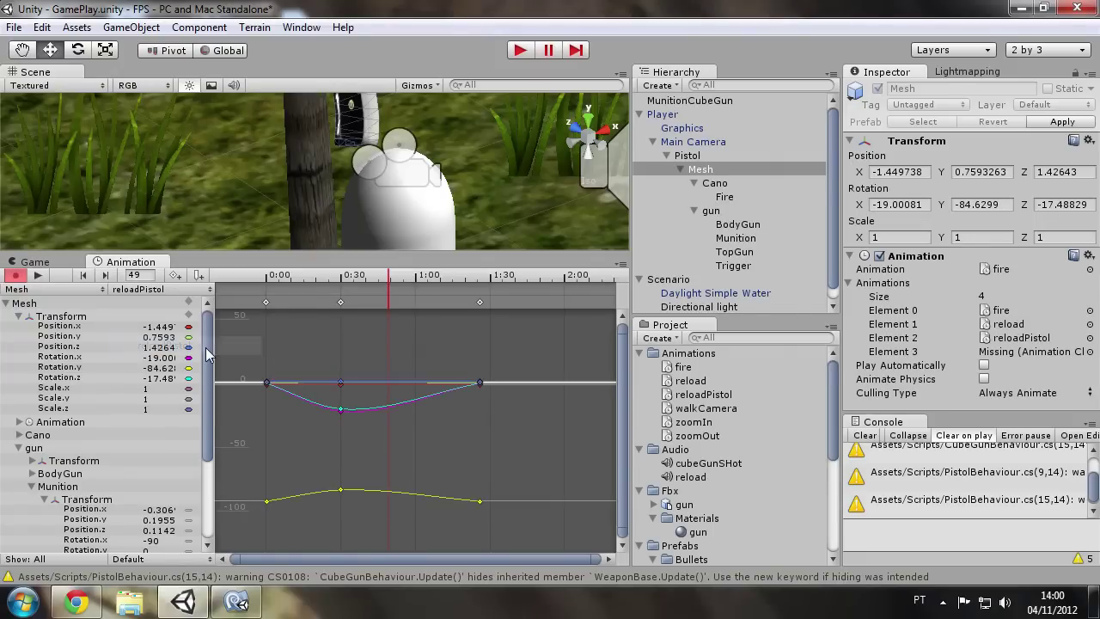
click(19, 447)
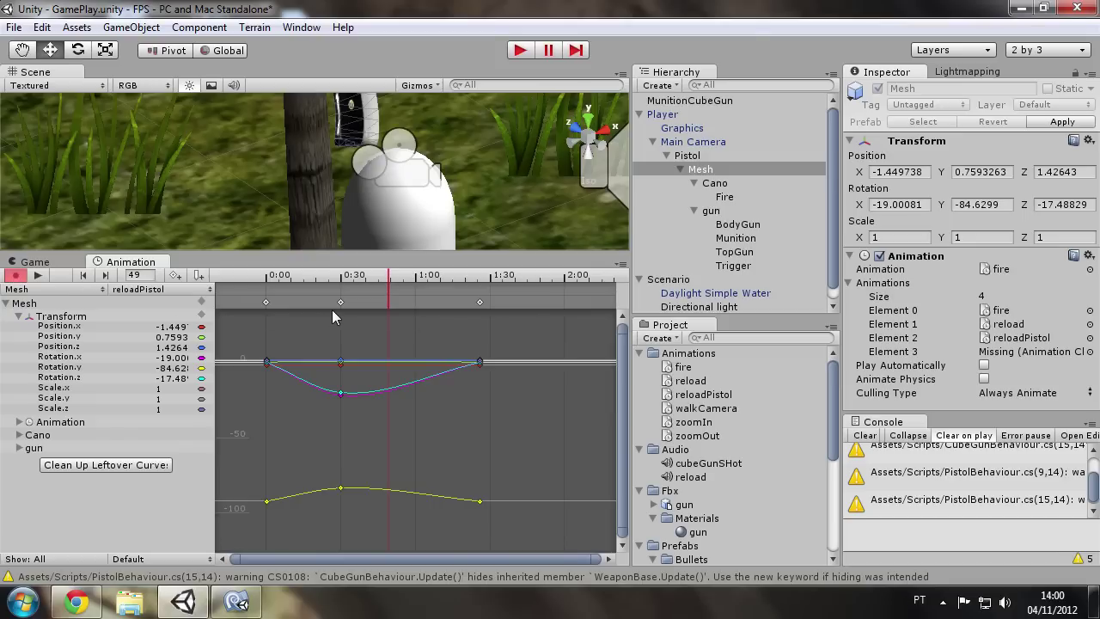
click(744, 240)
click(744, 241)
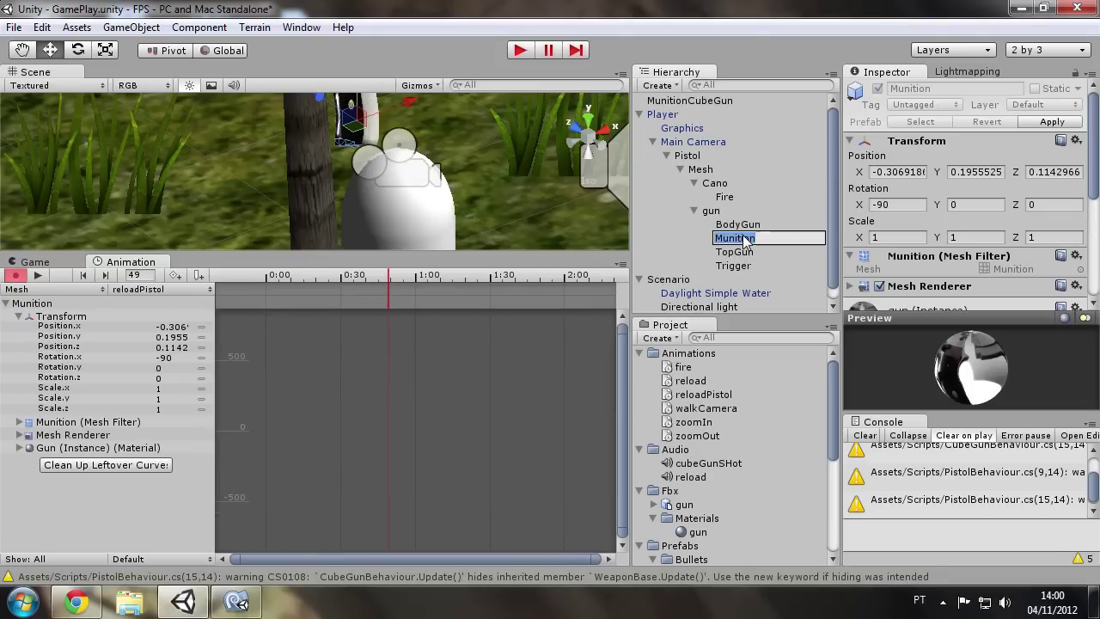
click(731, 265)
click(726, 240)
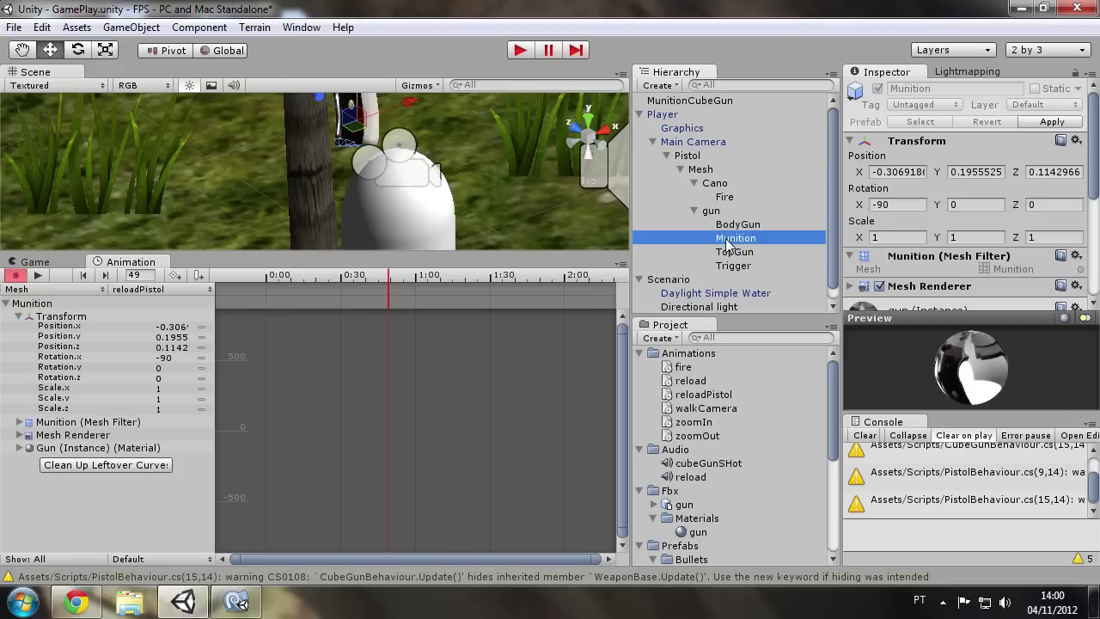
mouse_move(382, 291)
mouse_down()
mouse_move(254, 289)
mouse_move(361, 288)
mouse_move(341, 290)
mouse_up()
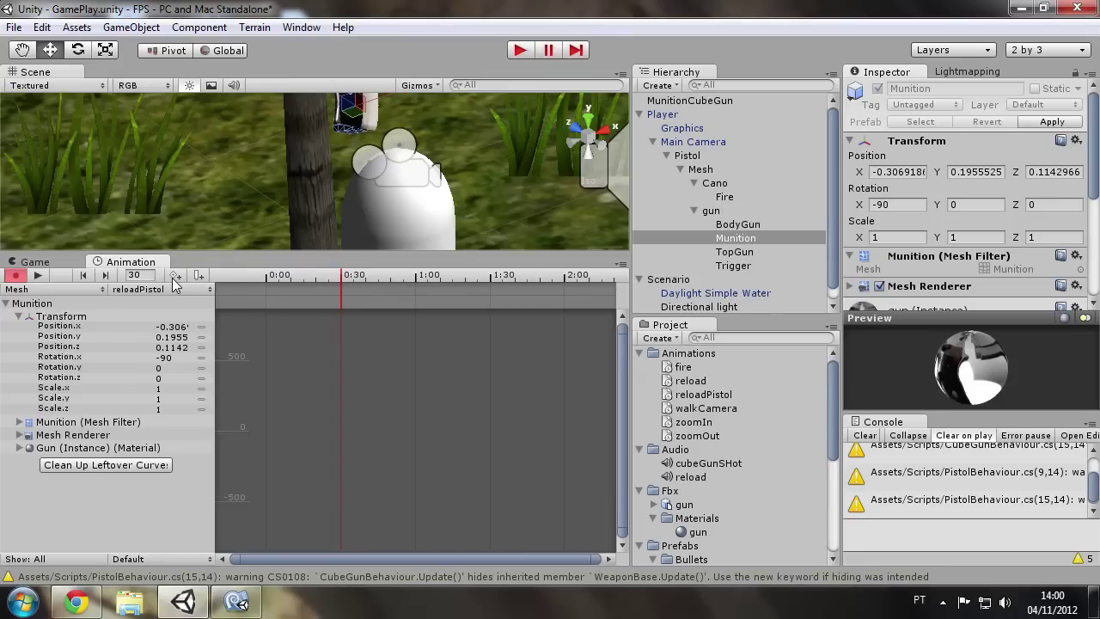
click(101, 313)
click(183, 275)
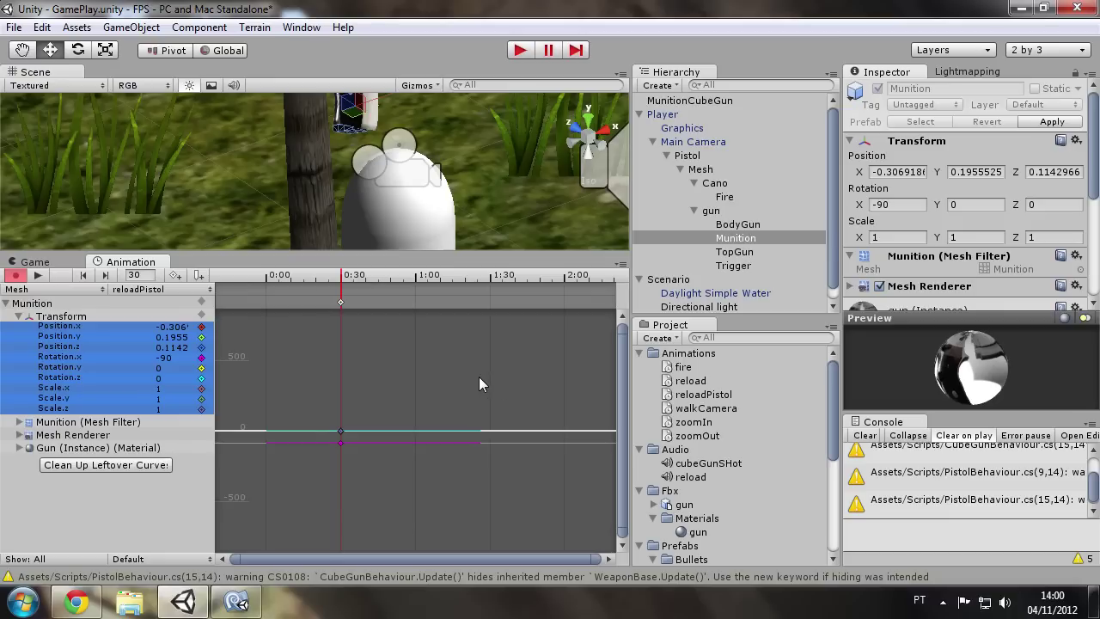
Step: Key Munition at frame 40 and slide the magazine down out of the gun
click(367, 282)
key(comma)
click(367, 284)
click(176, 275)
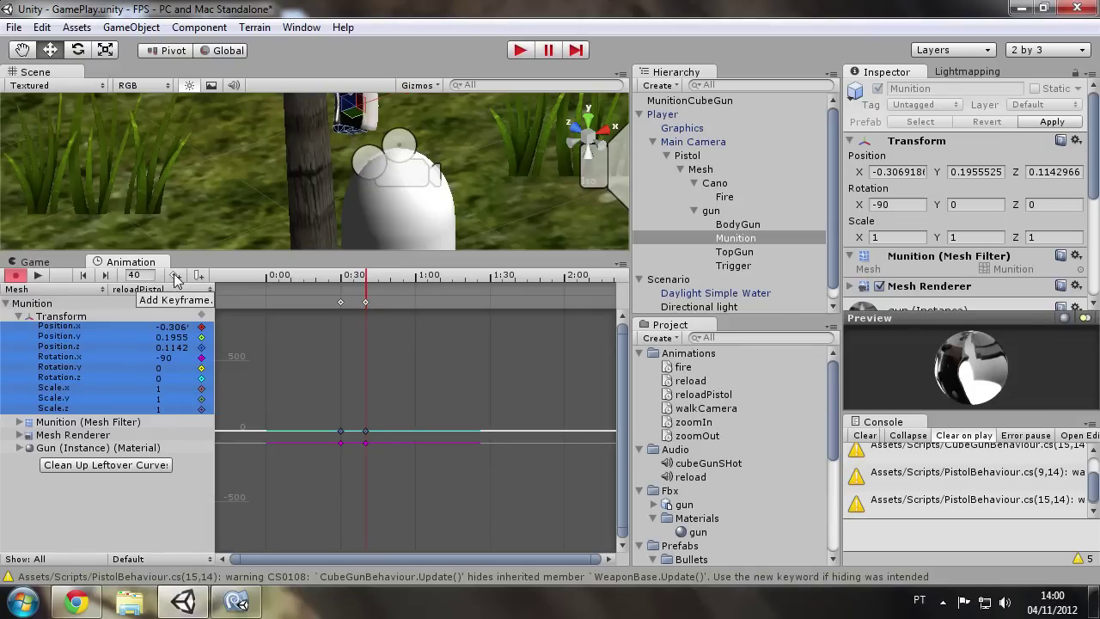
click(365, 302)
middle_drag(374, 136, 377, 213)
drag(354, 182, 359, 241)
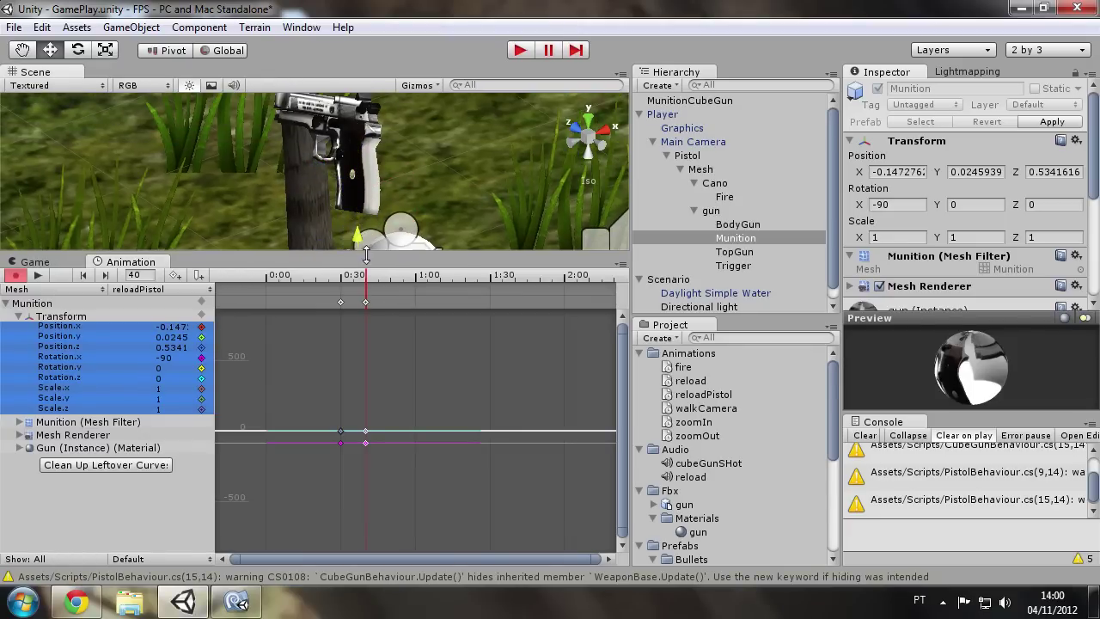
Step: At frame 50 move the magazine back into the grip, preview, and stop recording
drag(401, 280, 391, 288)
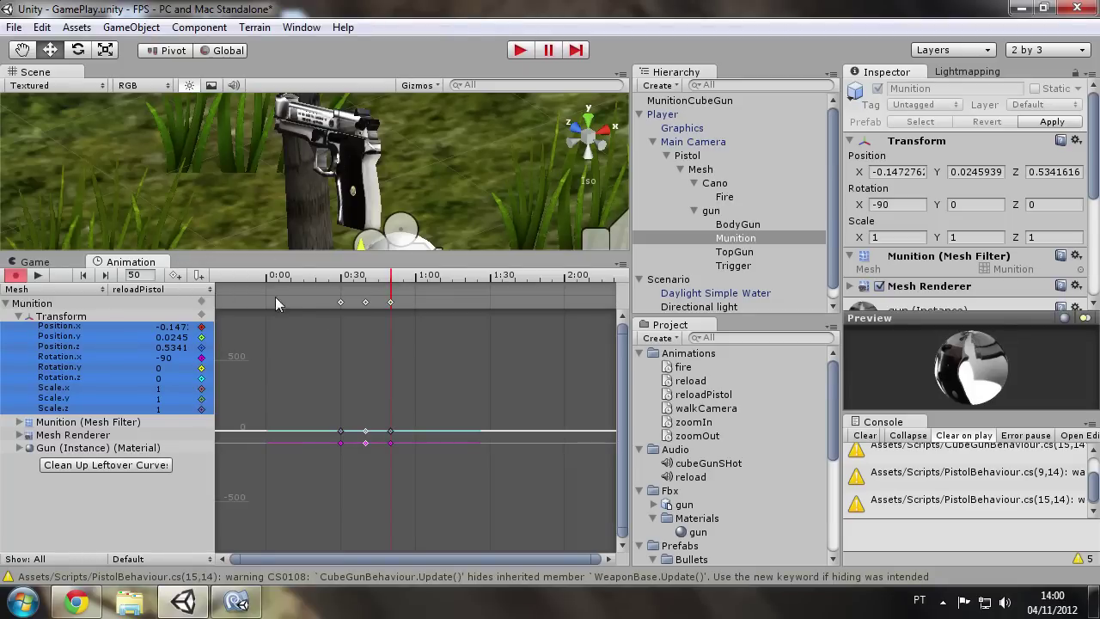
mouse_move(370, 200)
mouse_down()
mouse_move(362, 131)
mouse_move(378, 131)
mouse_up()
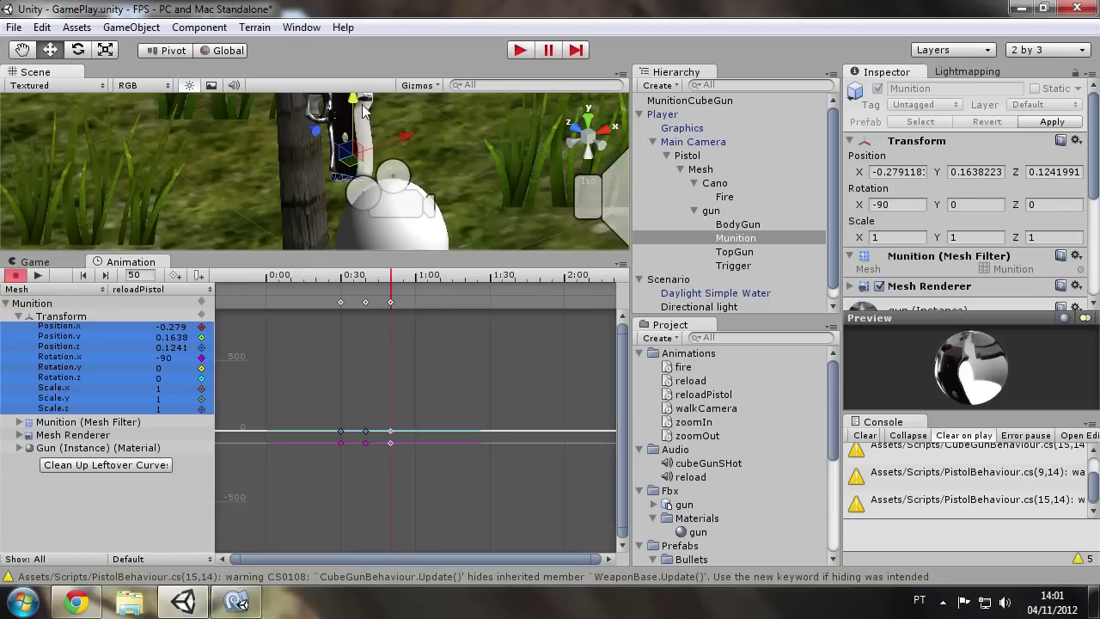
drag(345, 276, 348, 283)
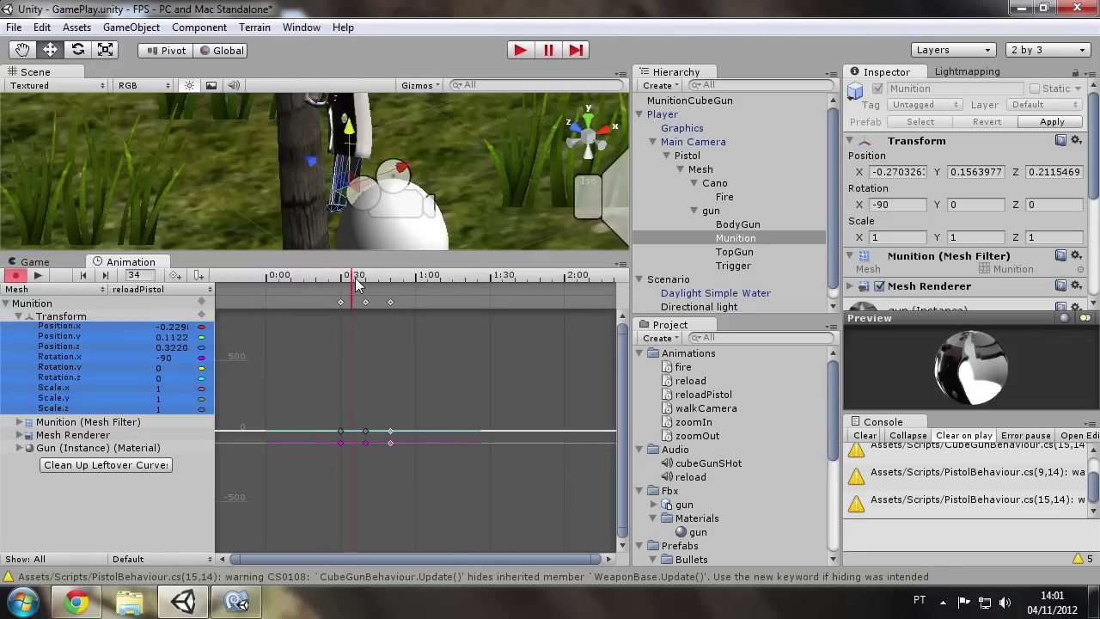
mouse_move(348, 283)
mouse_down()
mouse_move(405, 284)
mouse_move(309, 288)
mouse_up()
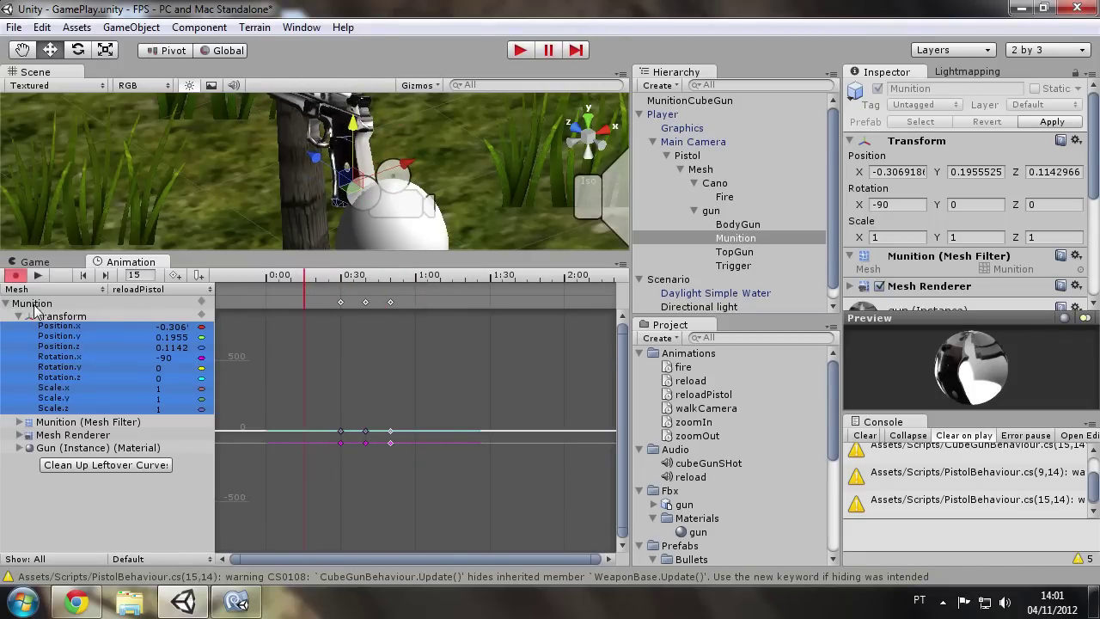
click(16, 275)
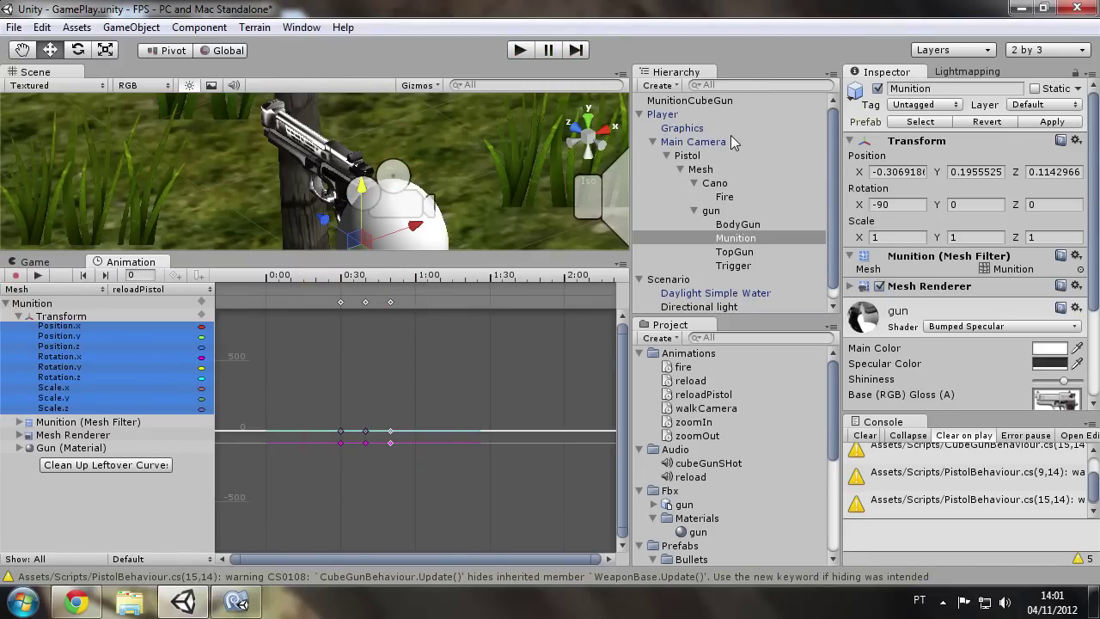
Step: Assign reloadPistol as the Pistol's Reload Animation
click(694, 157)
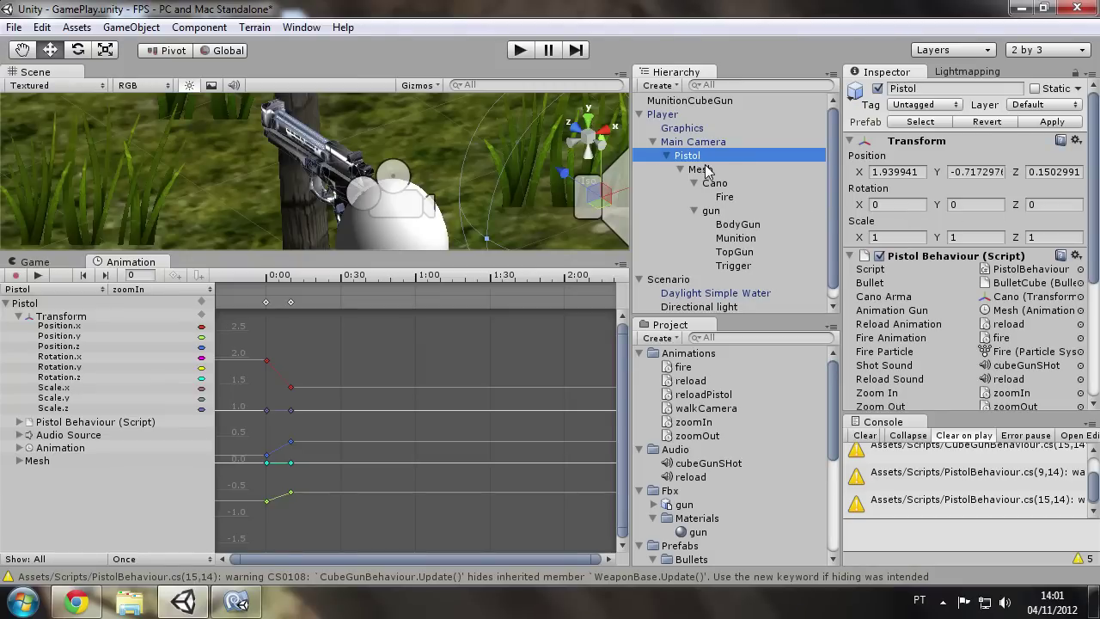
scroll(989, 284, down, 3)
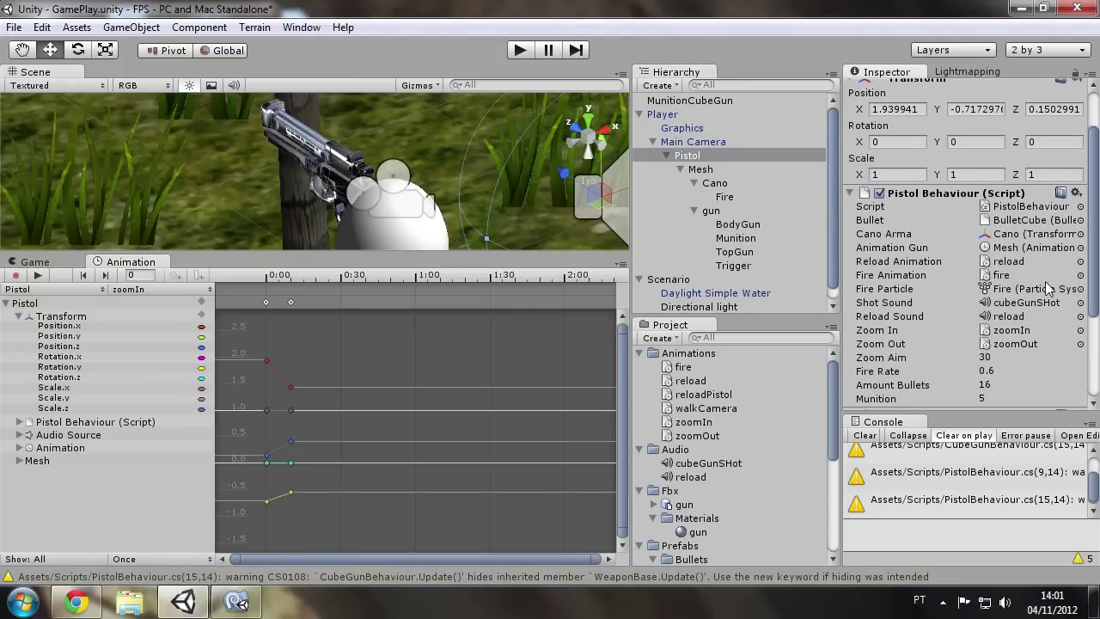
click(1011, 262)
drag(703, 394, 1018, 262)
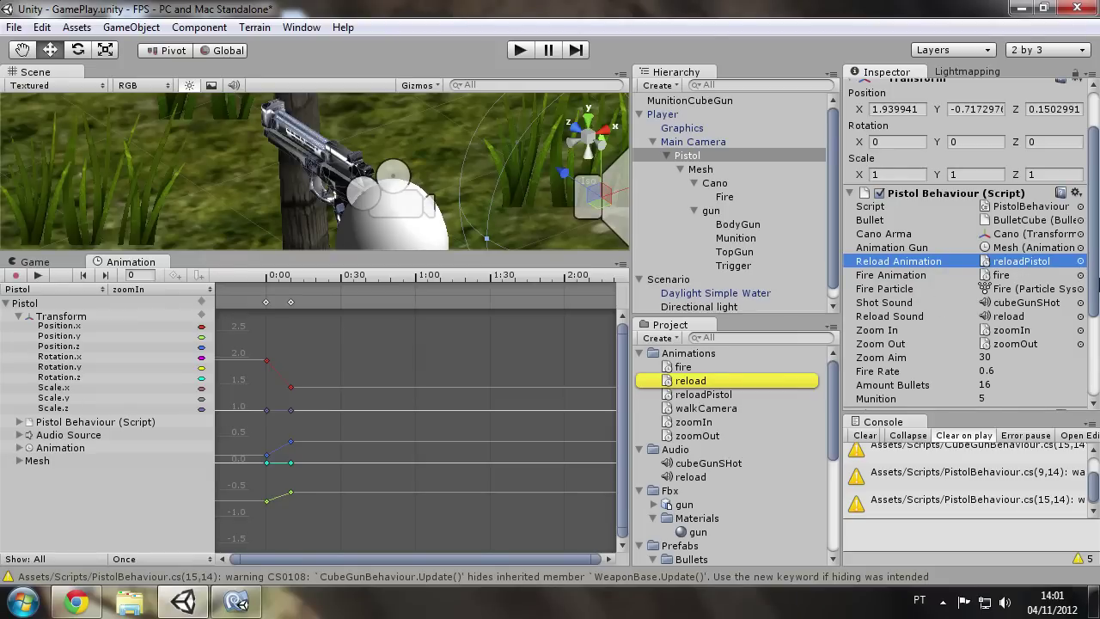
scroll(1095, 292, down, 1)
drag(1097, 295, 1096, 386)
Step: Collapse the Animation component and start the scene in Play mode from the Game view
scroll(911, 397, up, 5)
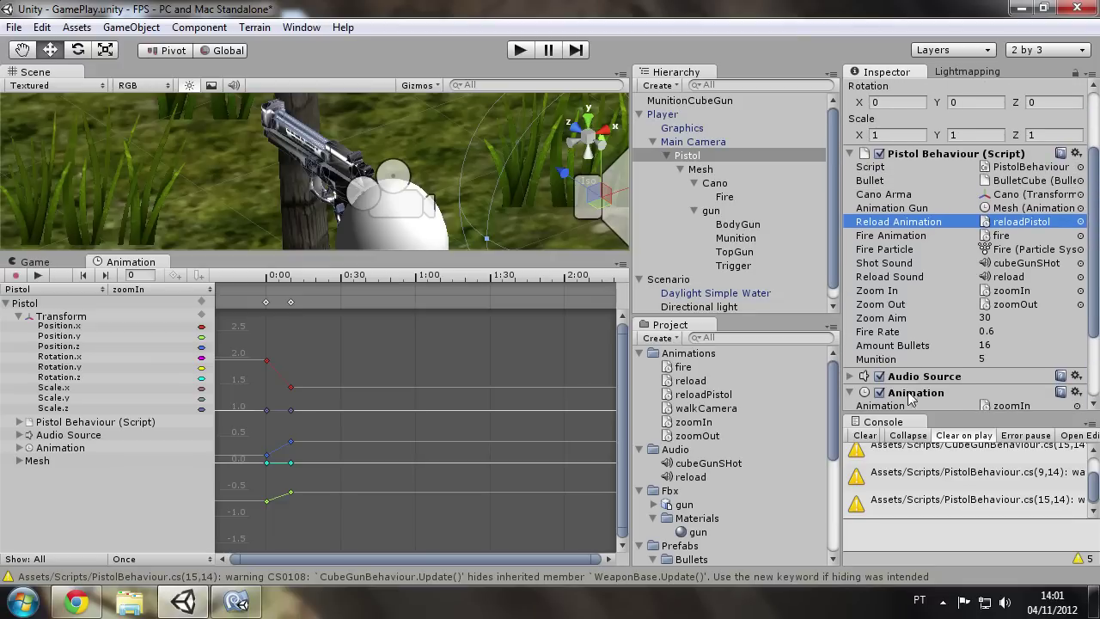
click(849, 393)
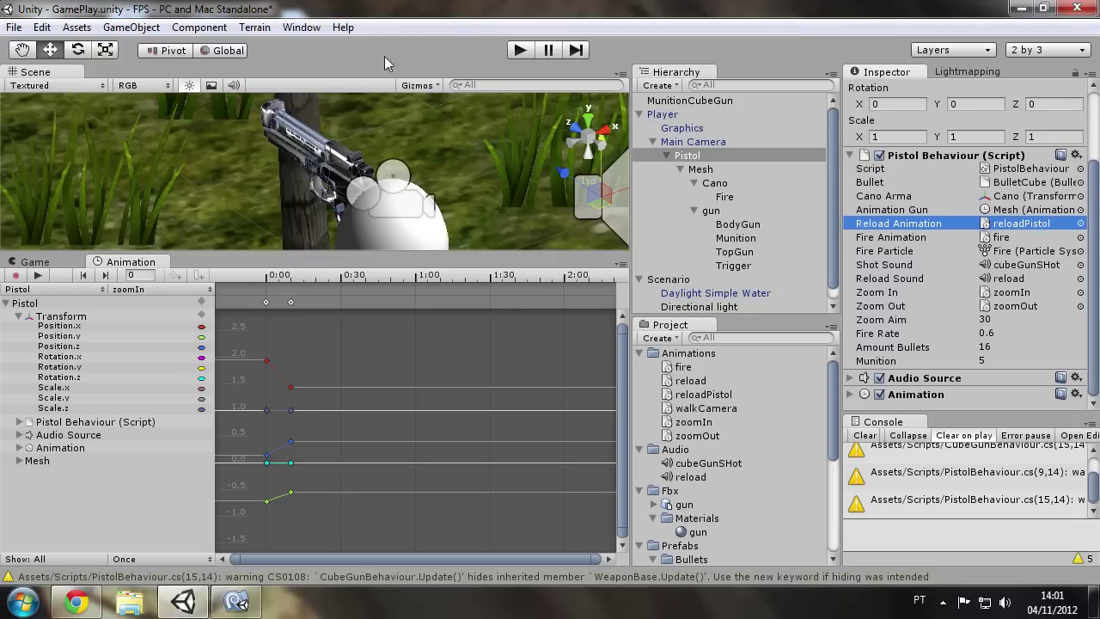
click(34, 263)
click(519, 50)
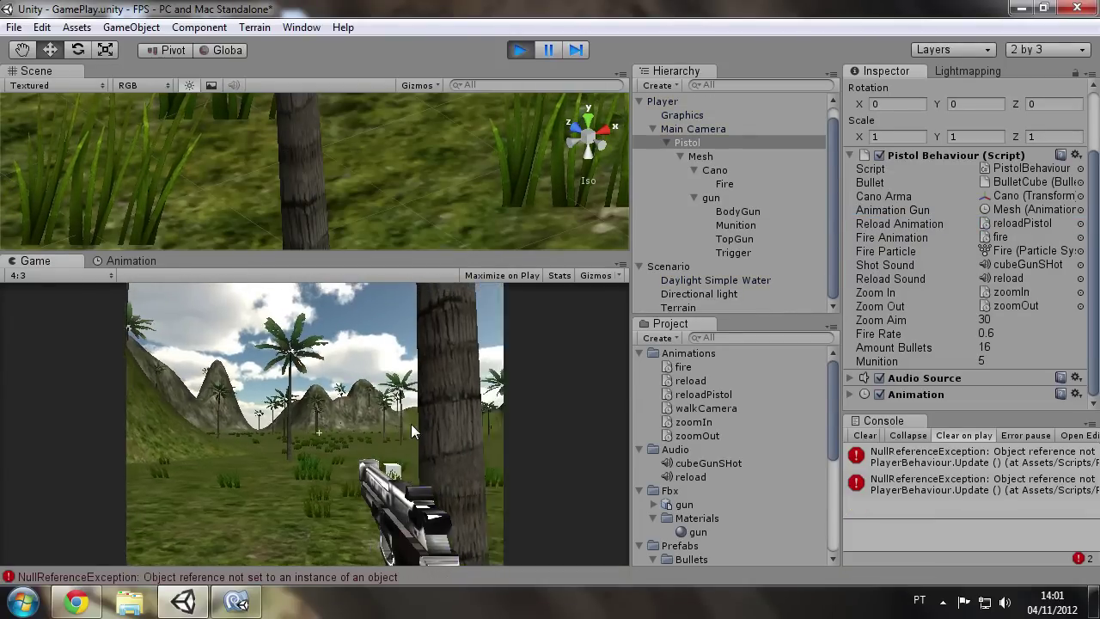
Step: Trace the NullReferenceException to currentGun.Shoot() in PlayerBehaviour, stop playing and clear the console
click(917, 487)
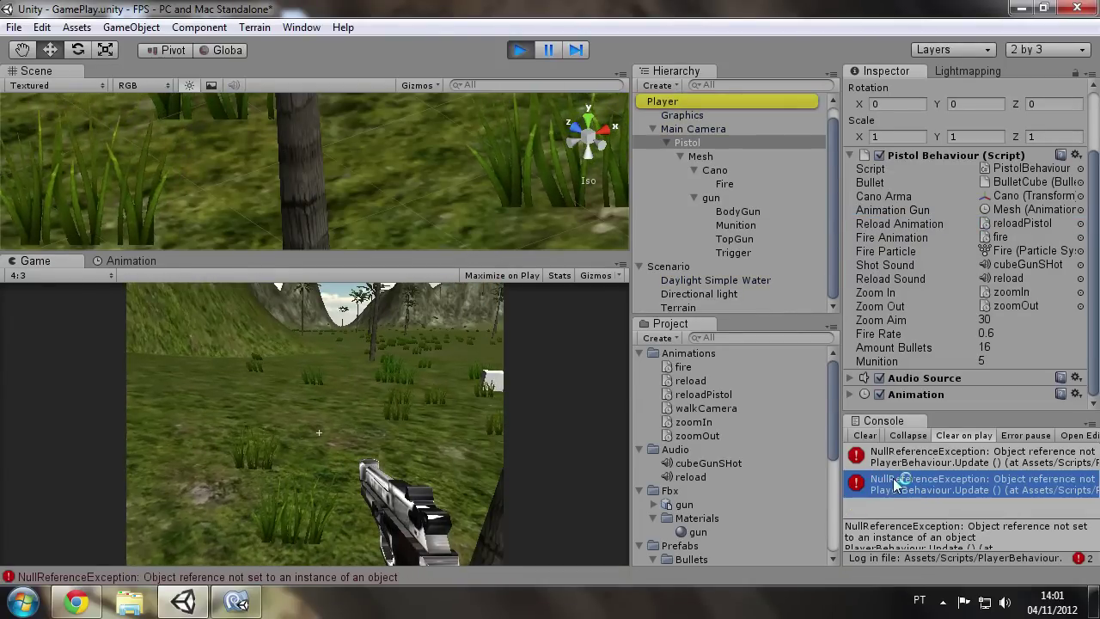
double_click(897, 485)
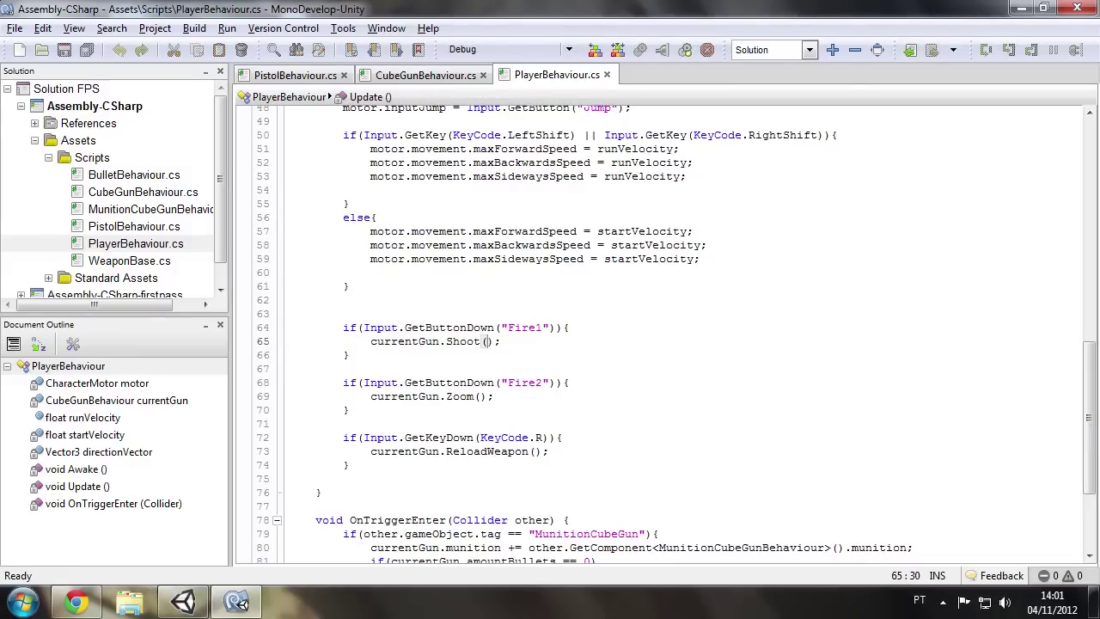
click(242, 604)
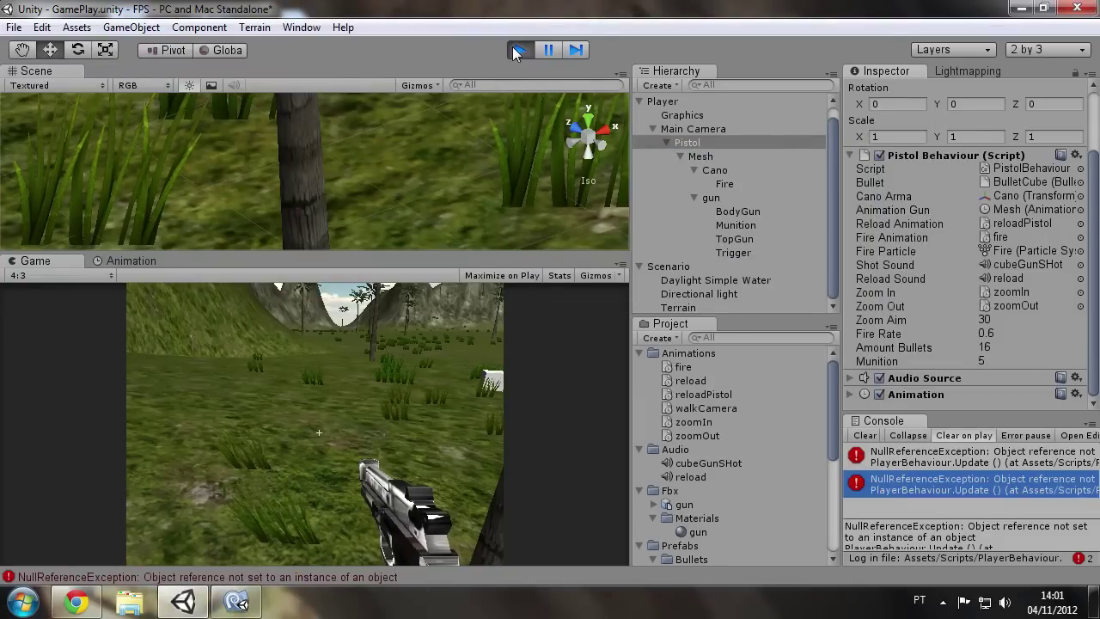
click(516, 51)
click(865, 435)
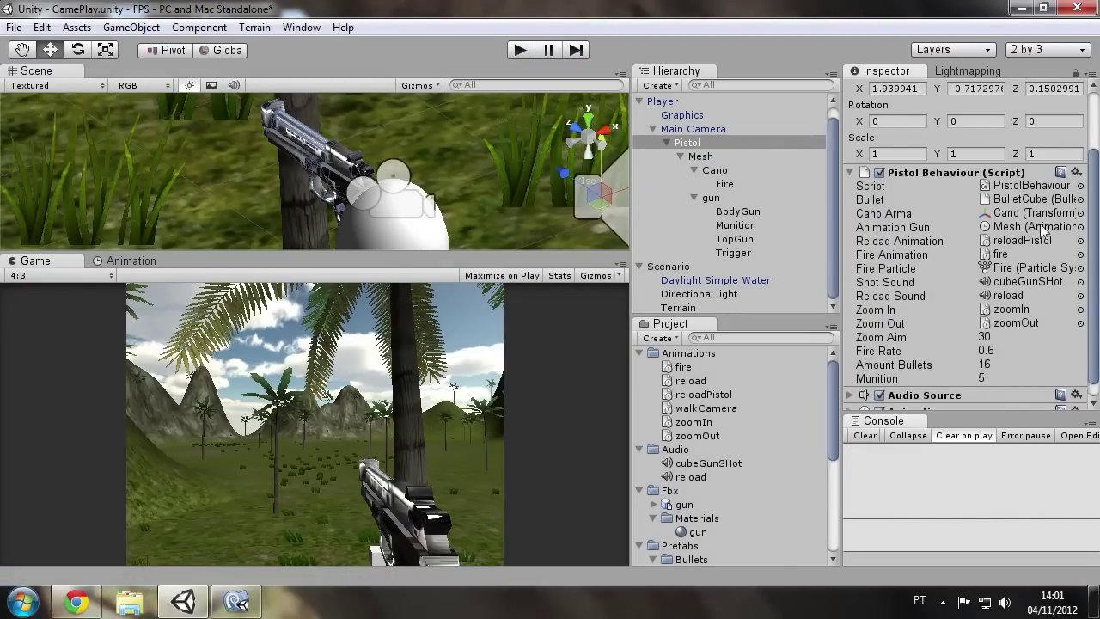
click(1034, 187)
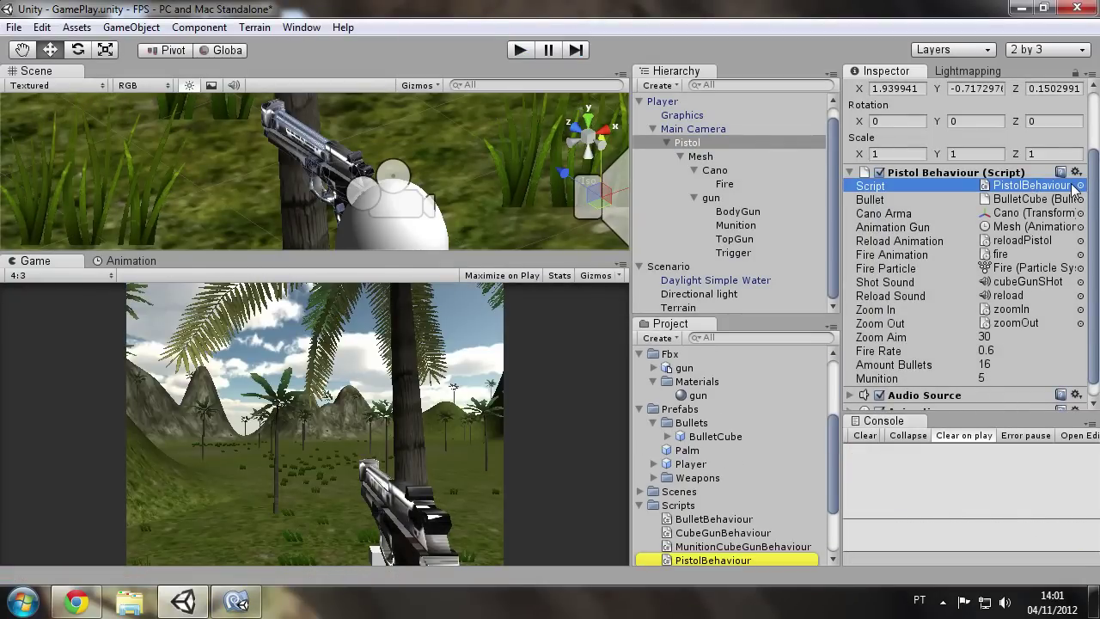
Step: Review the PistolBehaviour and CubeGunBehaviour scripts, then show the Player's Player Behaviour component
click(760, 533)
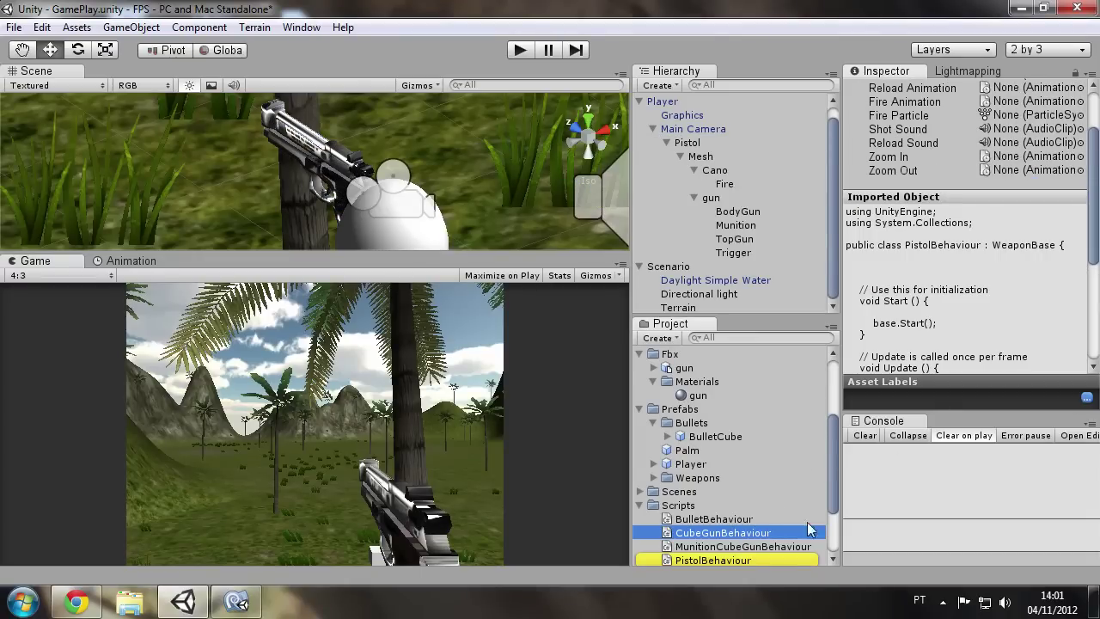
click(736, 561)
middle_drag(389, 204, 501, 191)
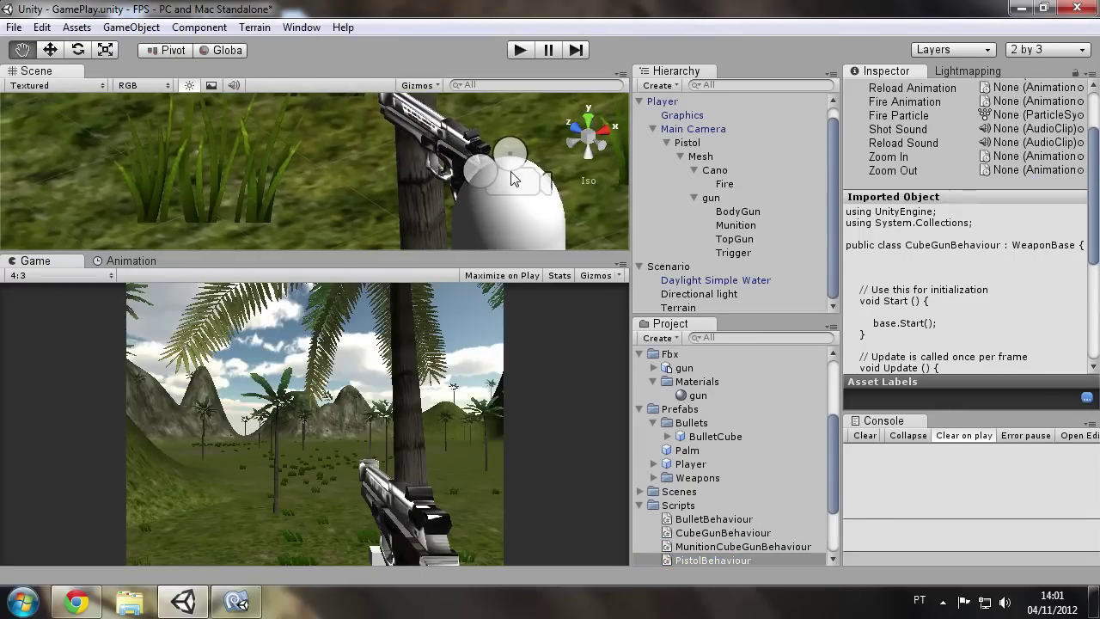
click(652, 129)
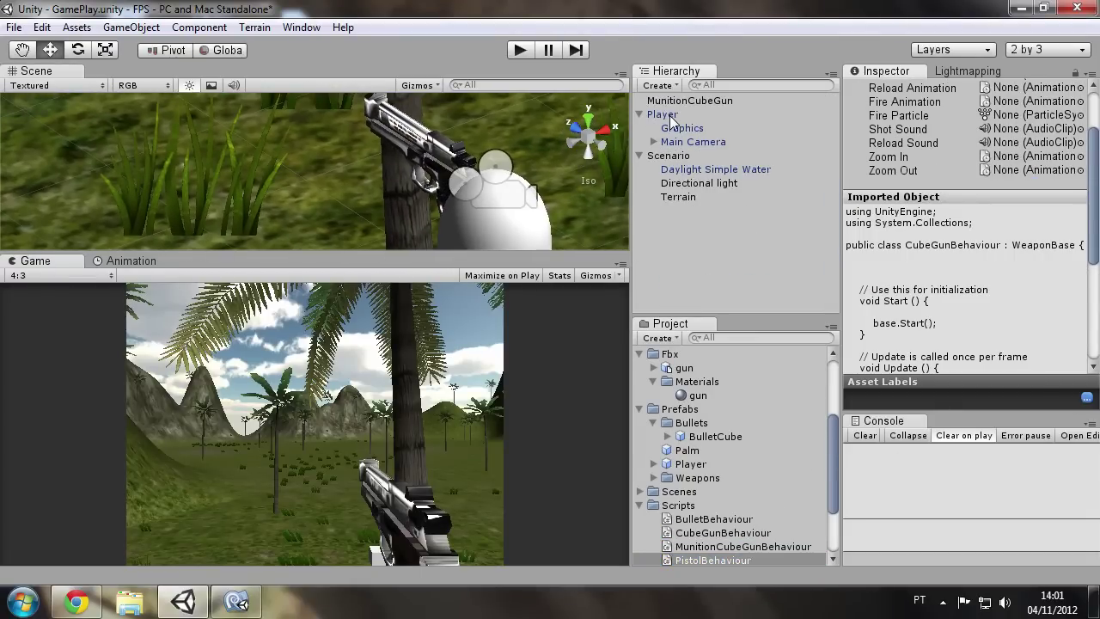
click(666, 115)
drag(1097, 241, 1097, 365)
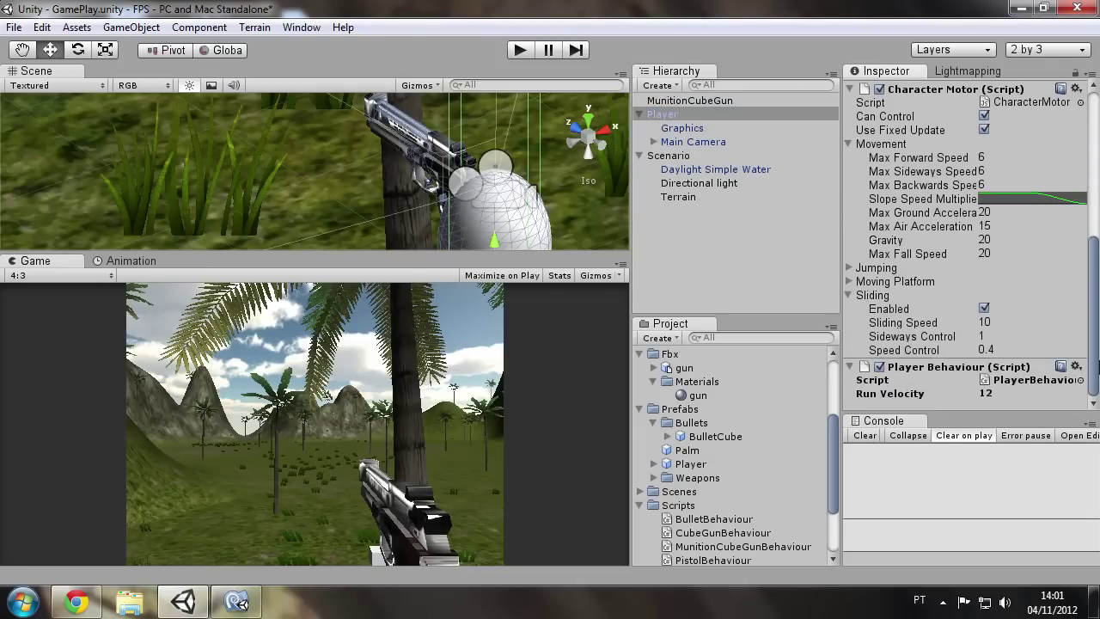
click(1053, 381)
Step: Change currentGun's type in PlayerBehaviour.cs from CubeGunBehaviour to WeaponBase
double_click(1053, 382)
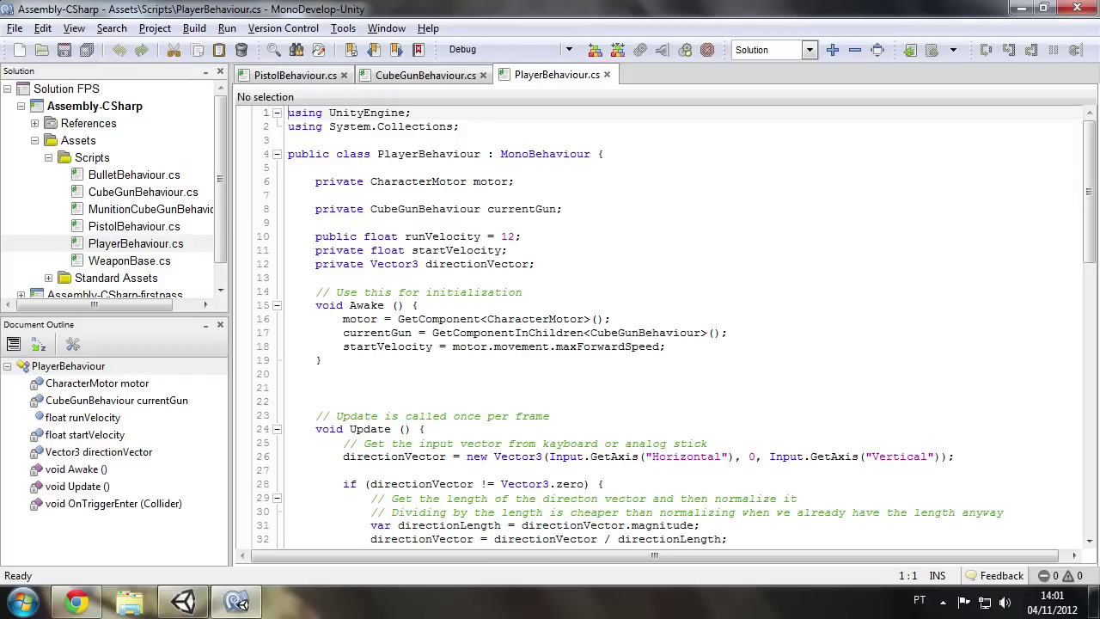
click(419, 209)
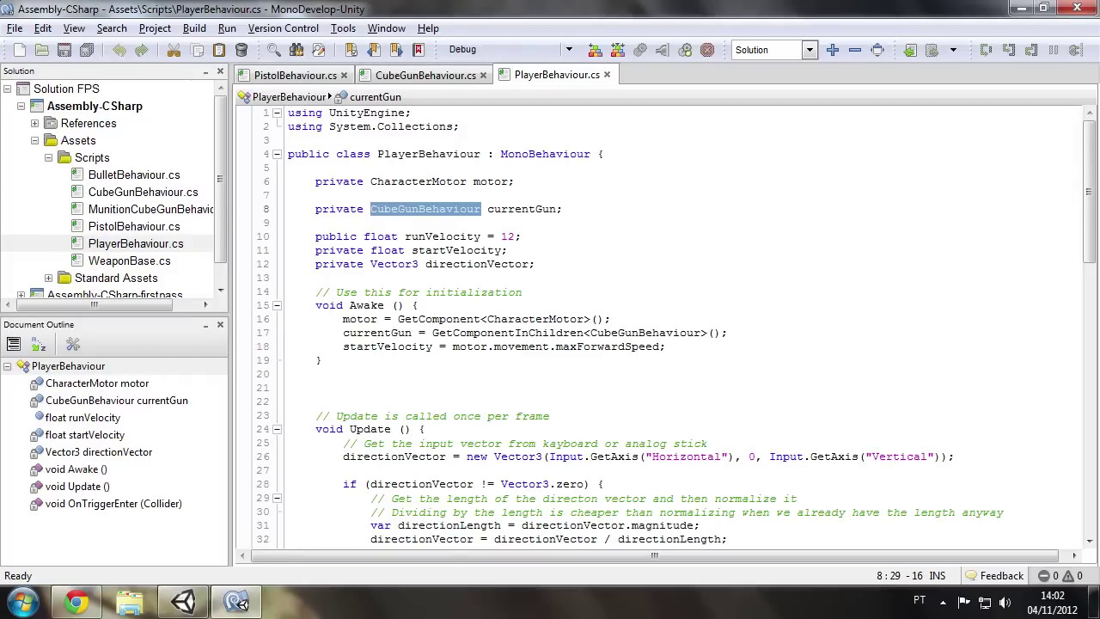
text(we)
key(Return)
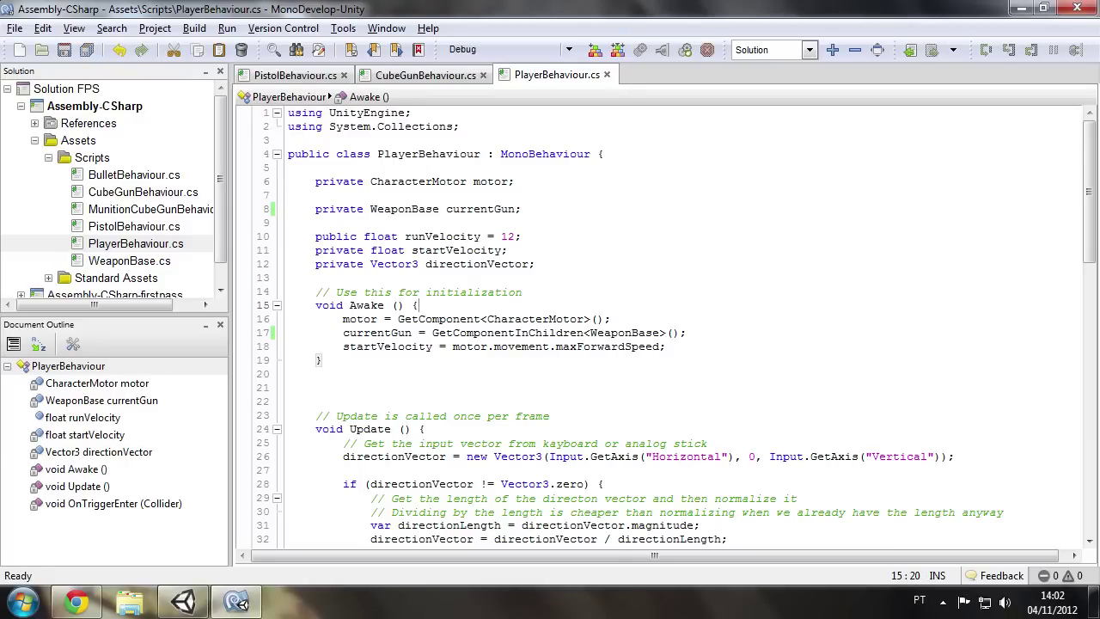
click(163, 604)
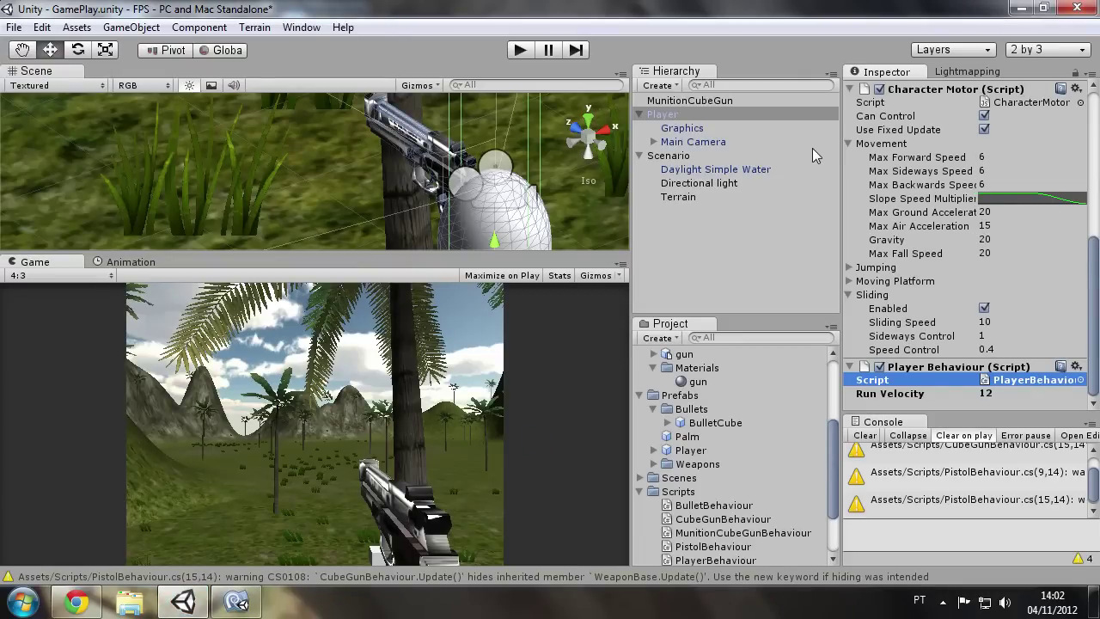
Step: Start a play test and fire several bullet cubes from the held gun
click(521, 51)
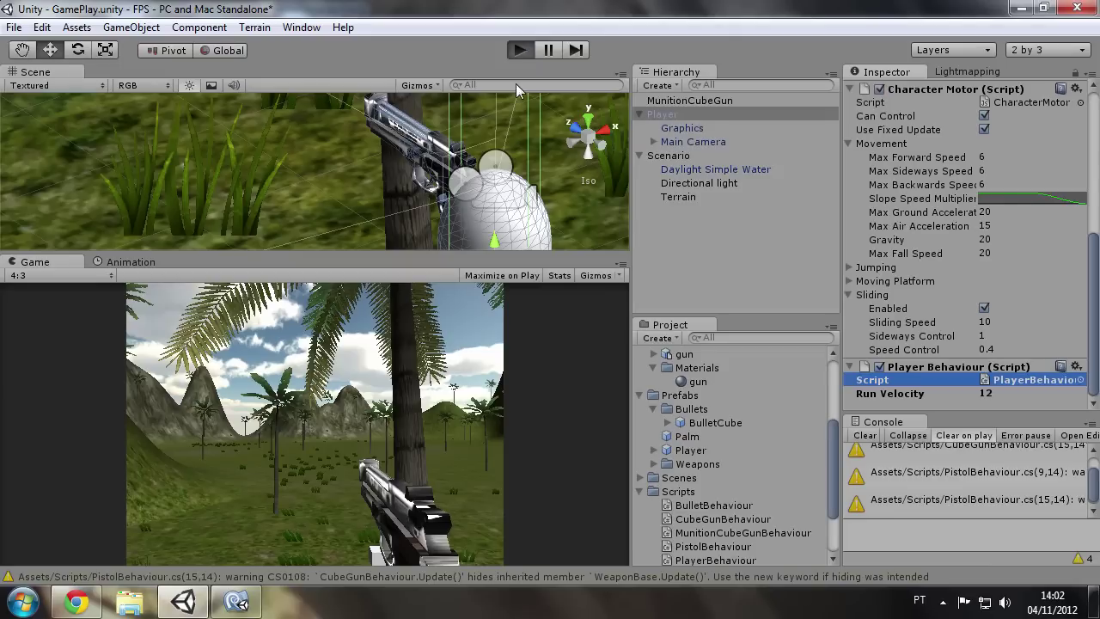
click(367, 462)
click(368, 460)
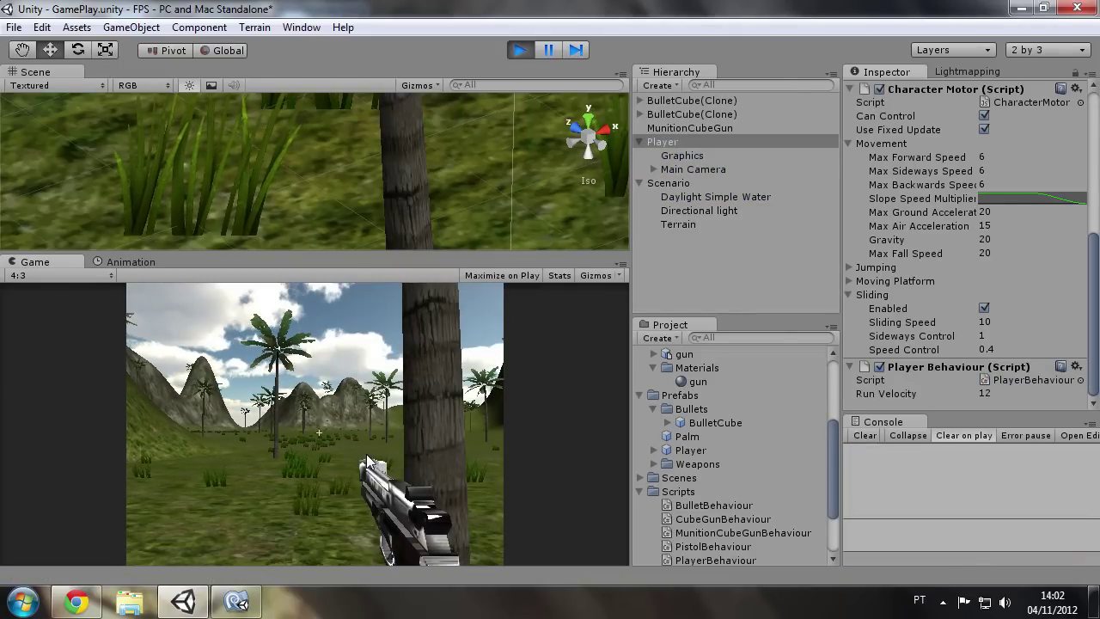
click(370, 462)
click(372, 464)
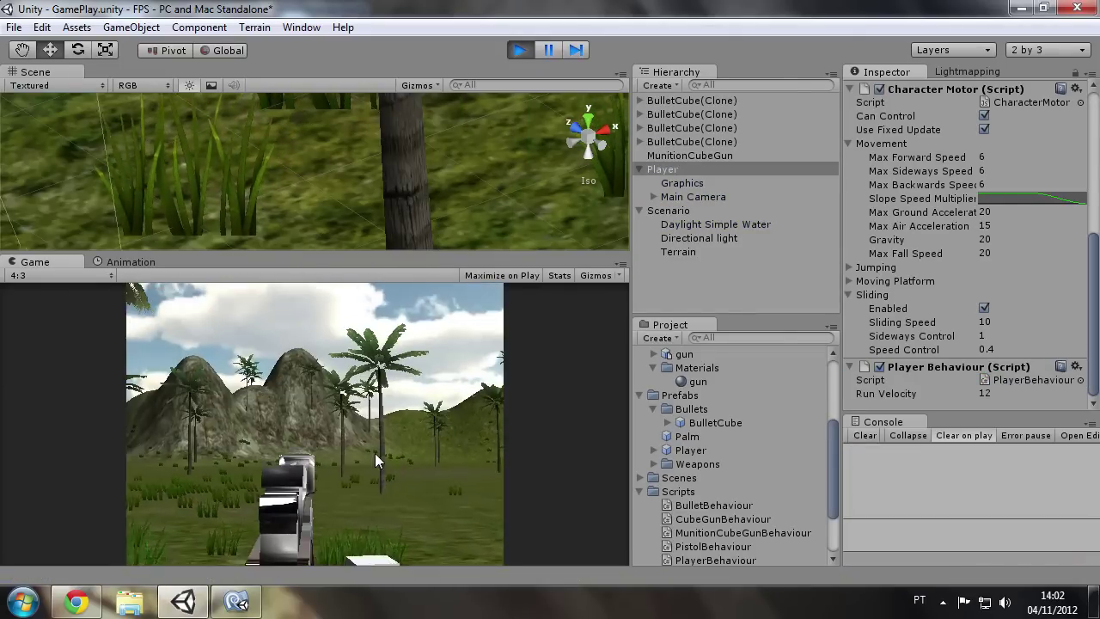
Step: Alternate between pistol (key 2) and cube gun (key 1), firing each, then stop playing
key(2)
click(375, 460)
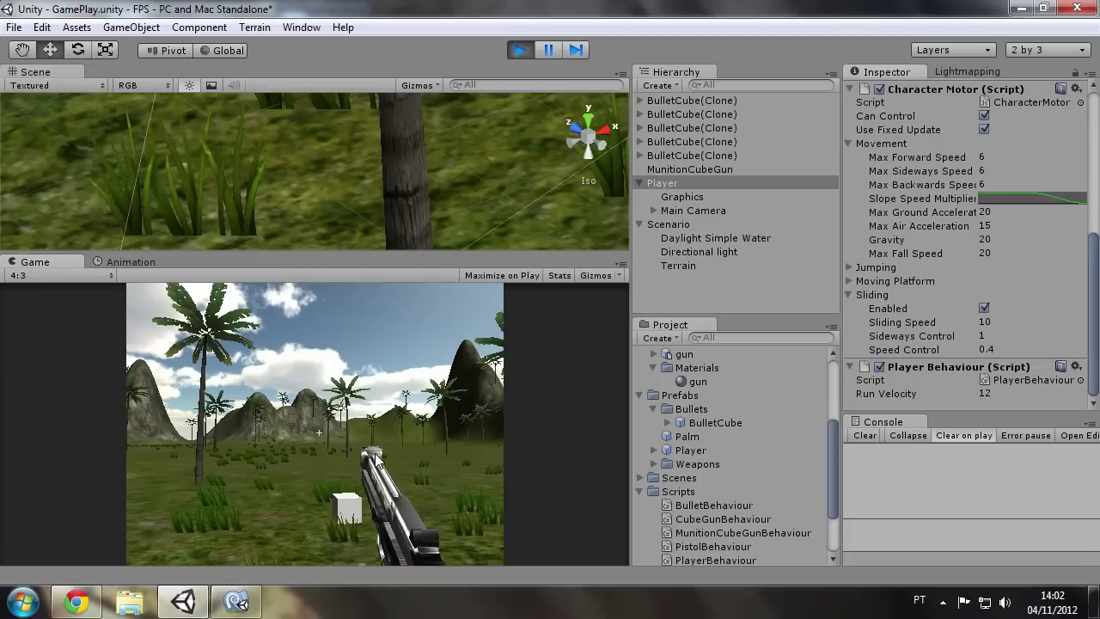
key(1)
click(375, 453)
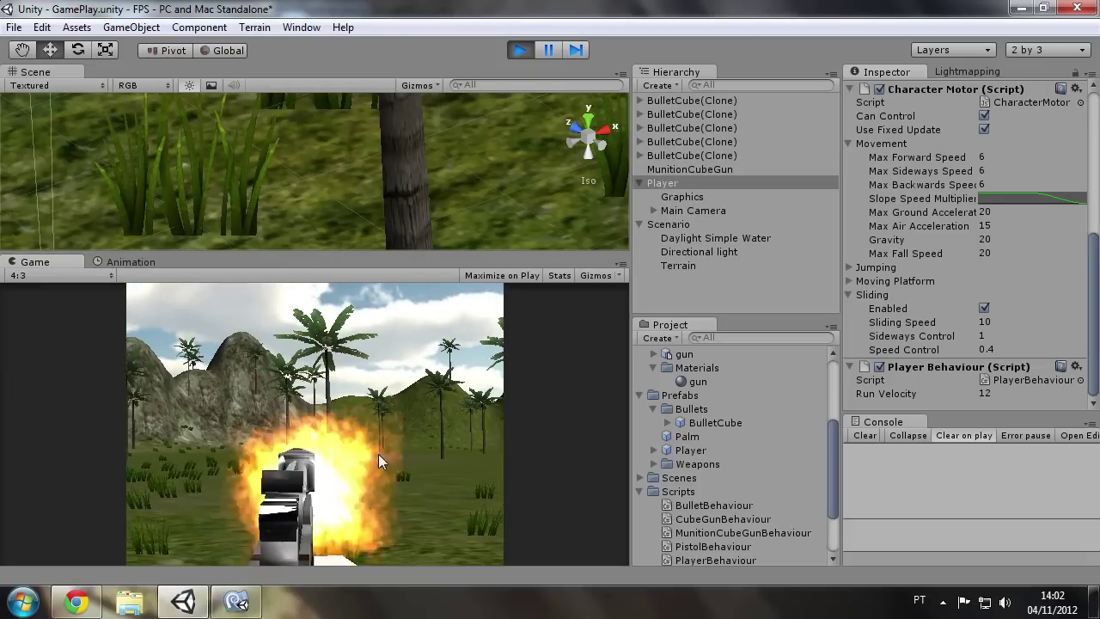
key(2)
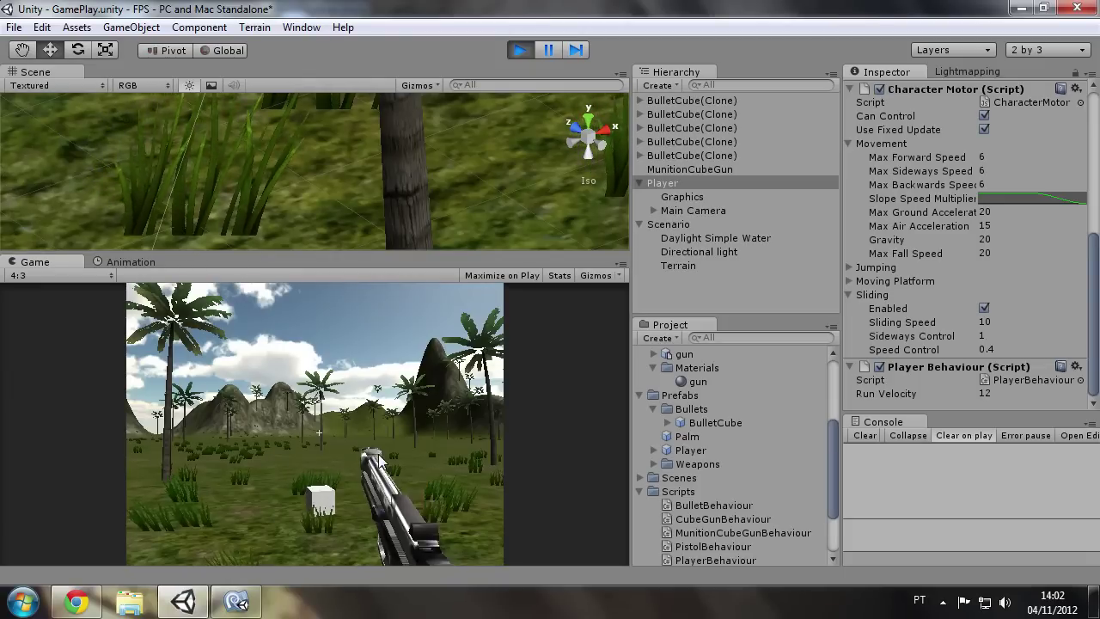
key(1)
key(2)
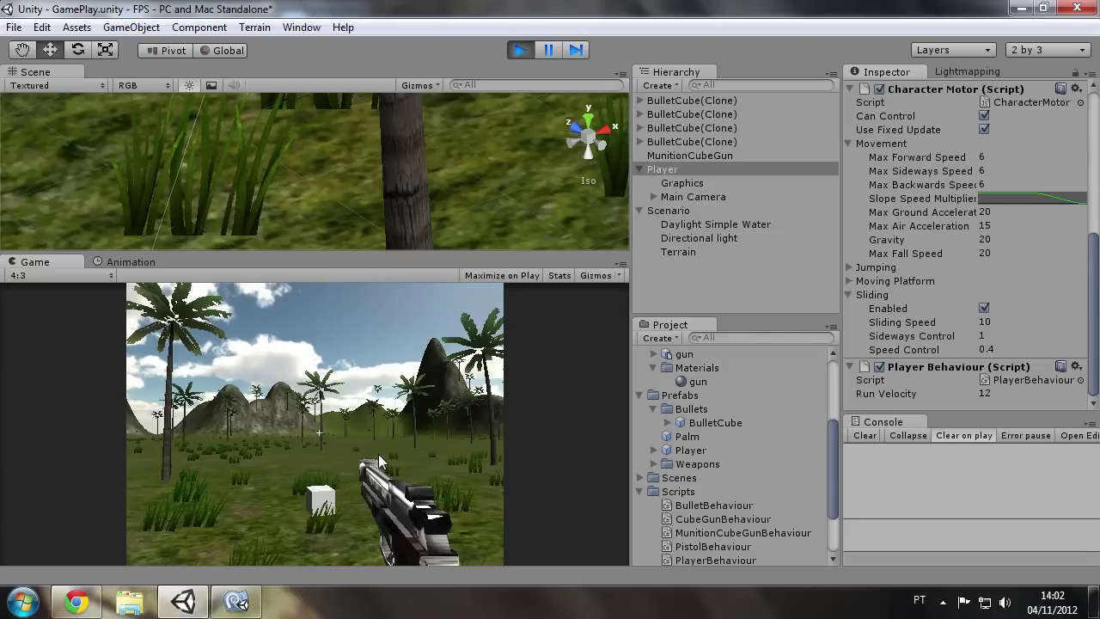
click(524, 49)
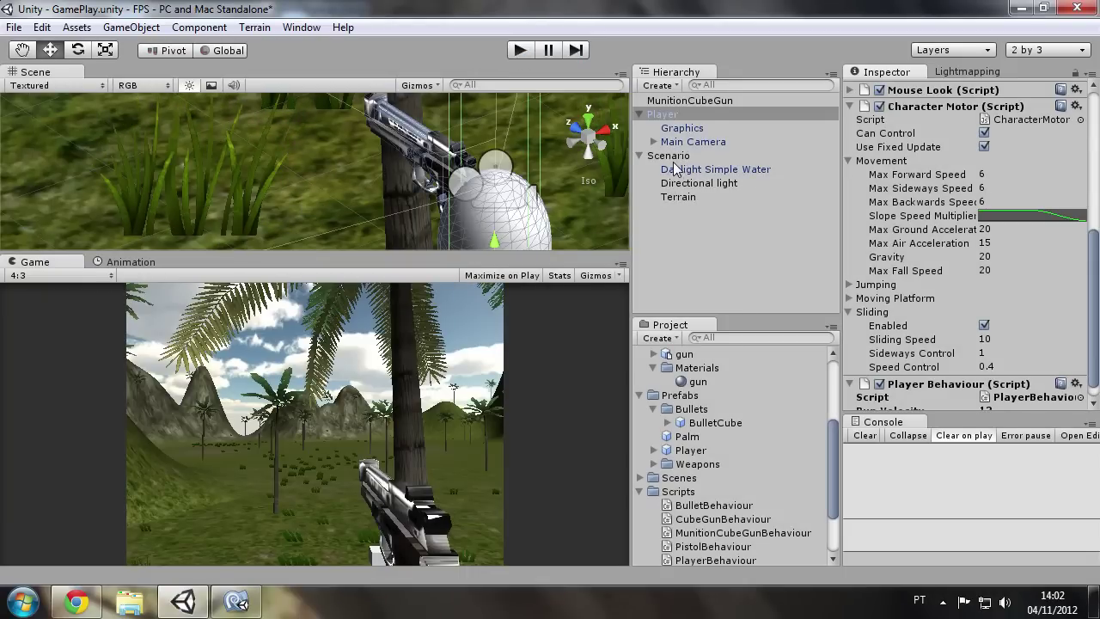
Step: Shift the pistol's gun mesh slightly along its X axis under Main Camera
click(654, 143)
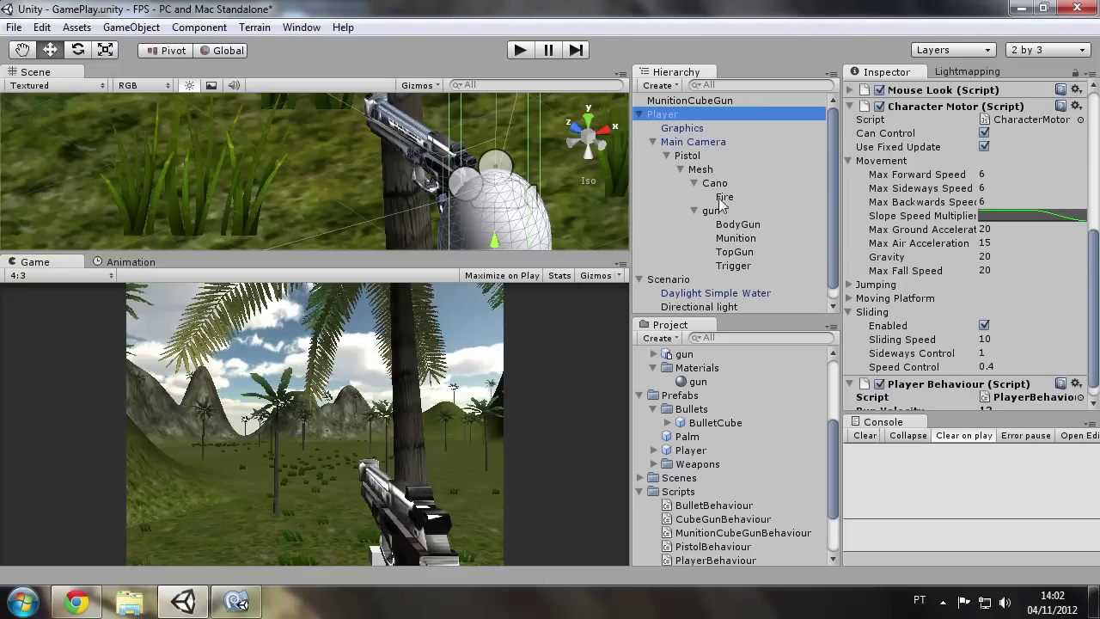
click(695, 183)
click(694, 196)
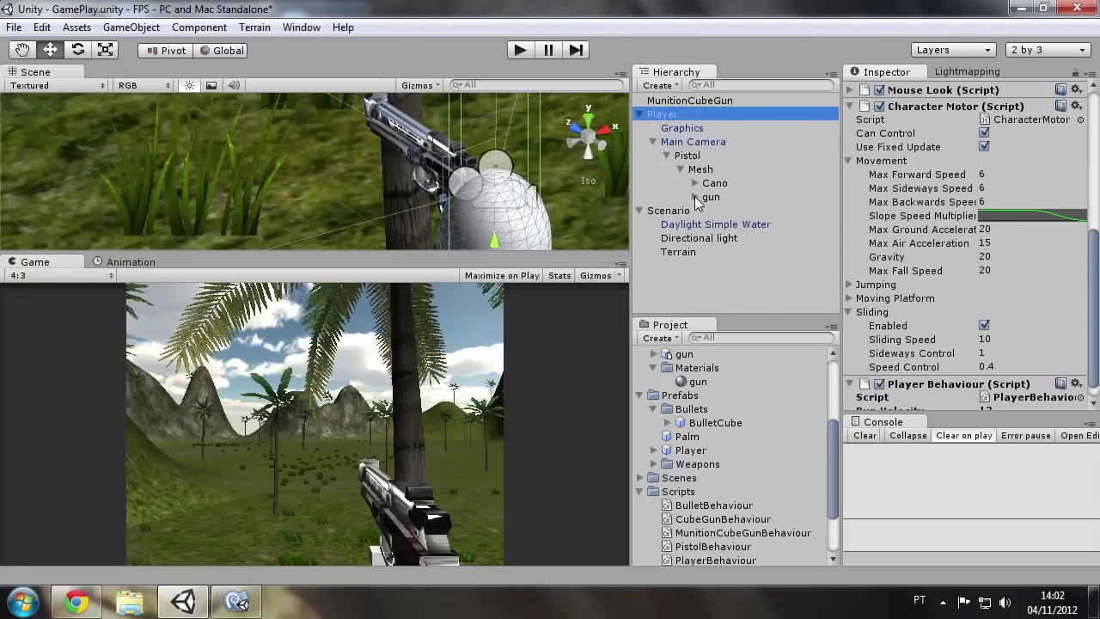
click(711, 197)
drag(498, 149, 521, 152)
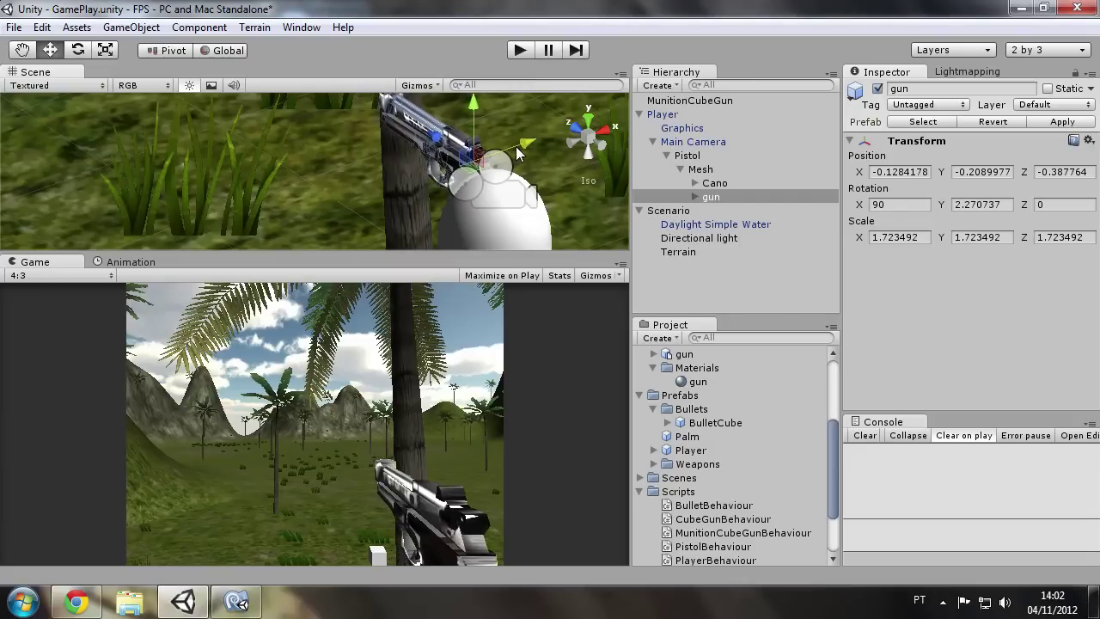
Step: Play-test the scene firing the pistol's bullet cubes toward the hills, then stop playing
click(518, 52)
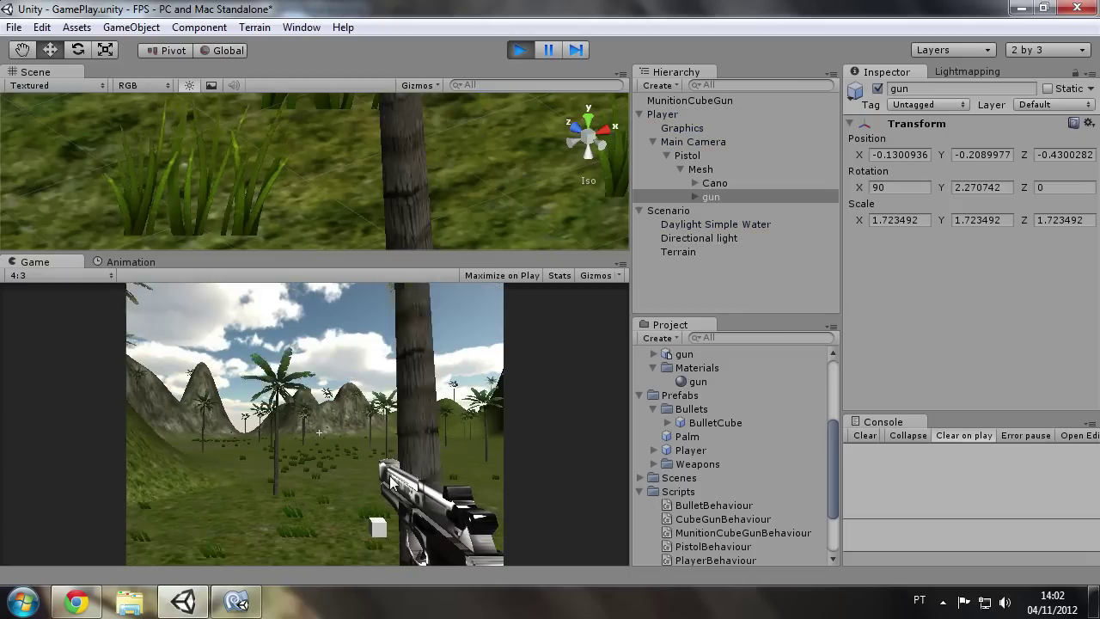
click(390, 475)
click(390, 475)
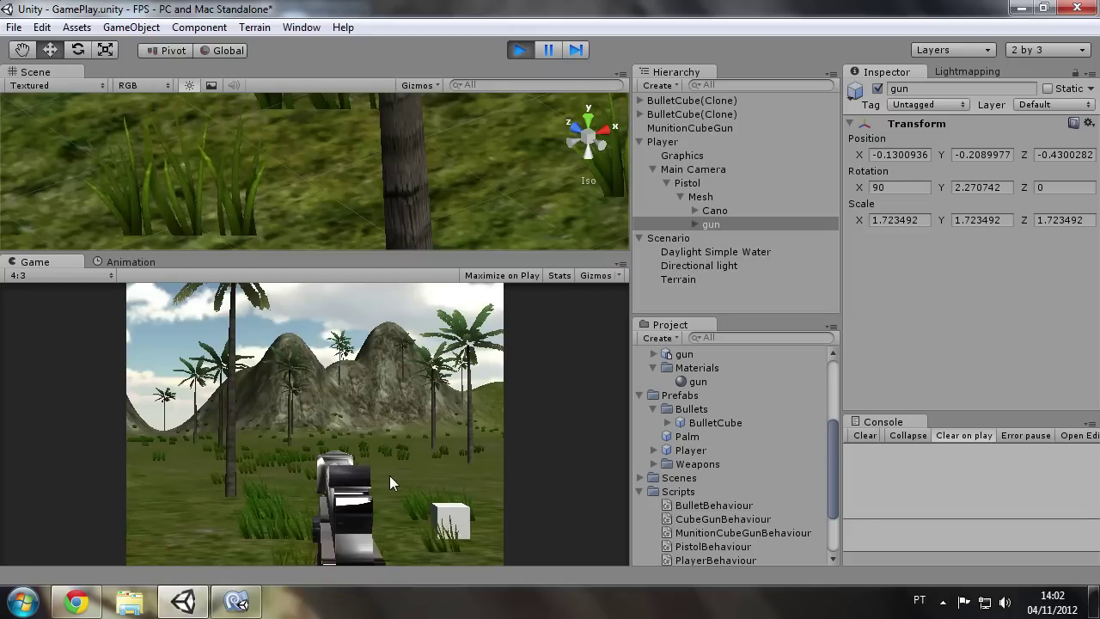
click(389, 475)
click(389, 475)
click(390, 475)
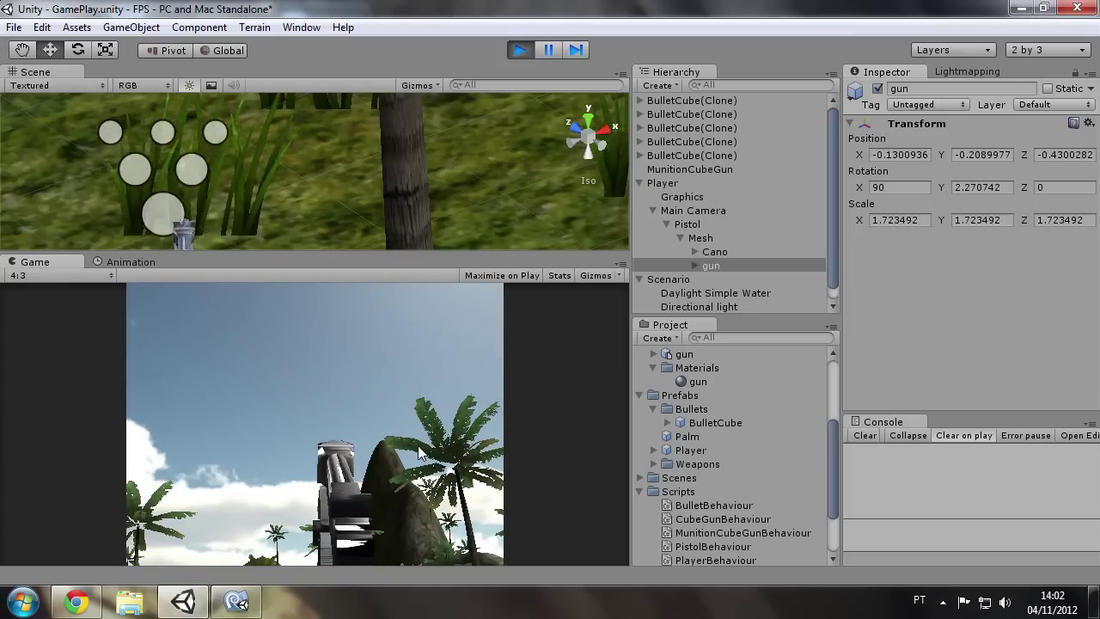
click(404, 480)
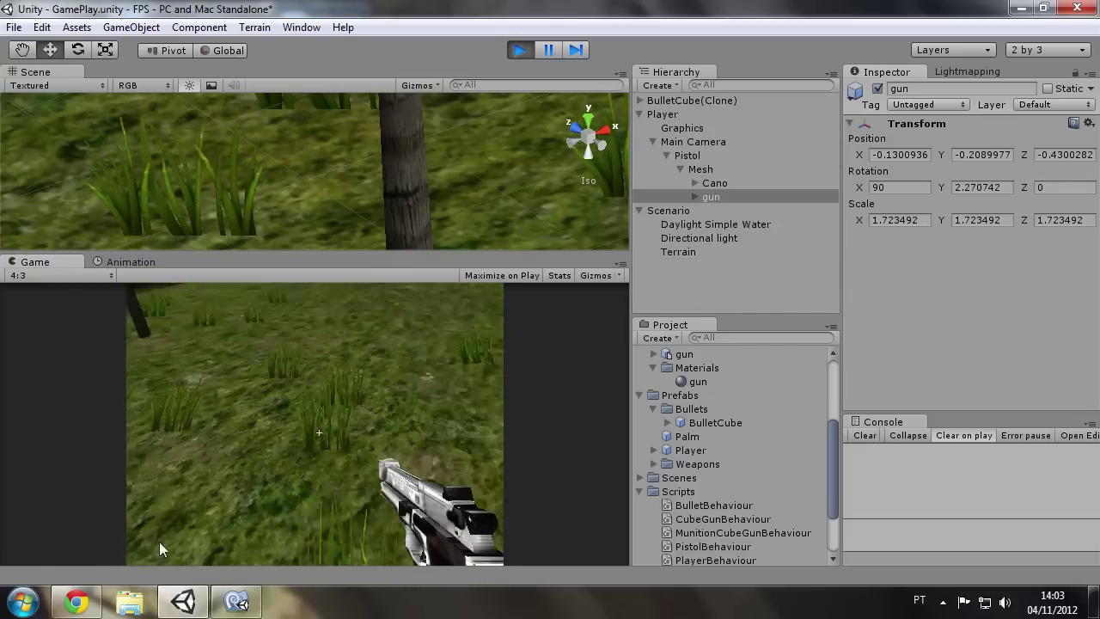
click(338, 482)
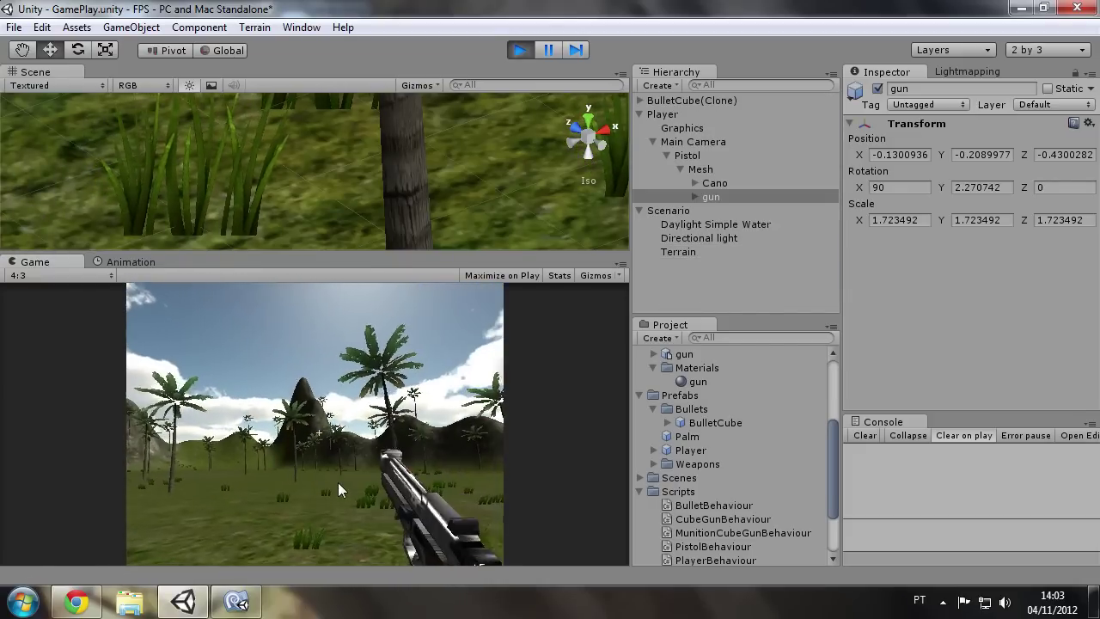
click(338, 482)
click(336, 483)
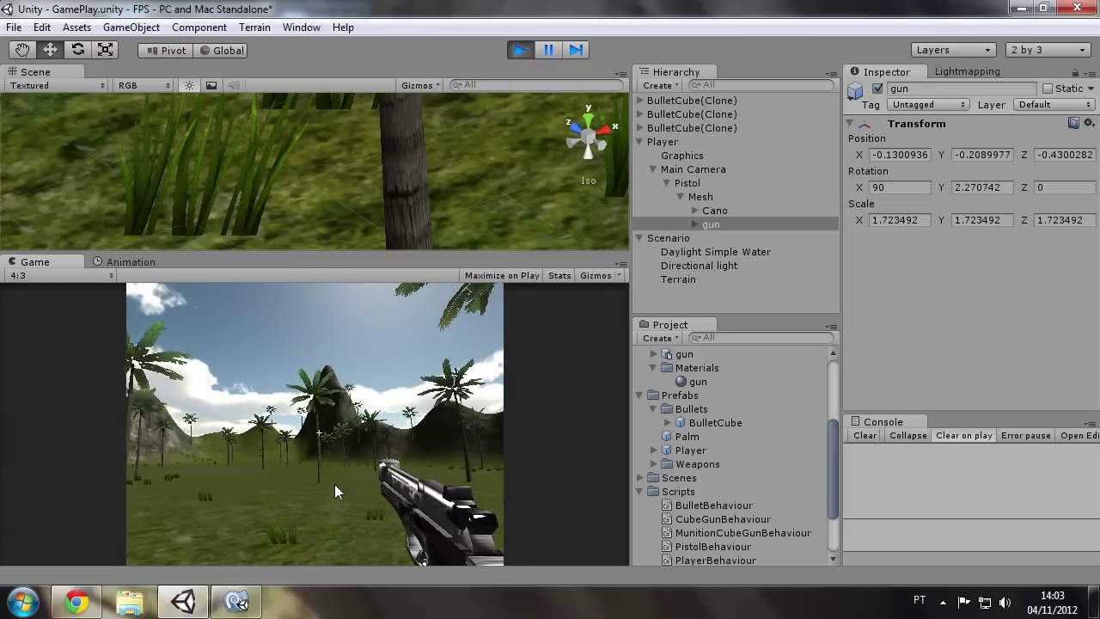
click(334, 484)
click(334, 484)
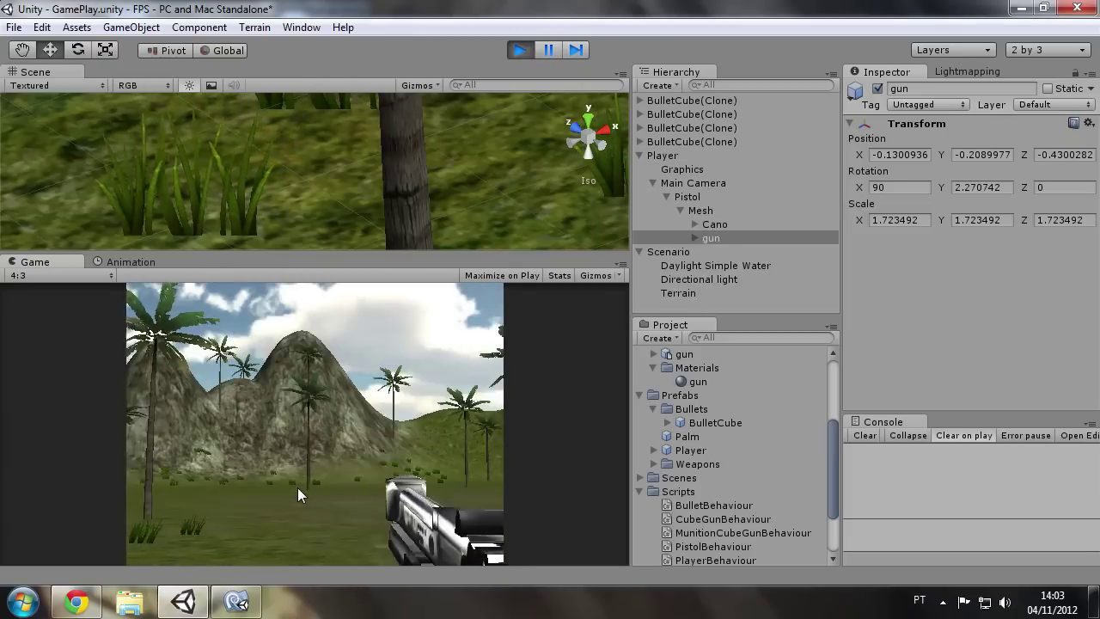
click(284, 487)
click(276, 488)
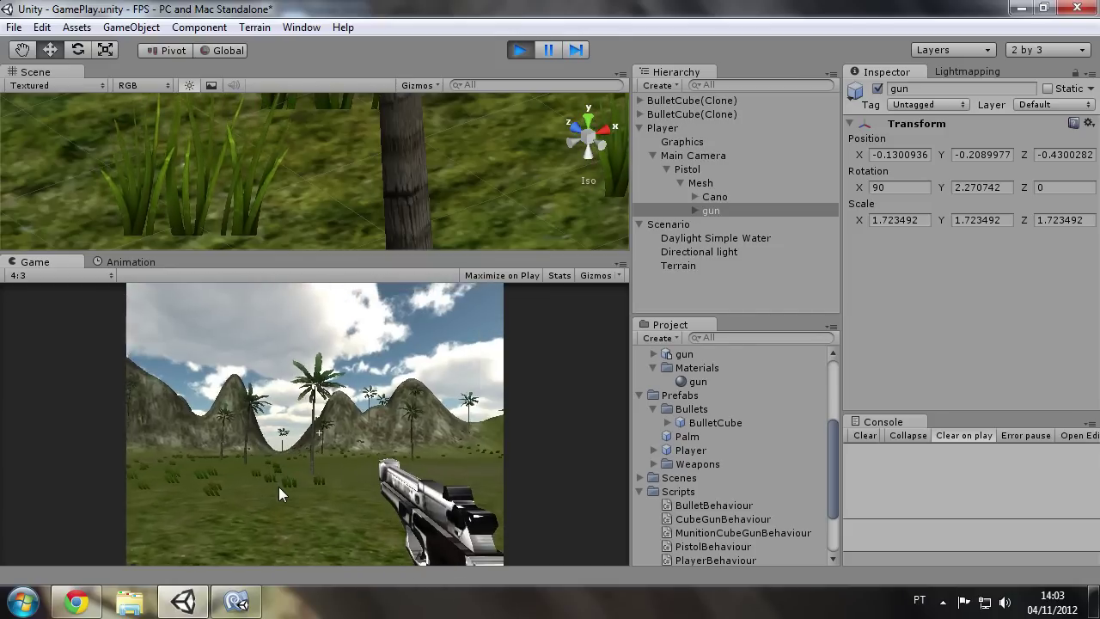
click(286, 486)
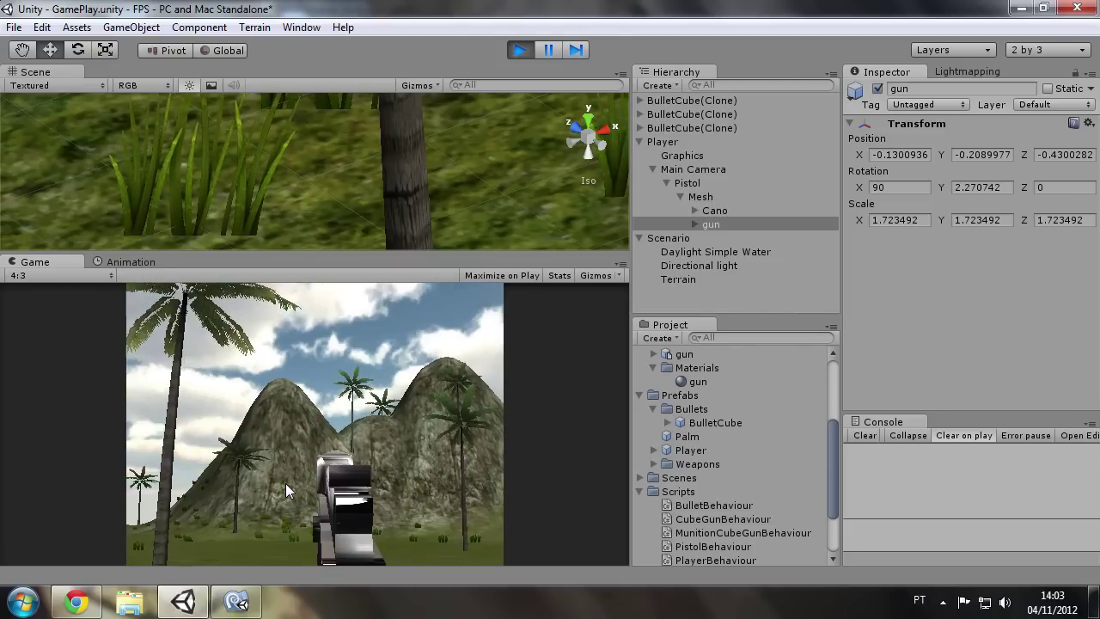
click(286, 483)
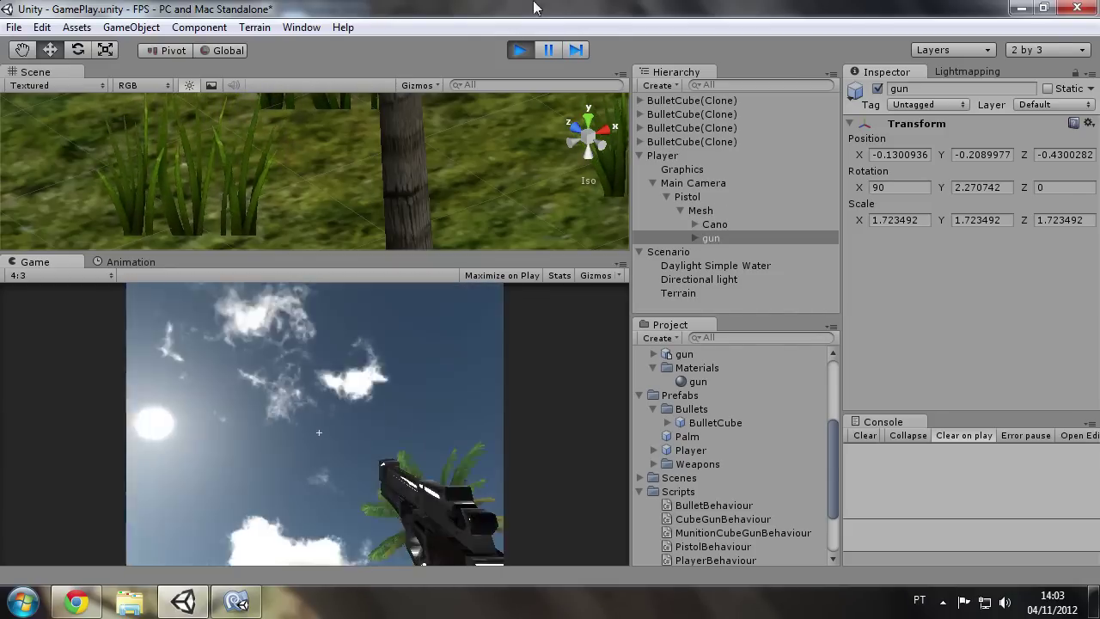
click(516, 51)
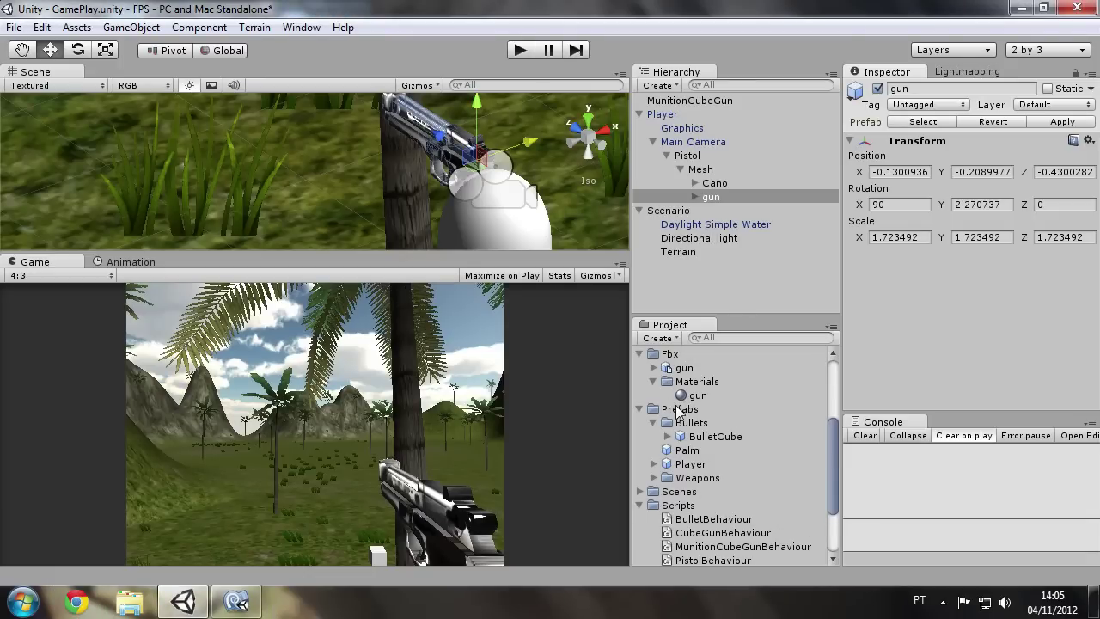
Step: Preview the pistolShot clip, then assign it to Pistol Behaviour's Shot Sound in place of cubeGunShot
mouse_move(838, 497)
mouse_down()
mouse_move(832, 519)
mouse_move(840, 372)
mouse_up()
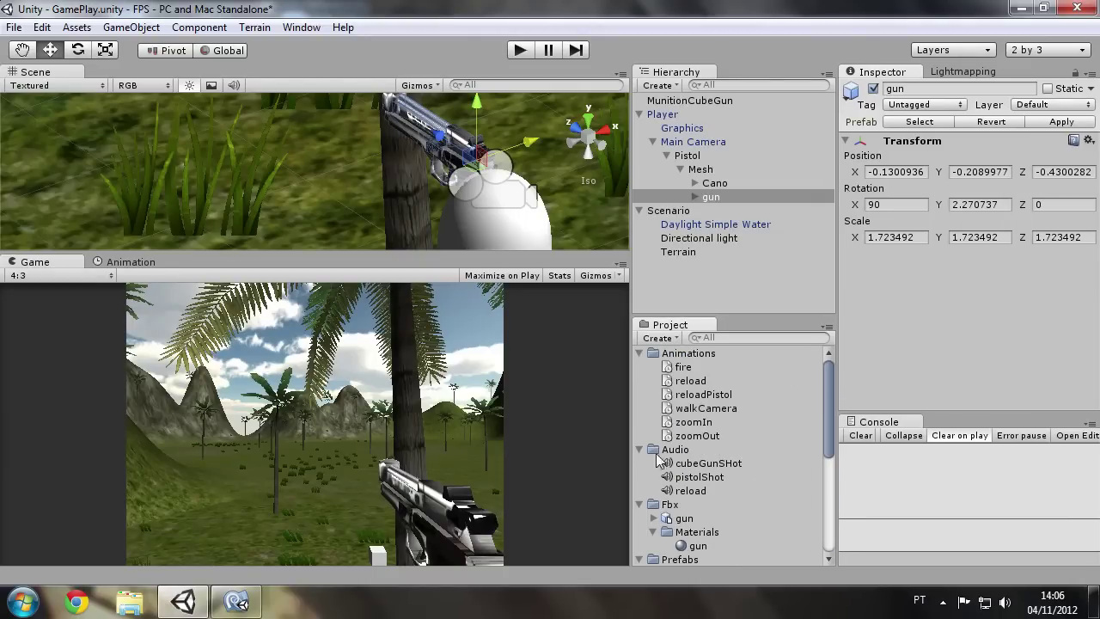
click(696, 478)
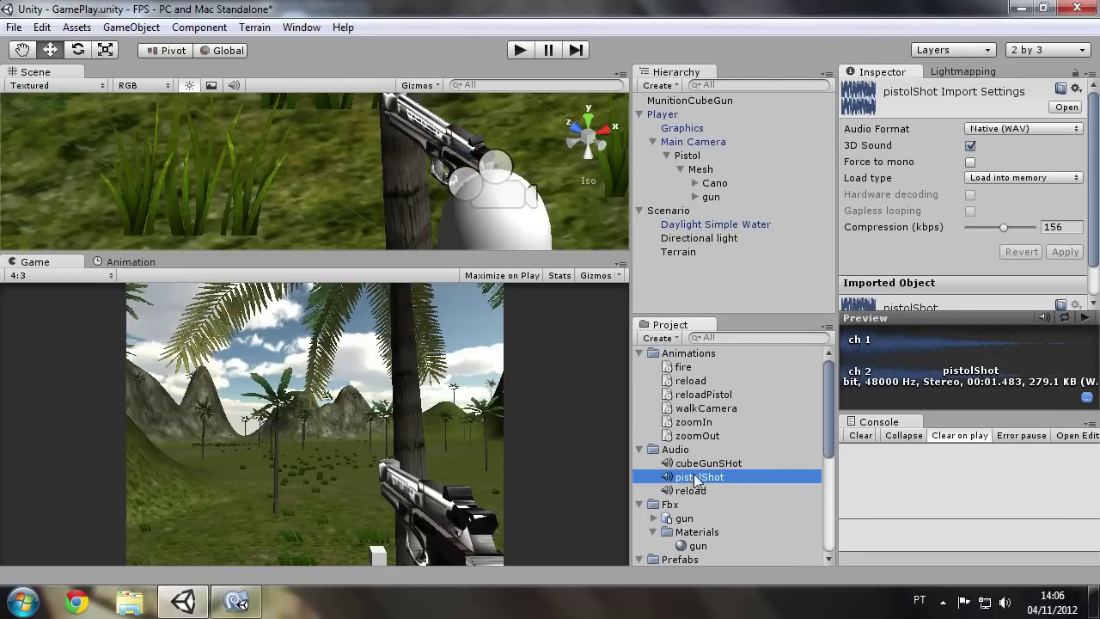
click(848, 371)
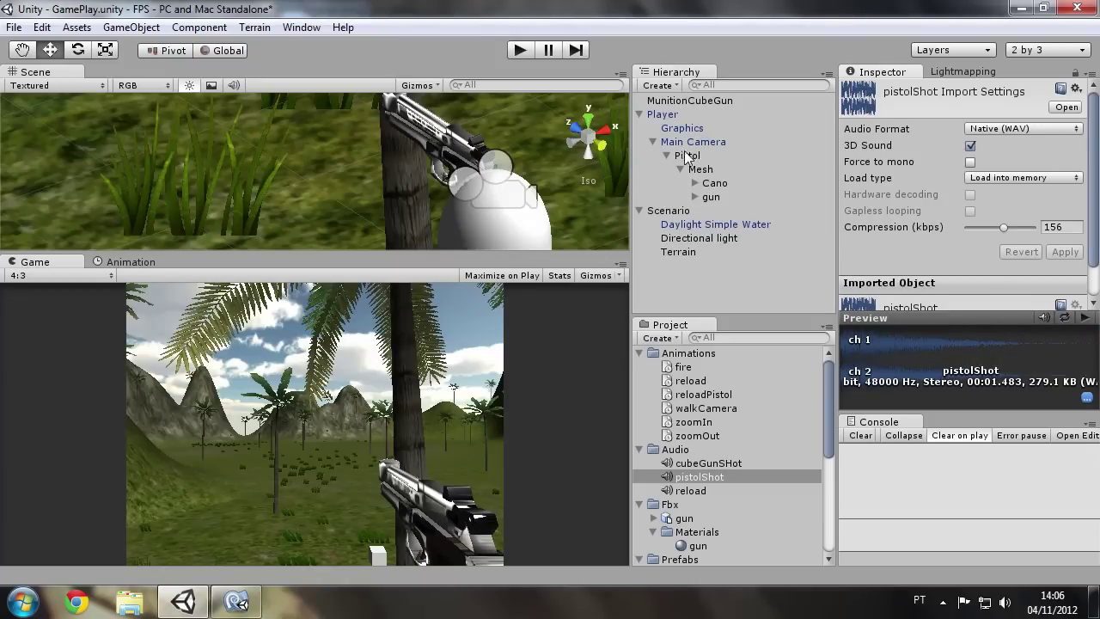
click(687, 157)
drag(1097, 249, 1096, 310)
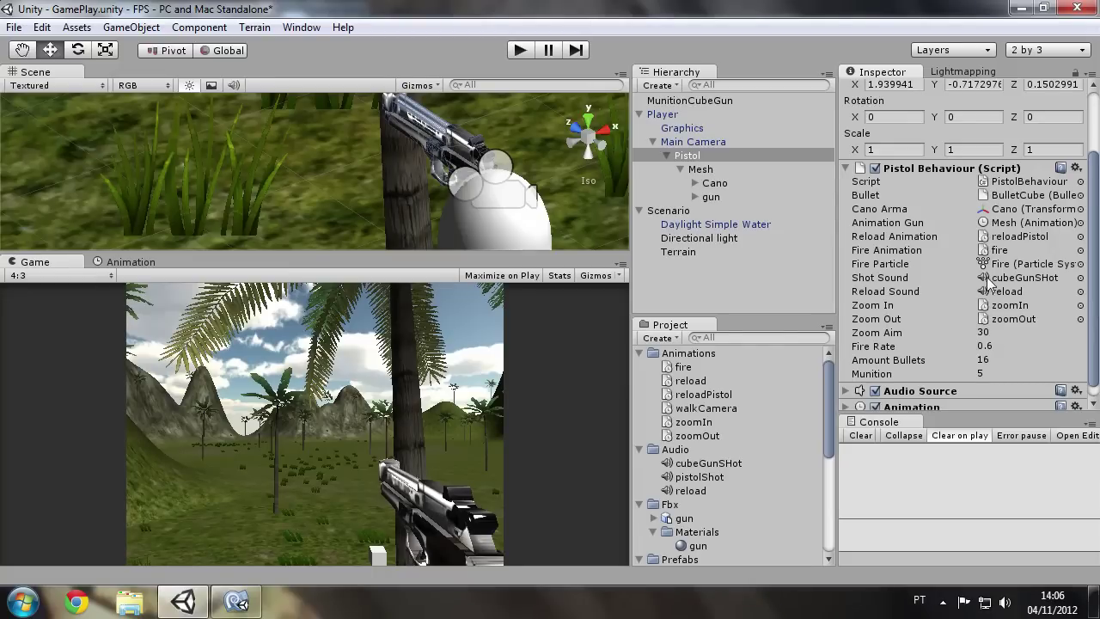
drag(697, 483, 933, 318)
click(527, 49)
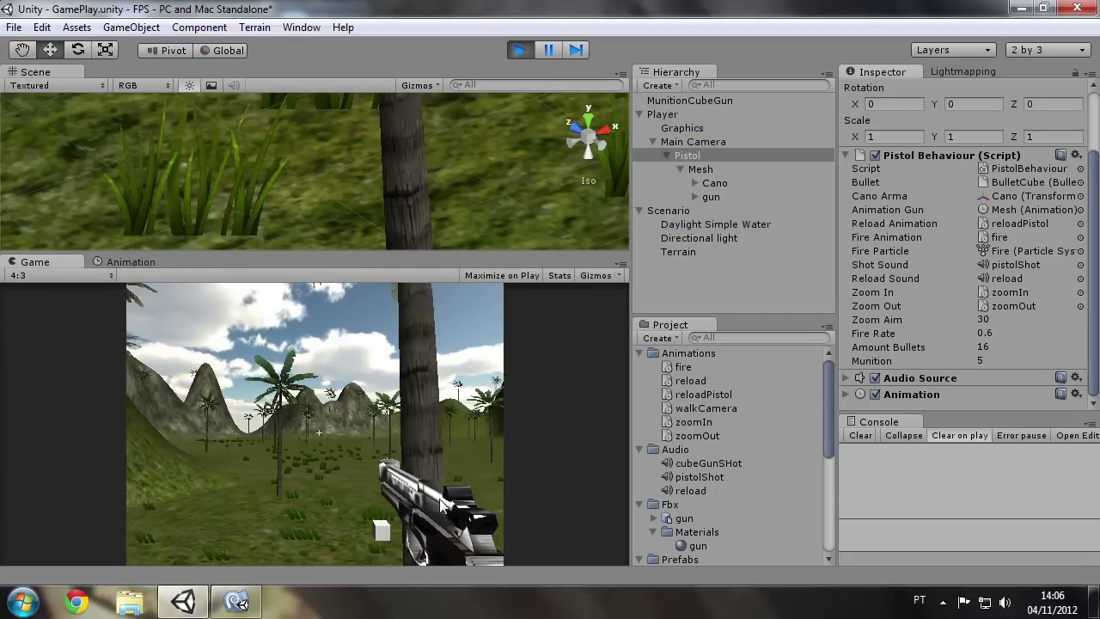
click(439, 499)
click(439, 499)
click(439, 499)
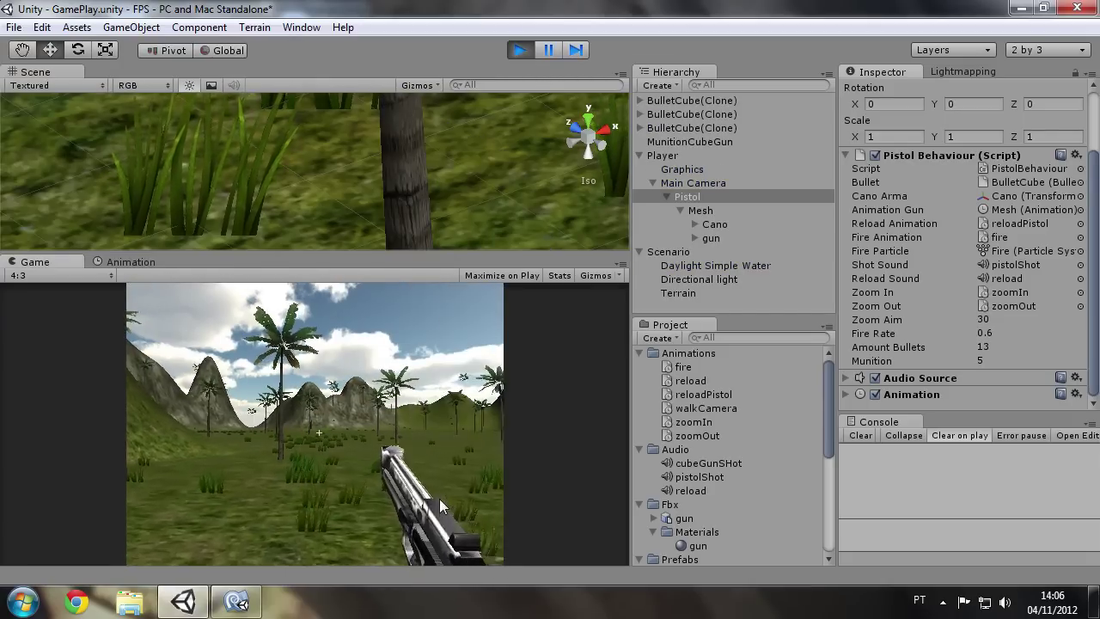
click(440, 499)
click(445, 498)
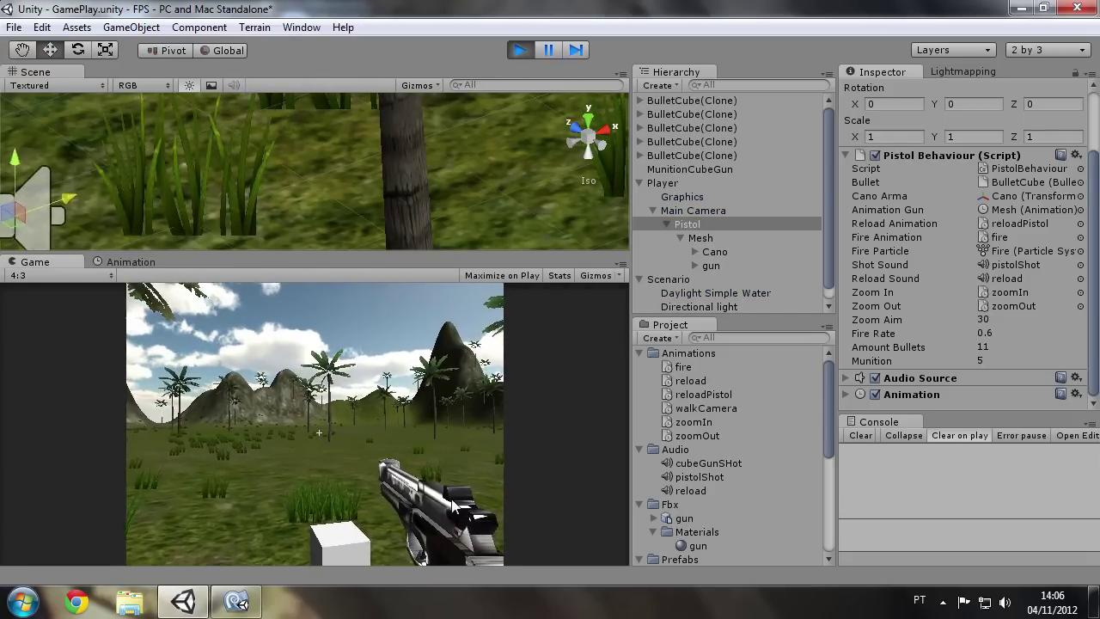
click(447, 497)
click(448, 497)
click(448, 497)
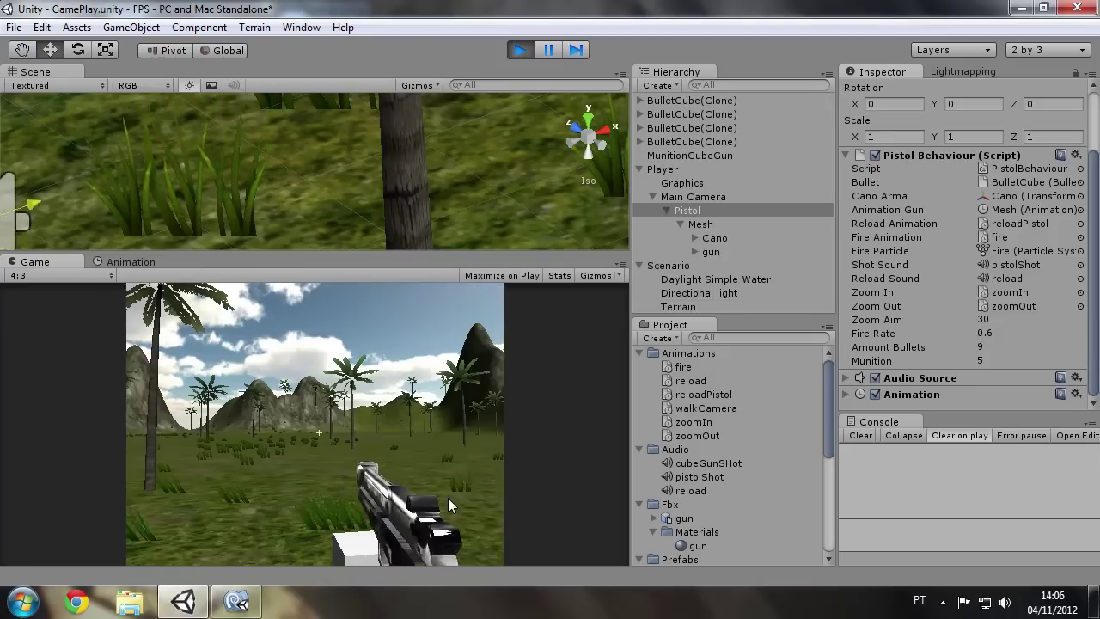
key(w)
click(414, 491)
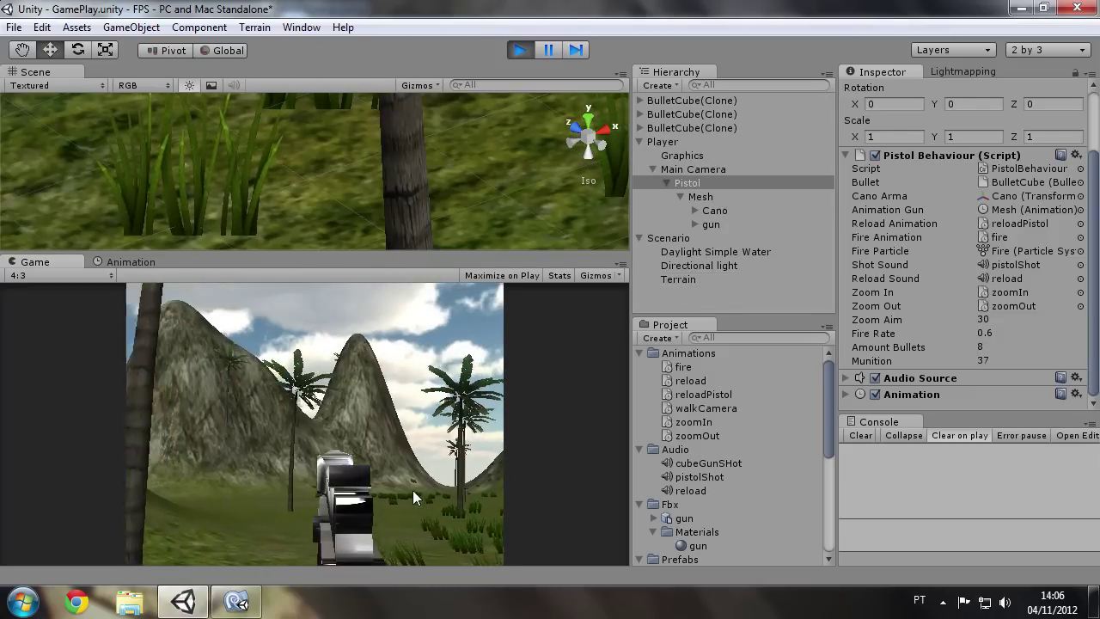
click(413, 491)
click(416, 490)
click(418, 492)
click(420, 495)
click(434, 471)
click(445, 446)
click(446, 451)
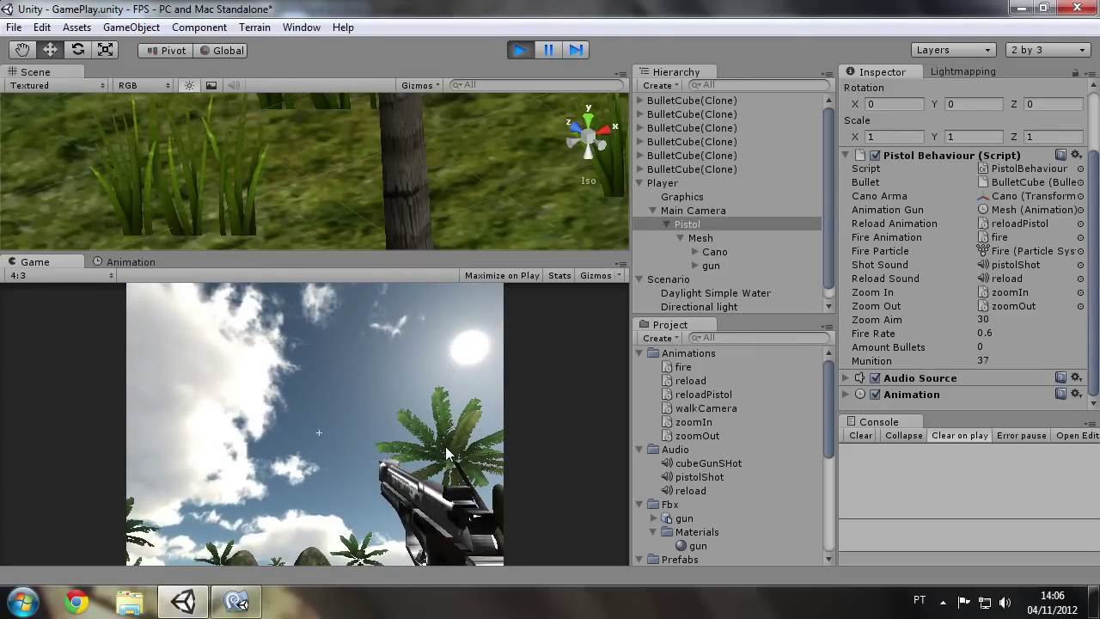
key(r)
click(447, 453)
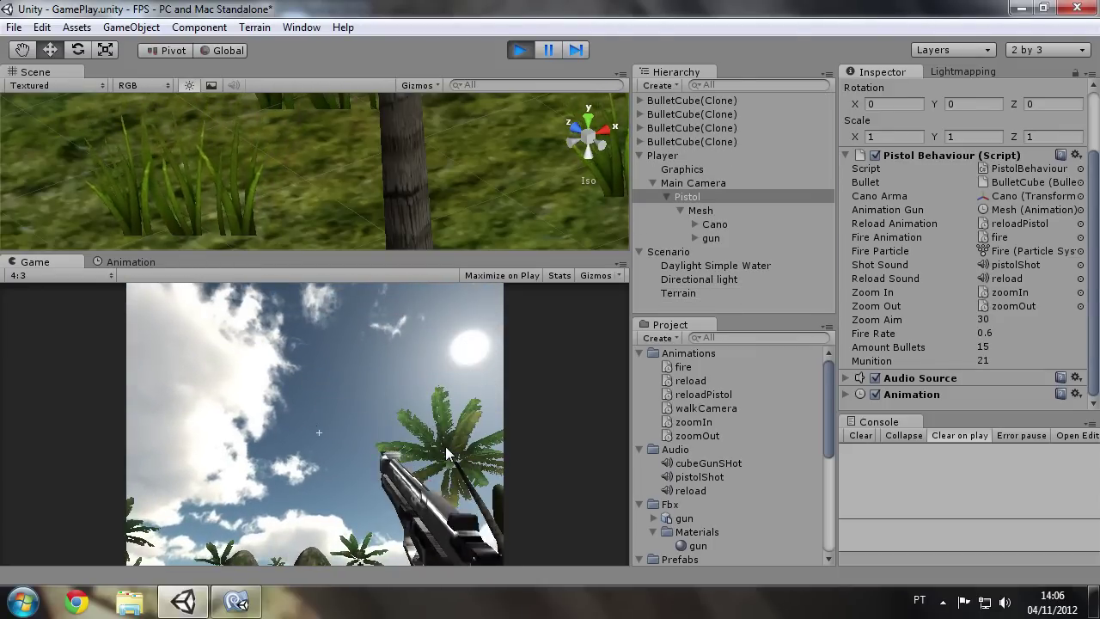
click(447, 443)
click(447, 442)
click(447, 443)
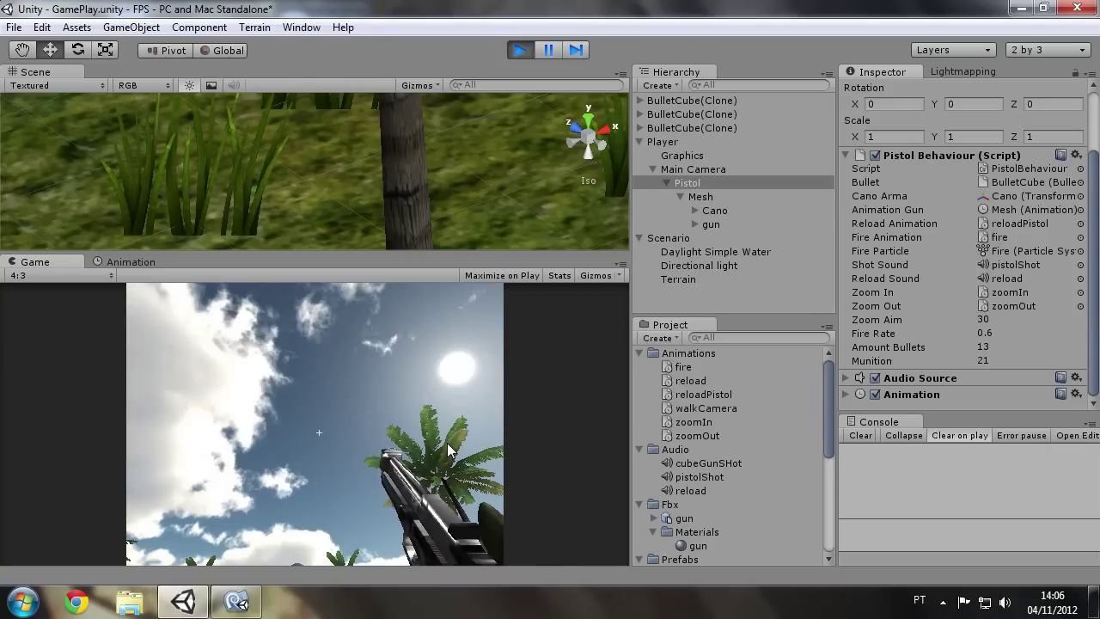
click(446, 443)
click(421, 488)
click(376, 490)
click(288, 471)
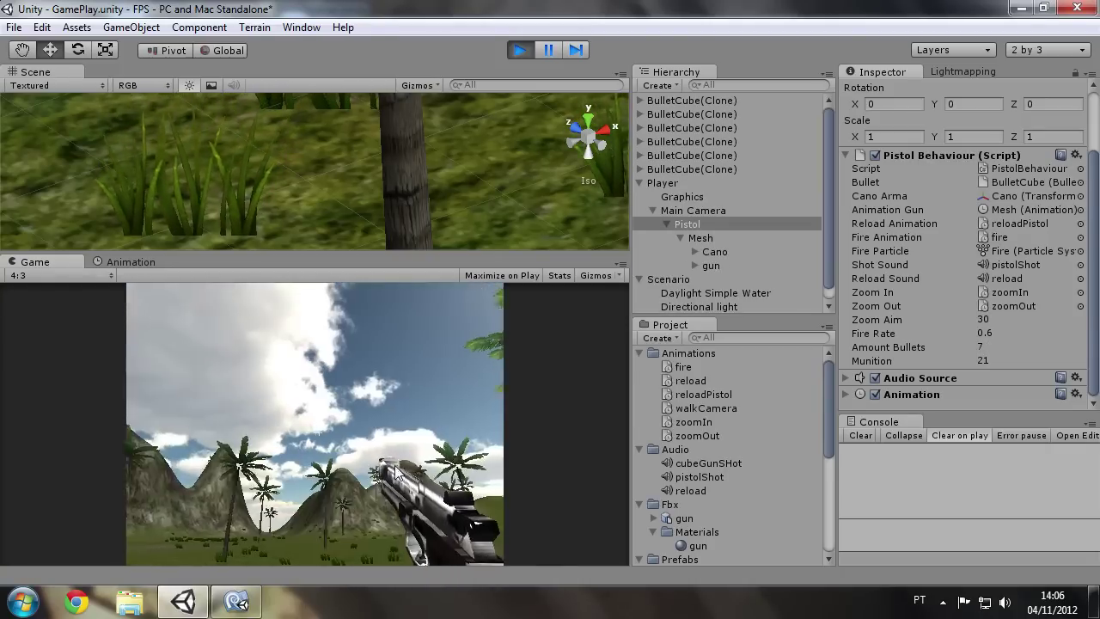
key(r)
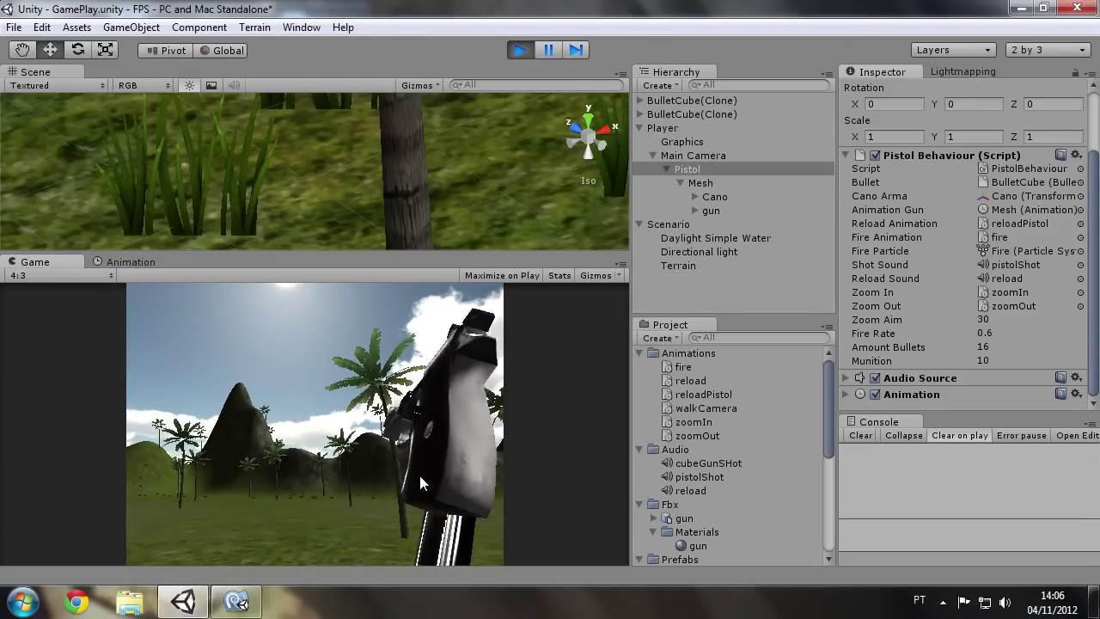
click(420, 475)
key(r)
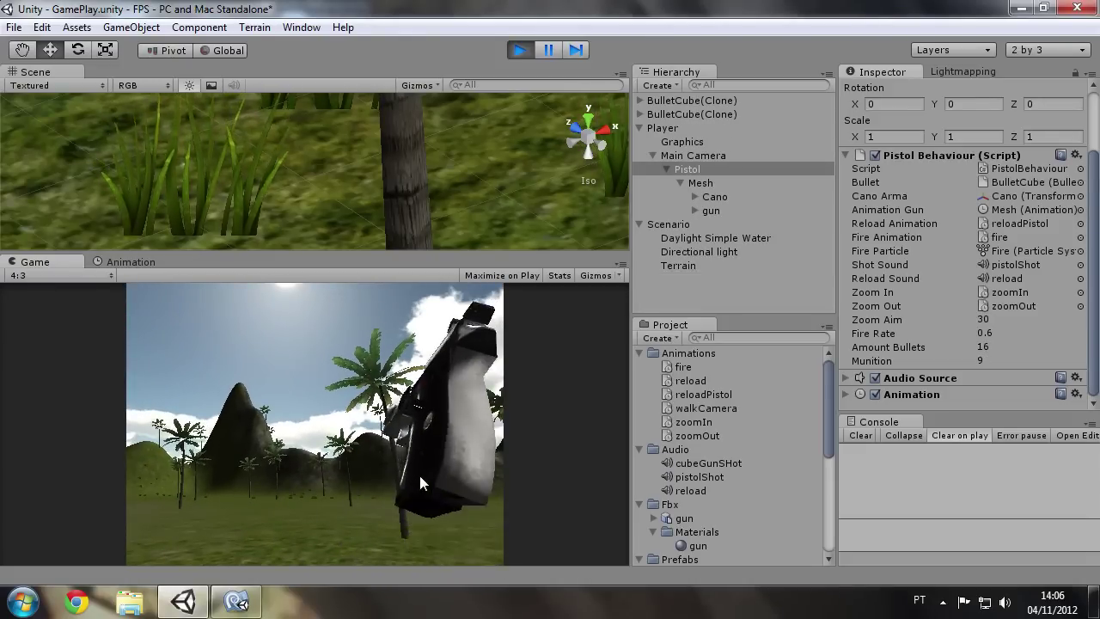
click(419, 475)
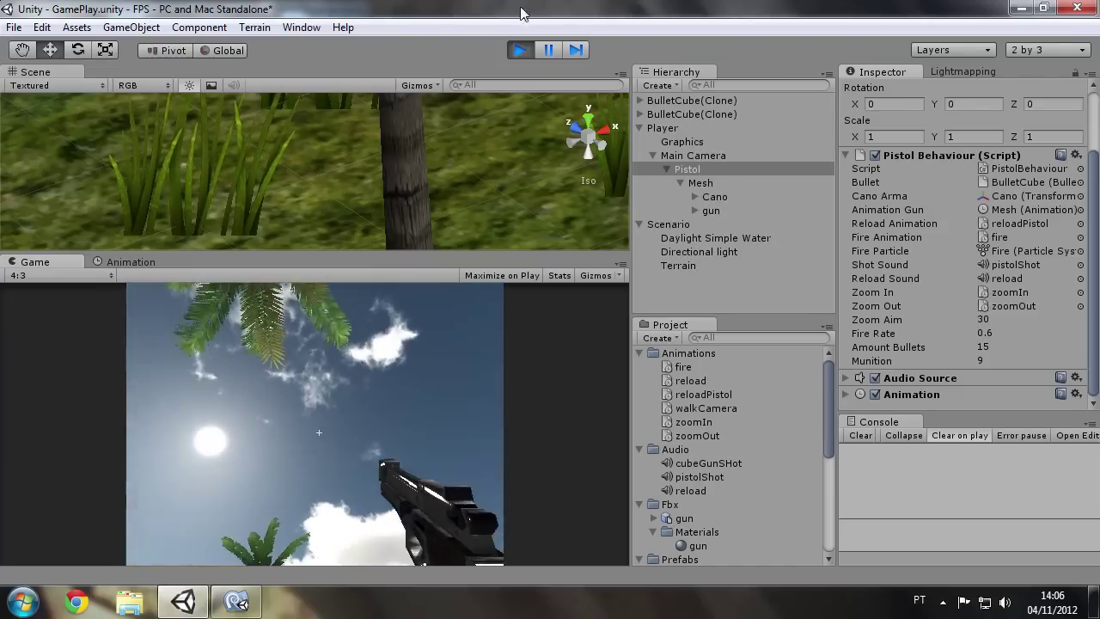
click(520, 50)
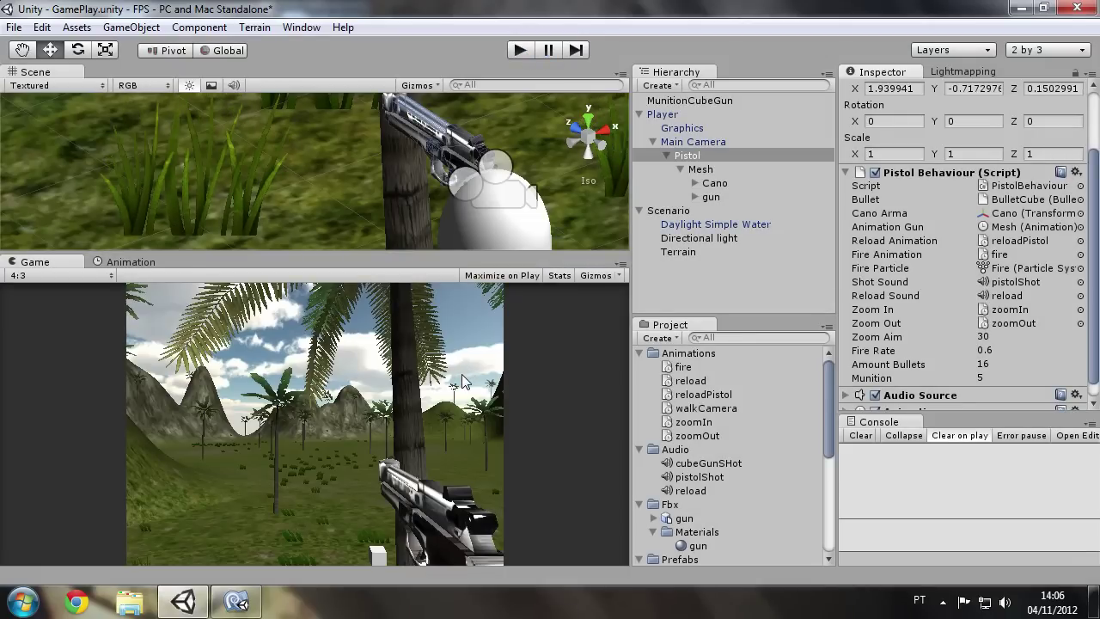